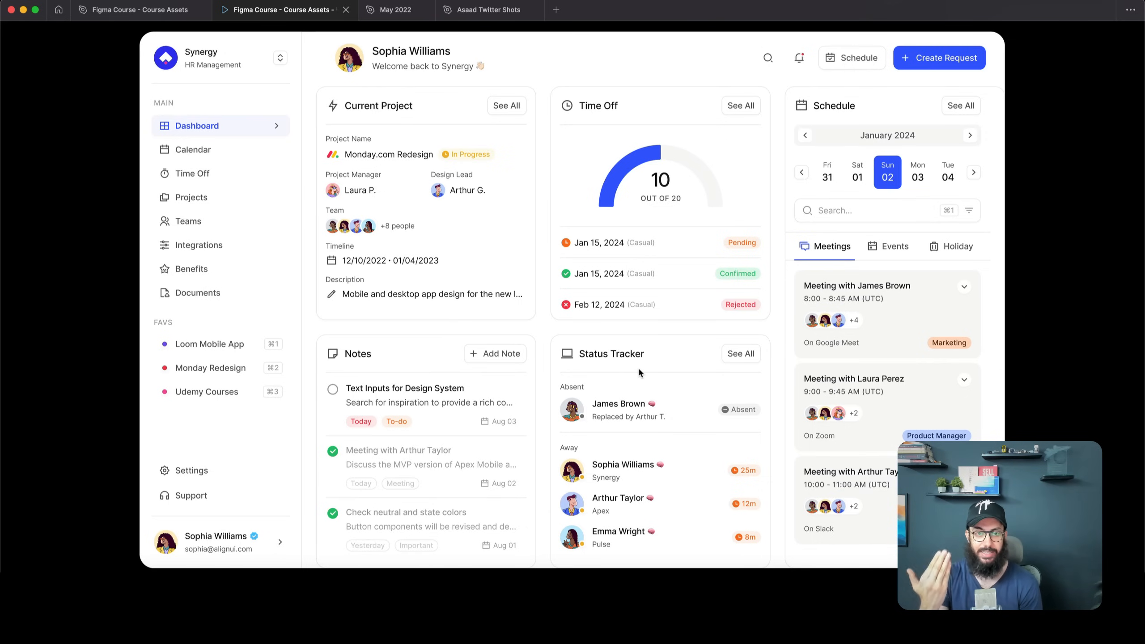
Advance the prototype past the date picker screen to the next frame
key(Right)
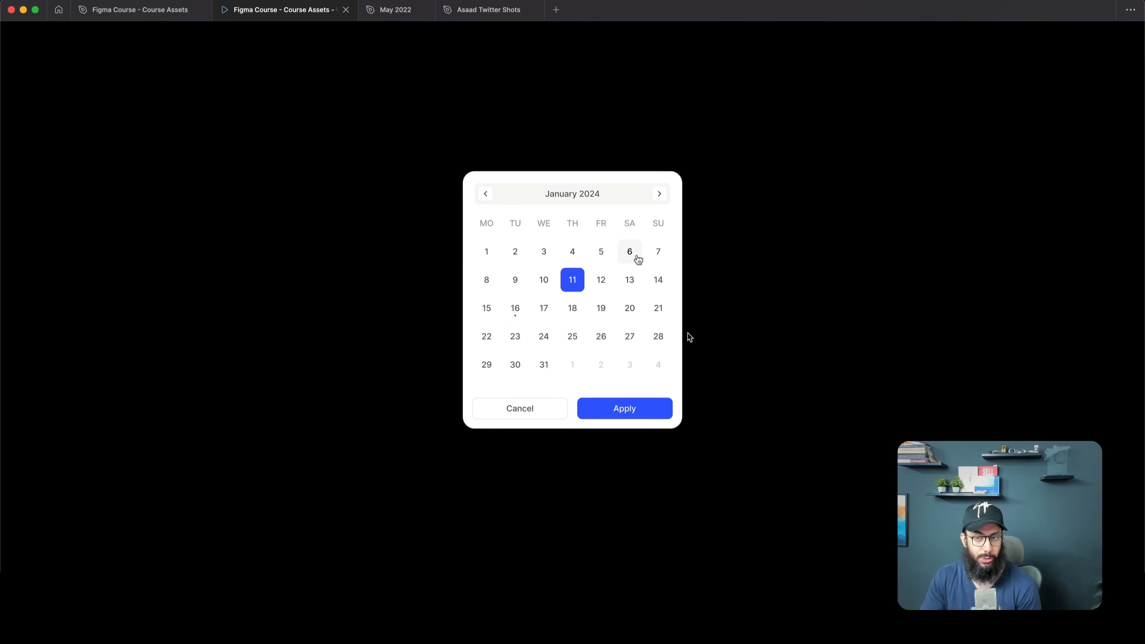
key(Right)
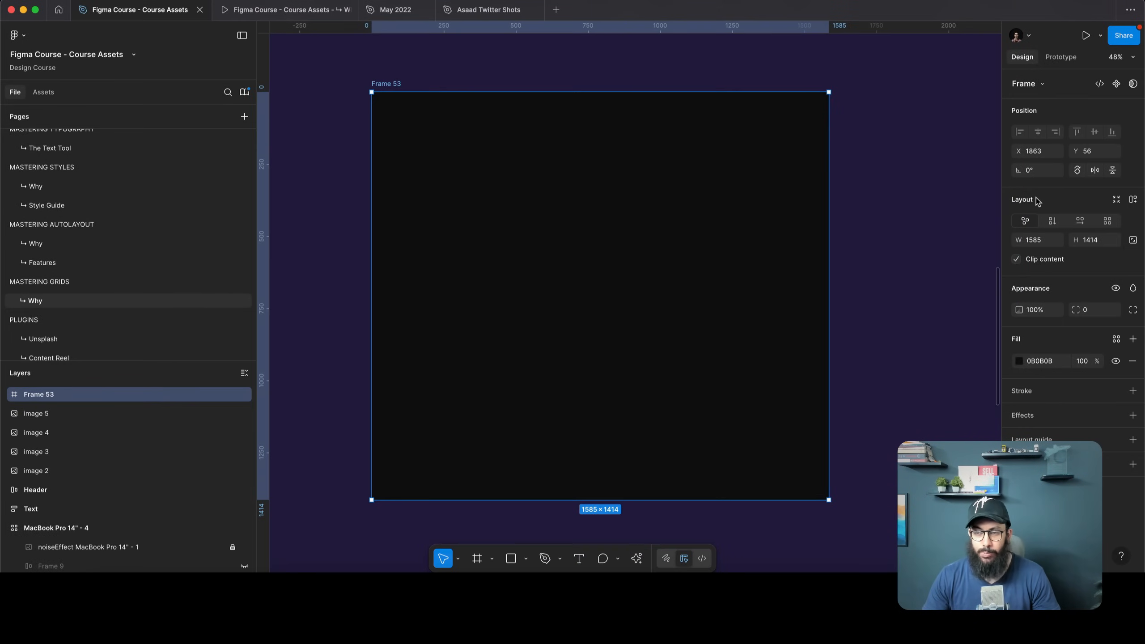
key(f)
drag(871, 185, 1000, 329)
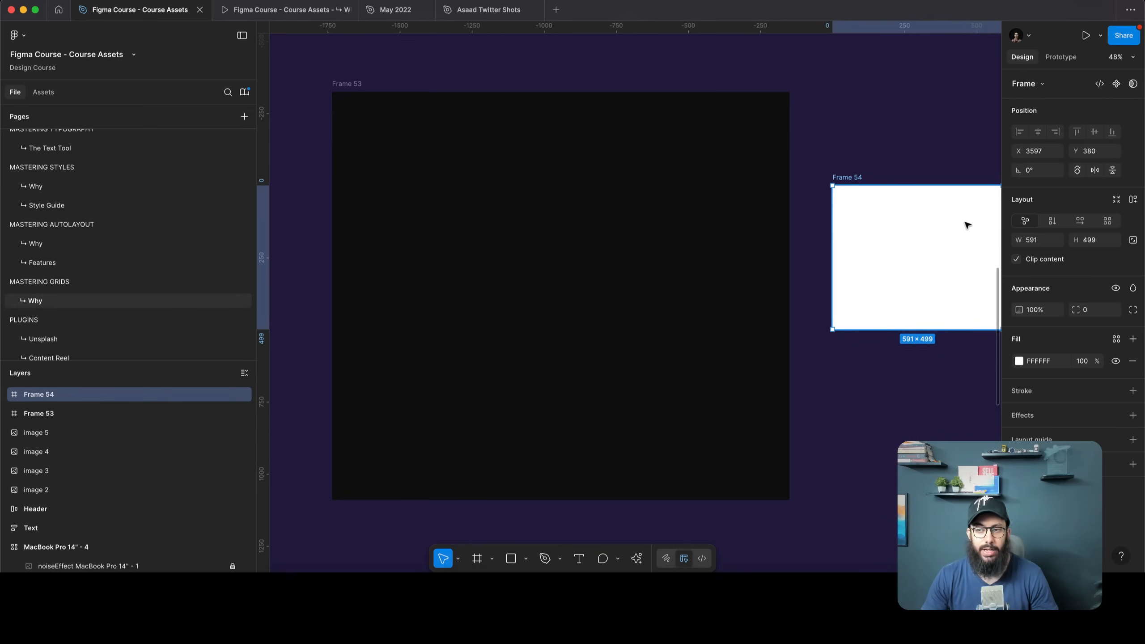
key(Delete)
click(682, 220)
key(shift+2)
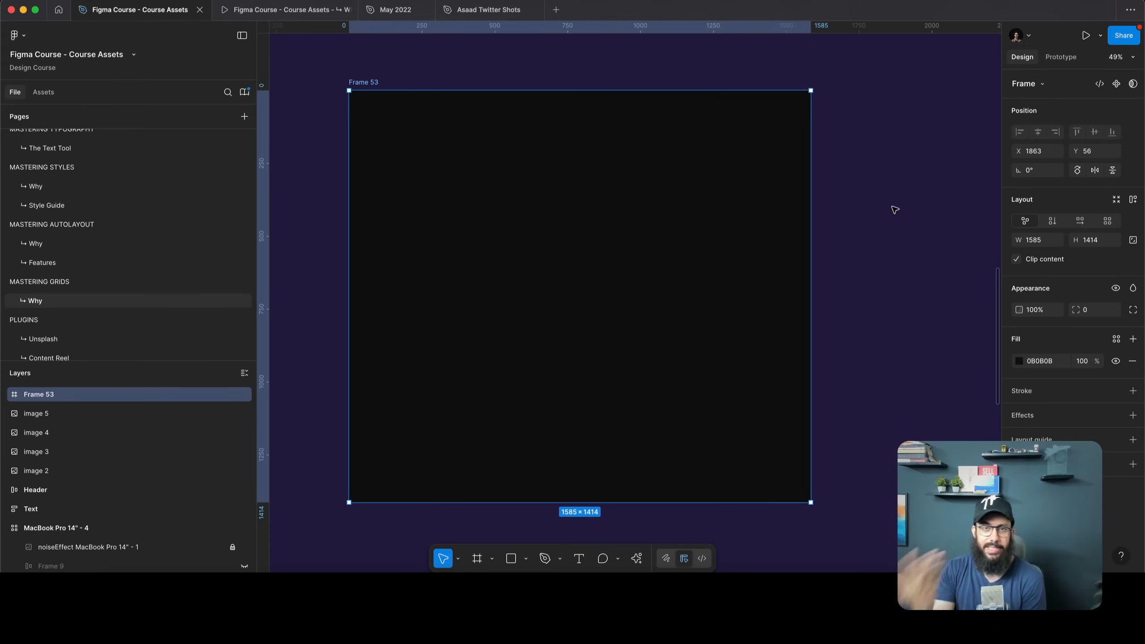
Draw a rectangle in Frame 53 with fill 333333 and corner radius 12
key(r)
drag(421, 157, 528, 241)
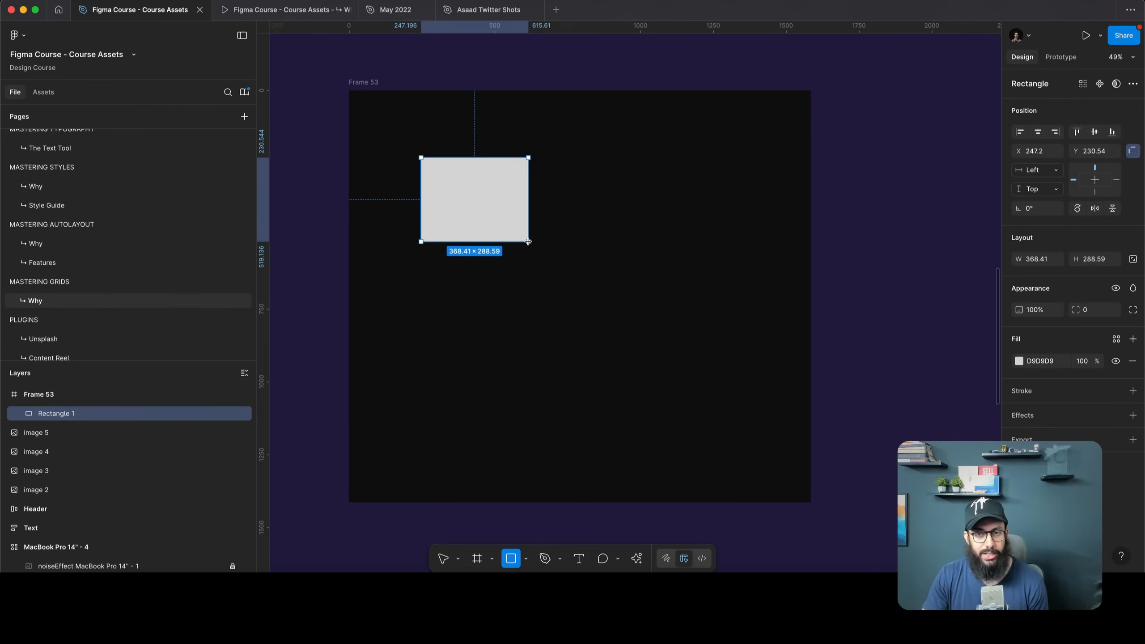
click(1014, 364)
drag(947, 357, 867, 402)
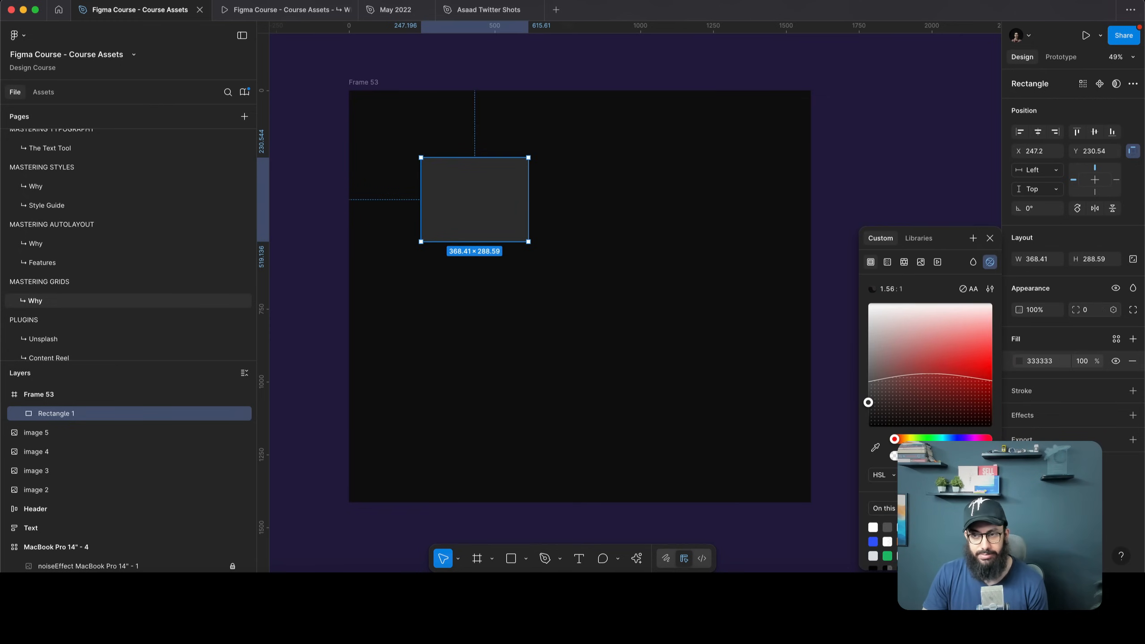
click(1090, 310)
text(12)
key(Return)
key(Escape)
Move the rounded rectangle to the top-left of Frame 53
click(504, 200)
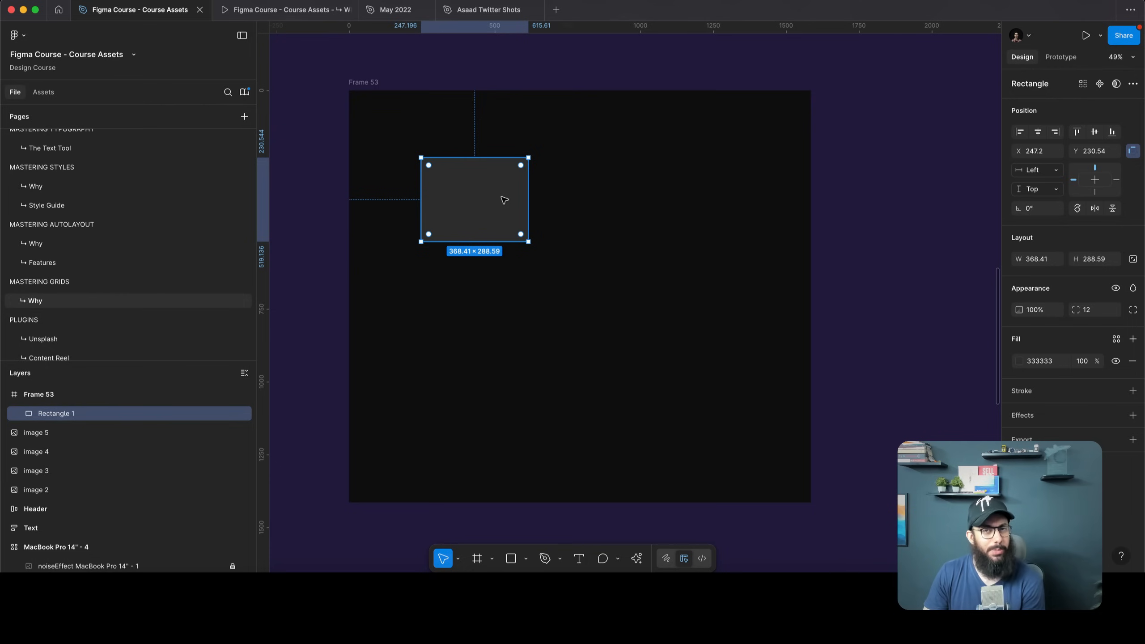
drag(494, 199, 445, 160)
scroll(421, 170, up, 1)
key(Escape)
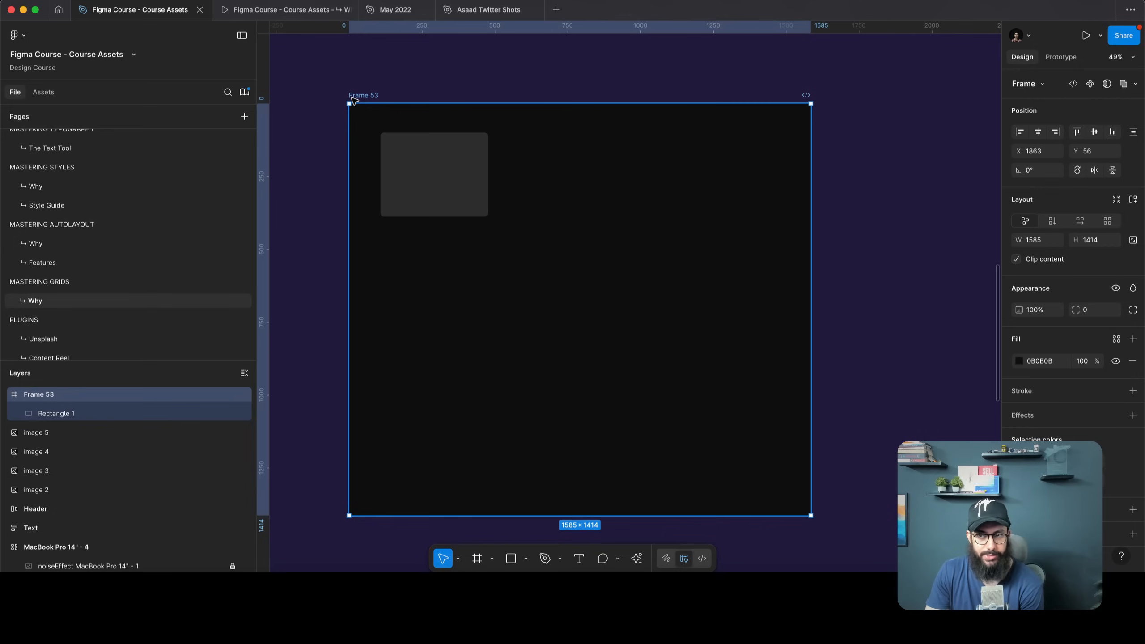
Give Frame 53 vertical auto layout, enlarge it, and narrow Rectangle 1
click(1052, 221)
drag(519, 247, 846, 502)
click(644, 194)
key(ctrl+d)
key(ctrl+d)
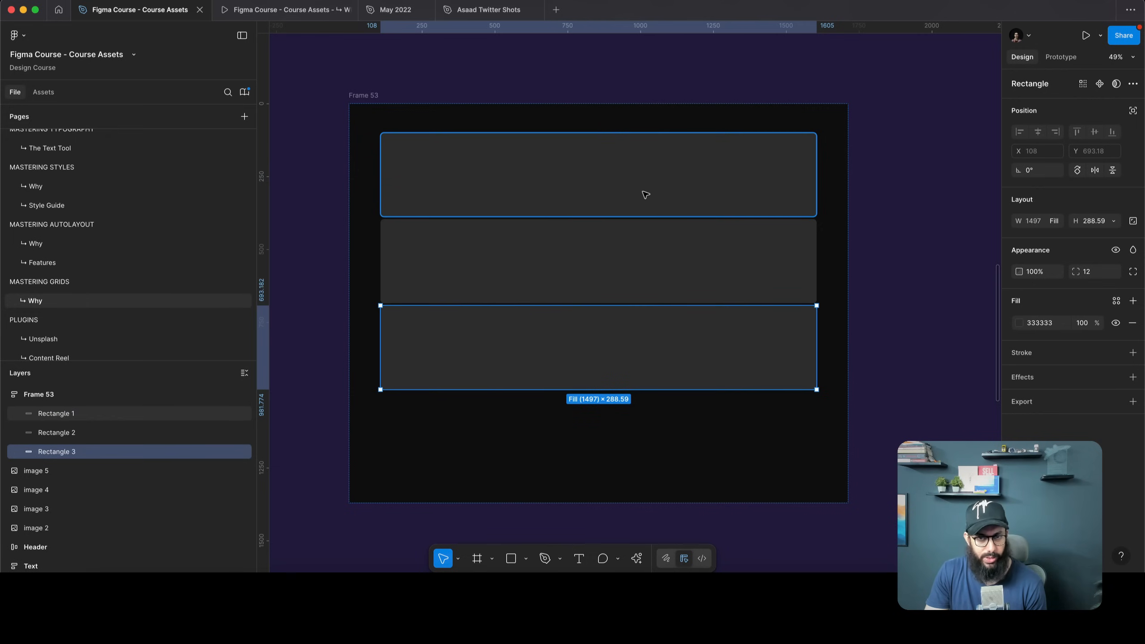
key(ctrl+z)
key(ctrl+z)
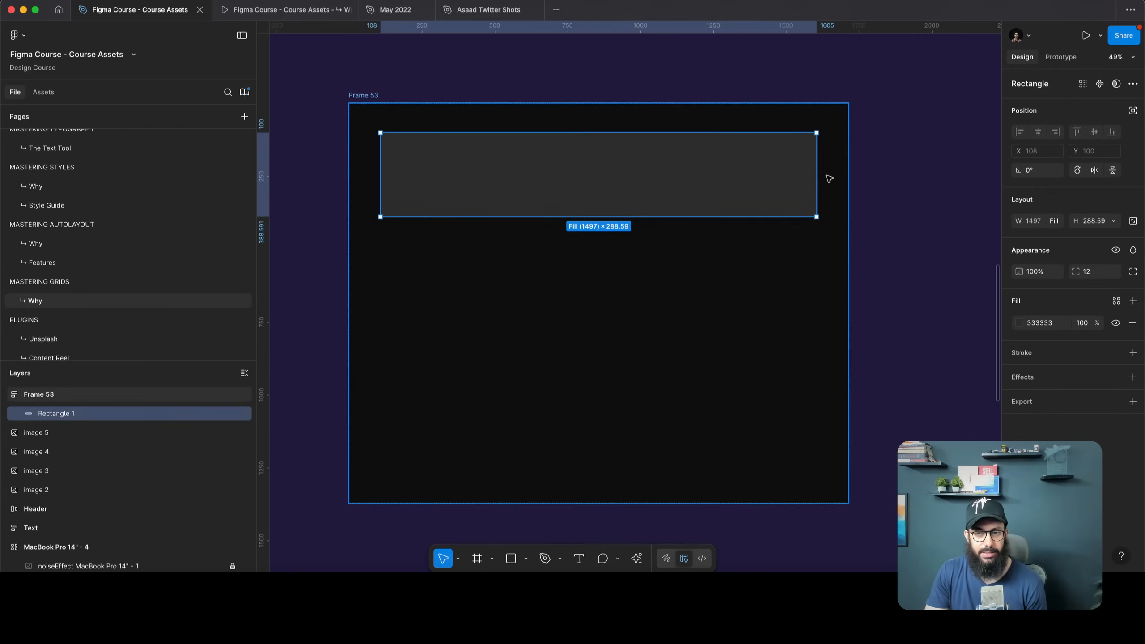
drag(817, 174, 473, 175)
key(Escape)
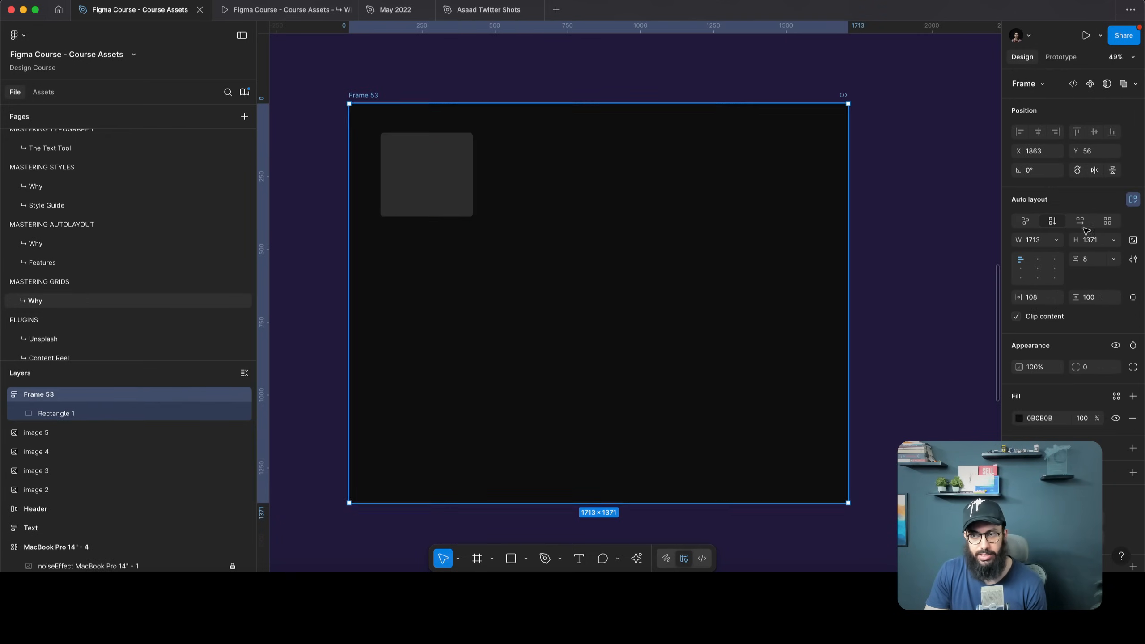
Switch Frame 53 to horizontal auto layout with a row of four rectangles
click(1081, 224)
click(454, 179)
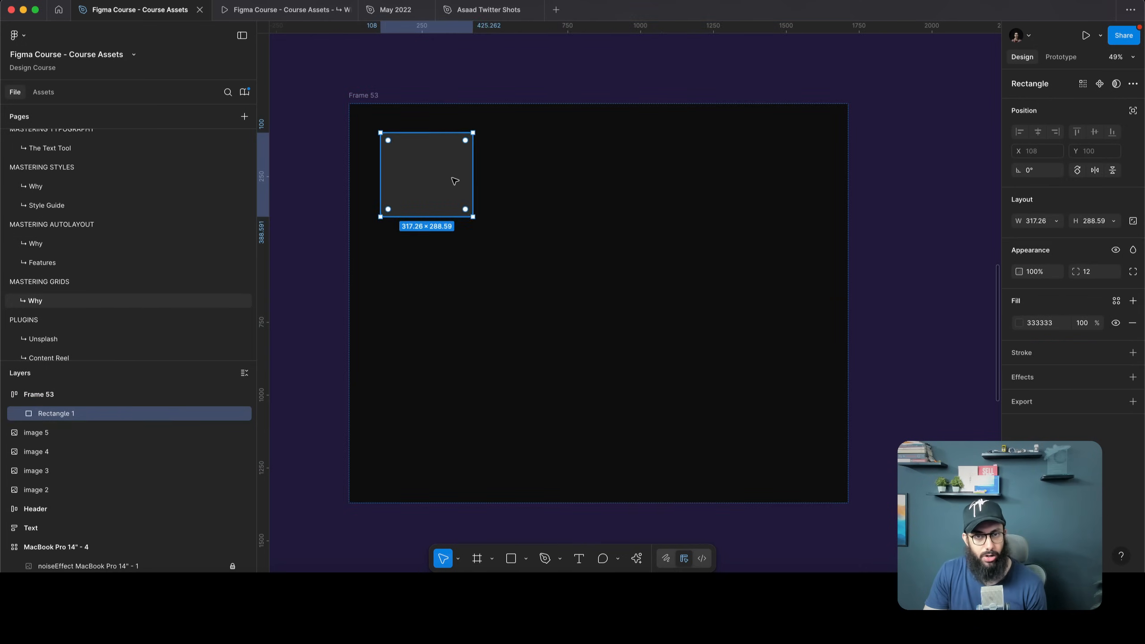
key(ctrl+d)
key(ctrl+d)
key(ctrl+d)
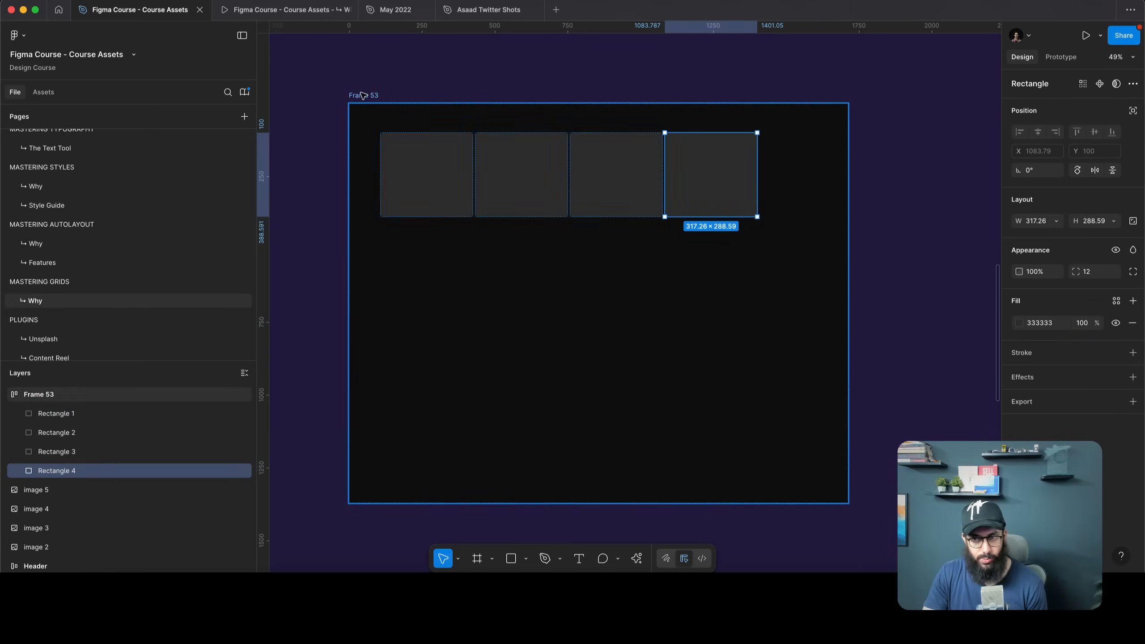
key(Escape)
Test wrapping with more duplicate rectangles, then turn wrap back off
click(1132, 221)
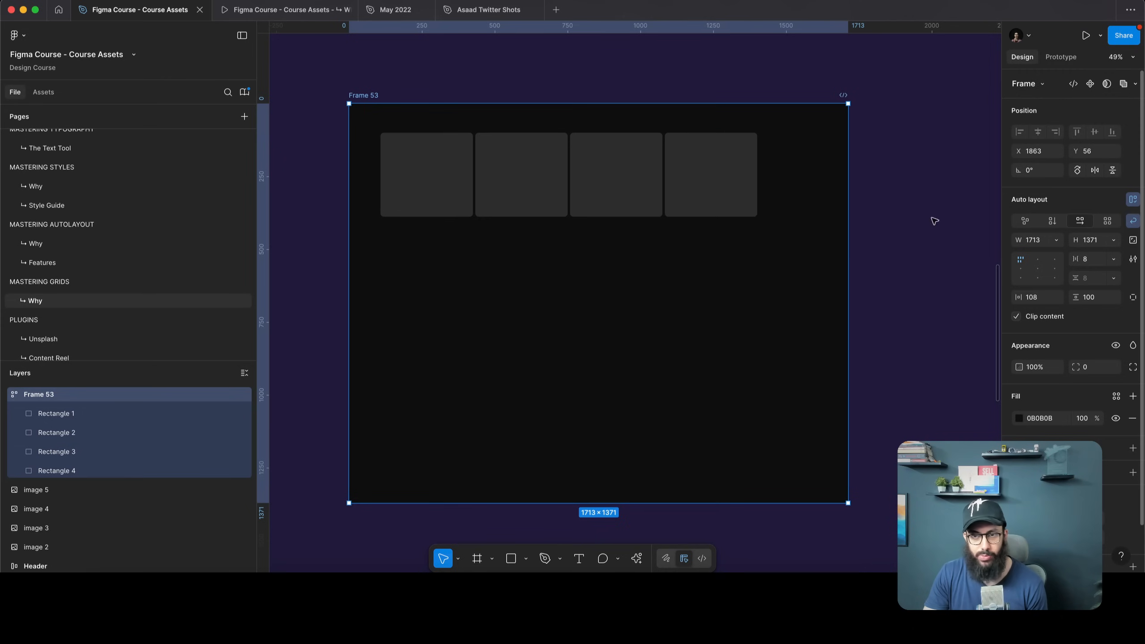
click(746, 186)
key(ctrl+d)
key(ctrl+d)
key(ctrl+d)
key(ctrl+d)
key(ctrl+d)
key(ctrl+d)
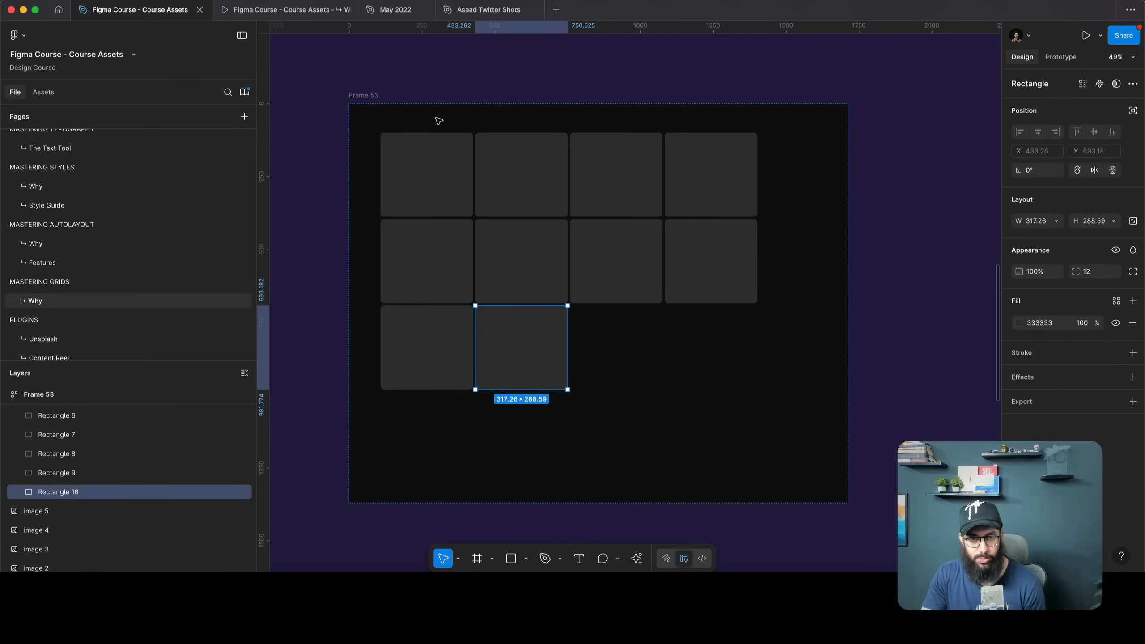
click(478, 105)
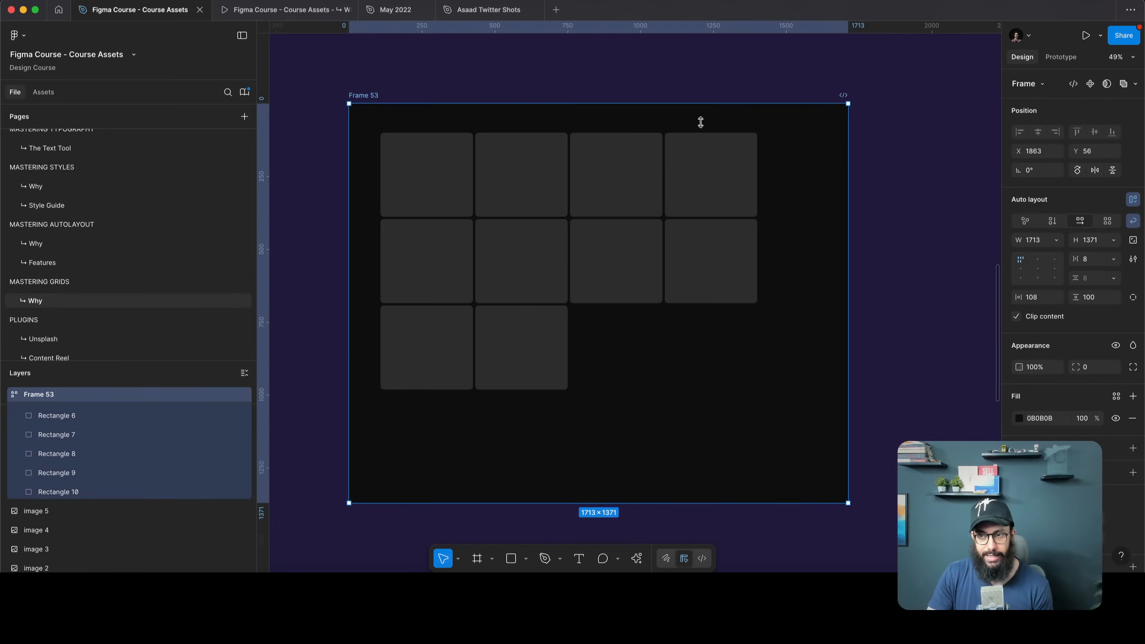
click(1132, 221)
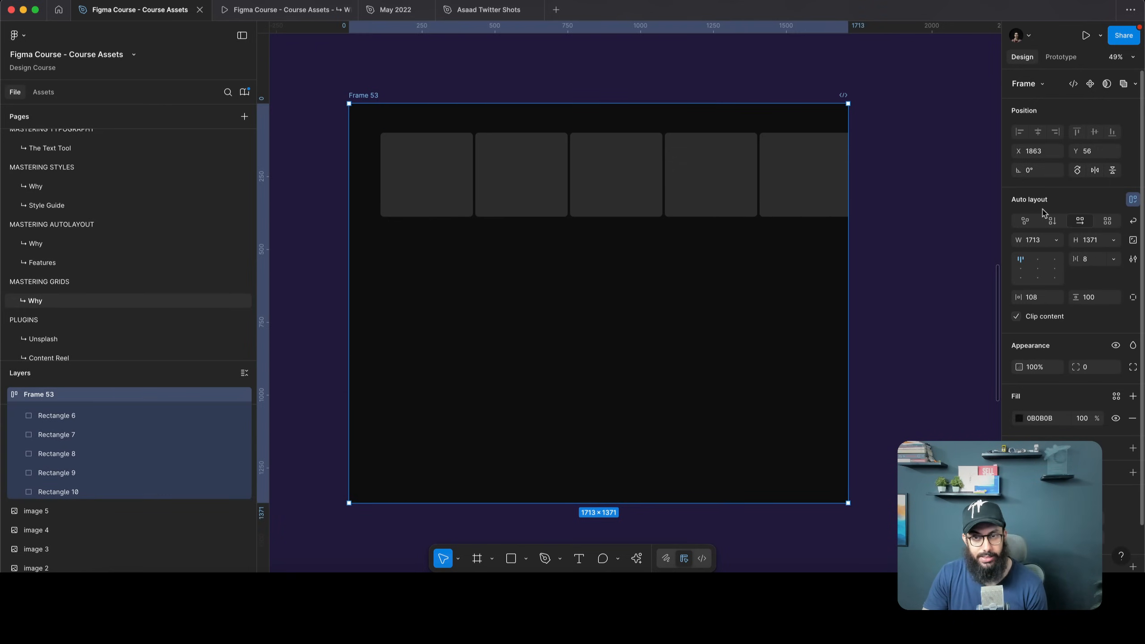
Delete Rectangles 2–10 and move Rectangle 1 out of Frame 53
key(Return)
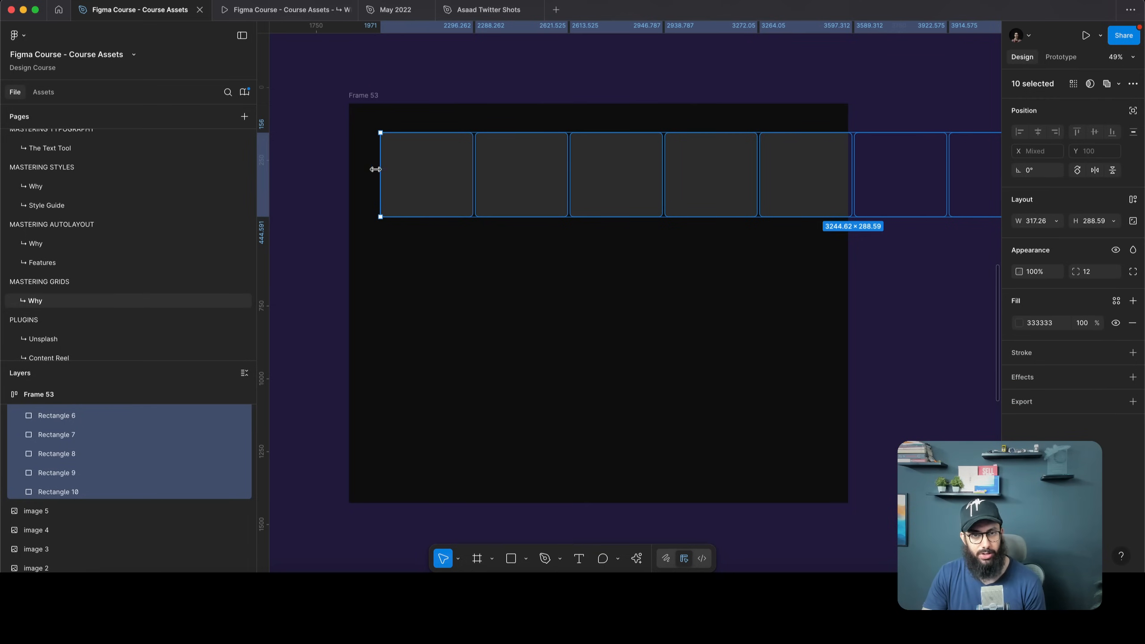
click(412, 172)
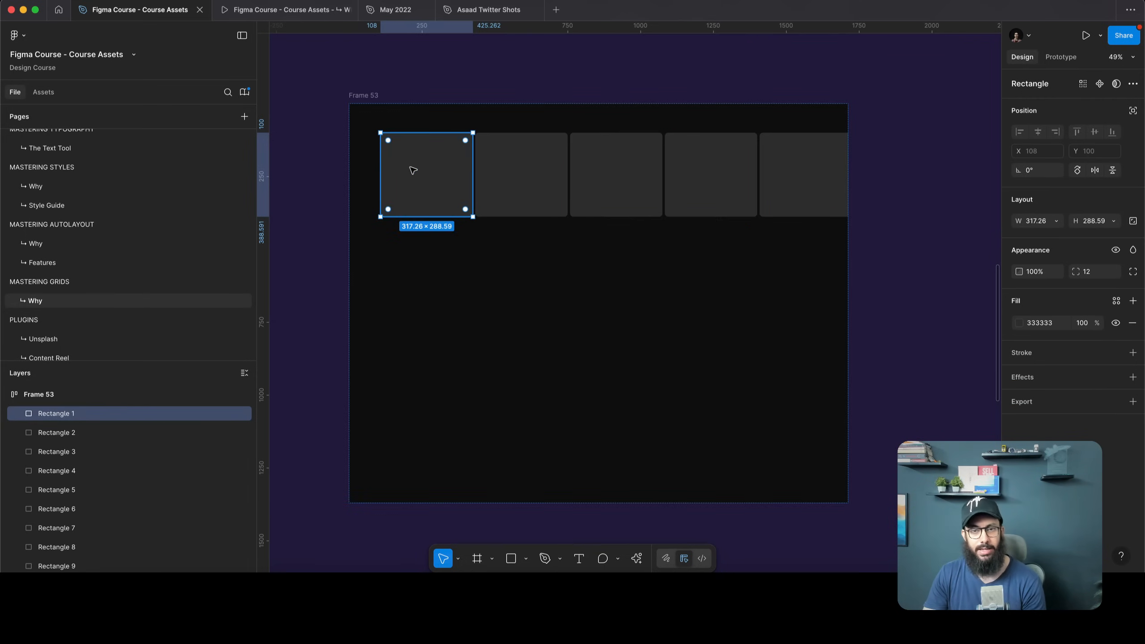
click(89, 432)
scroll(89, 468, down, 2)
shift+click(90, 541)
key(Delete)
drag(452, 214, 482, 85)
scroll(403, 70, down, 2)
scroll(404, 69, down, 2)
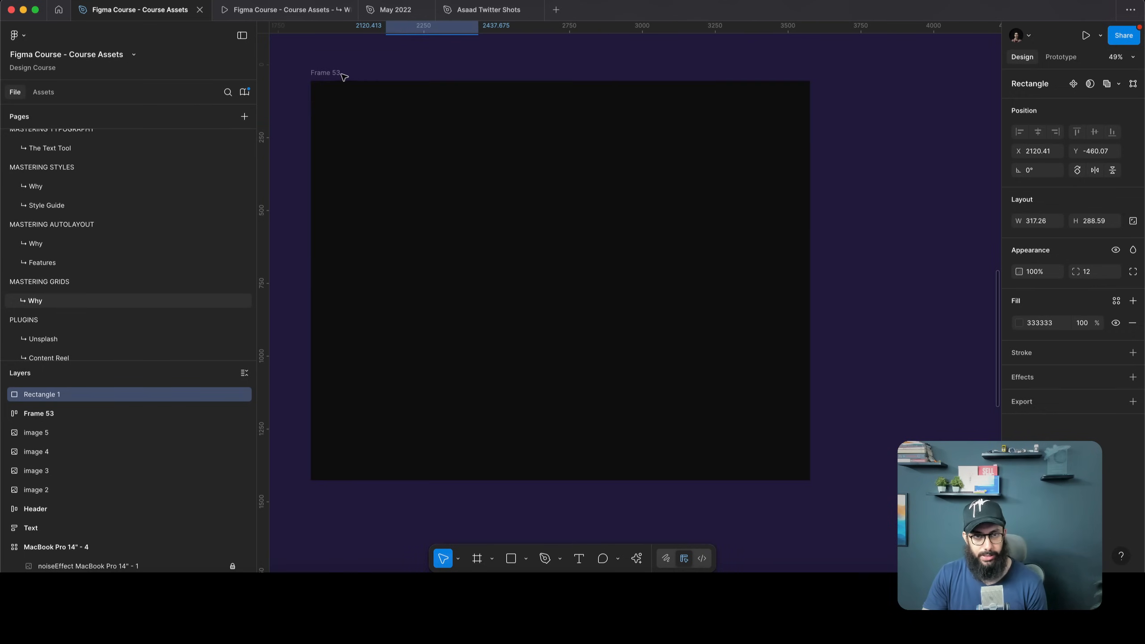
Switch Frame 53 to grid auto layout, settling on 4 columns × 4 rows
click(347, 78)
click(1107, 222)
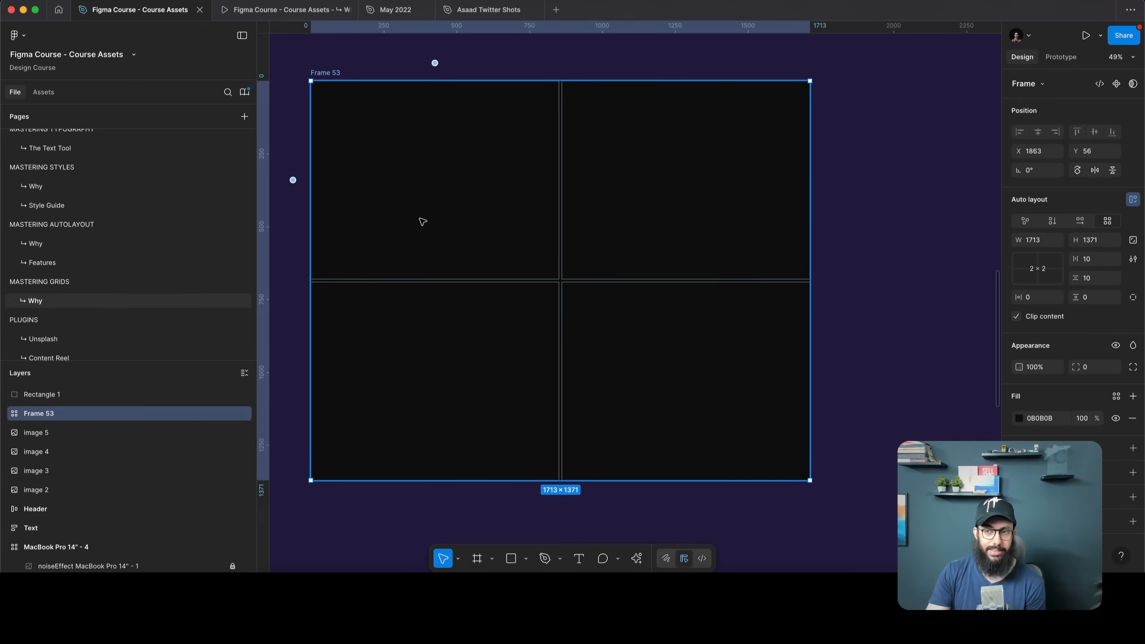
click(1024, 271)
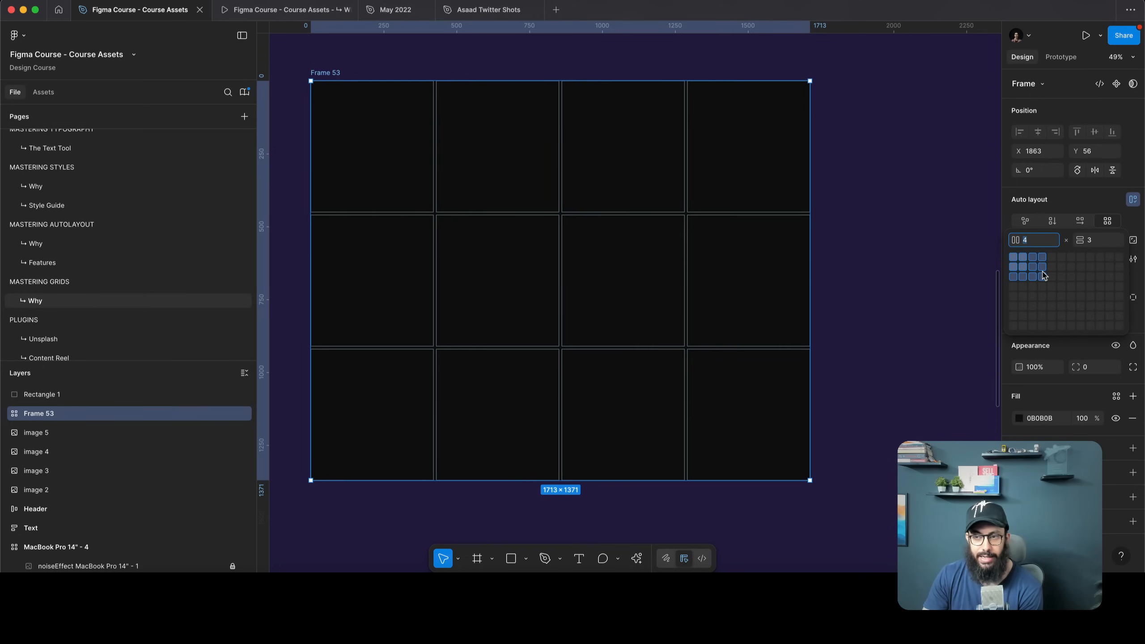
click(1095, 243)
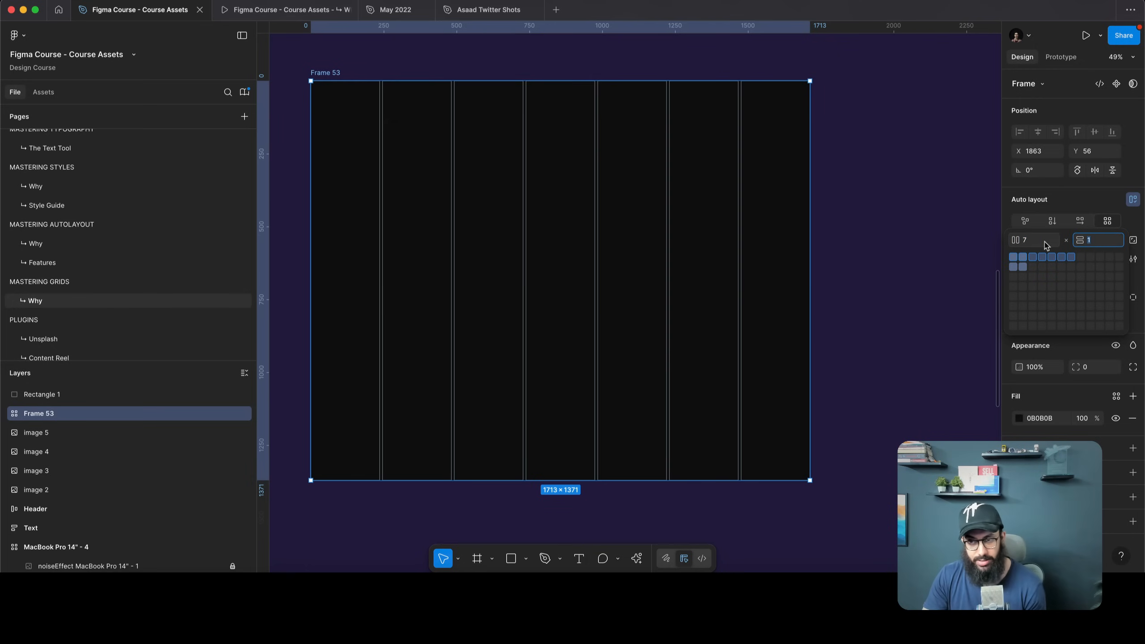
text(70)
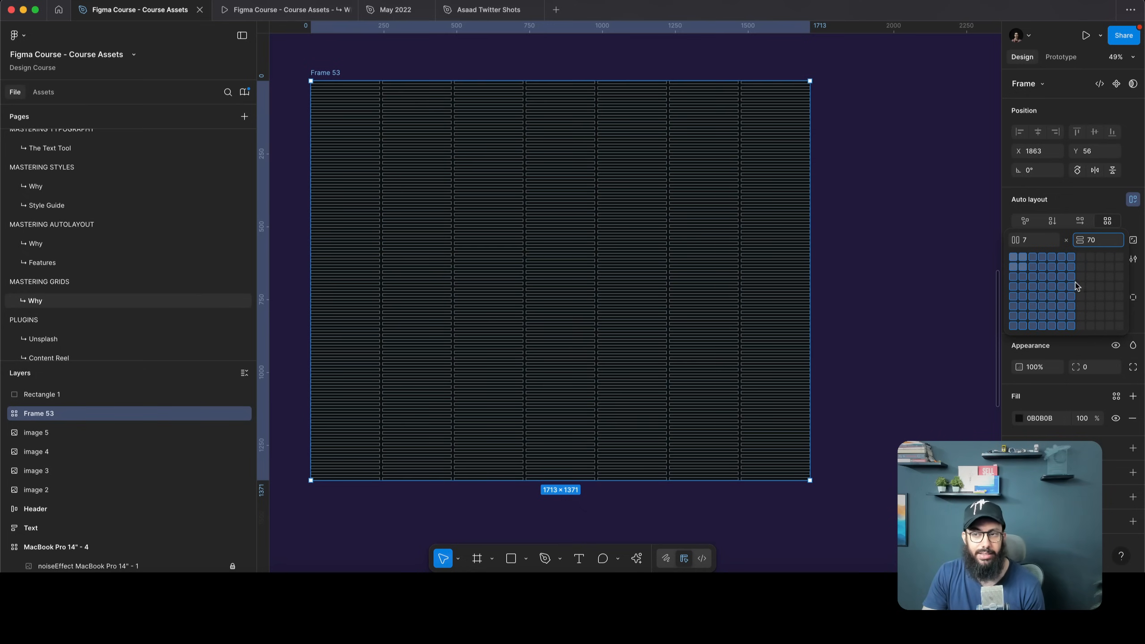
click(1022, 266)
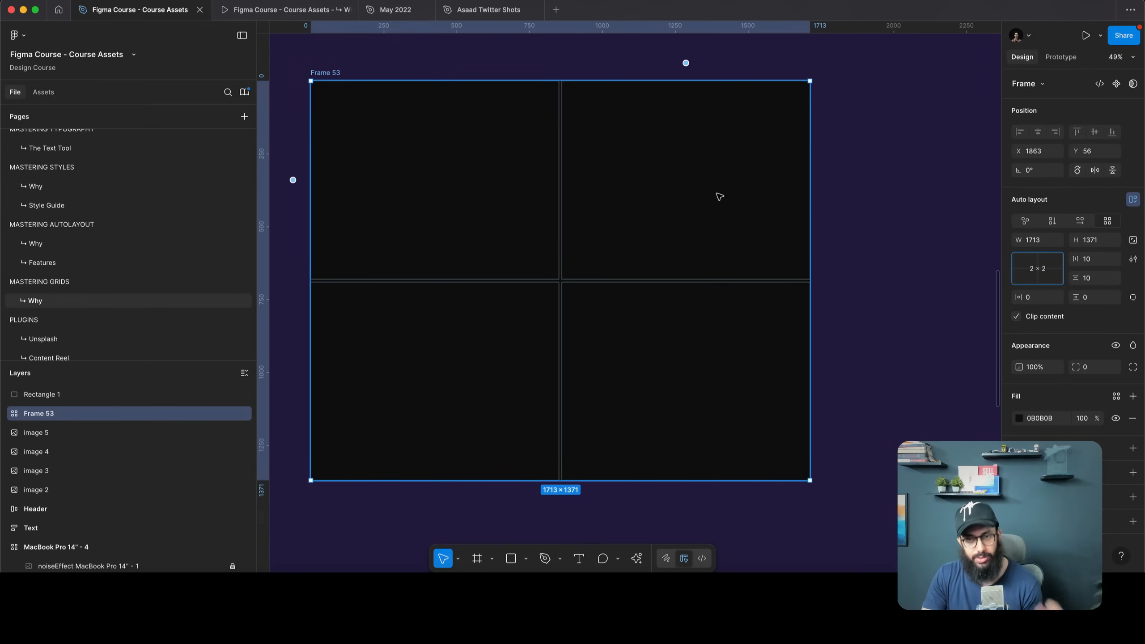
click(1032, 268)
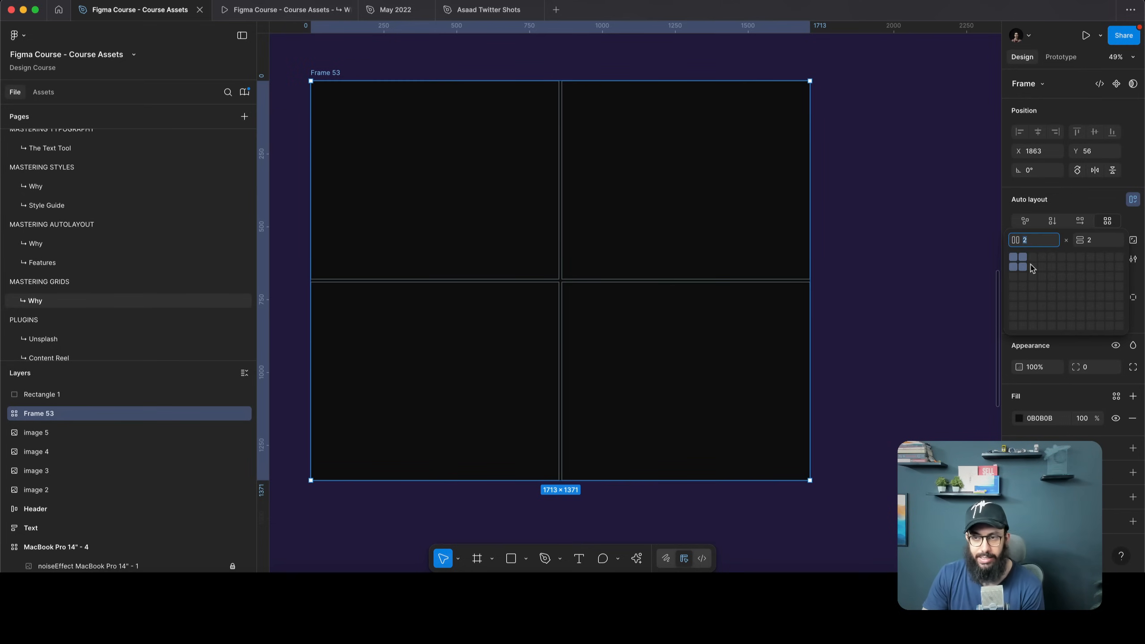
click(1042, 287)
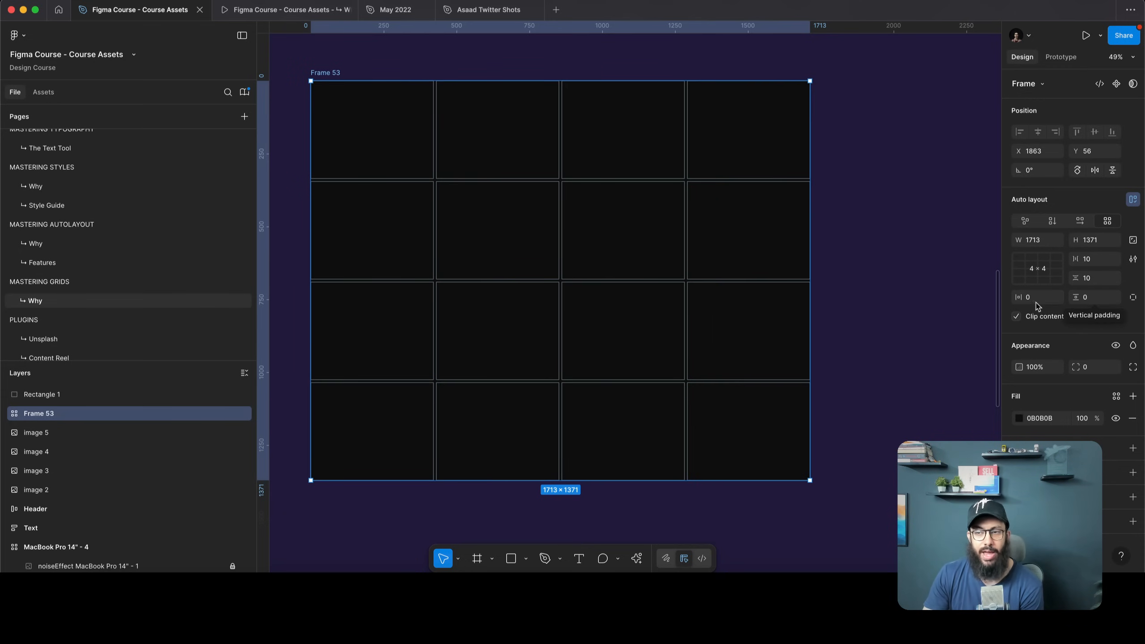
Set Frame 53's grid padding to 24 horizontal and 24 vertical
drag(1018, 297, 1090, 298)
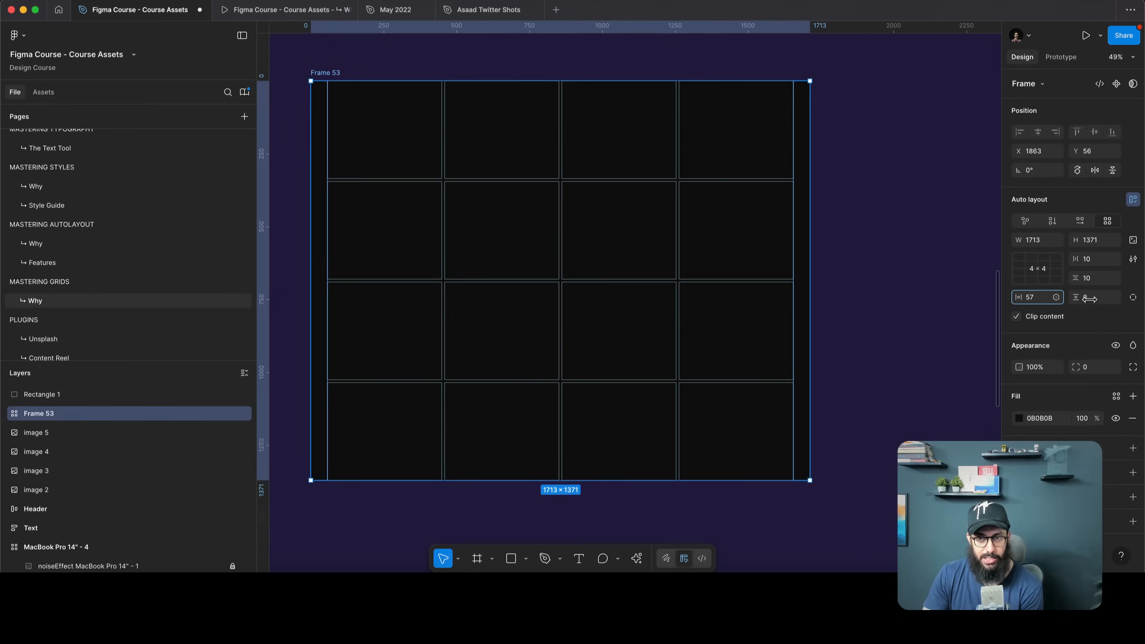
key(super+z)
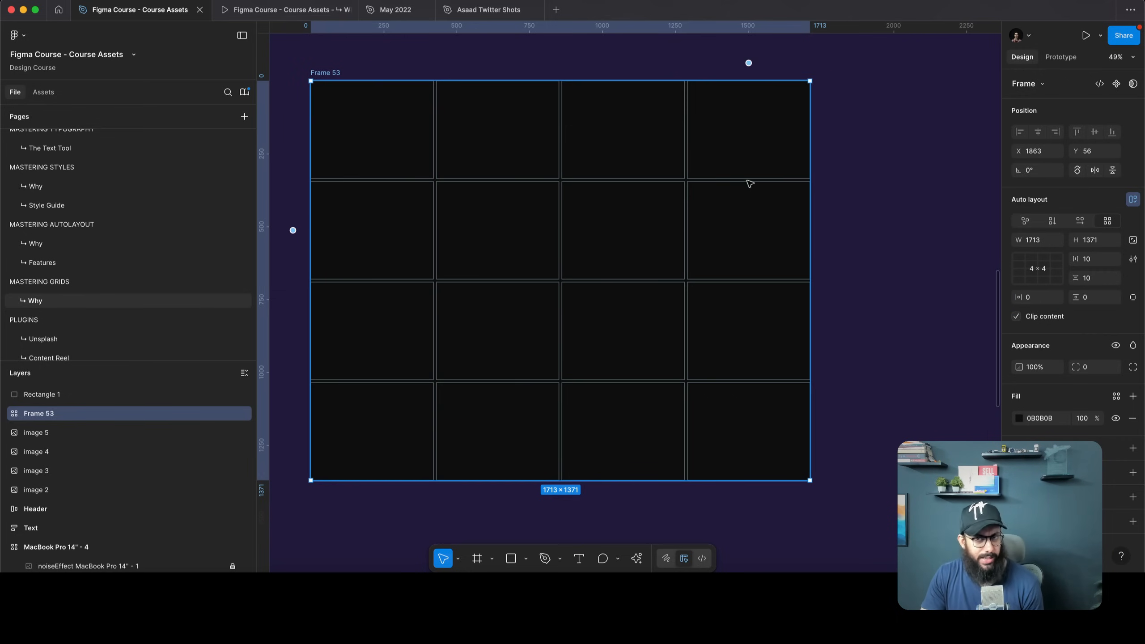
scroll(826, 148, up, 2)
scroll(825, 149, left, 1)
scroll(826, 147, down, 2)
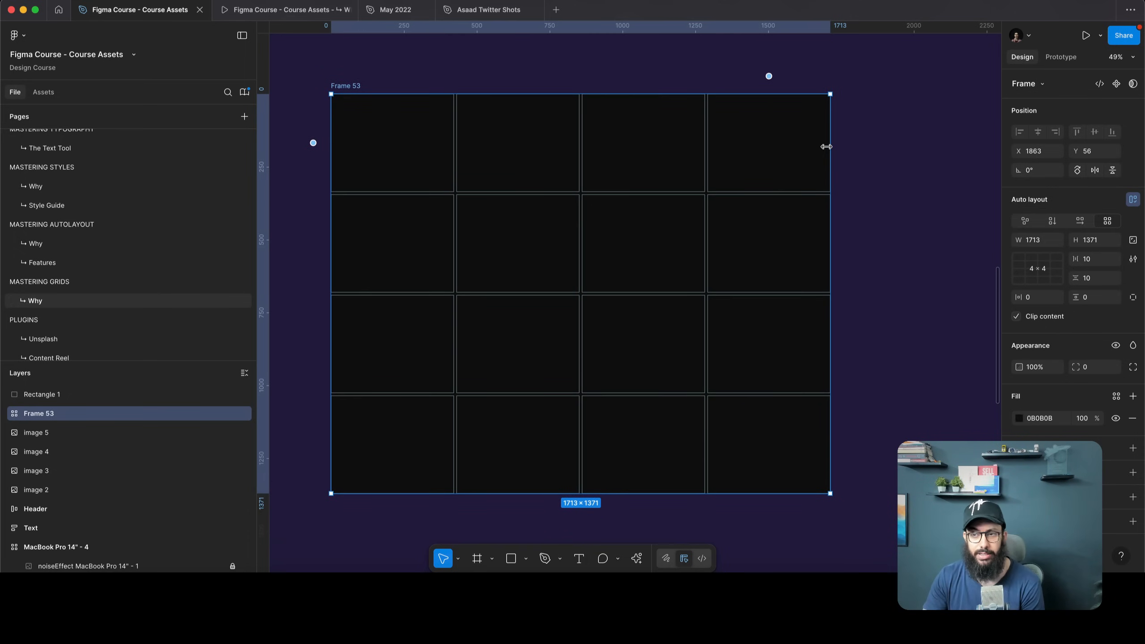
click(1032, 297)
text(24)
key(Return)
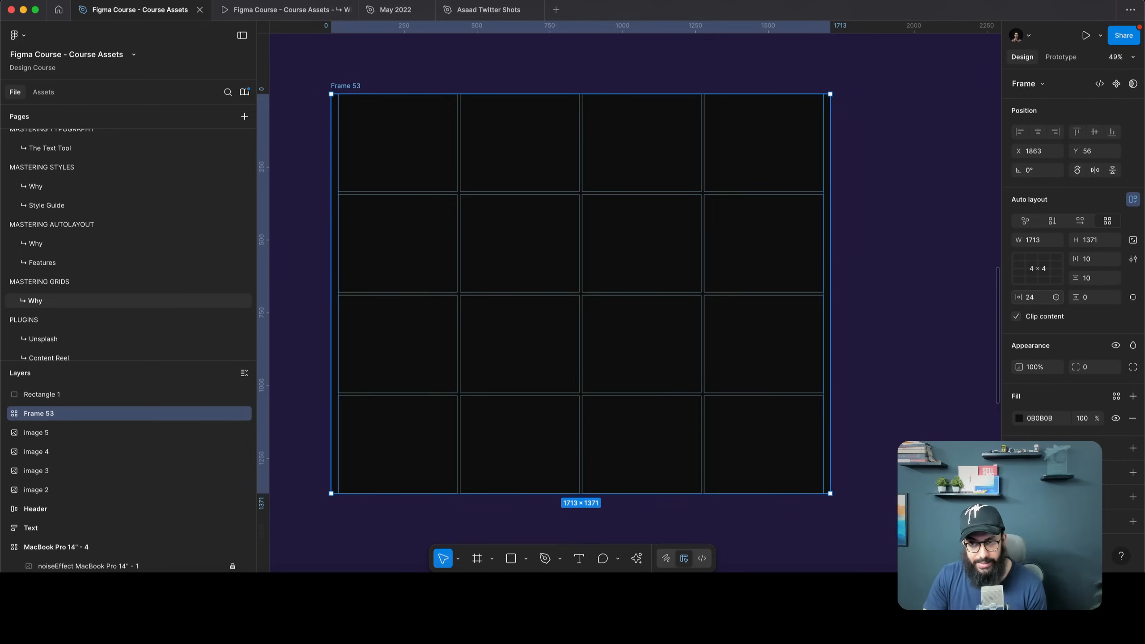
key(Tab)
text(24)
key(Return)
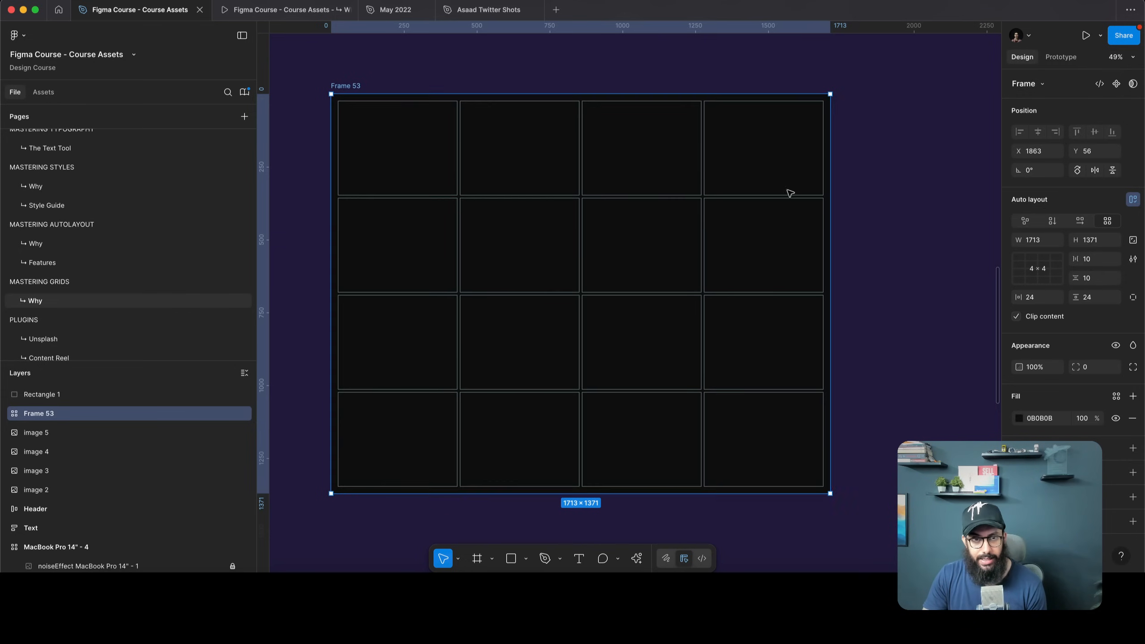
scroll(803, 199, right, 2)
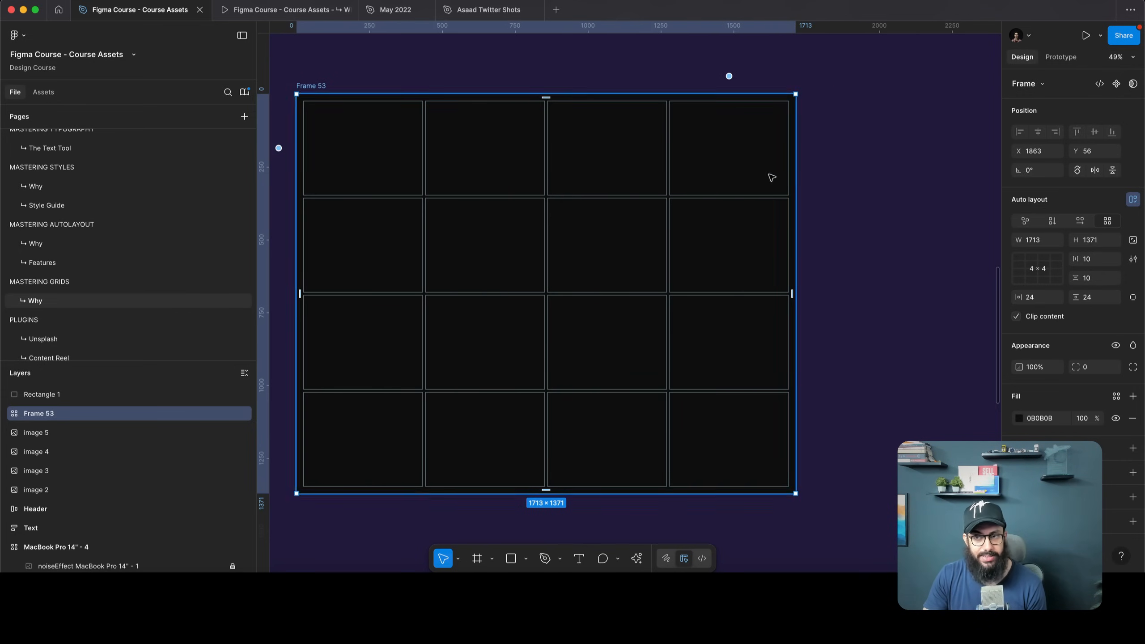
Draw a new frame beside Frame 53 containing the text 'Button'
key(f)
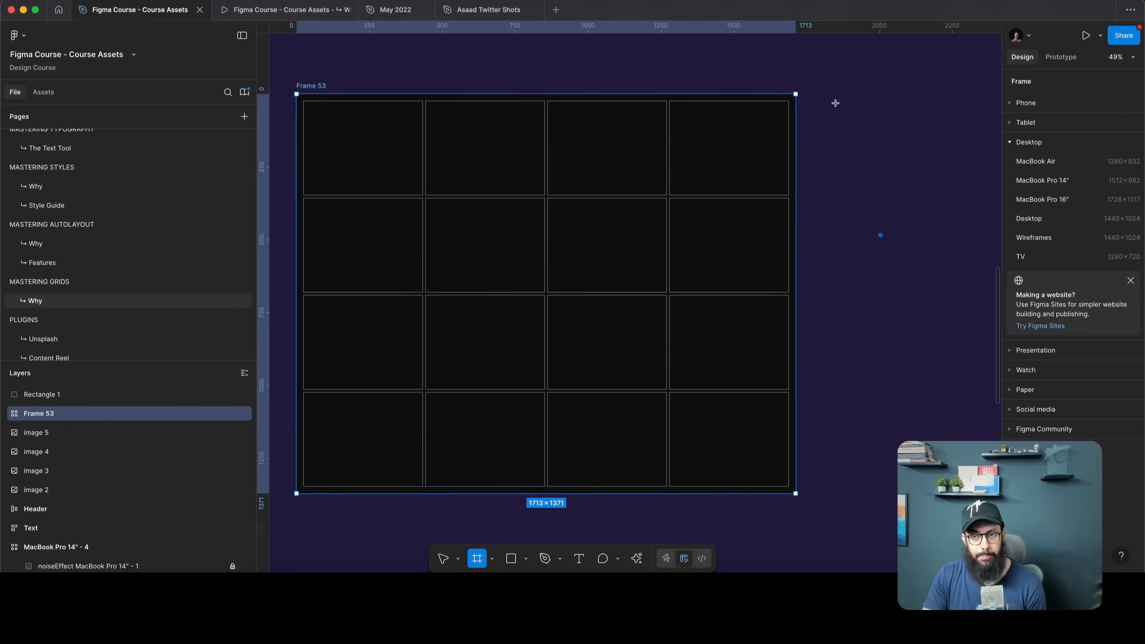
mouse_move(833, 100)
mouse_down()
mouse_move(963, 179)
mouse_move(970, 155)
mouse_up()
key(t)
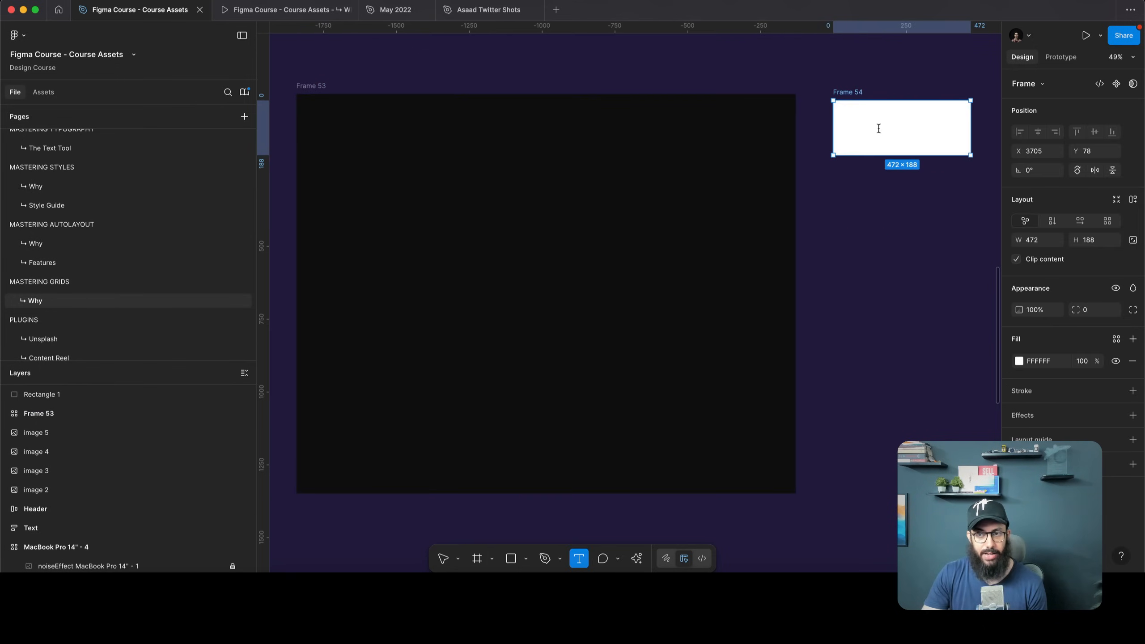
click(877, 128)
text(B)
key(Escape)
text(utto)
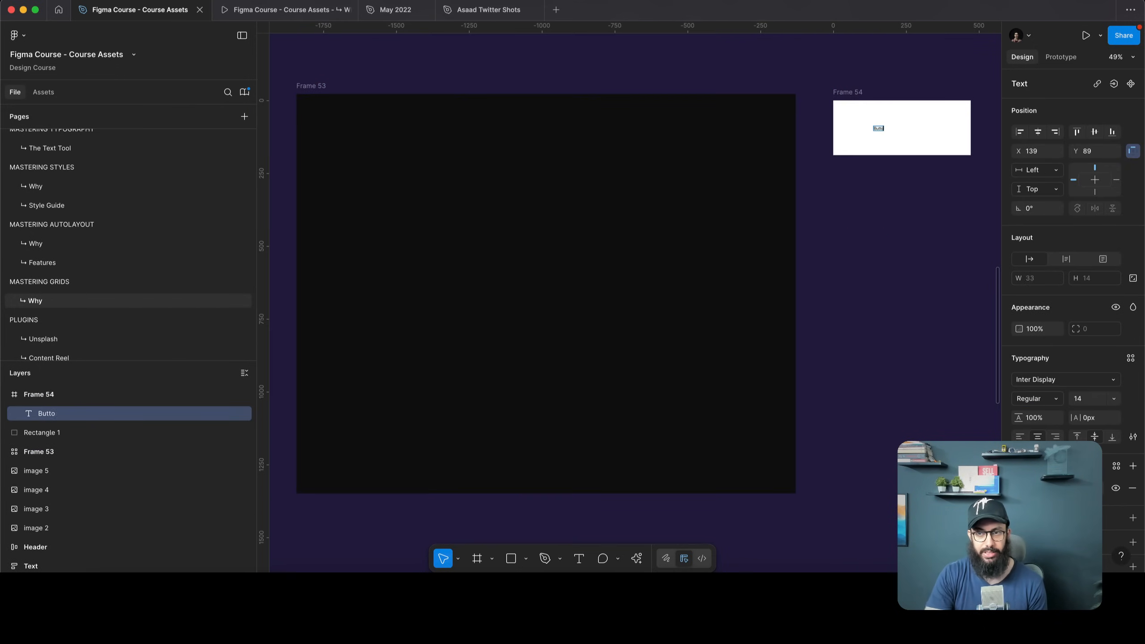
text(n)
key(Escape)
key(Escape)
Give the Button frame auto layout, a 161616 fill, and reduced horizontal padding
key(shift+a)
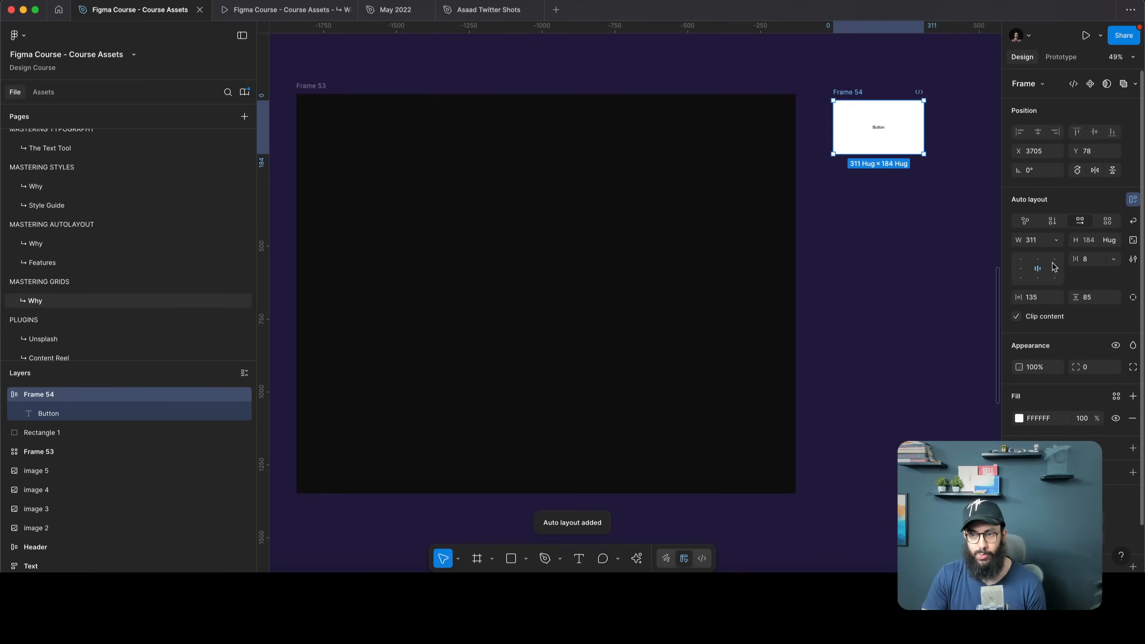
click(1019, 418)
click(931, 390)
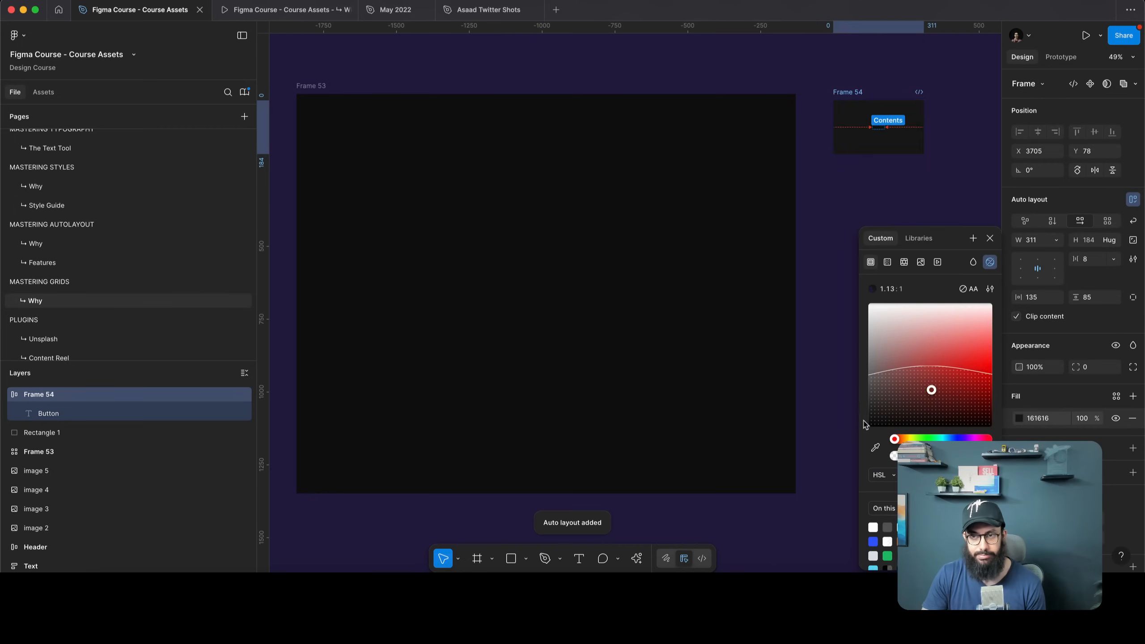
scroll(910, 114, up, 5)
click(832, 148)
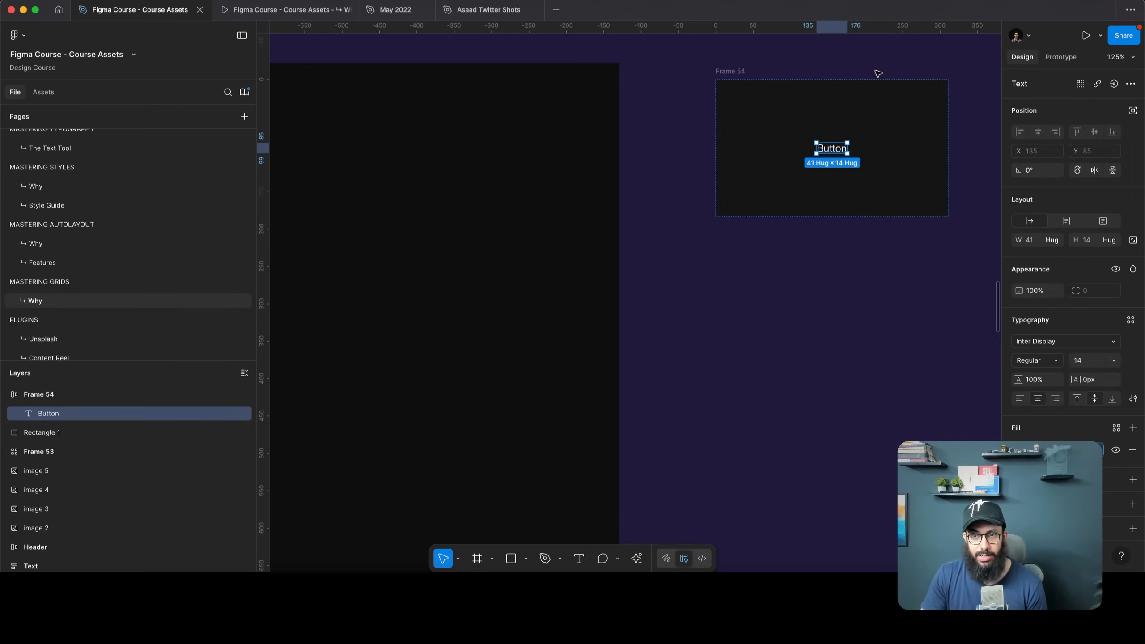
click(741, 87)
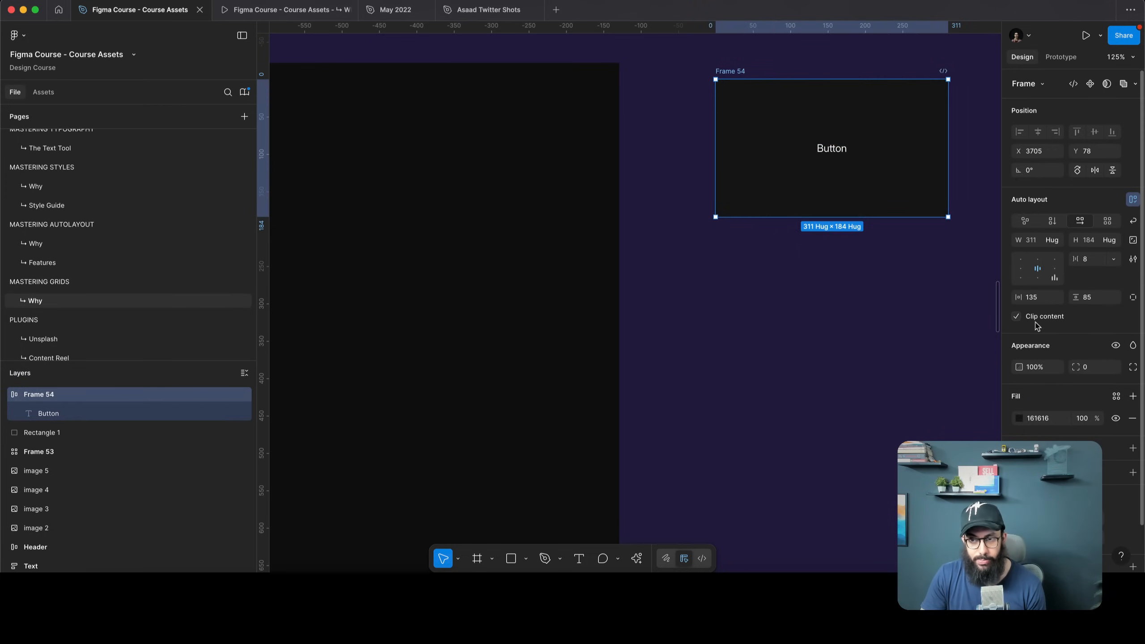
drag(1018, 298, 982, 302)
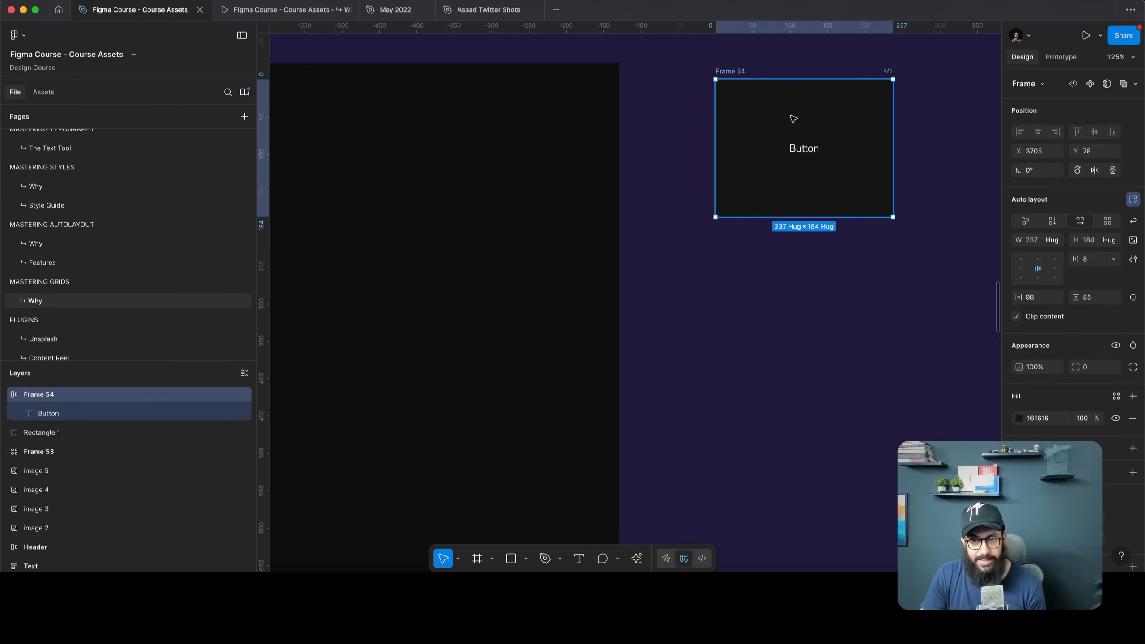
scroll(717, 84, up, 2)
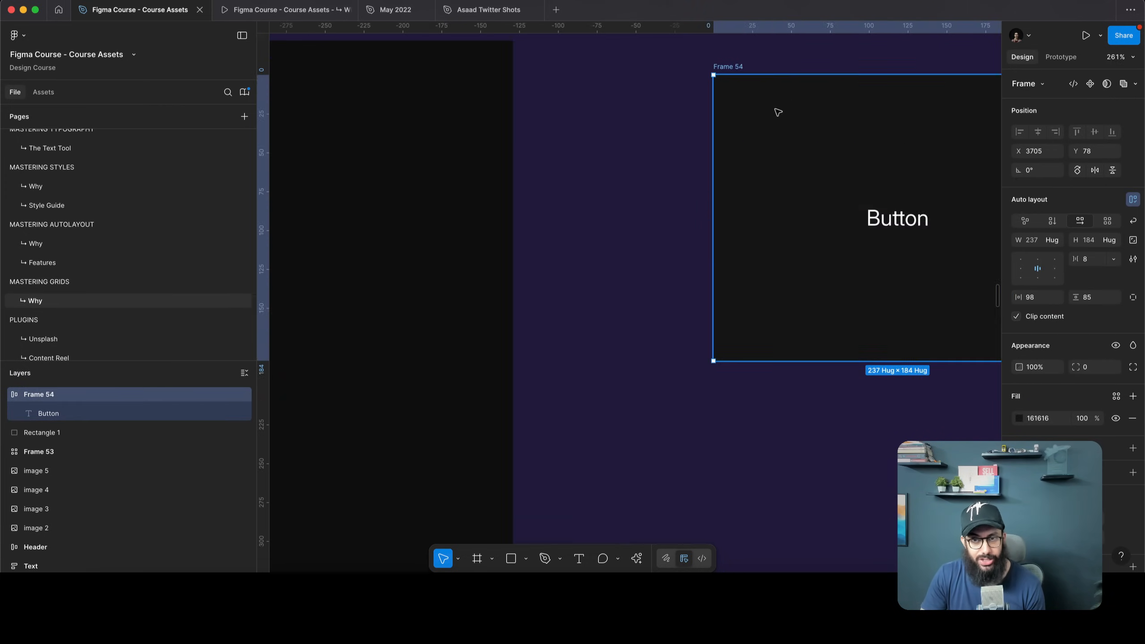
scroll(756, 89, down, 6)
click(810, 115)
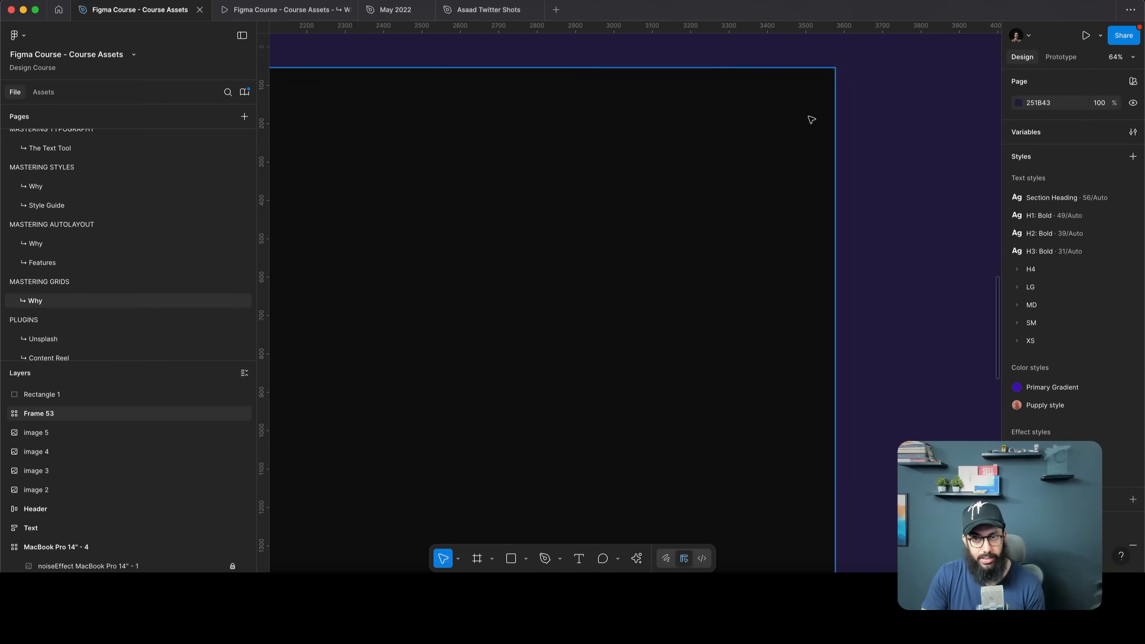
Zoom to fit and shorten Frame 53 to 1713 × 1276
key(shift+2)
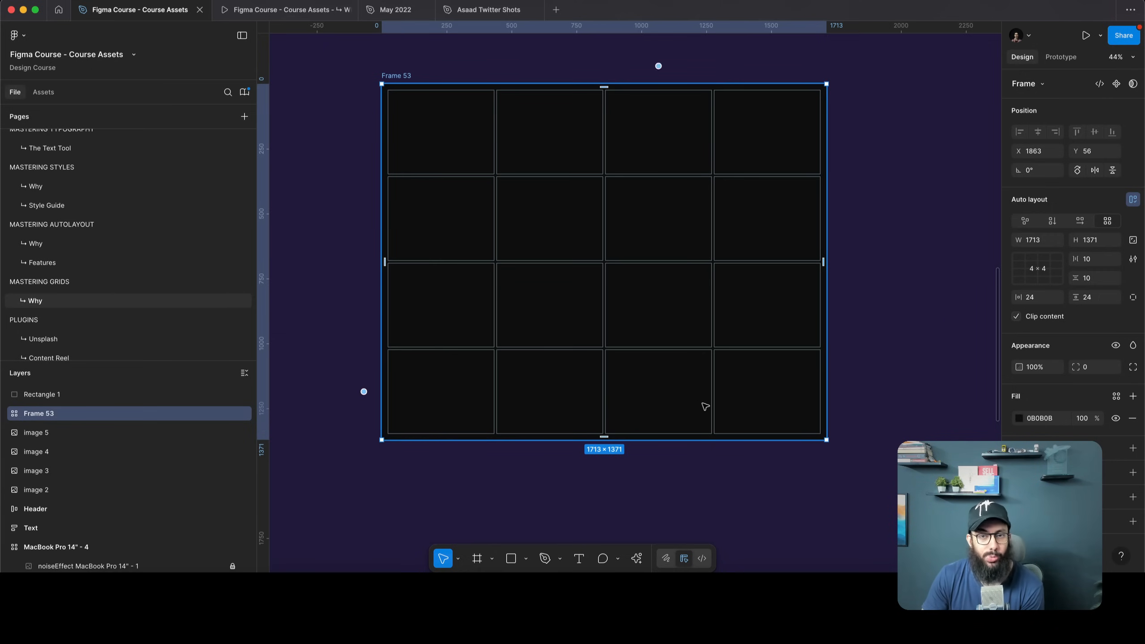
drag(621, 439, 615, 415)
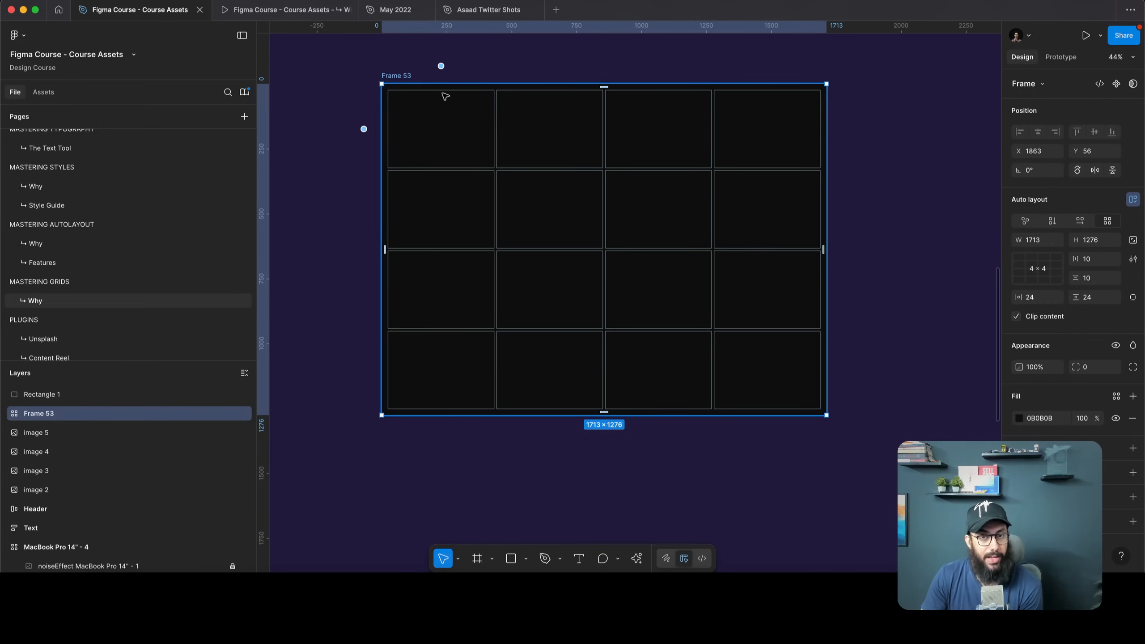
mouse_move(441, 67)
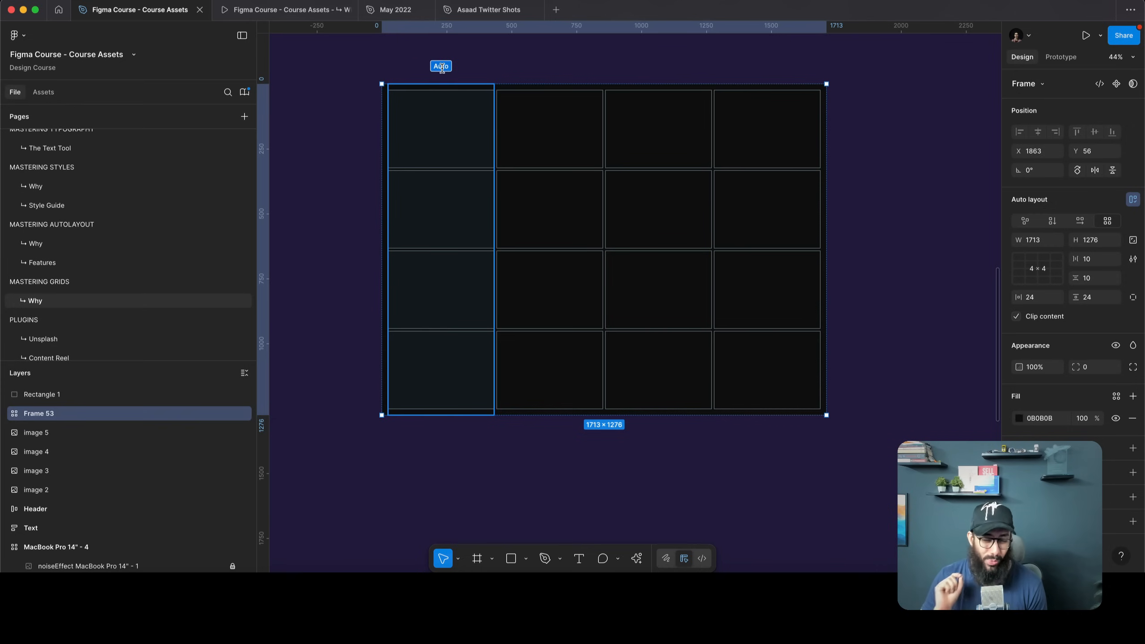
click(442, 67)
text(30)
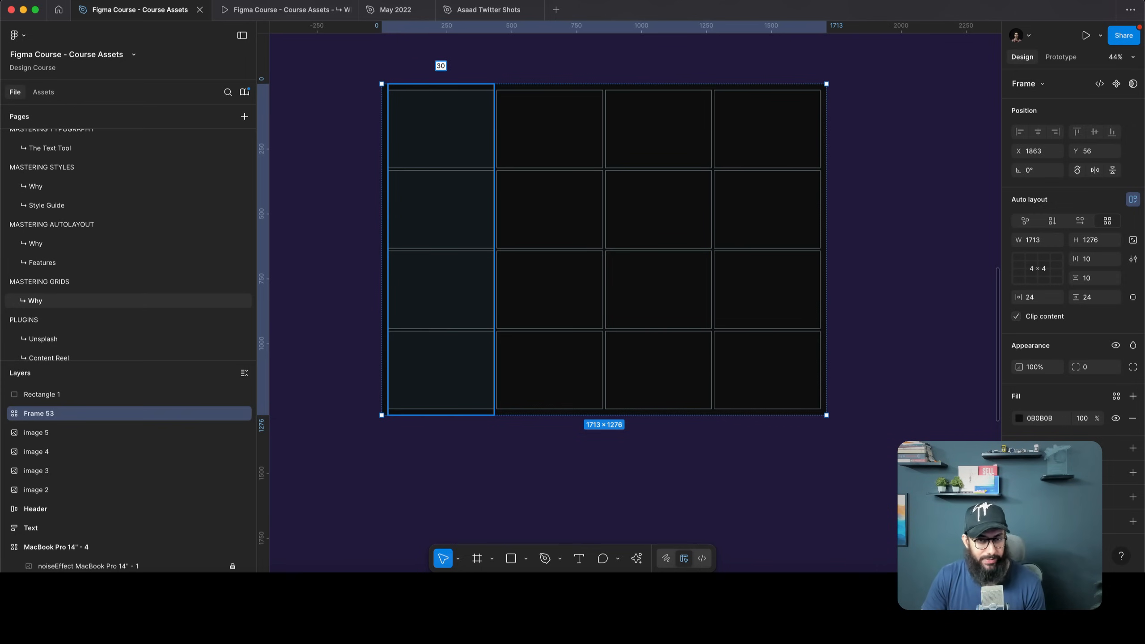
key(Return)
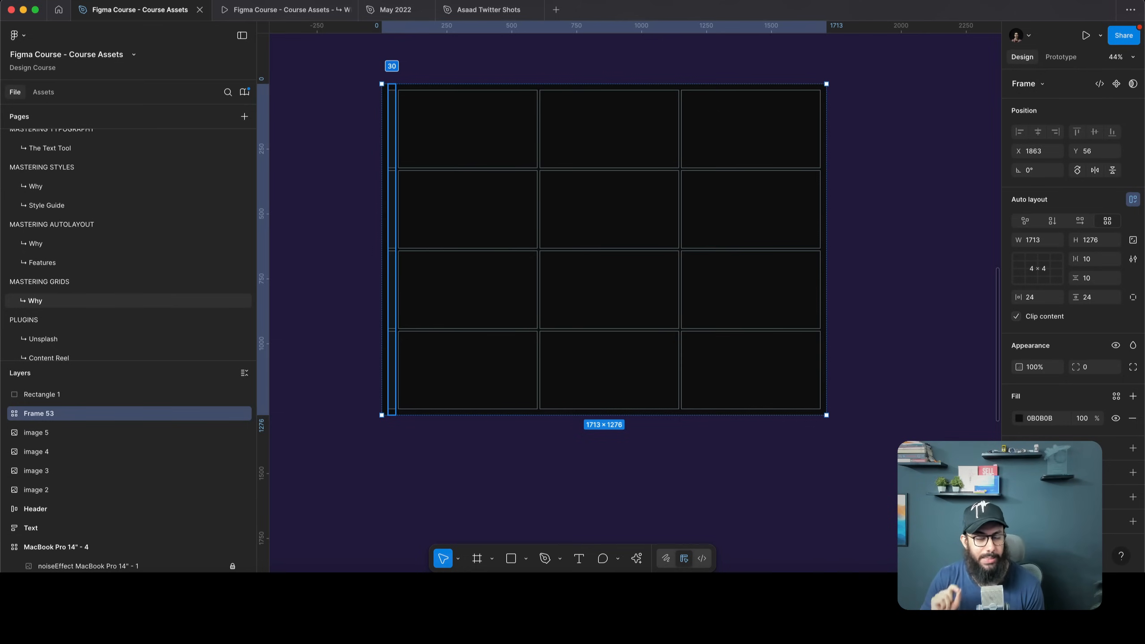
key(super+z)
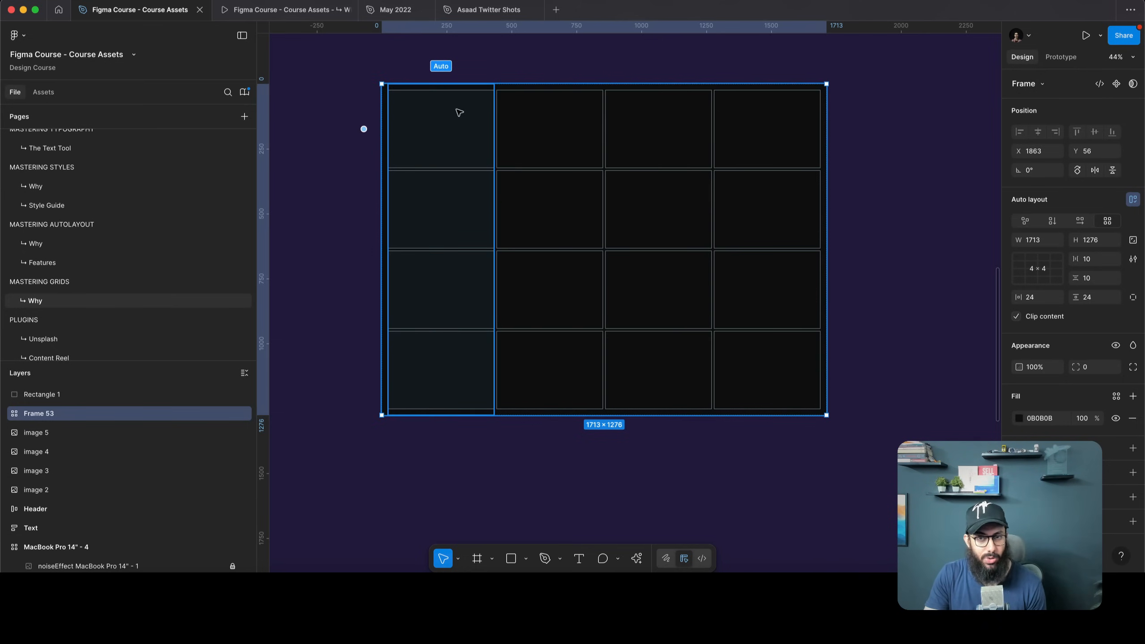
click(441, 66)
text(250)
key(Return)
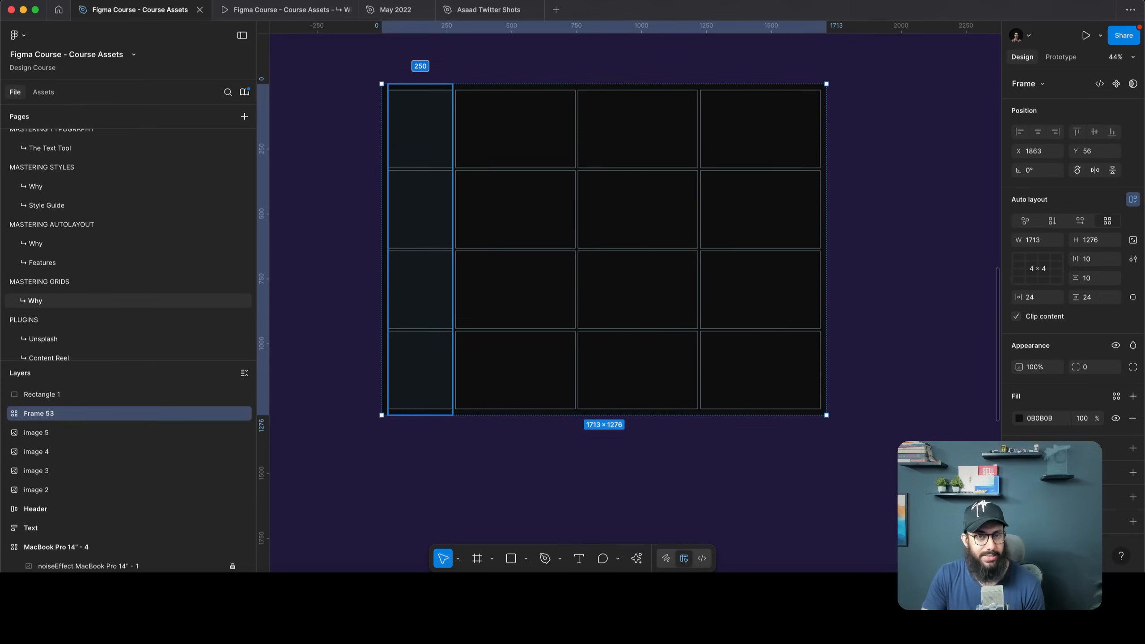
click(435, 66)
text(500)
key(Return)
key(BackSpace)
key(Return)
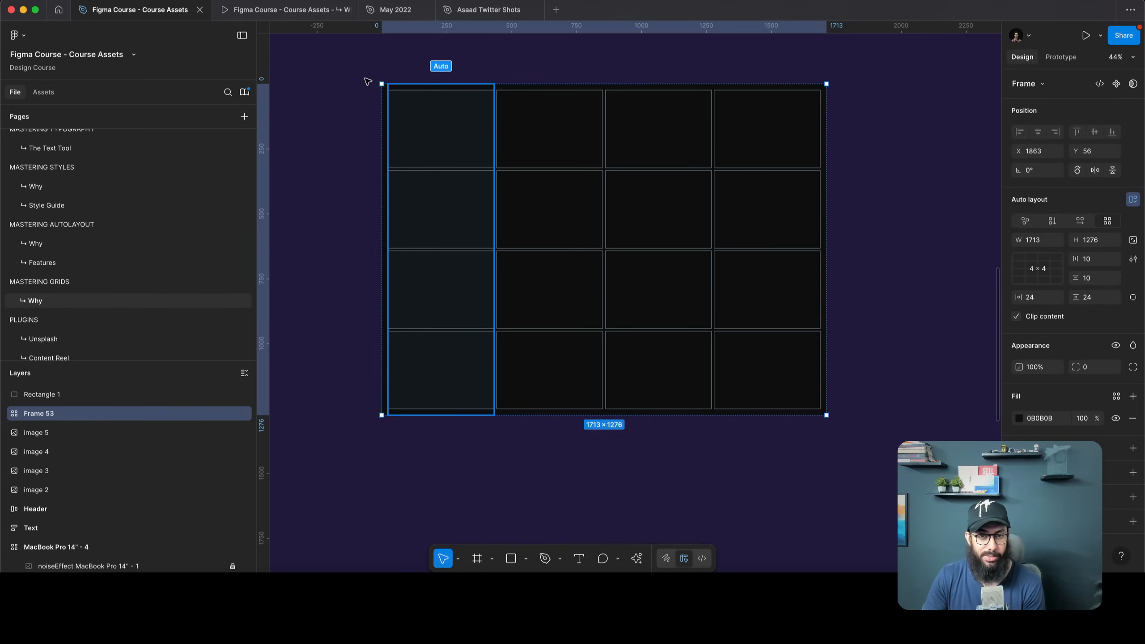
key(Escape)
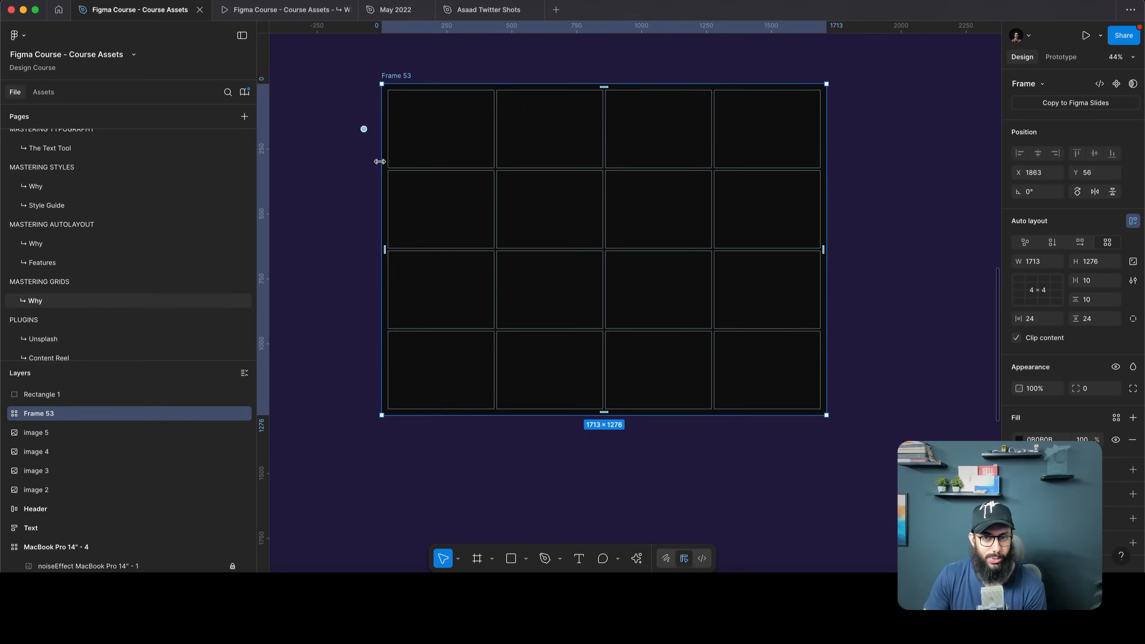
click(1035, 298)
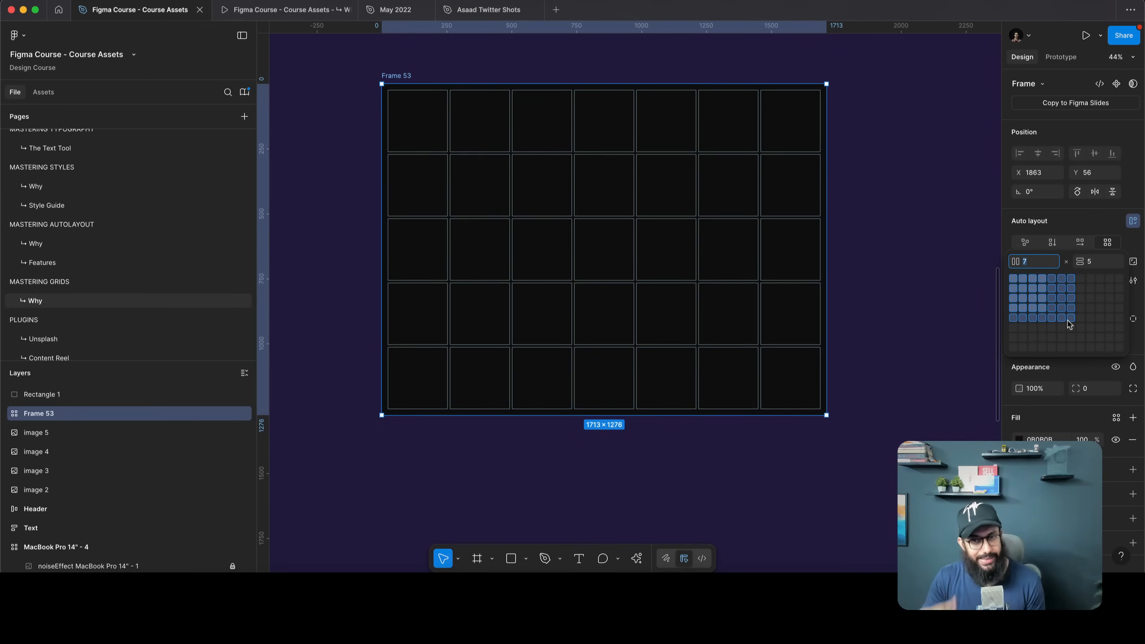
key(Escape)
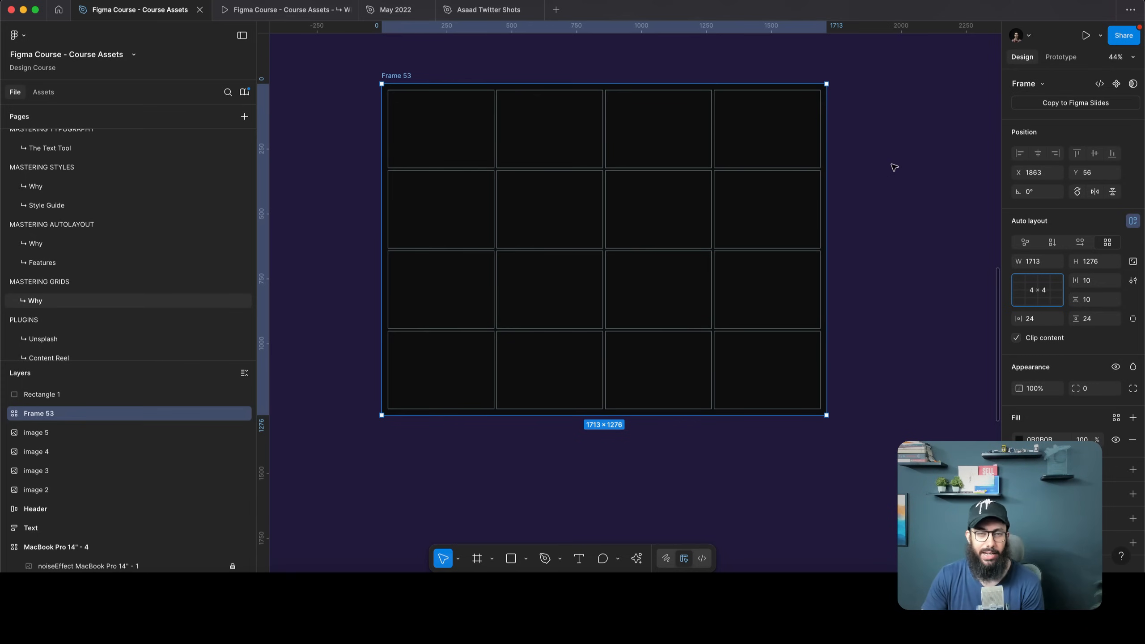
mouse_move(363, 132)
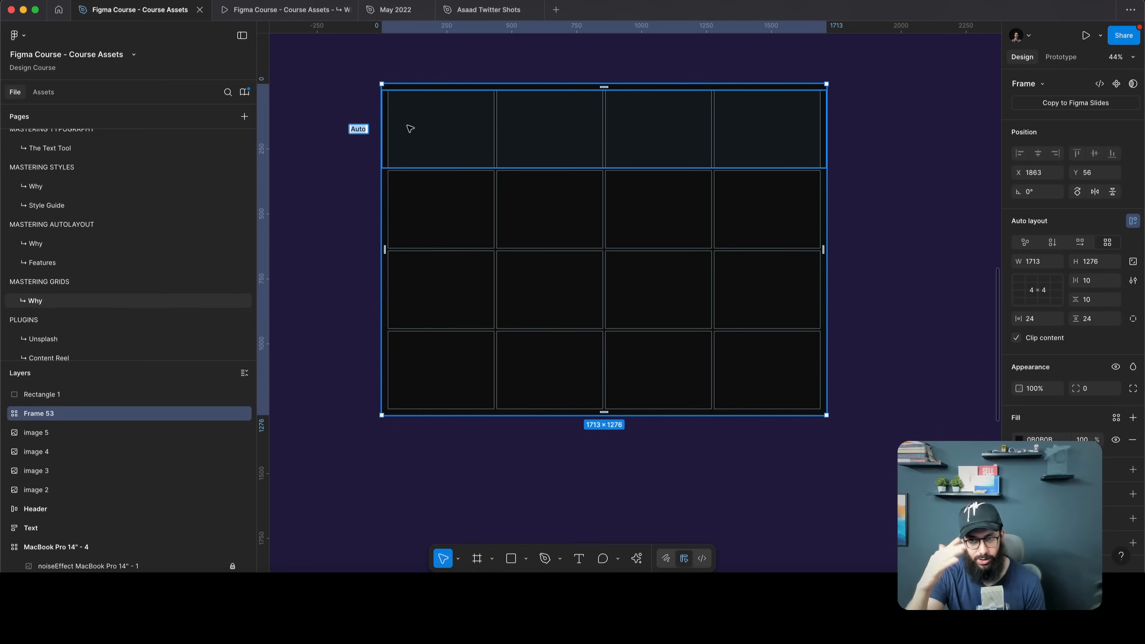
drag(358, 128, 567, 57)
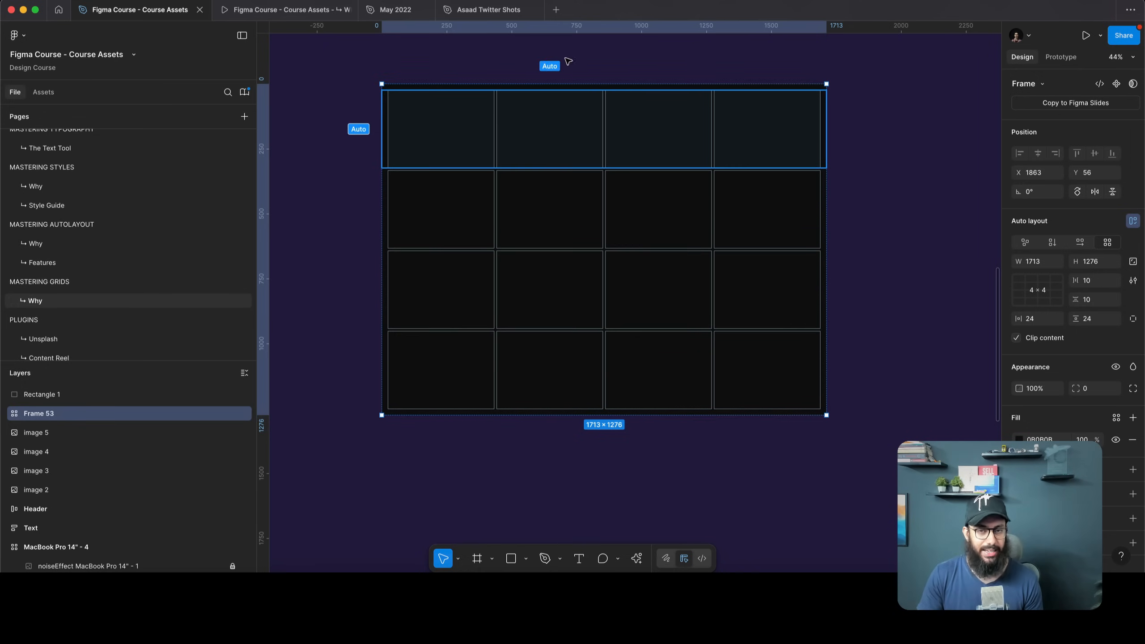
click(594, 58)
scroll(598, 59, up, 1)
Place Rectangle 1 in the grid at 168.68 × 129.01, in the second-row, second cell
click(512, 49)
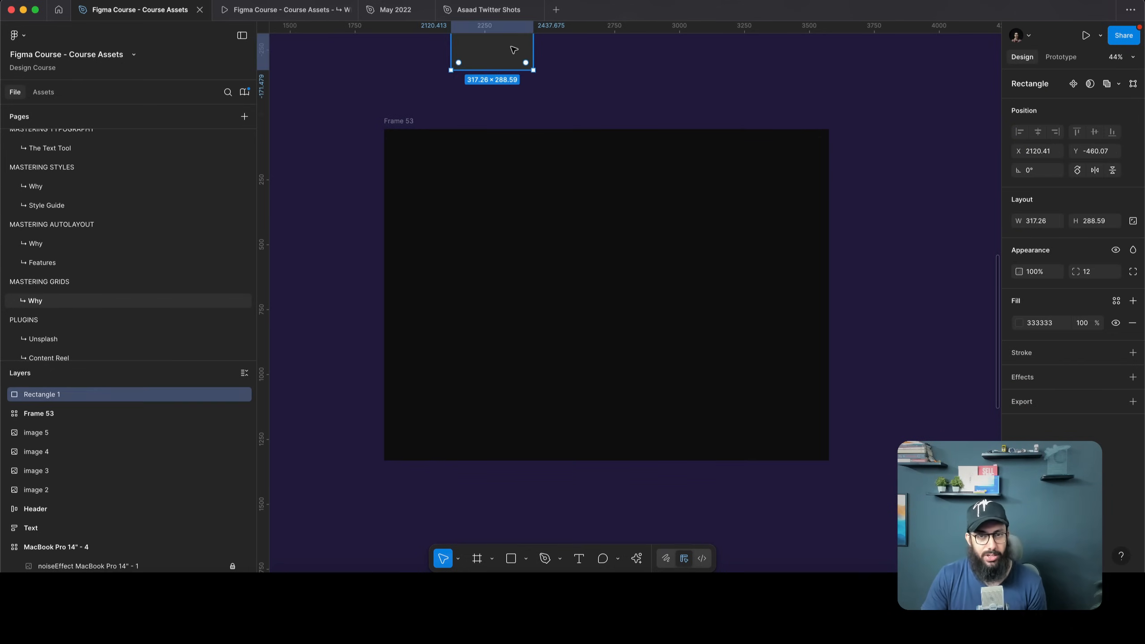
drag(518, 63, 476, 193)
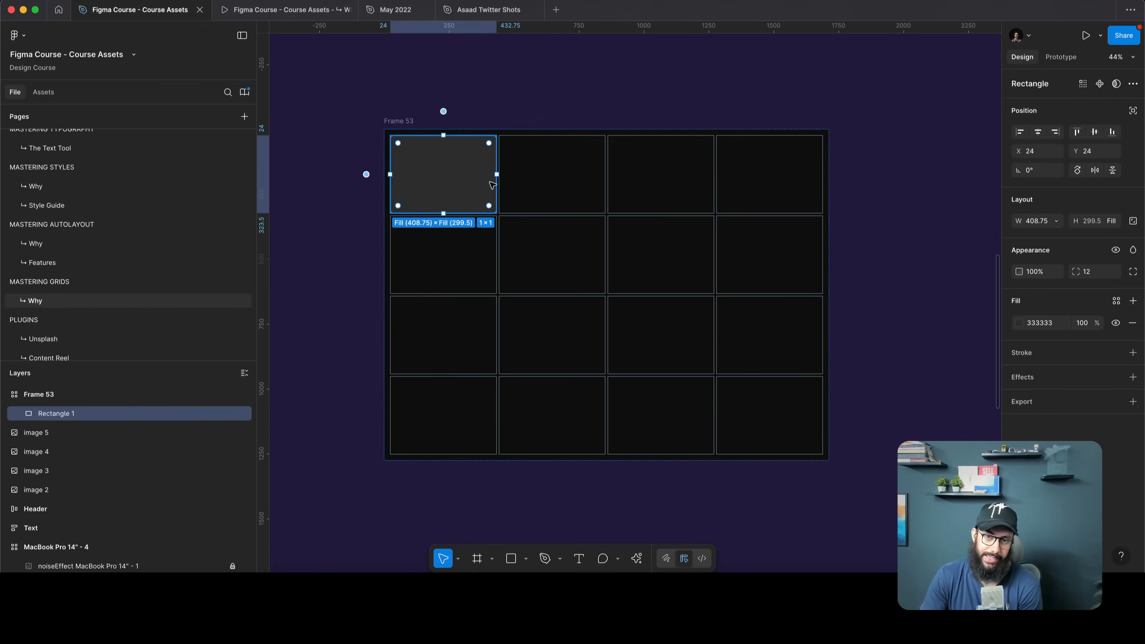
drag(498, 182, 410, 170)
click(529, 103)
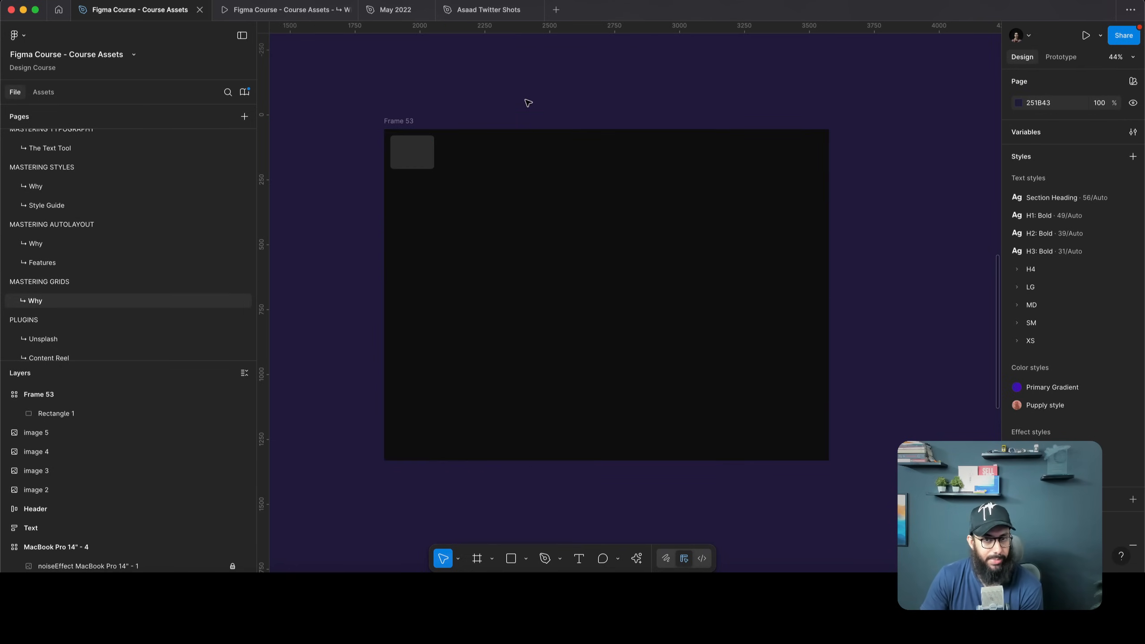
click(437, 171)
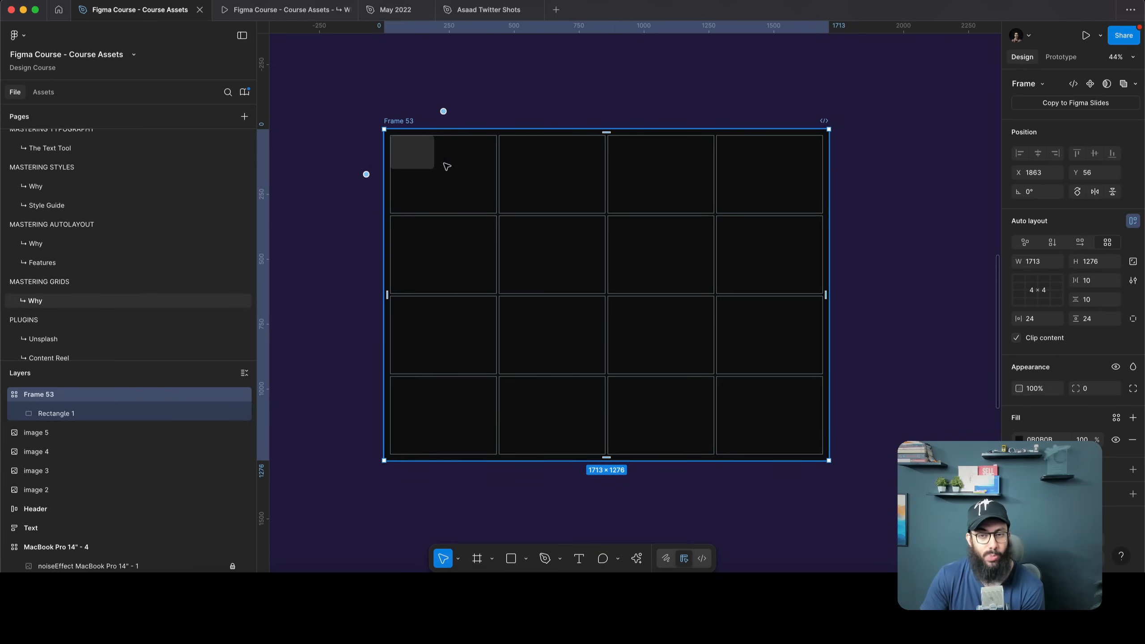
drag(415, 159, 559, 279)
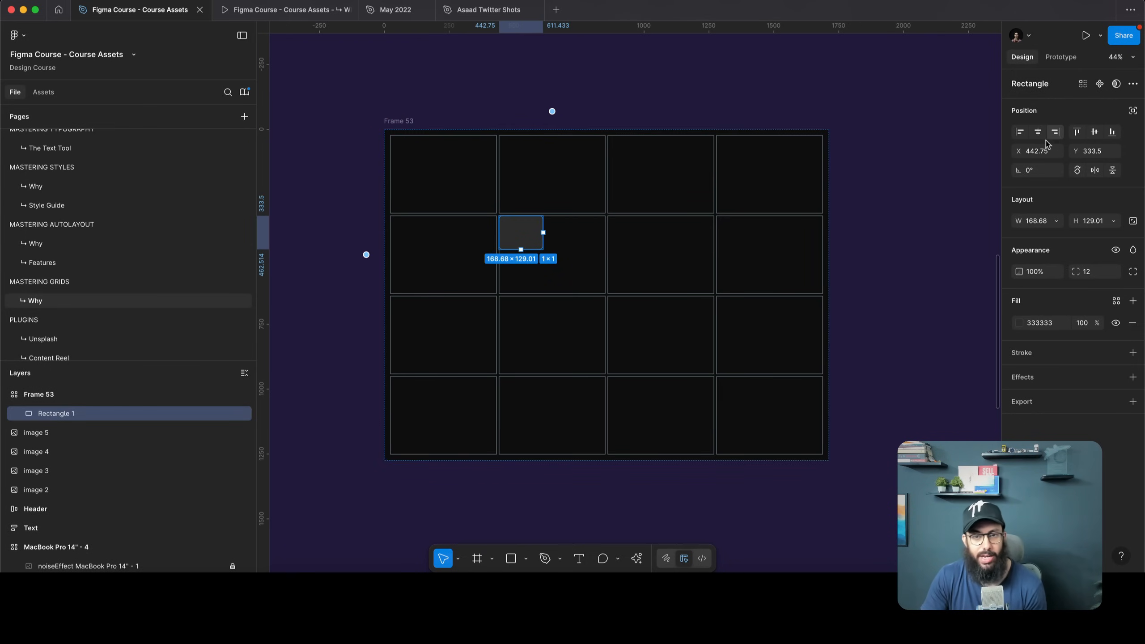
Centre Rectangle 1 in its cell and test enlarging the frame, then revert
key(alt+h)
key(alt+v)
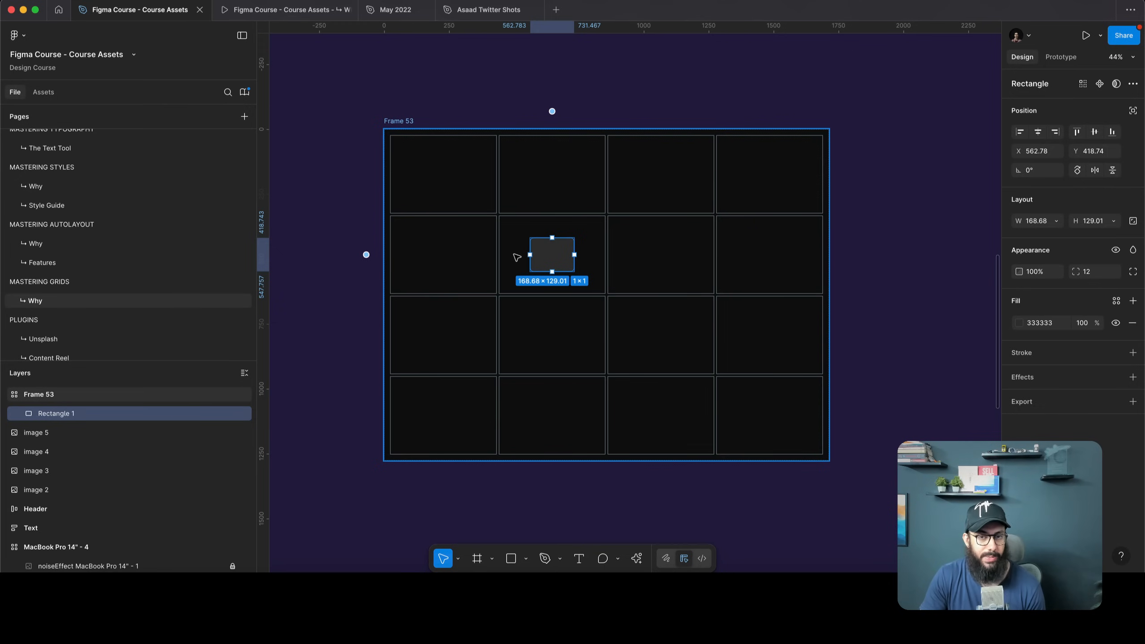
click(411, 135)
scroll(494, 208, down, 5)
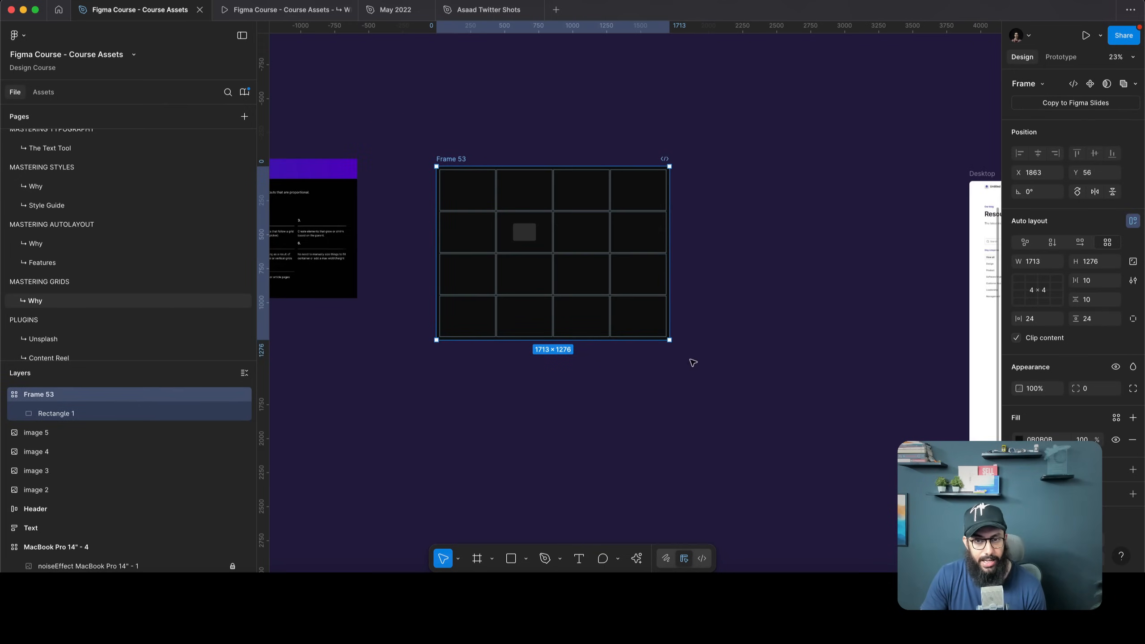
drag(666, 339, 838, 532)
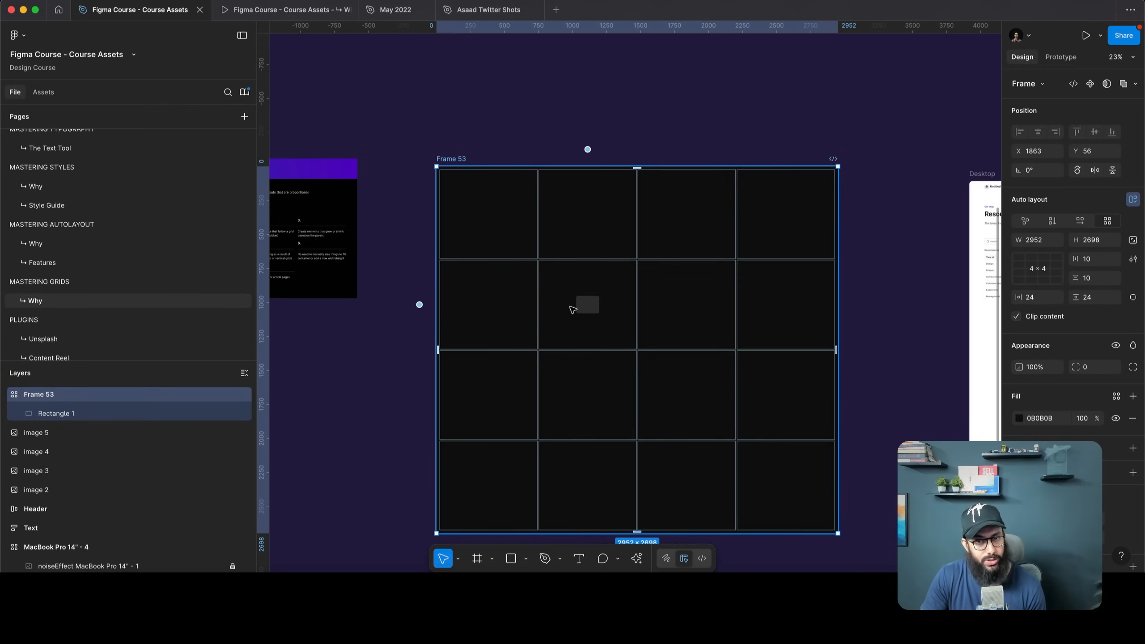
key(ctrl+z)
scroll(480, 226, up, 4)
Undo the centring, retest the frame resize, and move Rectangle 1 to the top-left cell
key(ctrl+z)
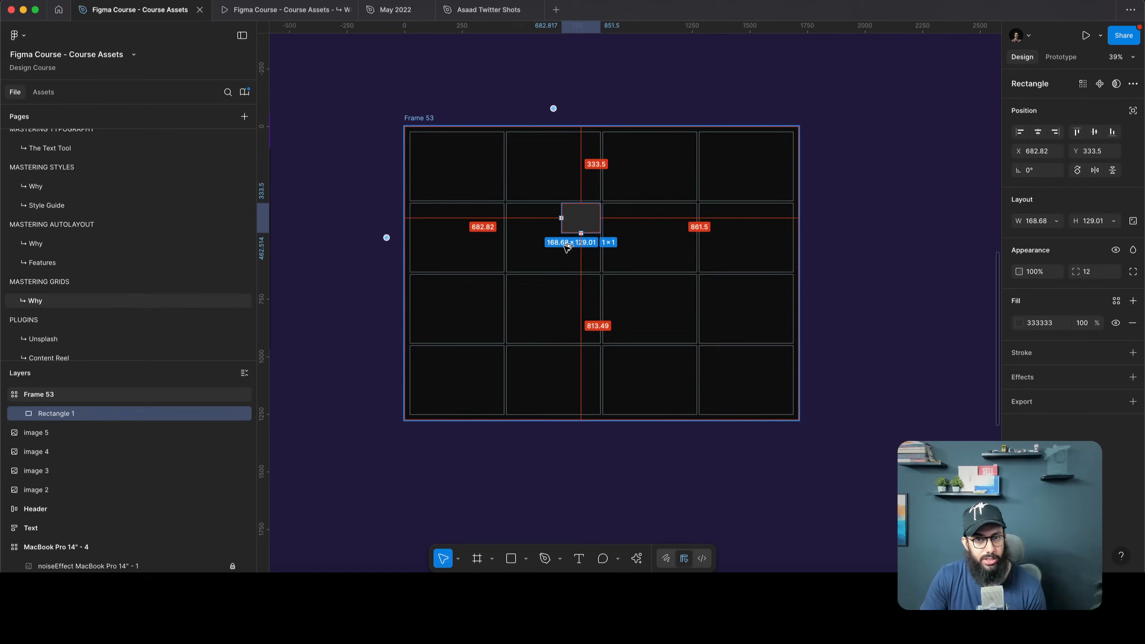
key(Escape)
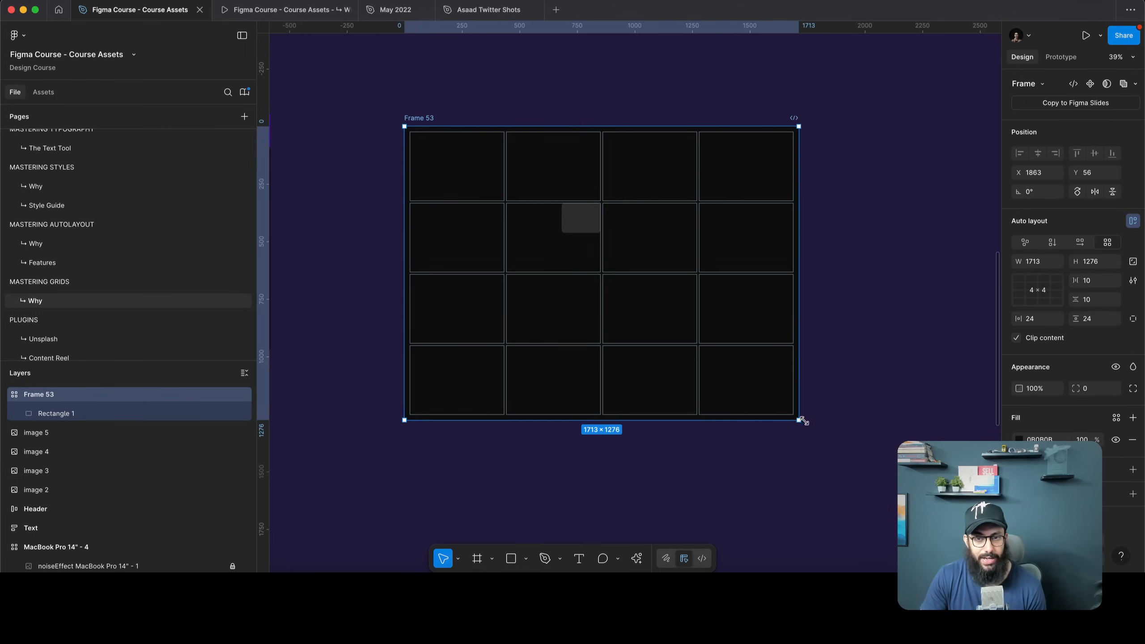
drag(799, 419, 945, 559)
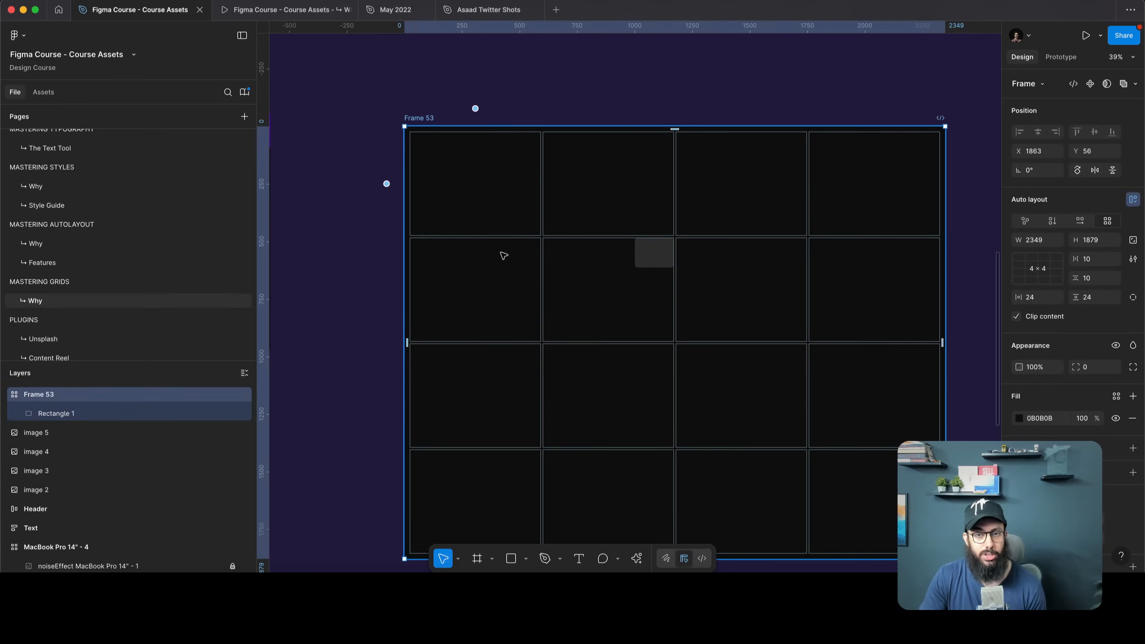
key(ctrl+z)
click(578, 220)
drag(529, 202, 458, 170)
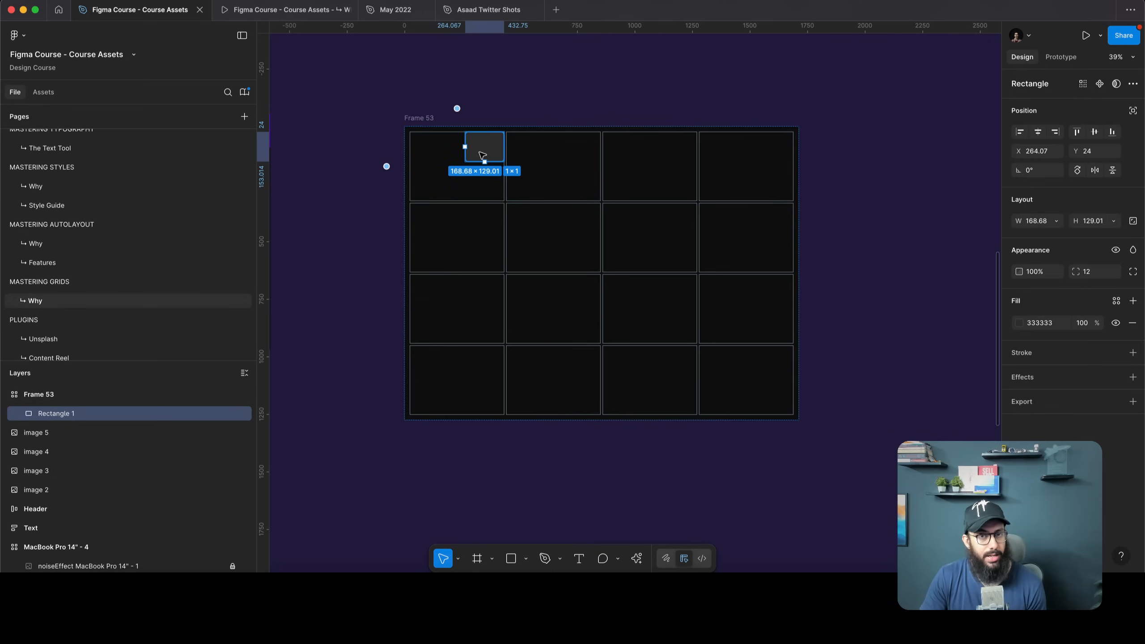
Replace Rectangle 1 with a text layer in the top-left grid cell
key(Delete)
key(t)
click(541, 174)
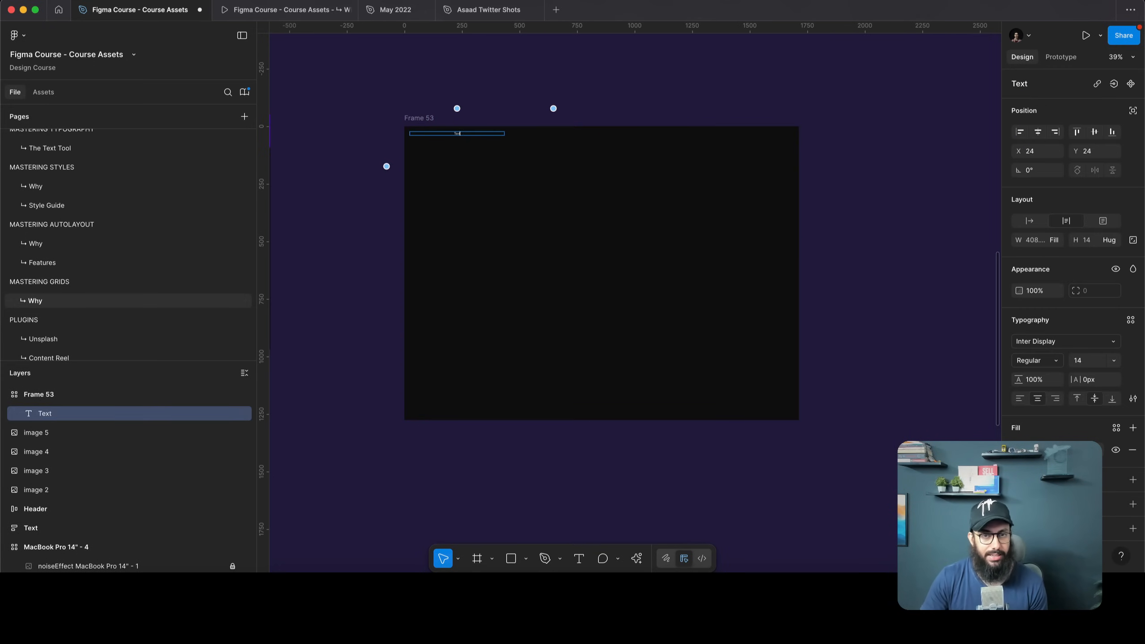
key(Escape)
scroll(447, 134, up, 5)
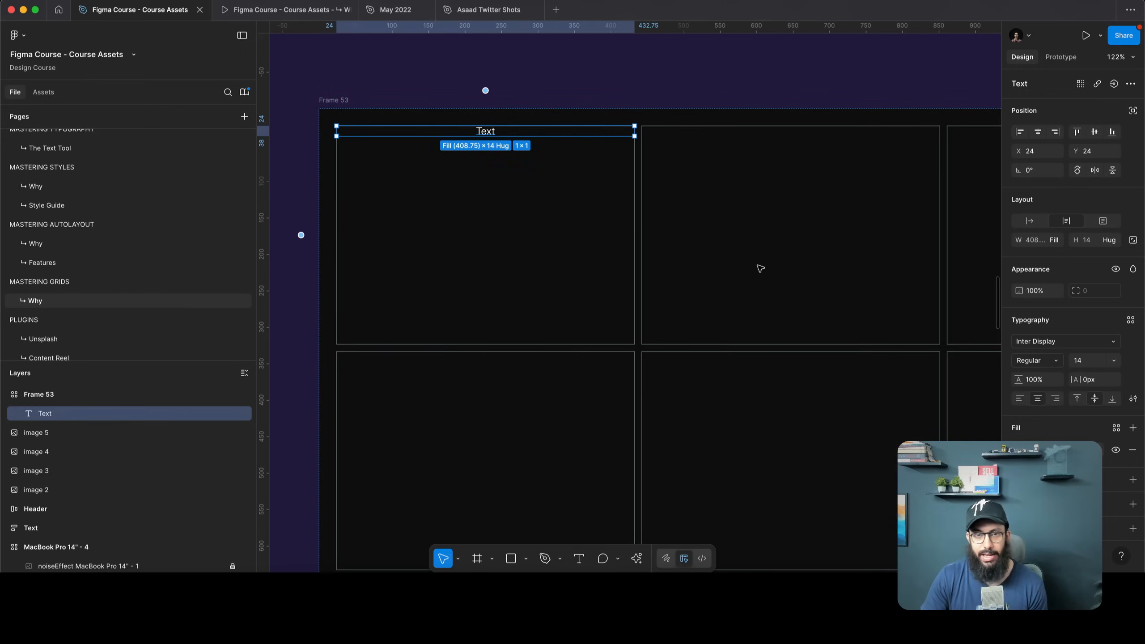
key(alt+s)
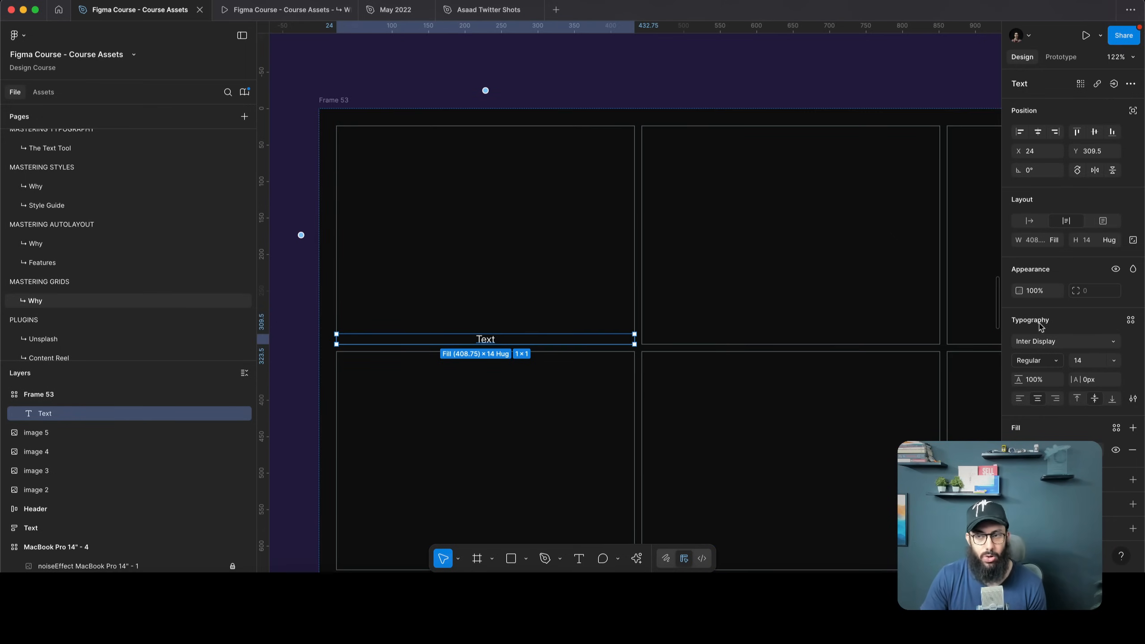
click(1029, 222)
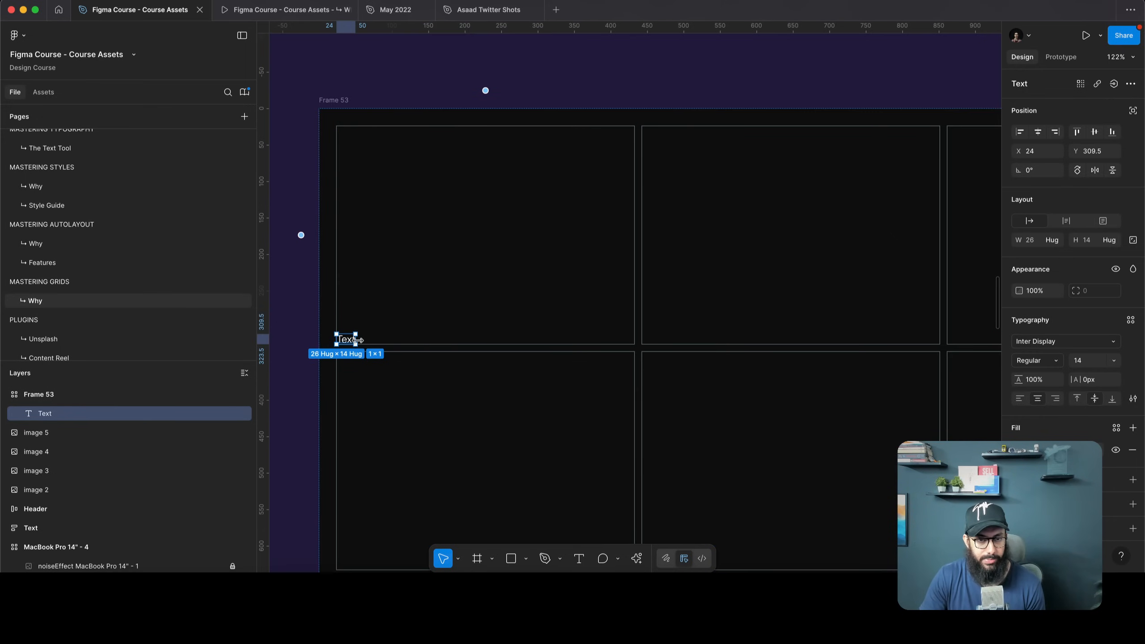
Stretch the Text layer to fill its cell and align it bottom-left
key(Escape)
scroll(391, 299, down, 3)
key(Return)
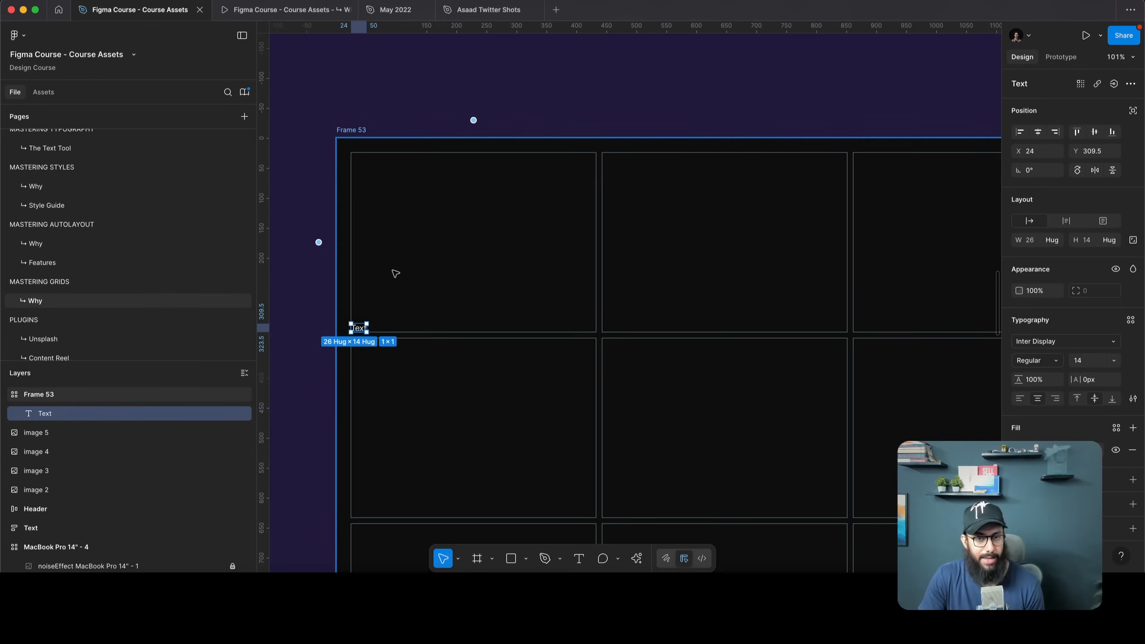
drag(363, 322, 596, 185)
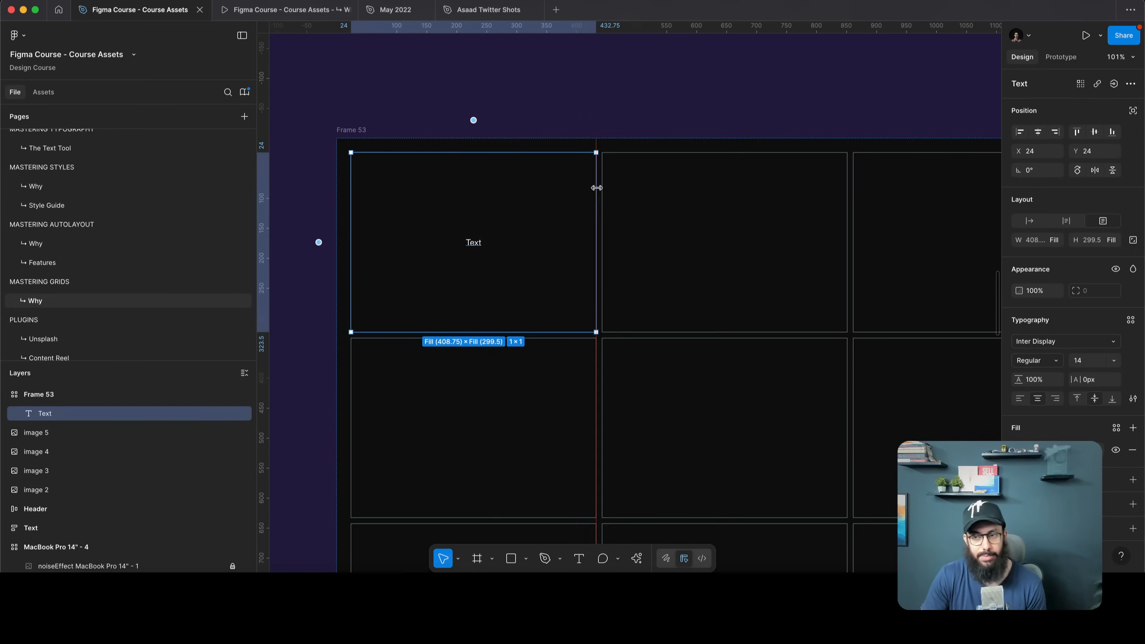
click(1112, 398)
click(1020, 398)
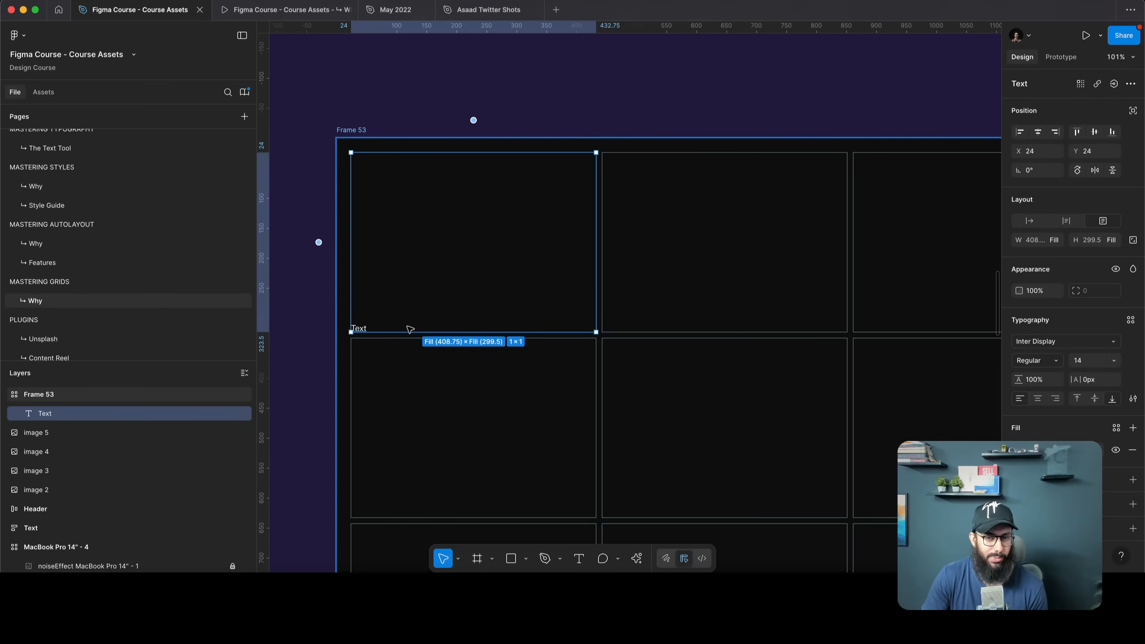
scroll(424, 279, down, 5)
click(439, 269)
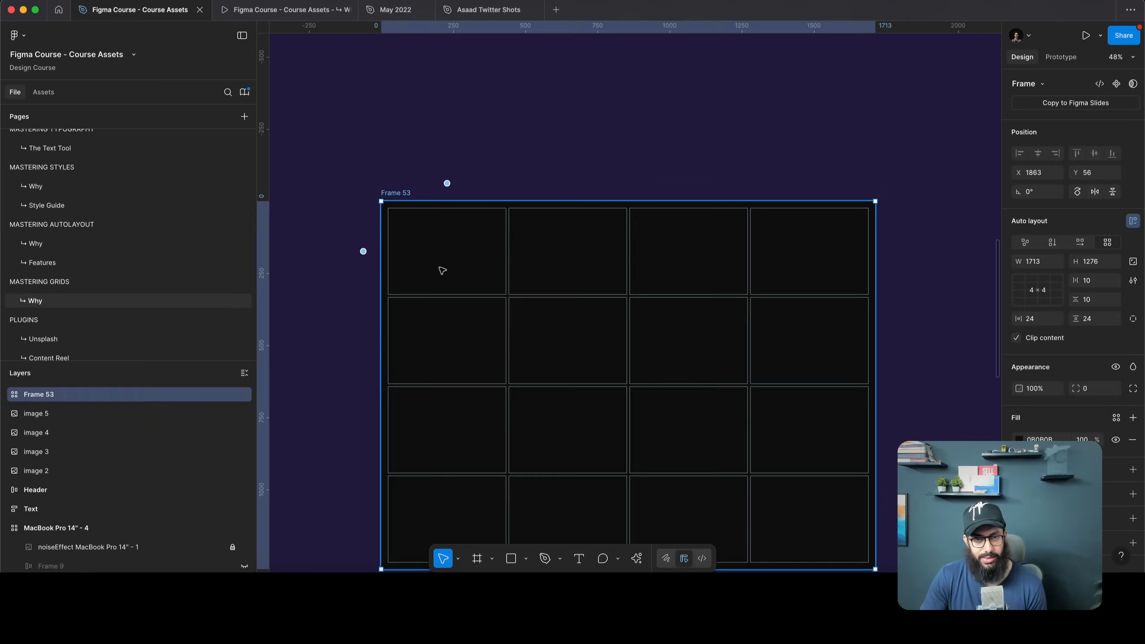
Undo back to Rectangle 1 and resize it to span two columns and four rows
click(442, 271)
click(442, 271)
click(443, 271)
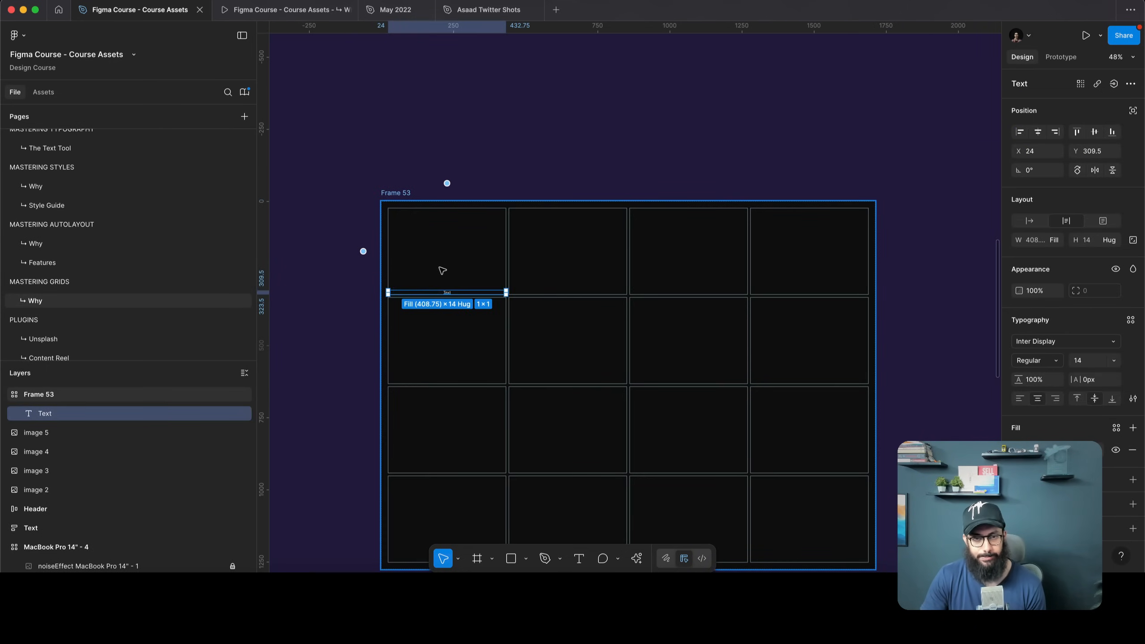
key(Return)
key(Escape)
key(ctrl+v)
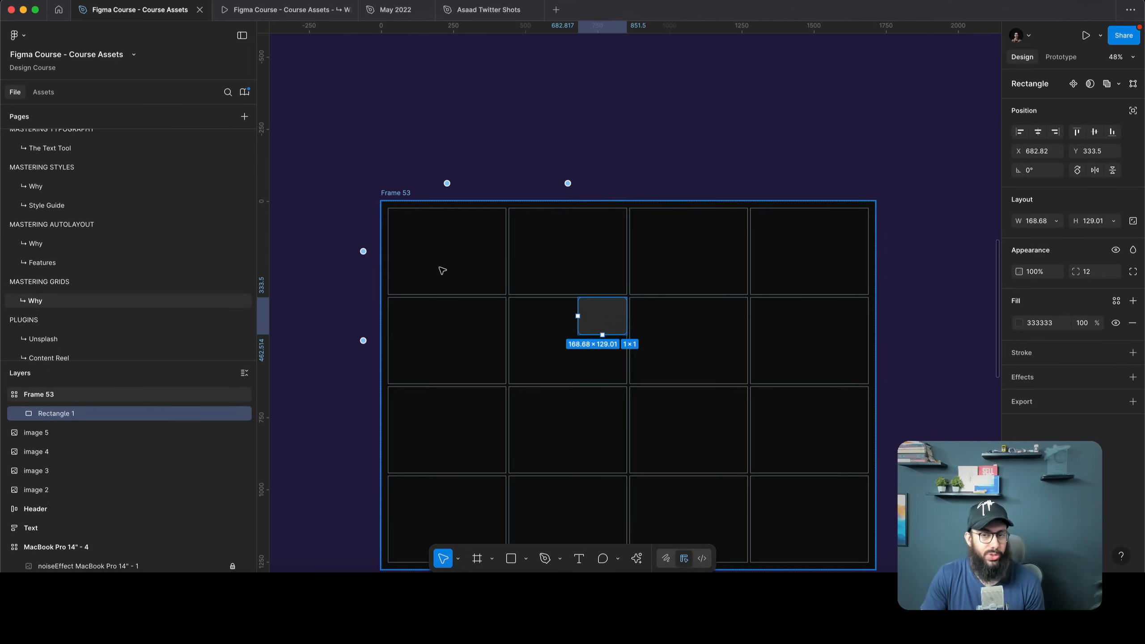
scroll(496, 248, down, 2)
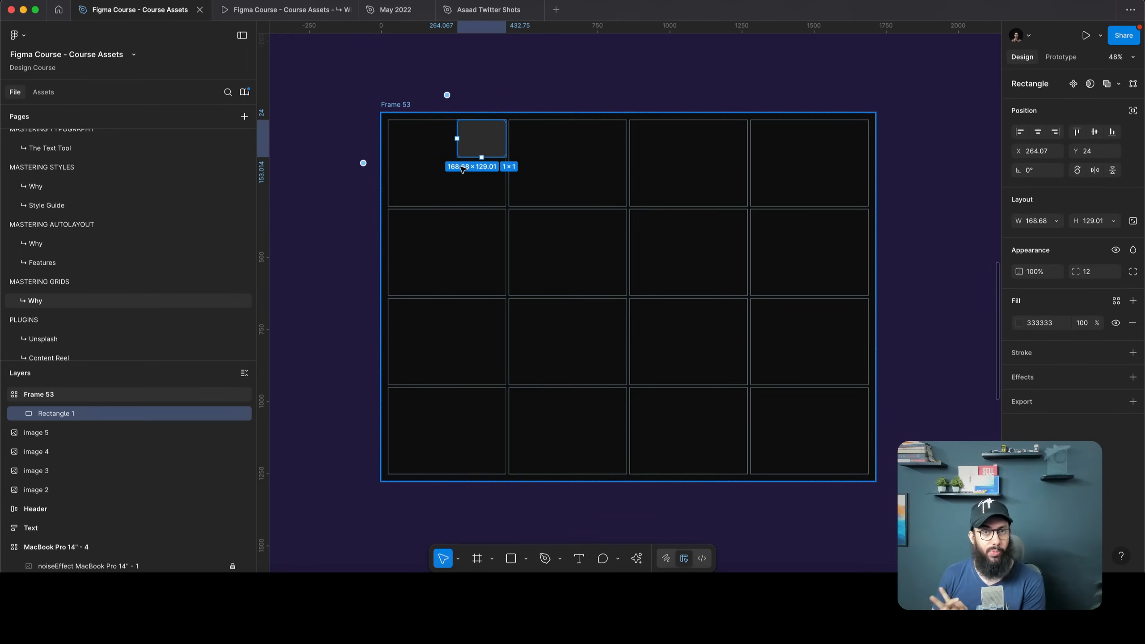
drag(457, 157, 387, 206)
drag(506, 206, 628, 472)
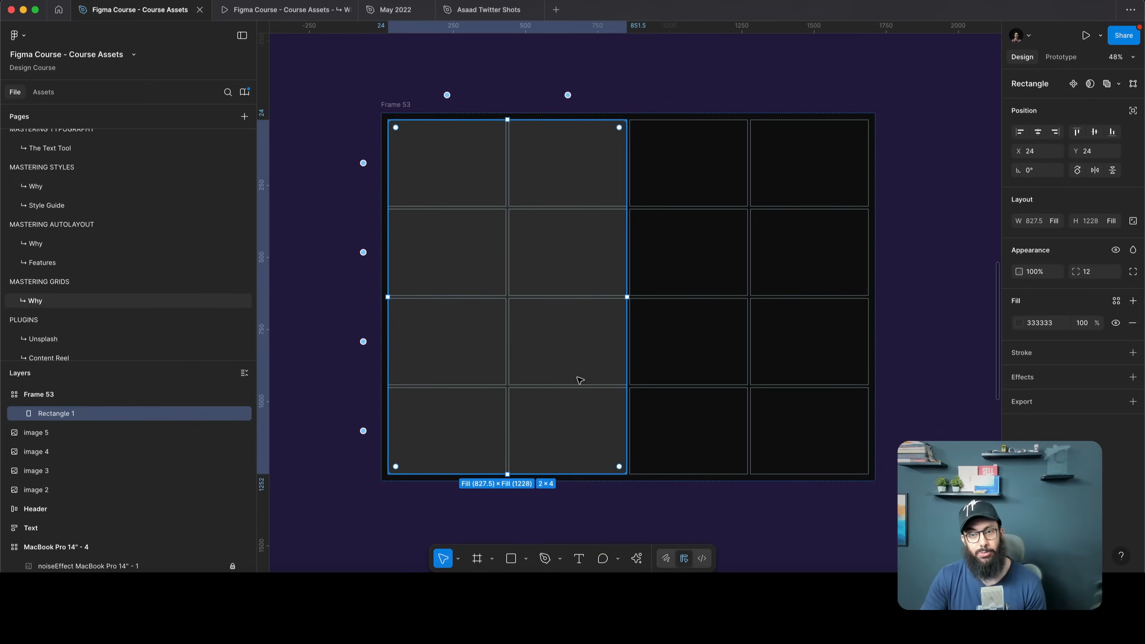
Duplicate the block into a 2×2, a 2×1 and two 1×1 rectangles filling the right side
key(ctrl+d)
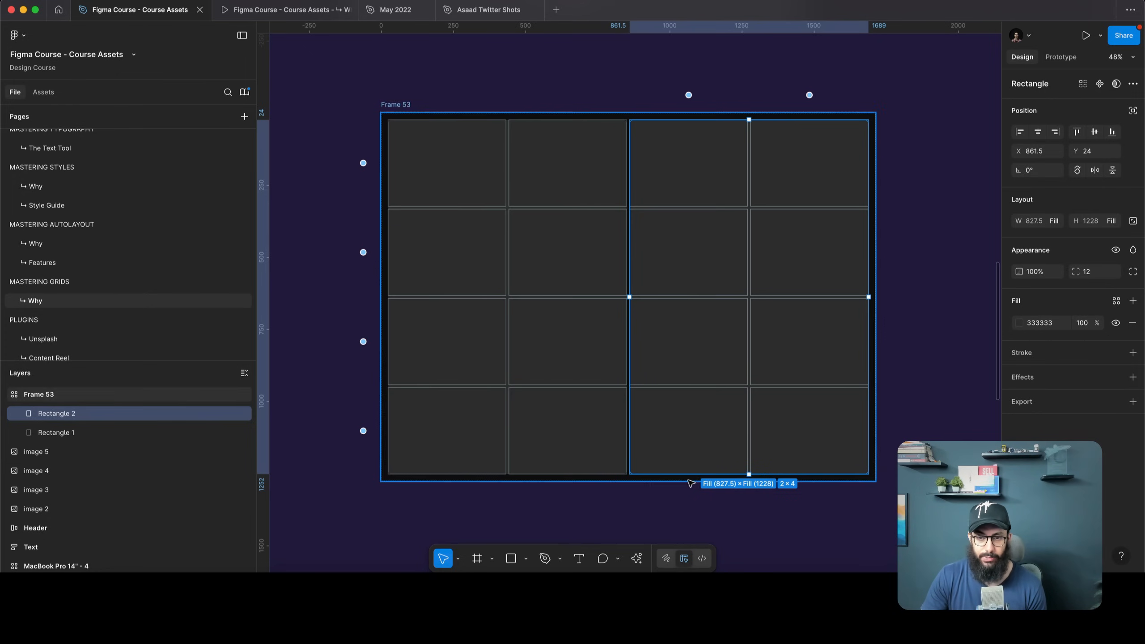
drag(681, 474, 695, 297)
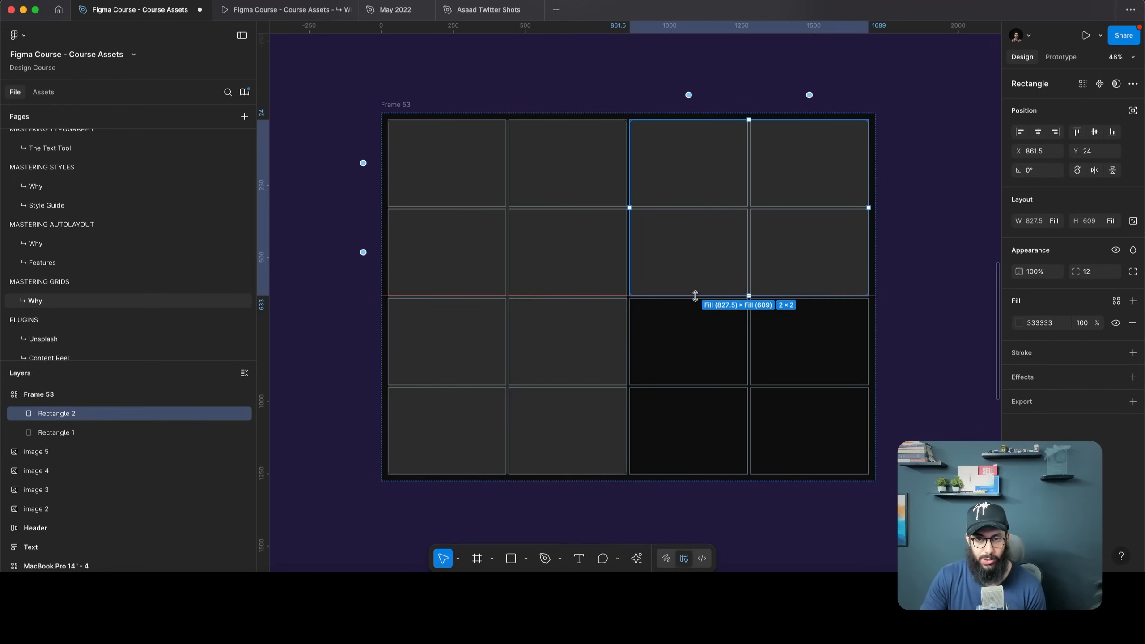
key(ctrl+d)
drag(690, 473, 709, 382)
key(ctrl+d)
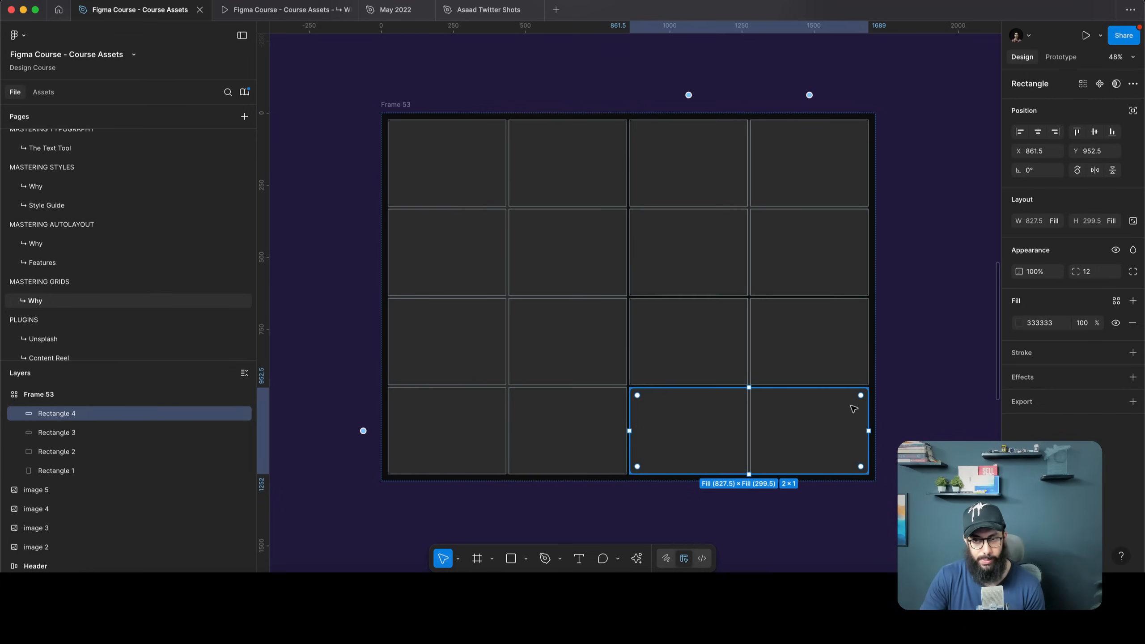
drag(867, 404, 742, 411)
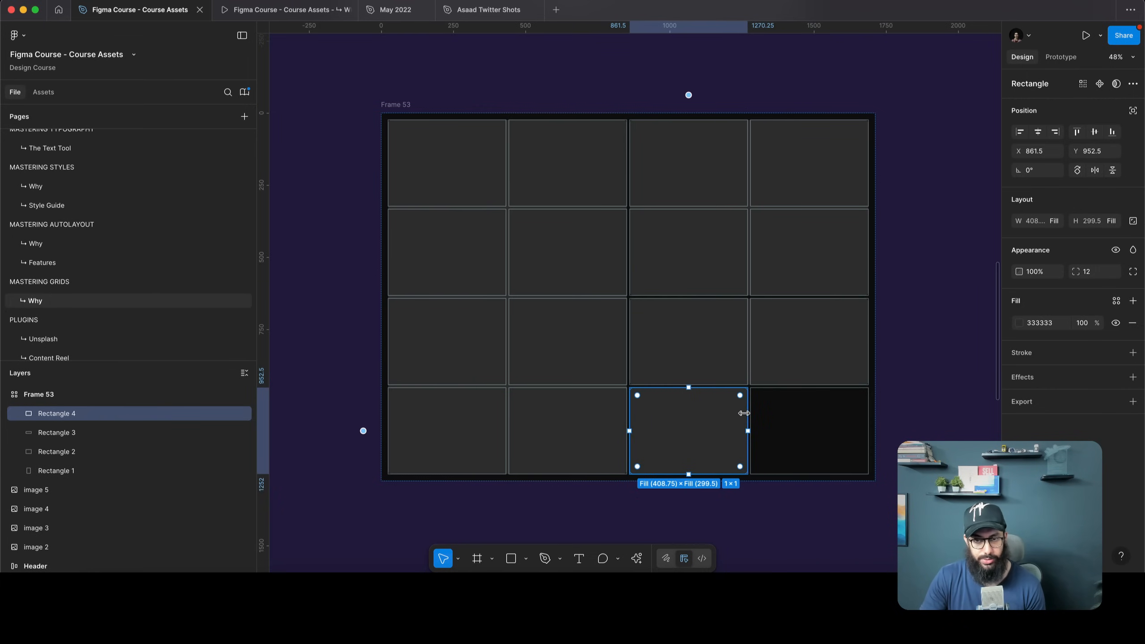
key(ctrl+d)
click(948, 398)
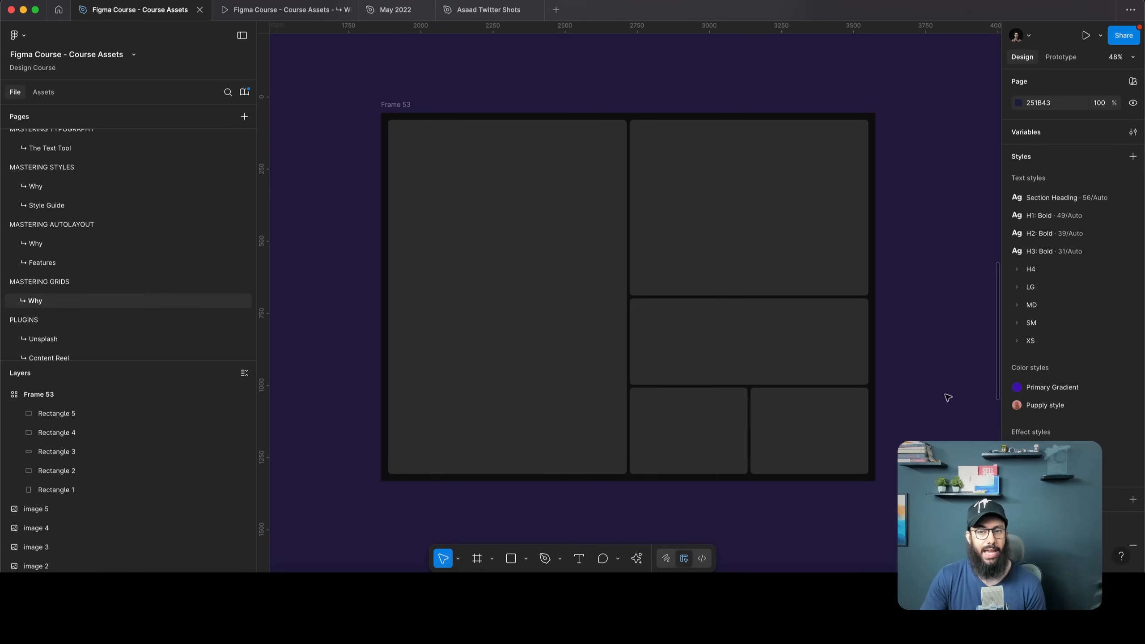
Set Frame 53's grid row and column gaps to 24
click(390, 104)
key(Tab)
text(24)
key(Return)
click(921, 226)
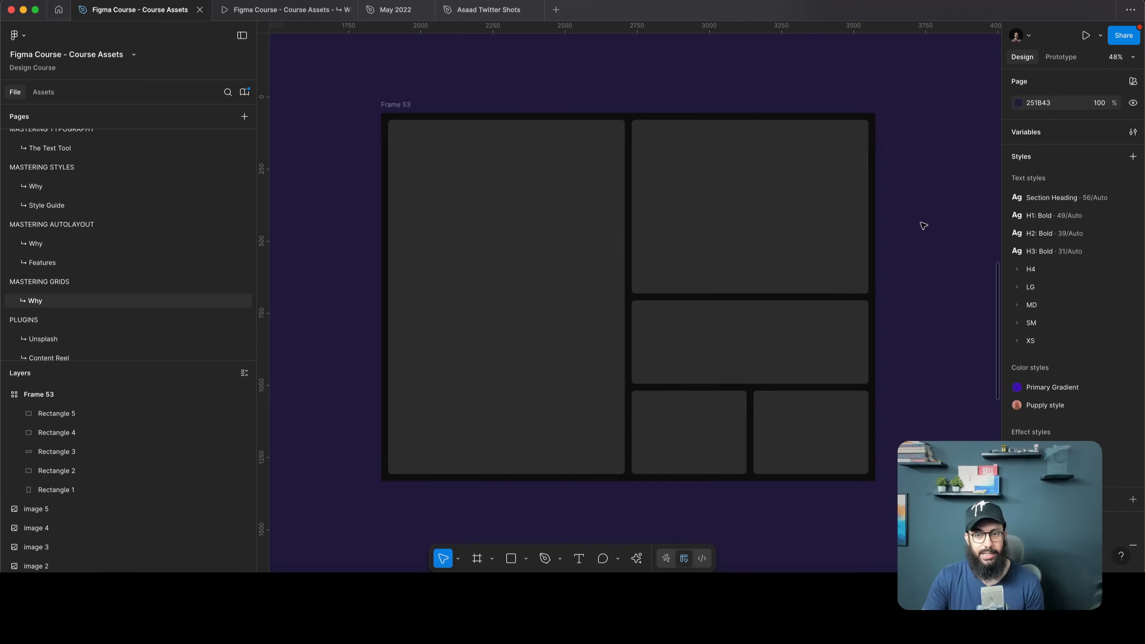
Duplicate the bottom-right block into a new fifth row and delete two of the copies
scroll(919, 227, down, 1)
click(851, 415)
scroll(853, 406, down, 2)
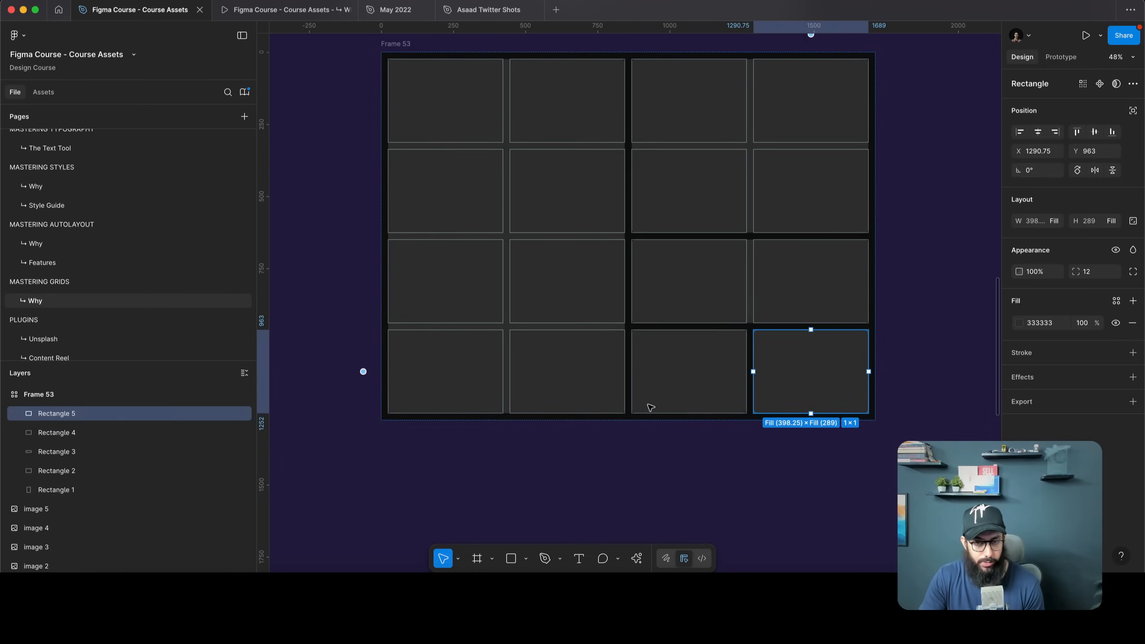
key(super+d)
key(super+d)
key(super+d)
key(super+d)
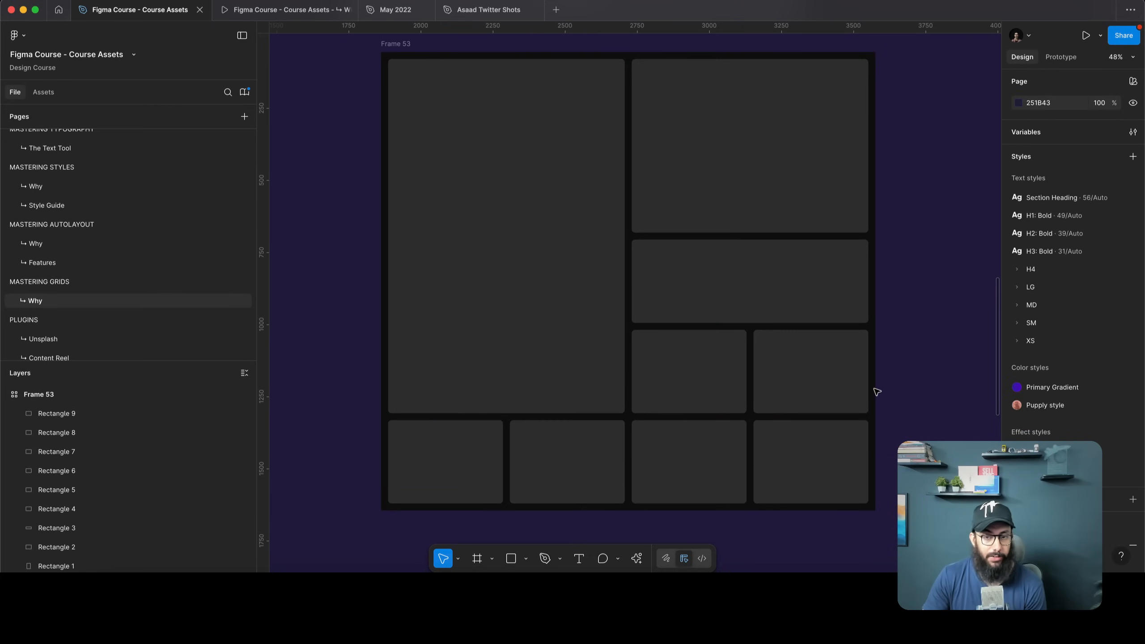
click(608, 464)
shift+click(639, 464)
key(Delete)
Widen Rectangle 6 across three columns of the fifth row
click(498, 463)
drag(501, 461, 747, 453)
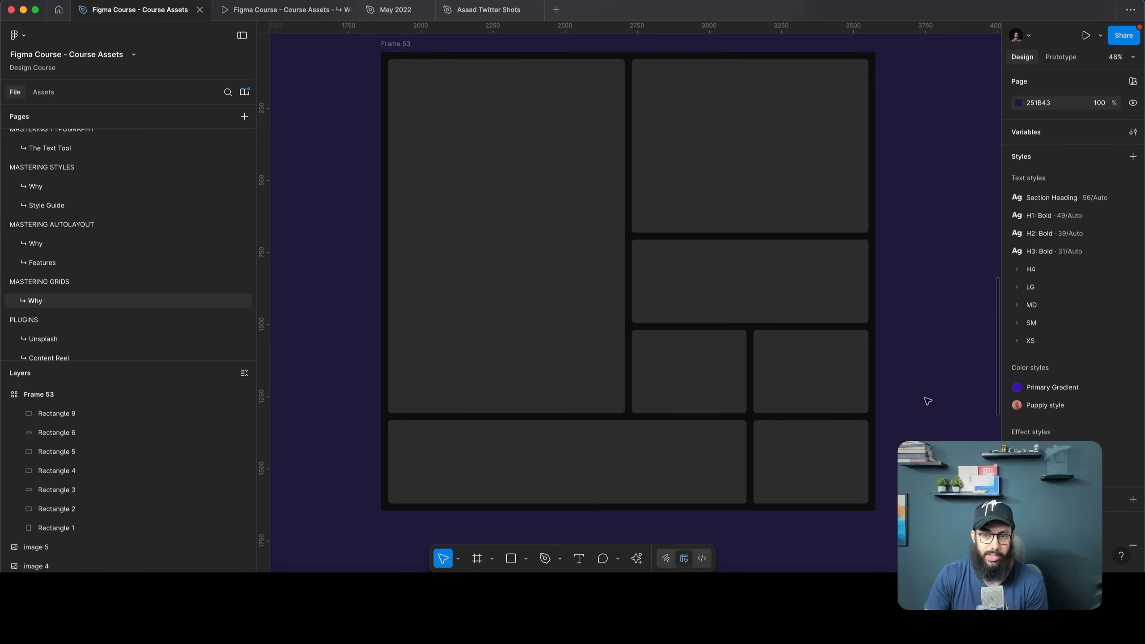
scroll(926, 399, up, 2)
click(402, 83)
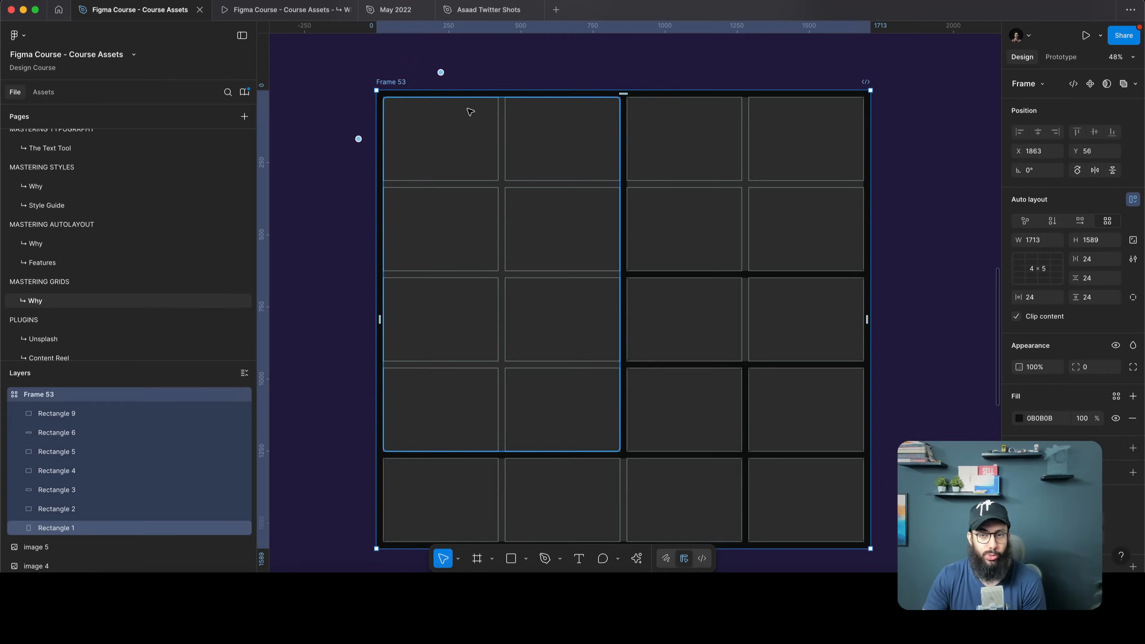
scroll(468, 110, down, 3)
scroll(469, 111, right, 1)
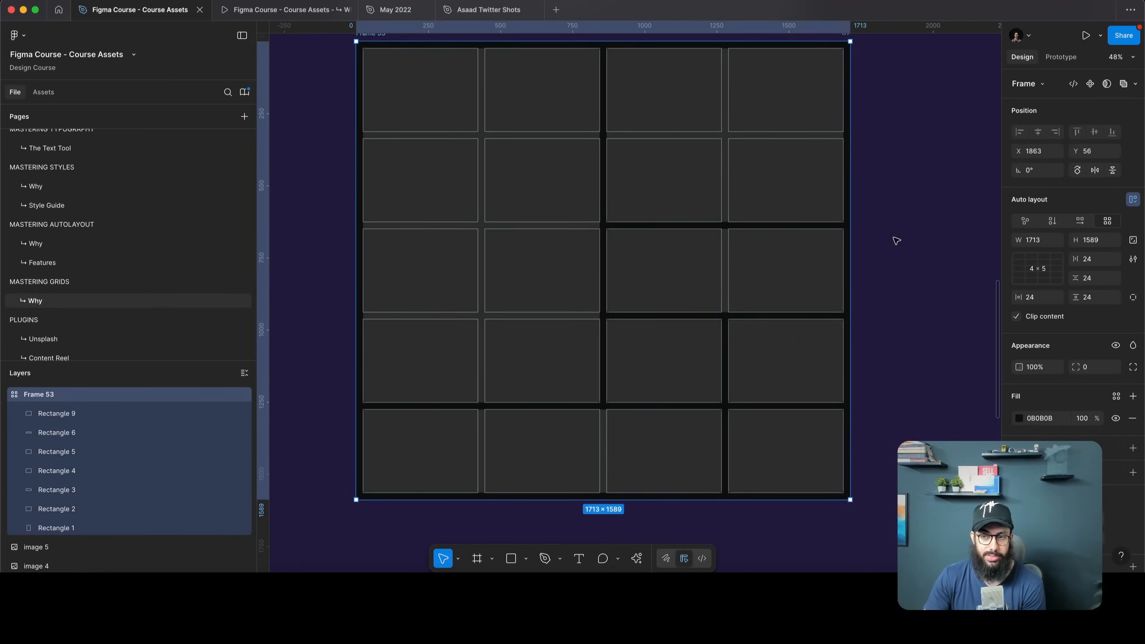
scroll(636, 349, up, 1)
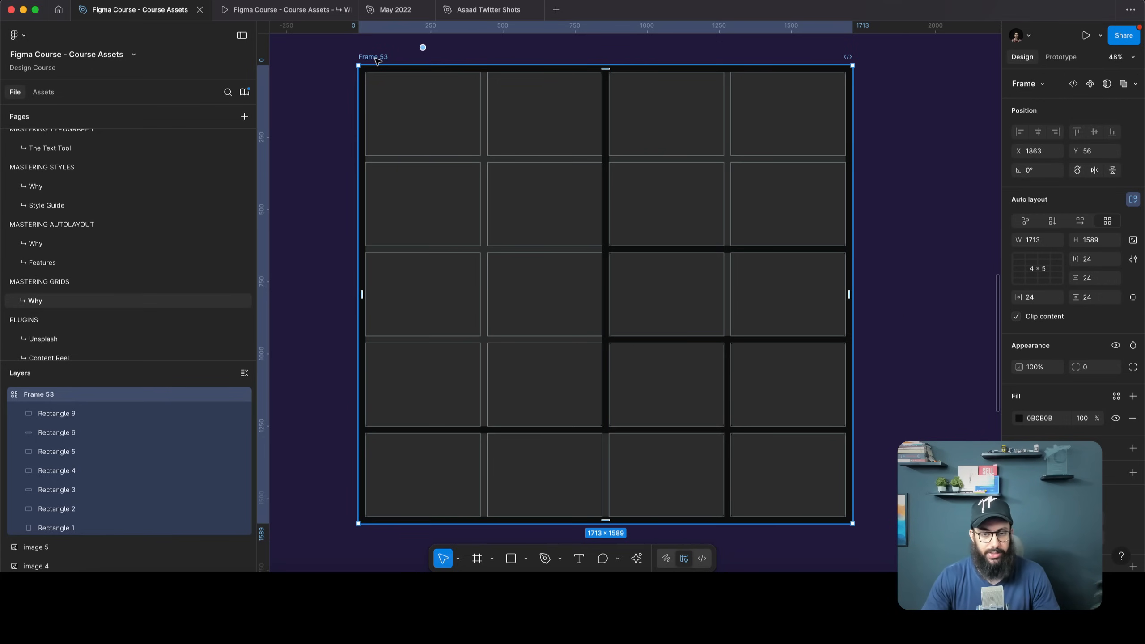
Load all eight image files from the Desktop images folder for placing
key(super+k)
key(Return)
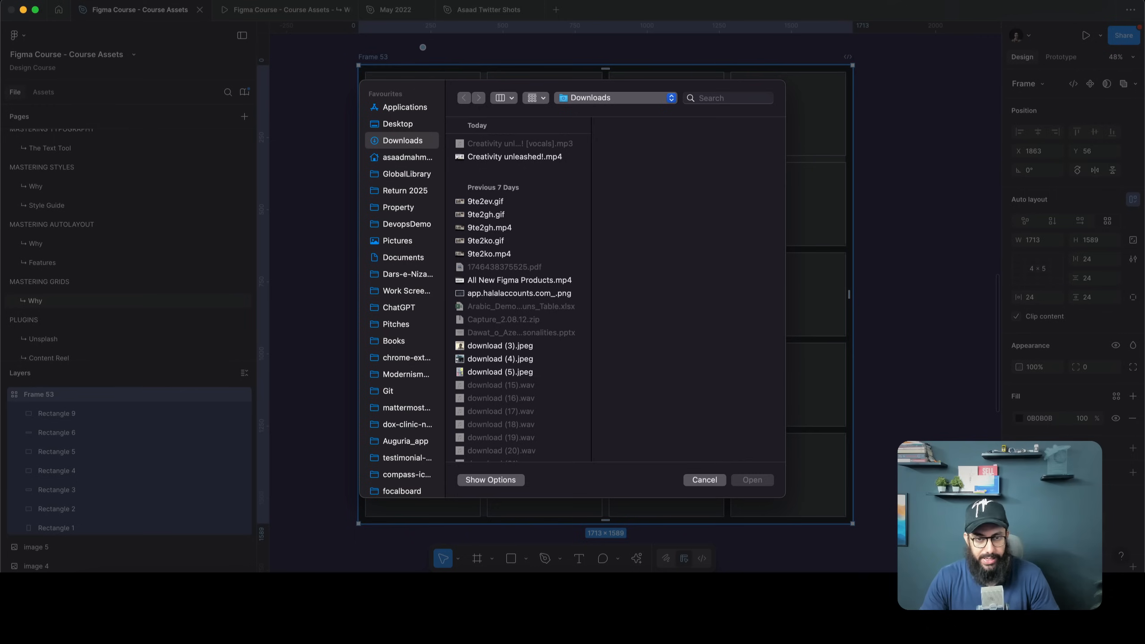
click(403, 125)
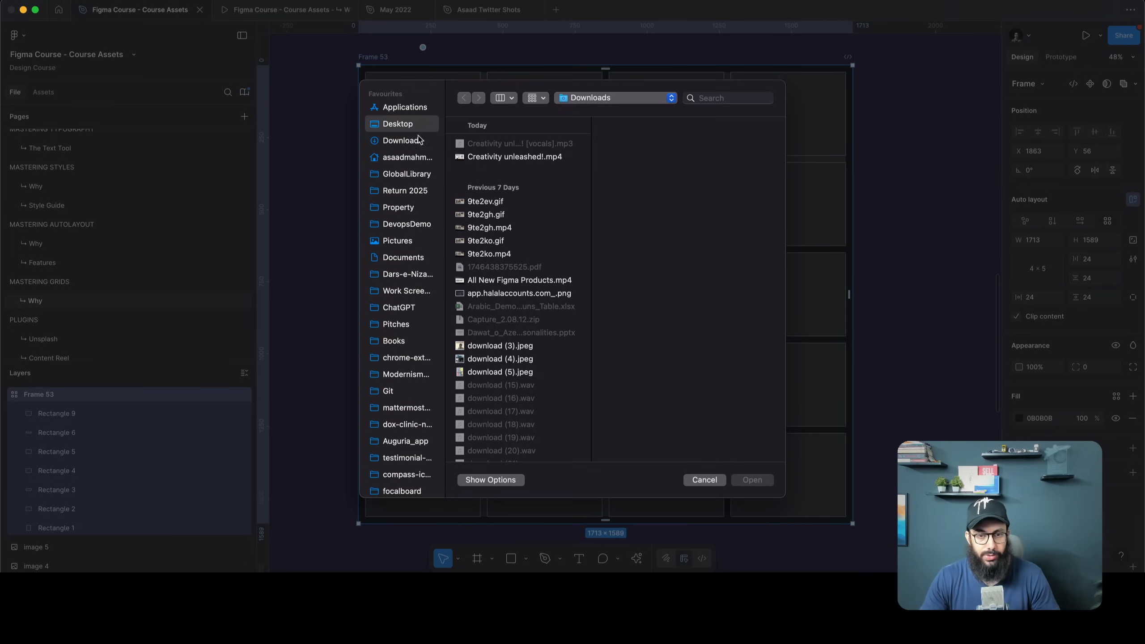
click(480, 340)
drag(601, 368, 636, 72)
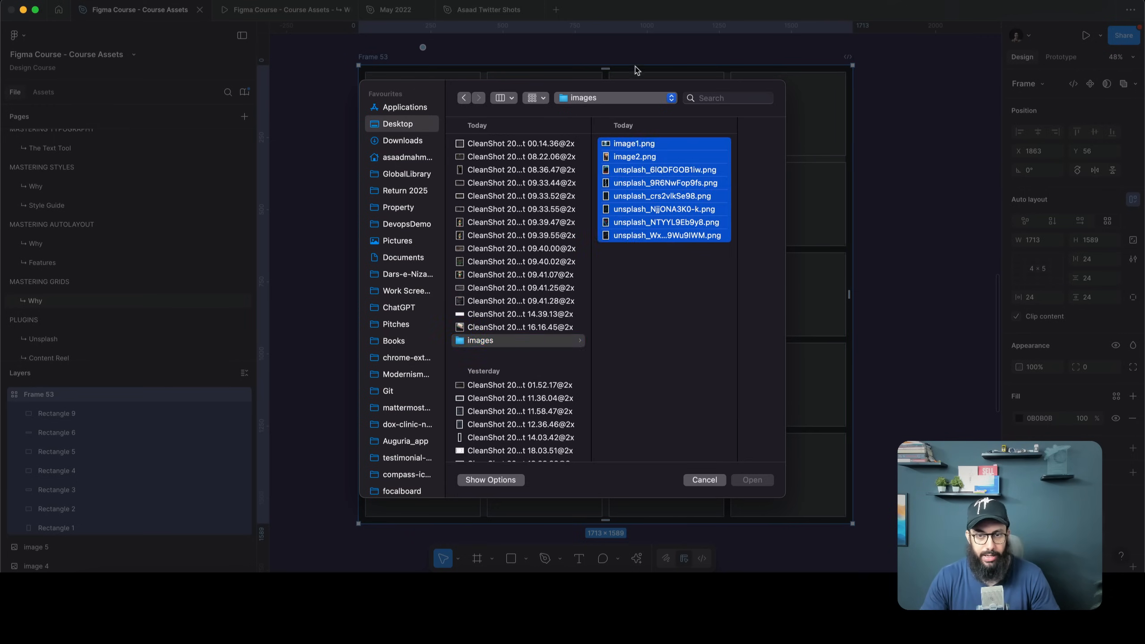
click(752, 480)
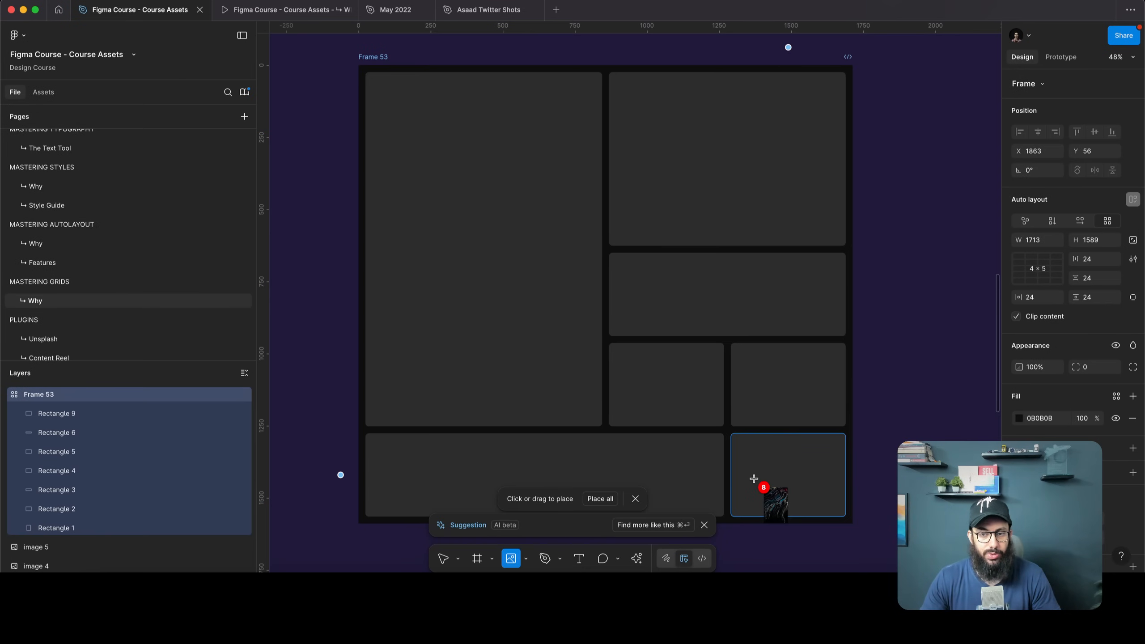
Drop a photo into each of the seven rectangles in Frame 53
click(469, 165)
click(684, 166)
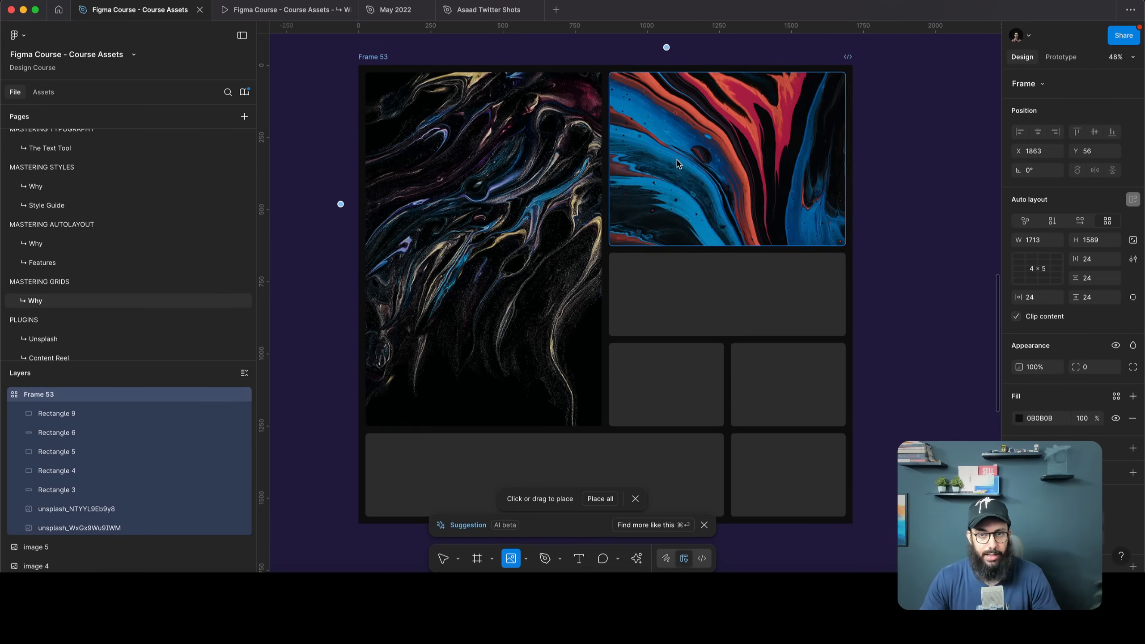
click(664, 303)
click(665, 383)
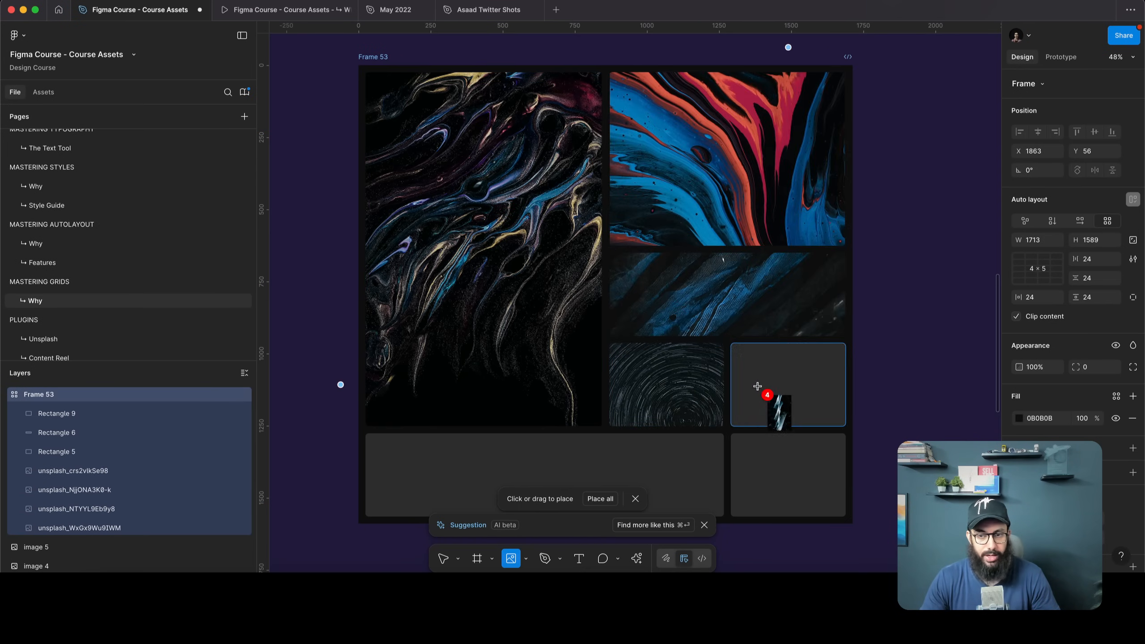
click(745, 386)
click(765, 455)
click(668, 463)
key(Escape)
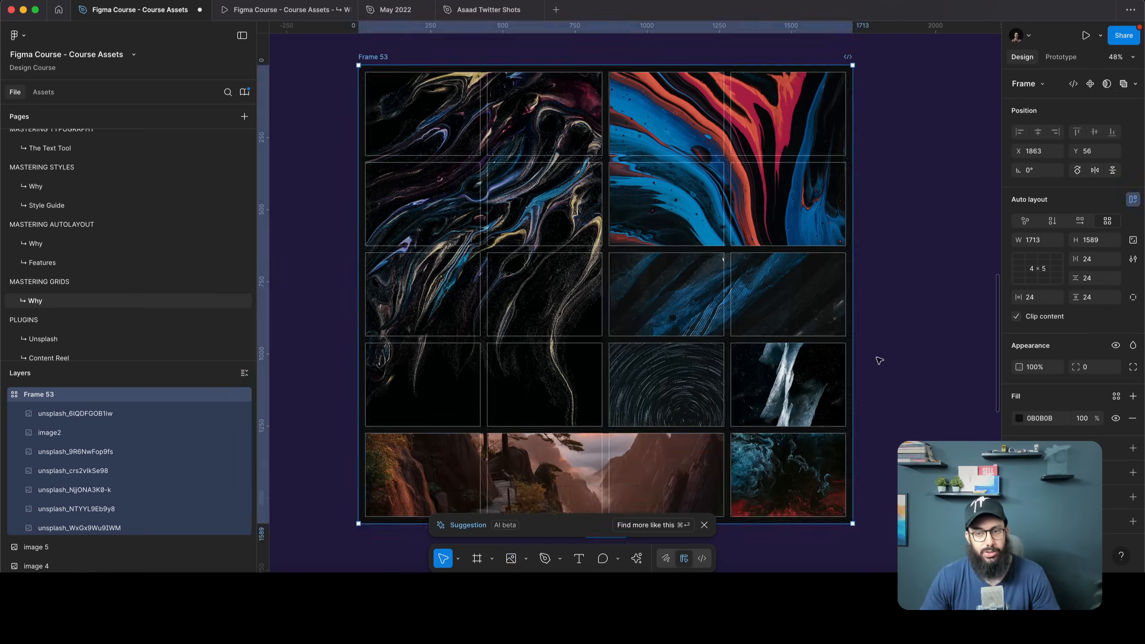
click(878, 360)
Narrow the red and blue image to one column and stretch the blue-streak image down the right column
scroll(877, 360, right, 4)
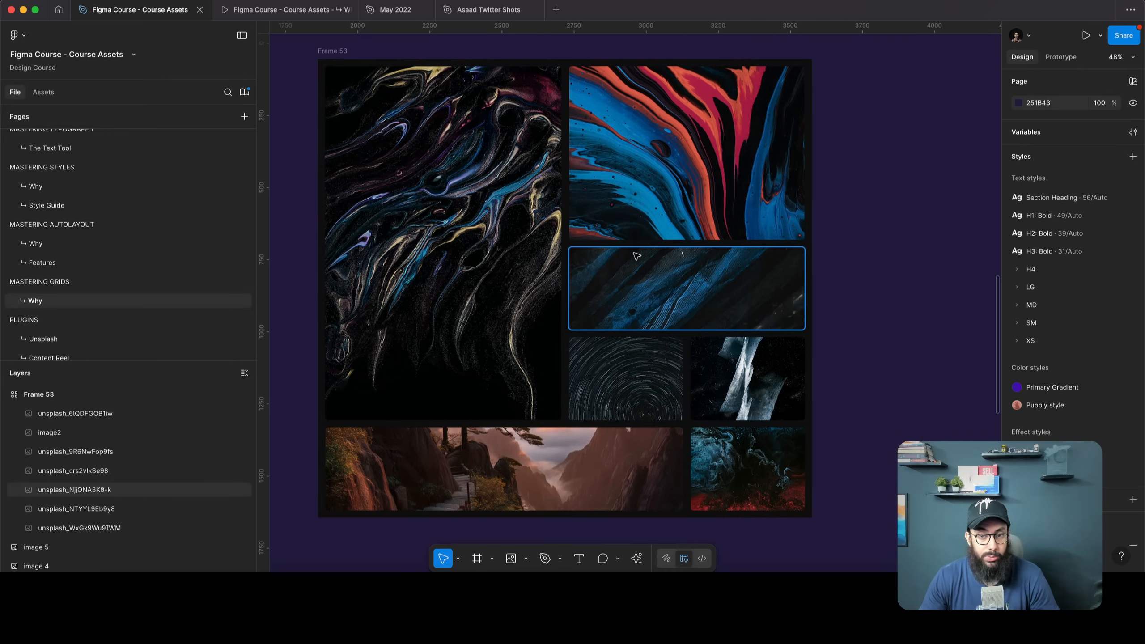
click(776, 218)
drag(795, 236, 679, 239)
click(649, 294)
mouse_move(649, 294)
mouse_down()
mouse_move(734, 131)
mouse_move(748, 129)
mouse_up()
drag(767, 193, 760, 327)
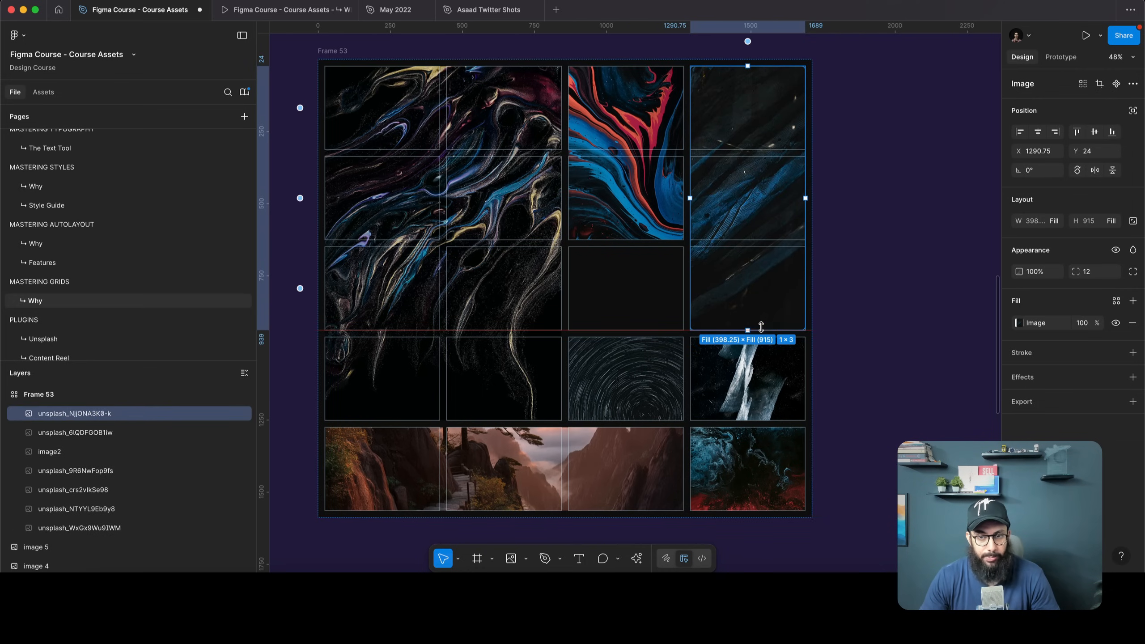
Move the star-trail image into the empty row-3 cell and widen the shard image across two columns
drag(657, 371, 634, 293)
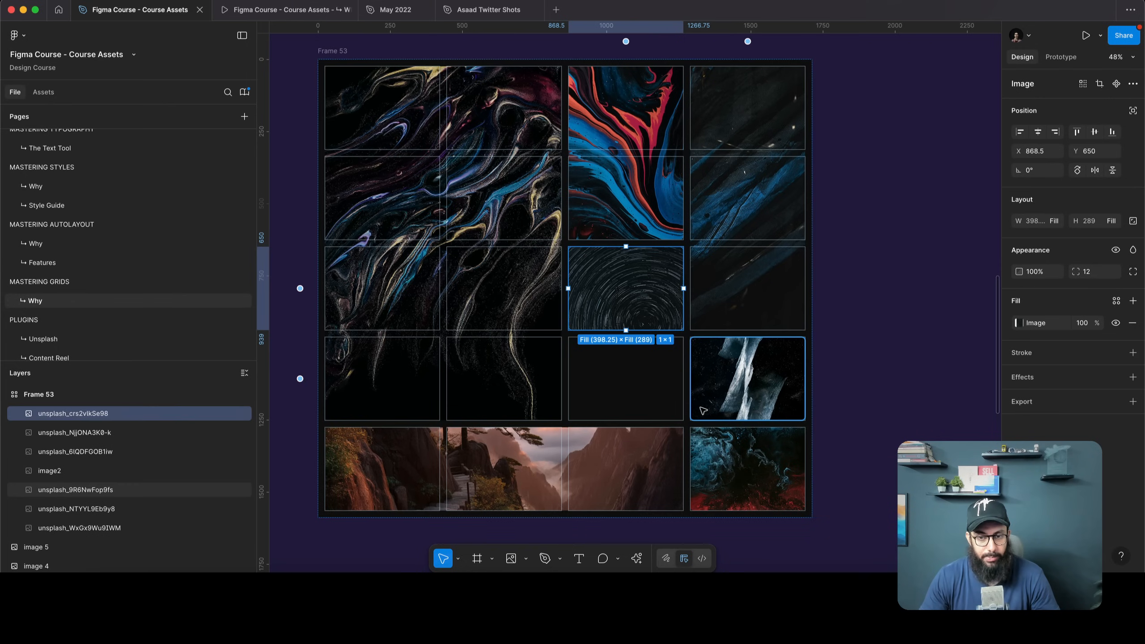
click(704, 396)
drag(690, 390, 568, 387)
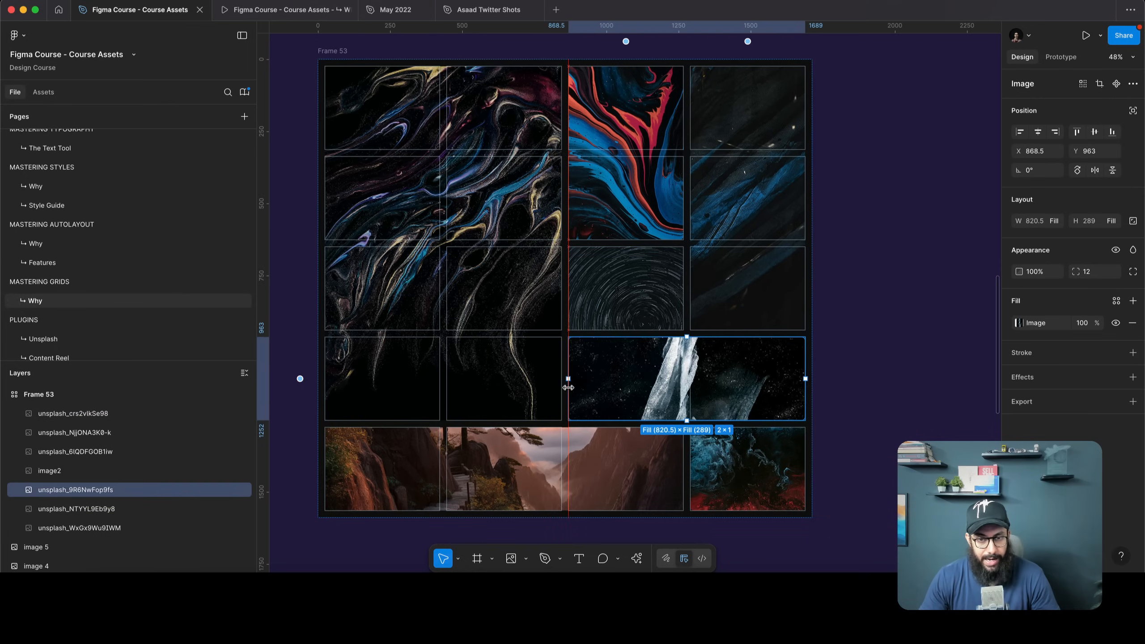
click(899, 295)
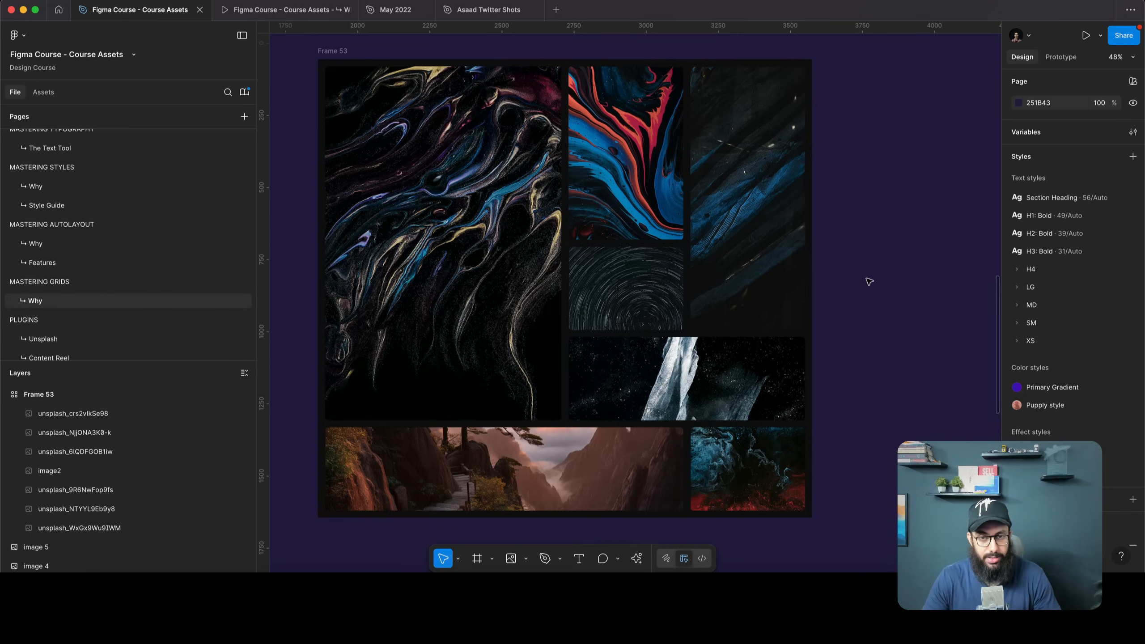
scroll(853, 275, down, 5)
scroll(813, 238, up, 2)
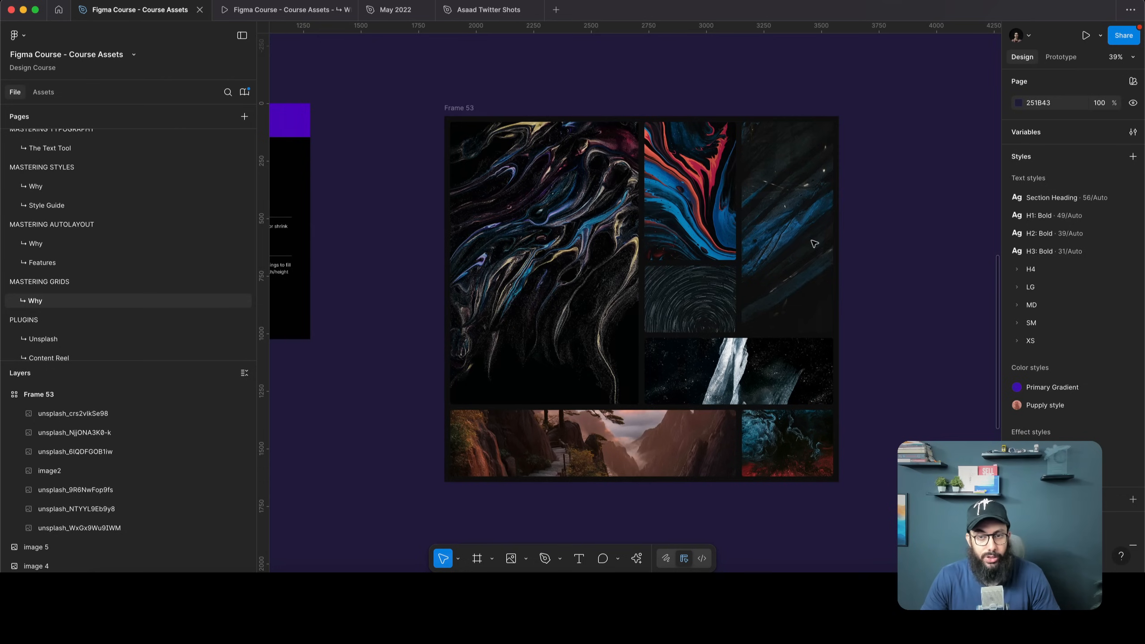
scroll(856, 237, up, 2)
scroll(856, 237, right, 1)
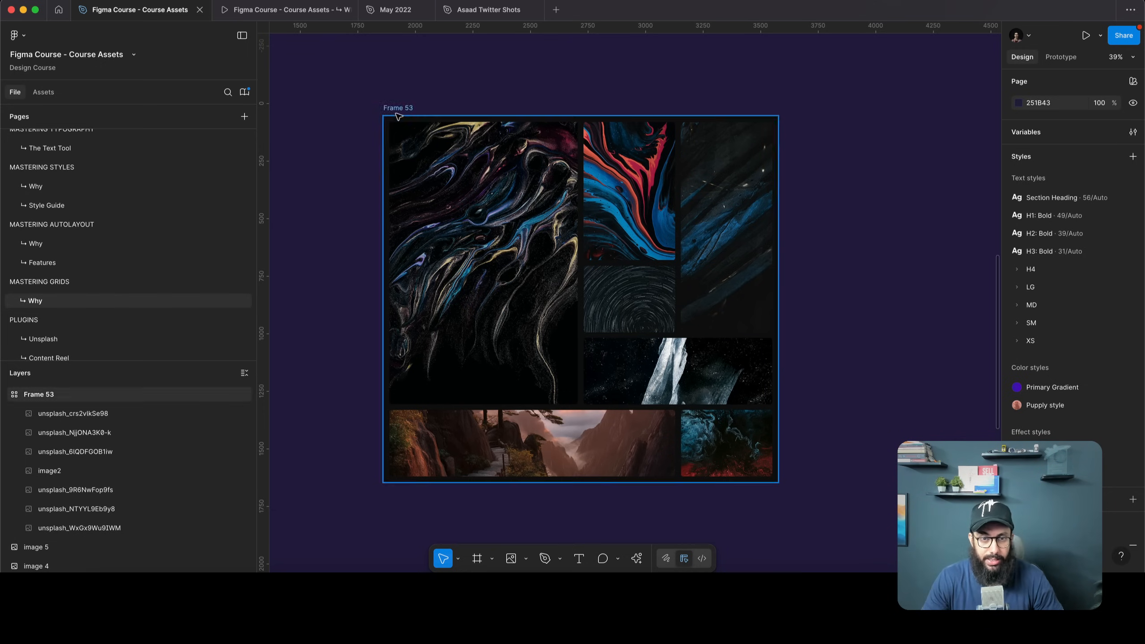
Shorten Frame 53 to 729 px high so the photos reflow
click(776, 451)
click(699, 272)
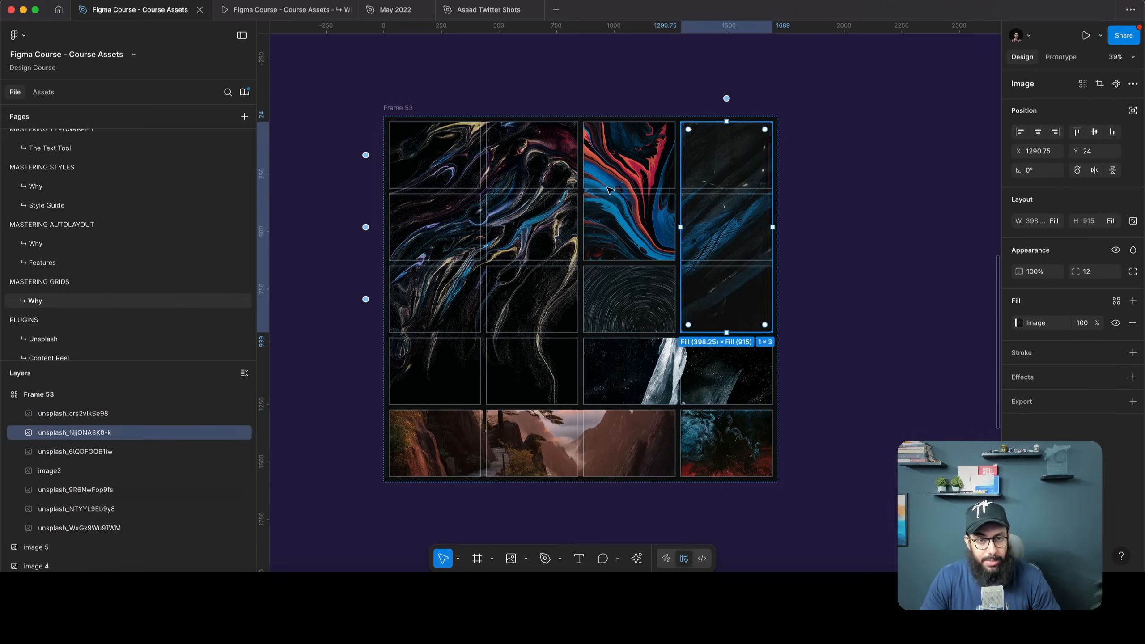
click(775, 446)
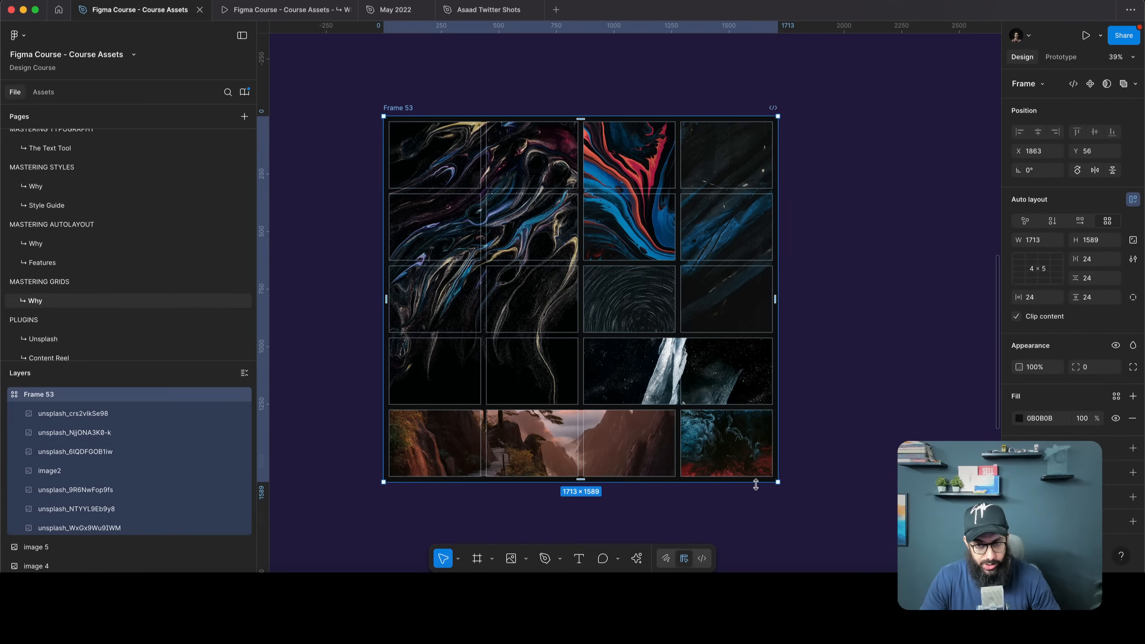
drag(755, 485, 751, 283)
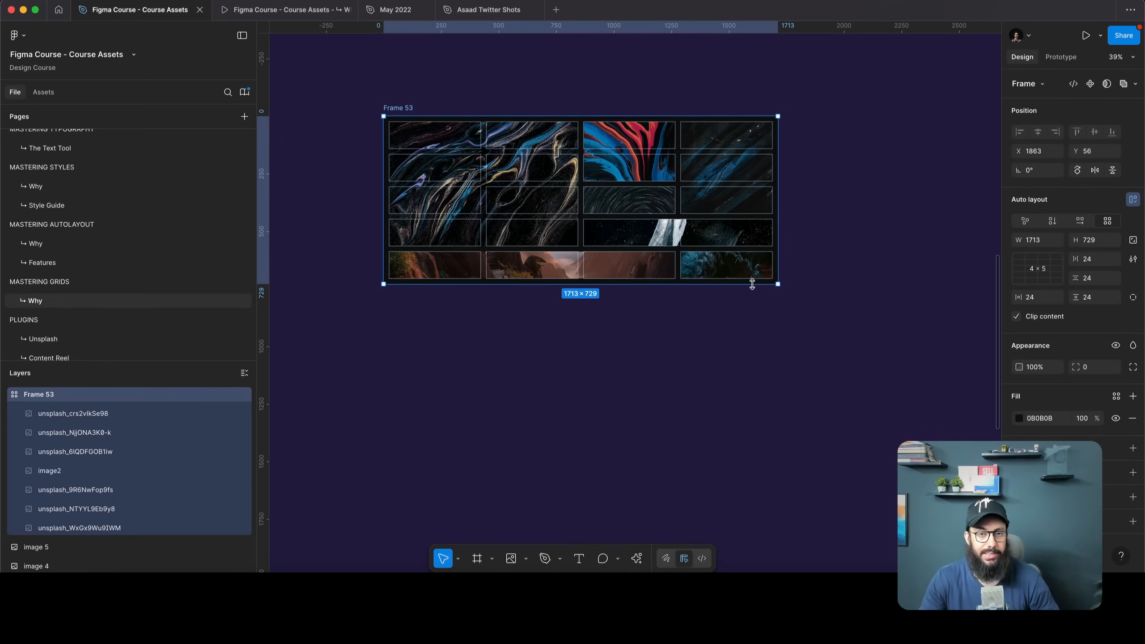
Drag Frame 53 back down to 1282 px high
click(508, 168)
scroll(496, 182, up, 2)
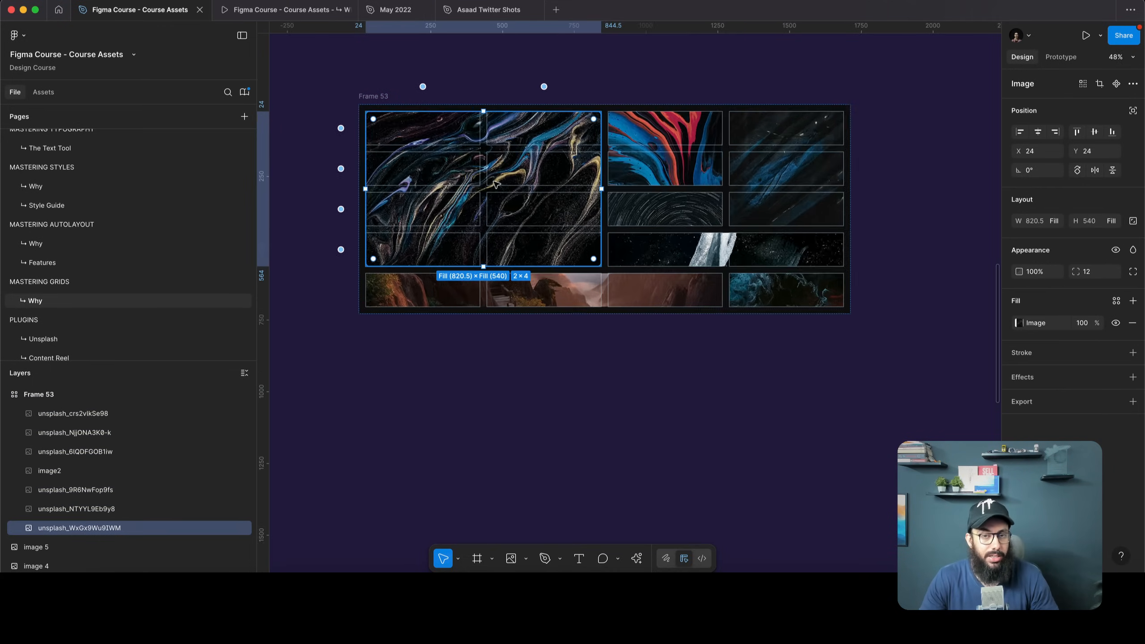
click(578, 79)
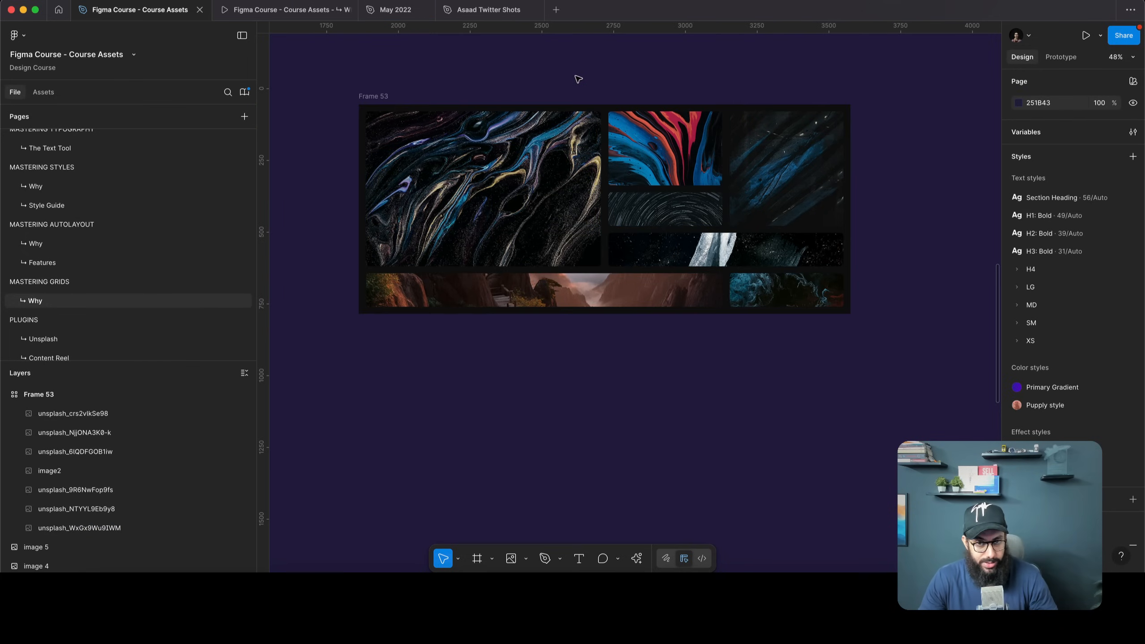
click(527, 135)
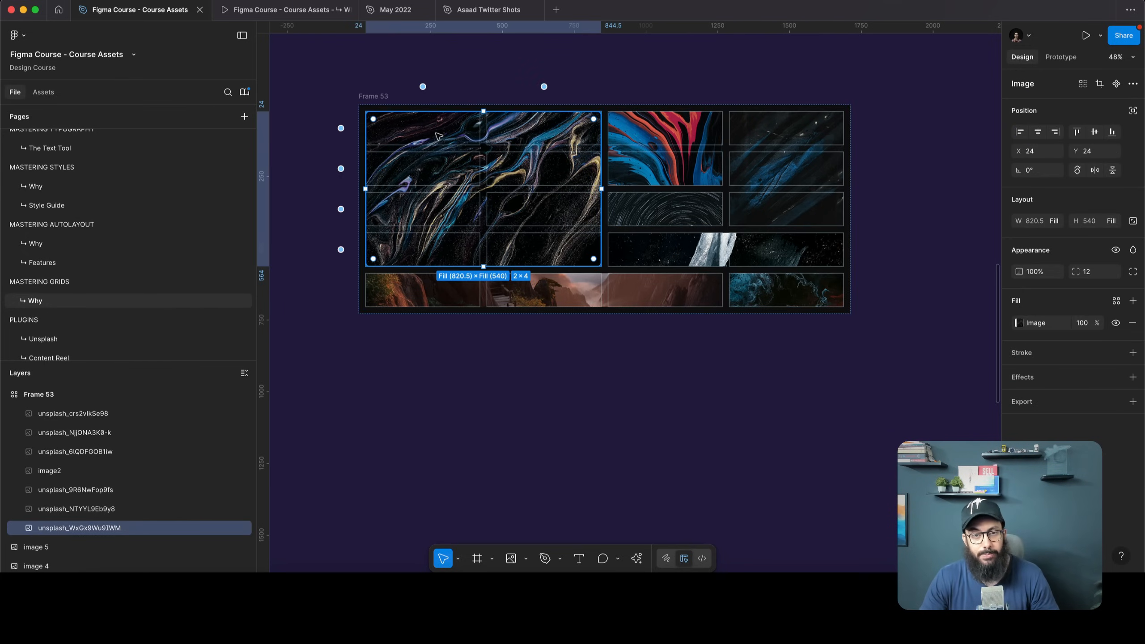
click(381, 96)
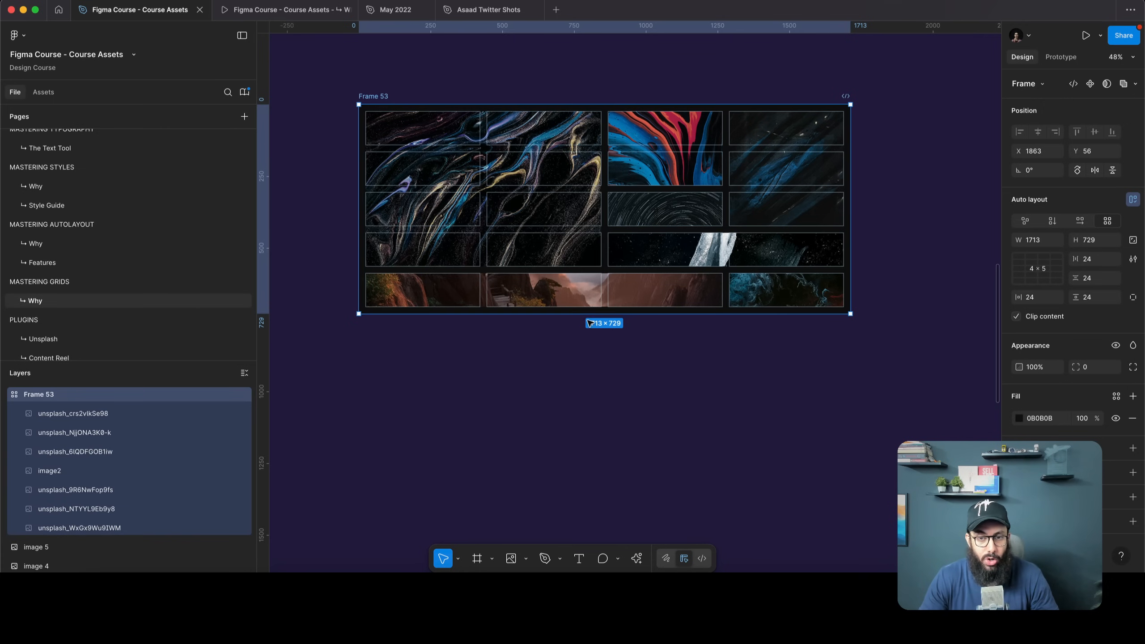
drag(587, 338, 588, 492)
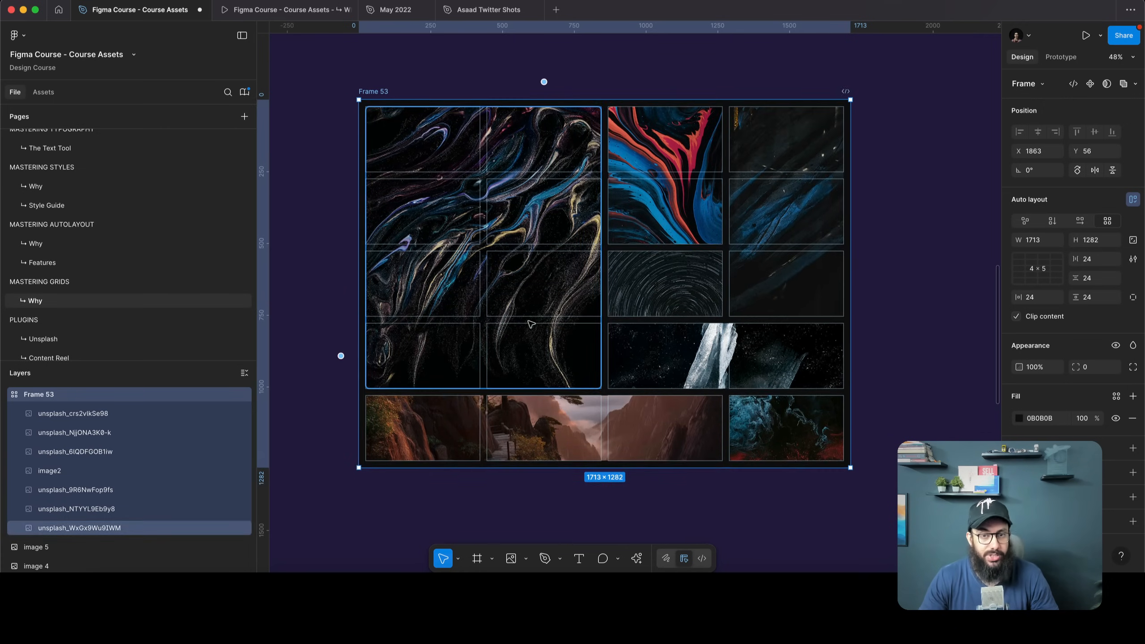
click(540, 293)
click(993, 260)
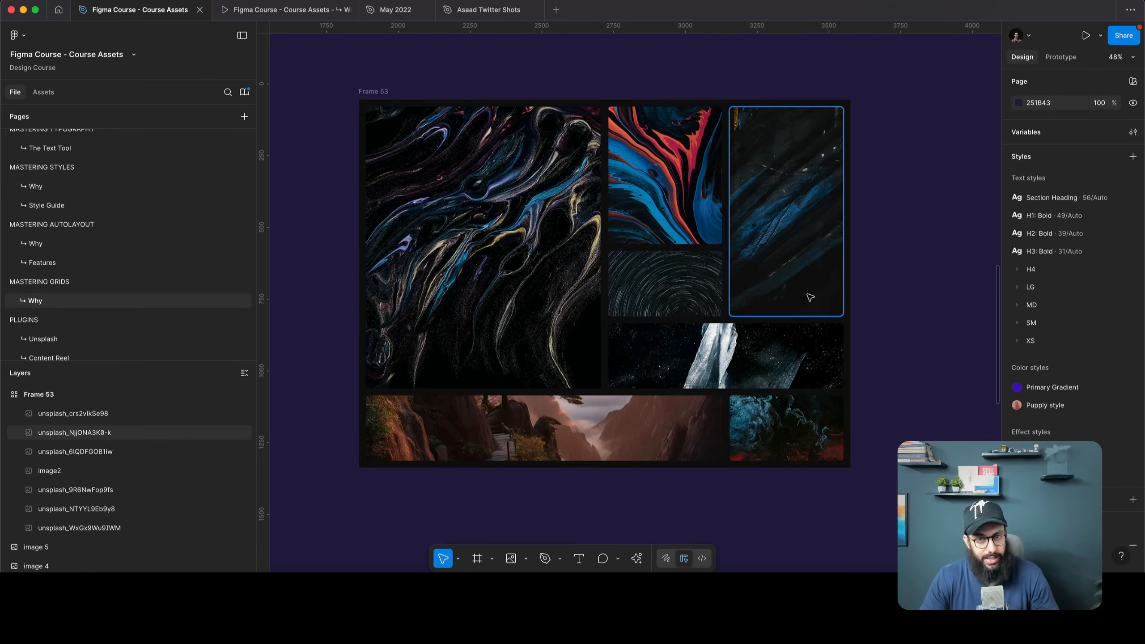
scroll(871, 306, down, 2)
scroll(872, 308, down, 1)
Switch the marble image's height to fixed and enlarge Frame 53 from its corner
click(406, 77)
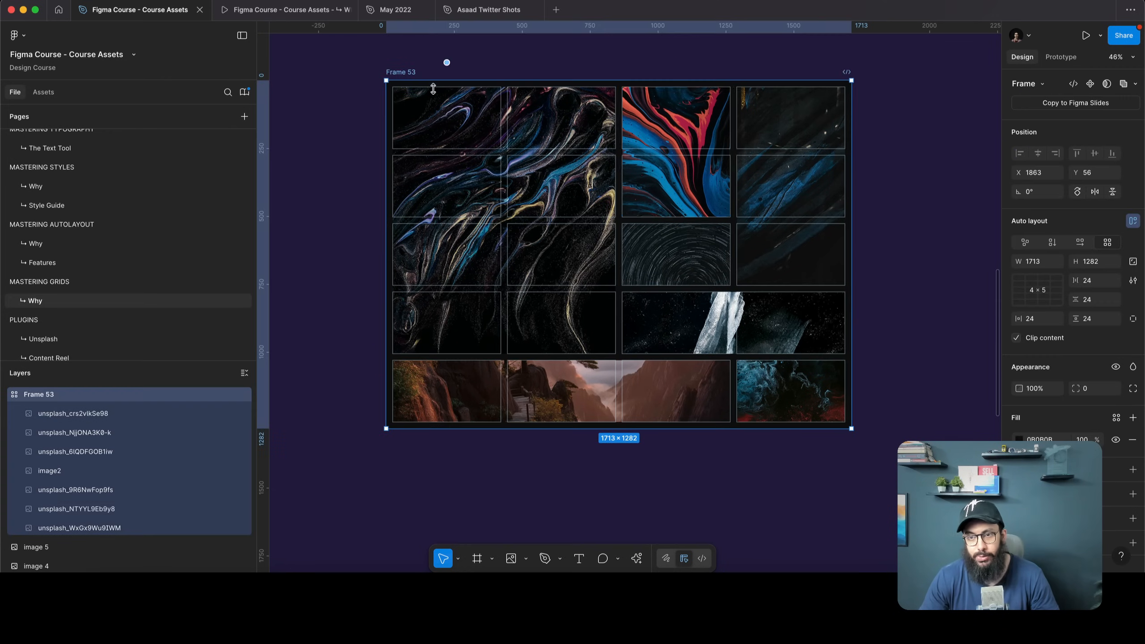
click(563, 280)
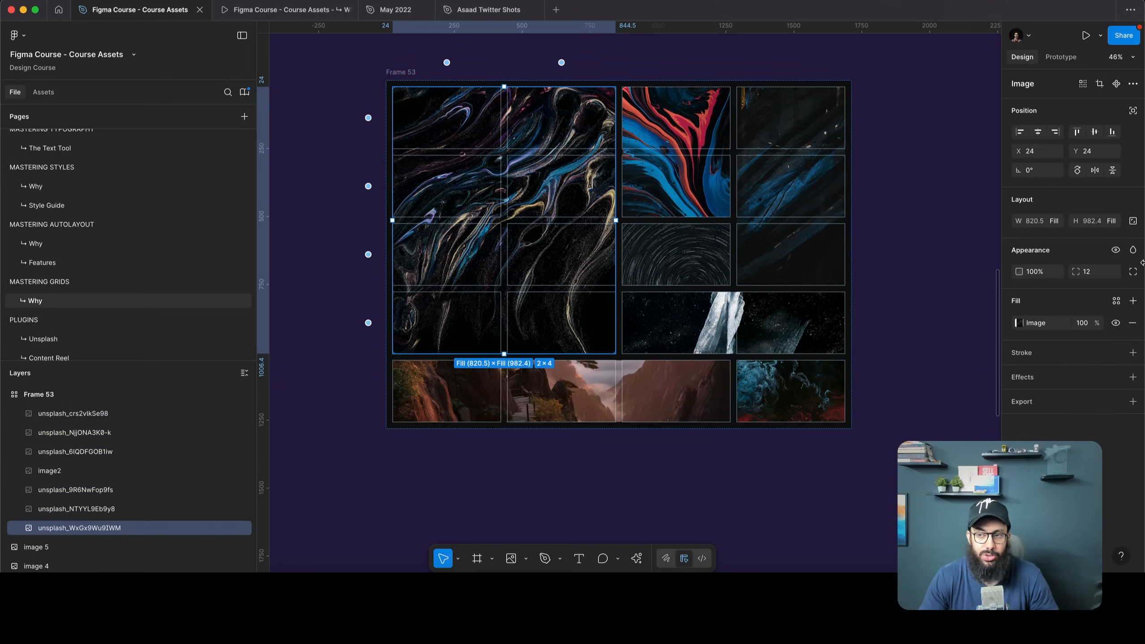
click(1132, 220)
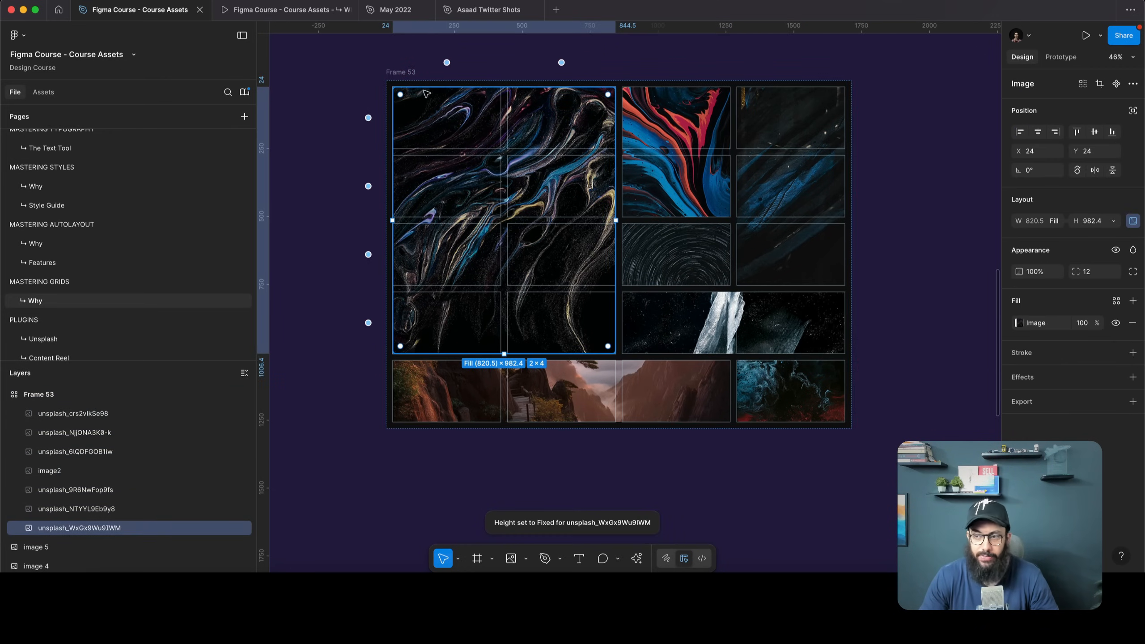
click(436, 84)
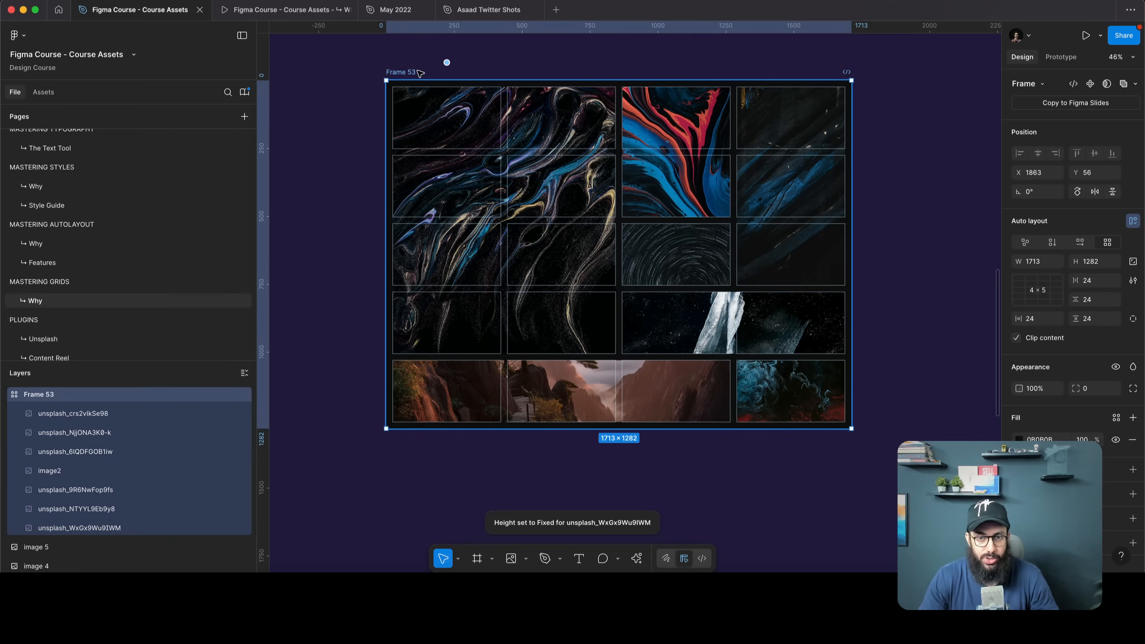
drag(850, 428, 946, 557)
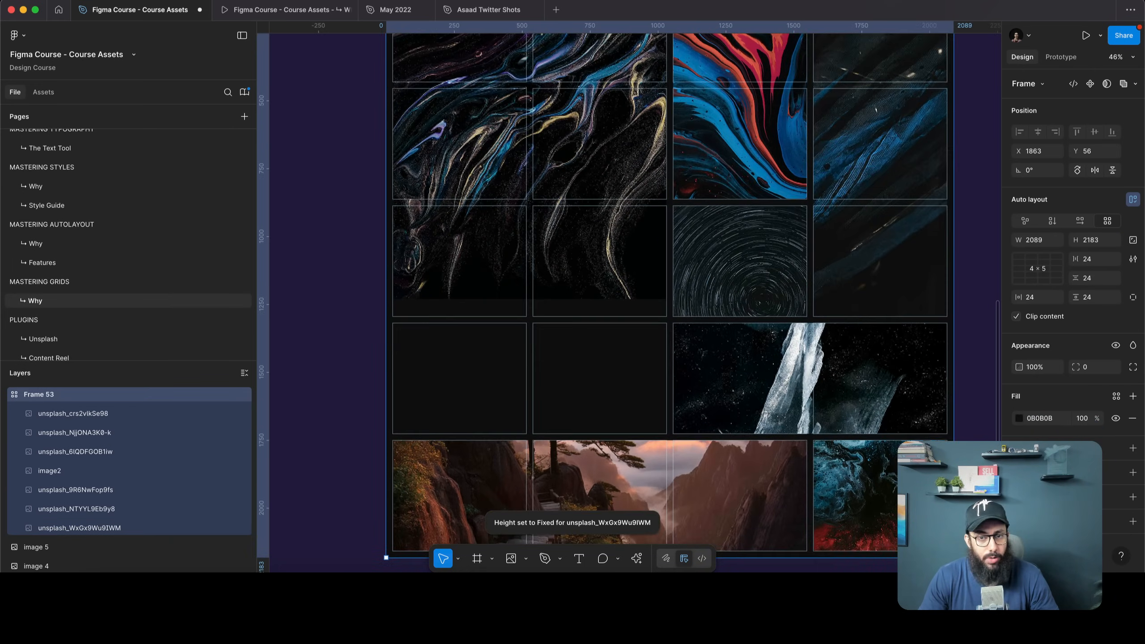
Try resizing the marble image and frame, undoing back to the image's 2×4 span
click(579, 210)
scroll(579, 210, up, 2)
scroll(586, 194, down, 5)
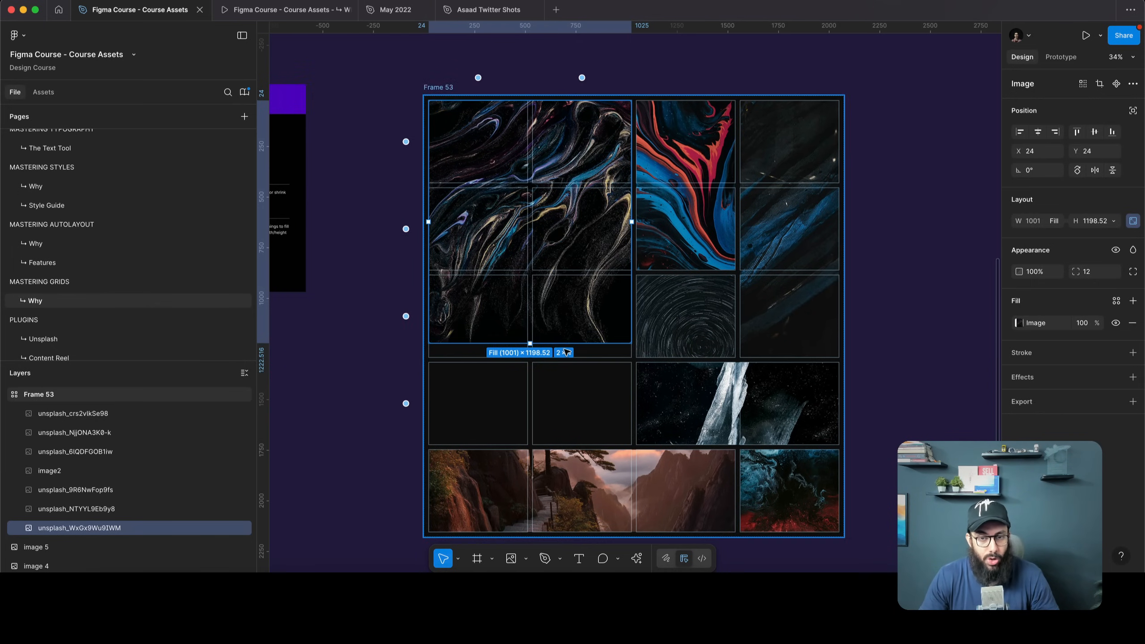
drag(566, 352, 575, 444)
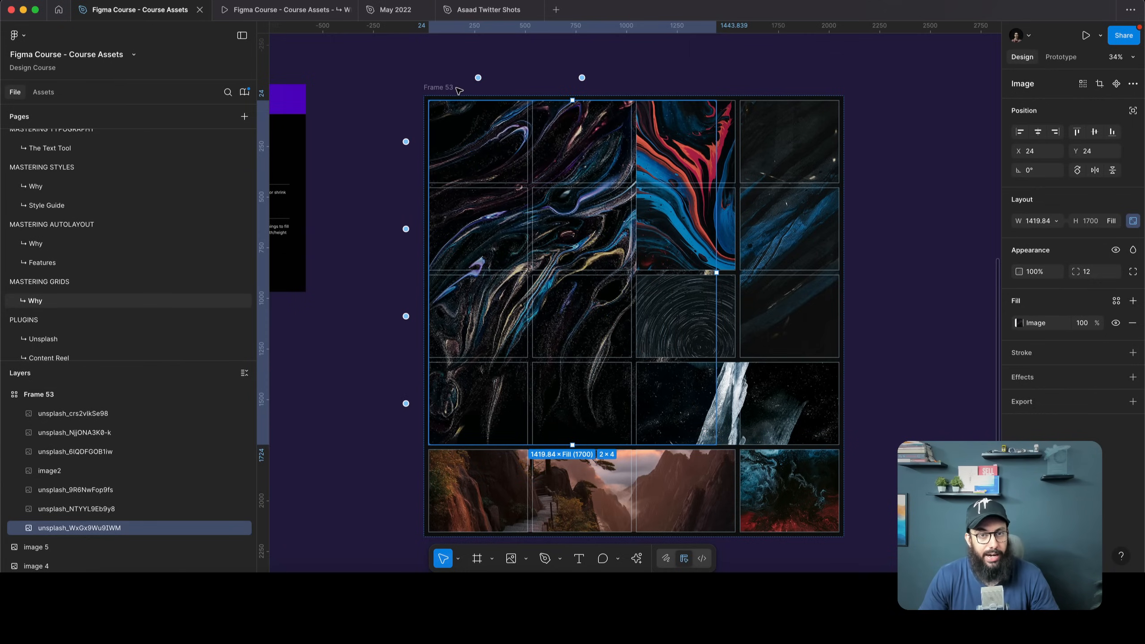
key(super+z)
key(super+z)
key(super+z)
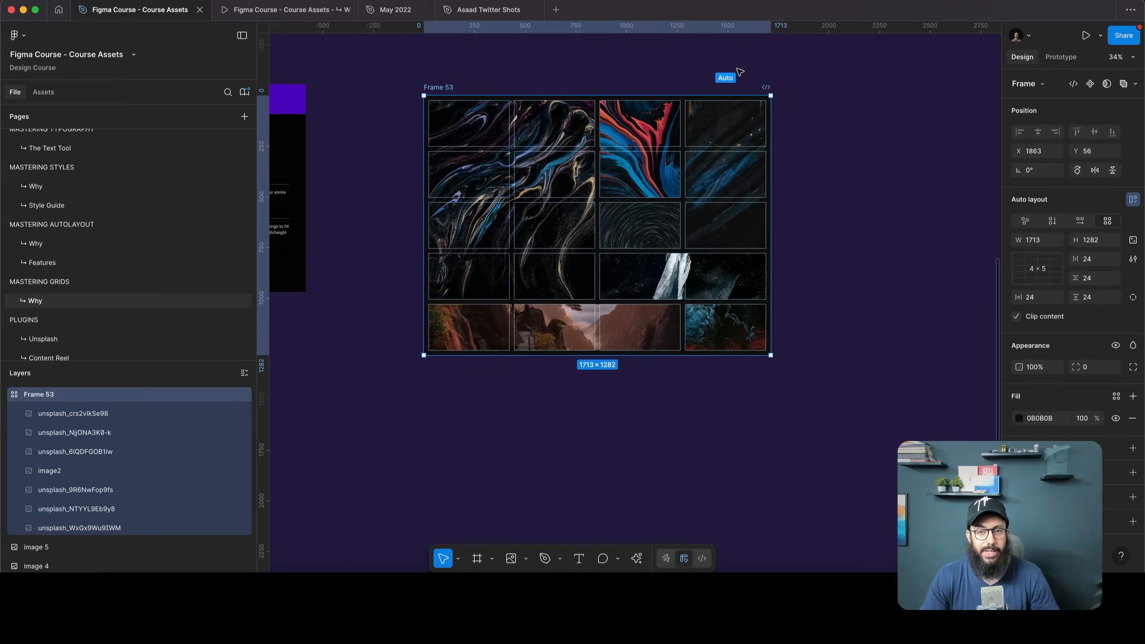
key(super+shift+z)
key(super+shift+z)
key(super+shift+z)
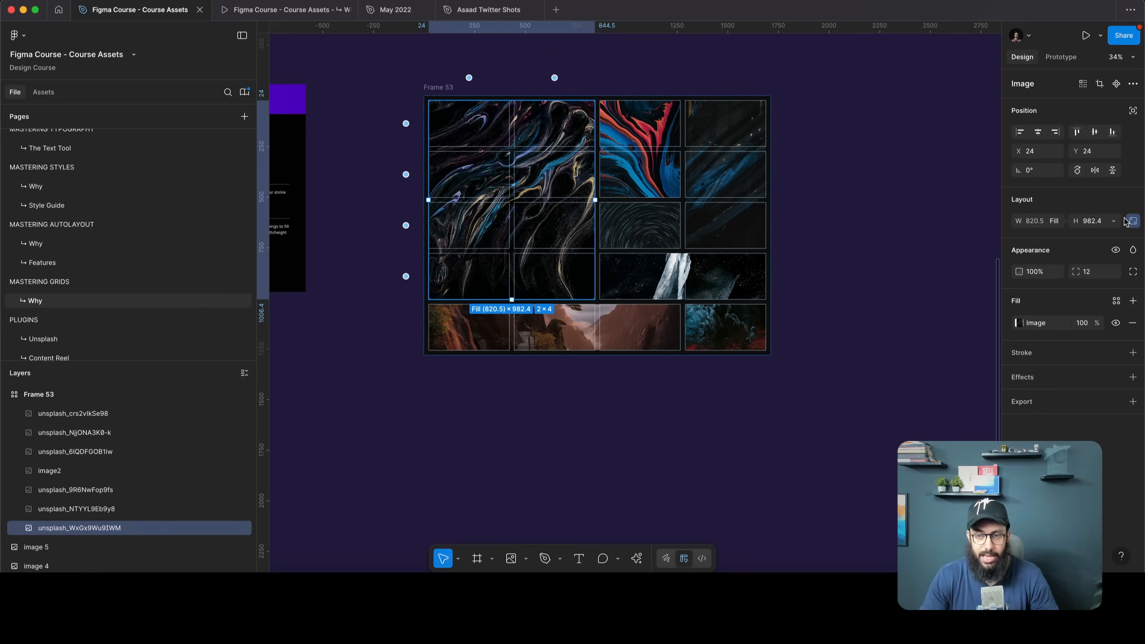
key(Escape)
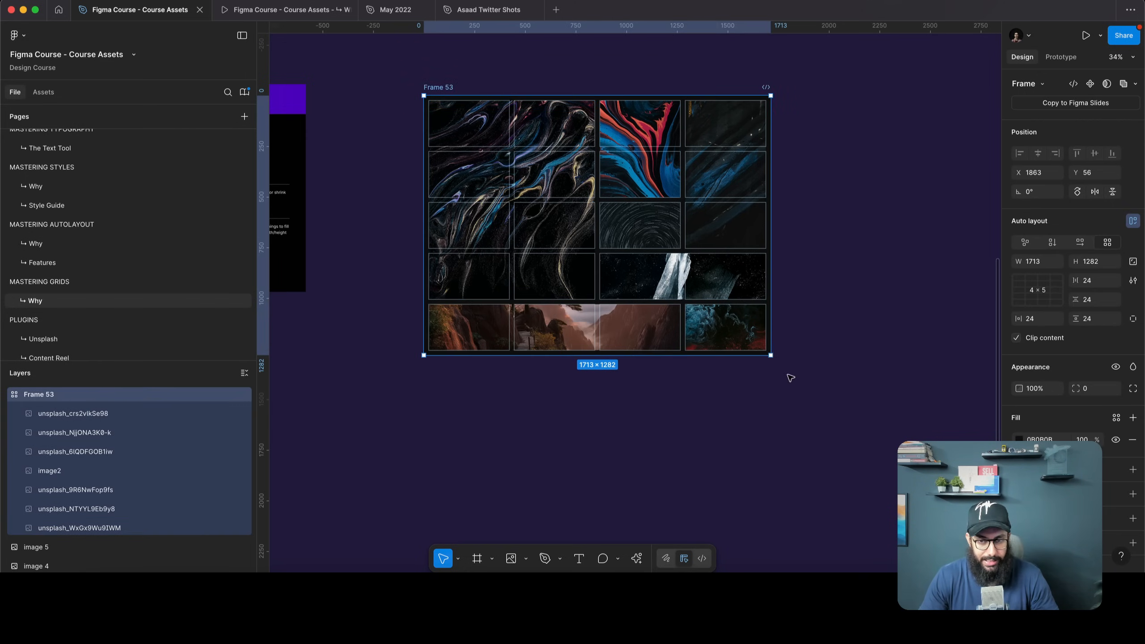
mouse_move(772, 357)
mouse_down()
mouse_move(804, 468)
mouse_move(756, 468)
mouse_move(771, 356)
mouse_up()
click(772, 422)
key(super+z)
key(super+z)
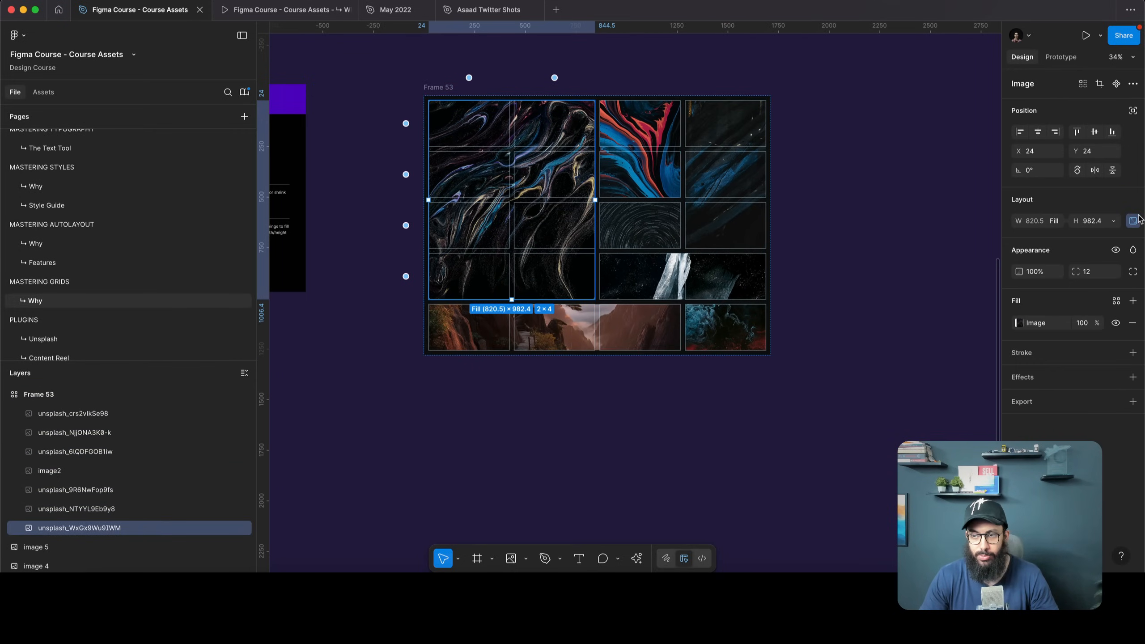
Stretch the marble image across four rows and resize Frame 53 to 1385×1220
key(Escape)
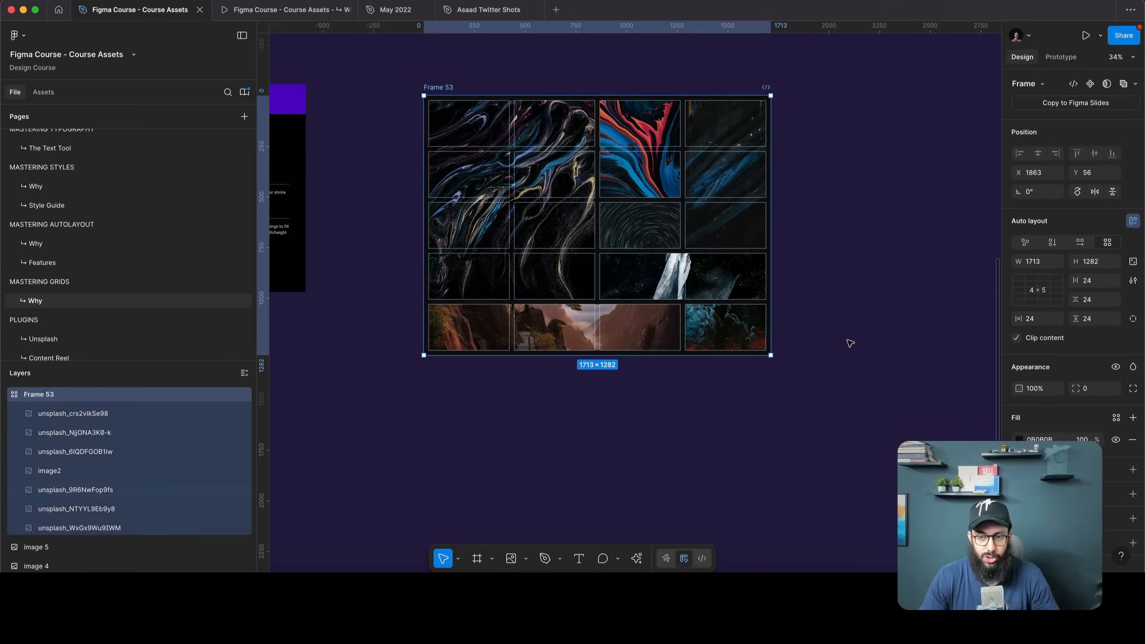
drag(769, 361, 813, 514)
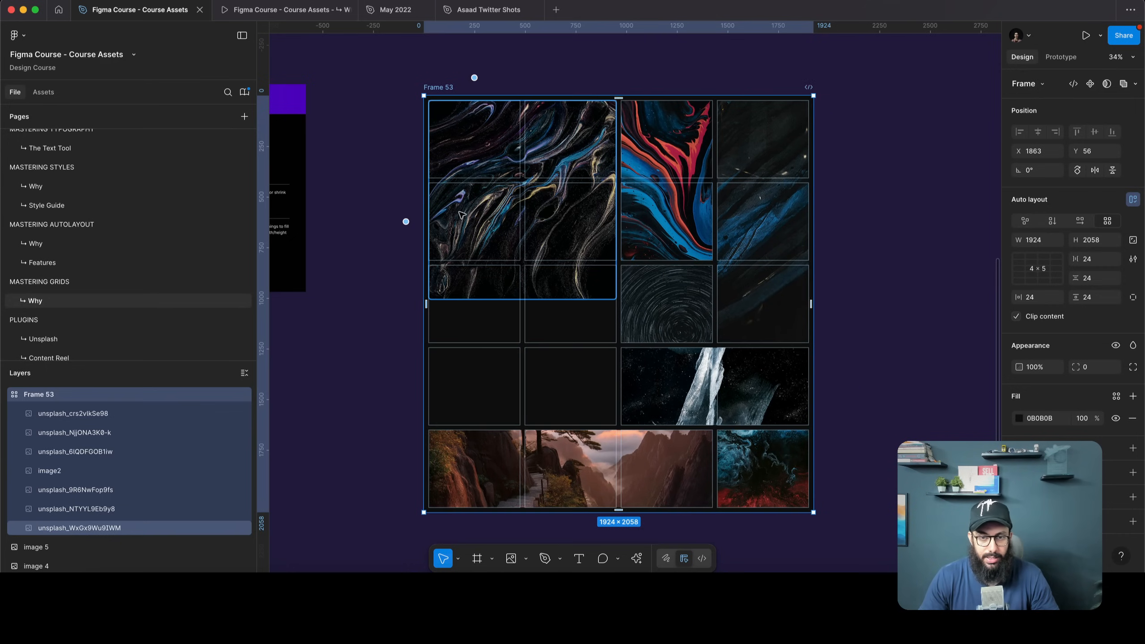
click(536, 333)
drag(546, 300, 546, 426)
key(Escape)
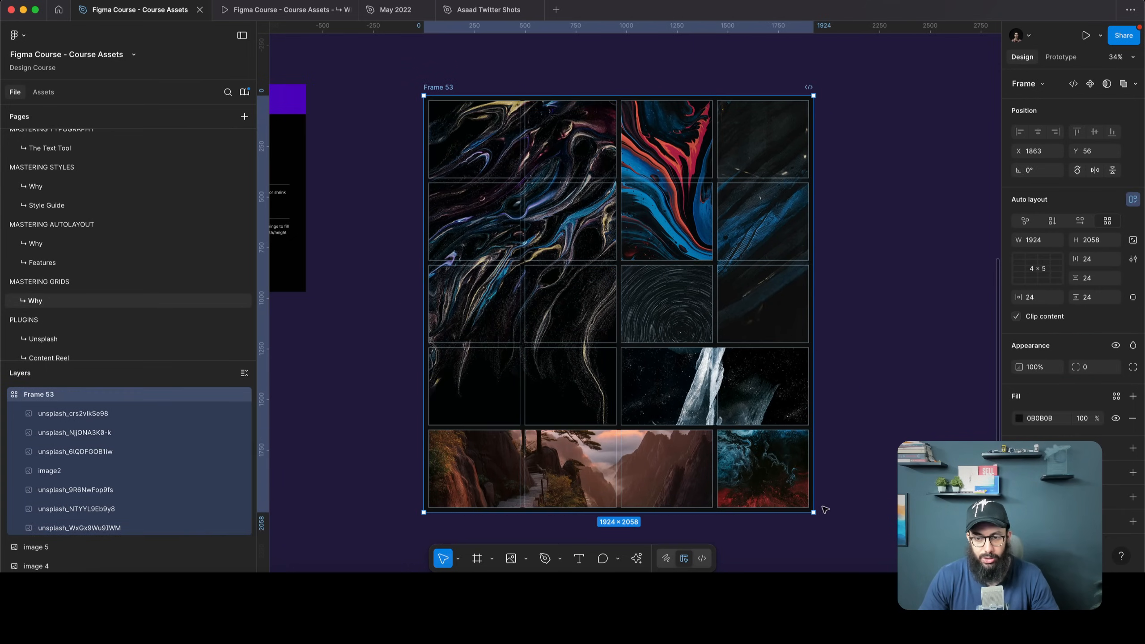
drag(816, 487, 704, 341)
Move to the Desktop blog frame and drill through Section, Container and Content frames
click(780, 307)
scroll(604, 140, up, 3)
scroll(600, 144, right, 15)
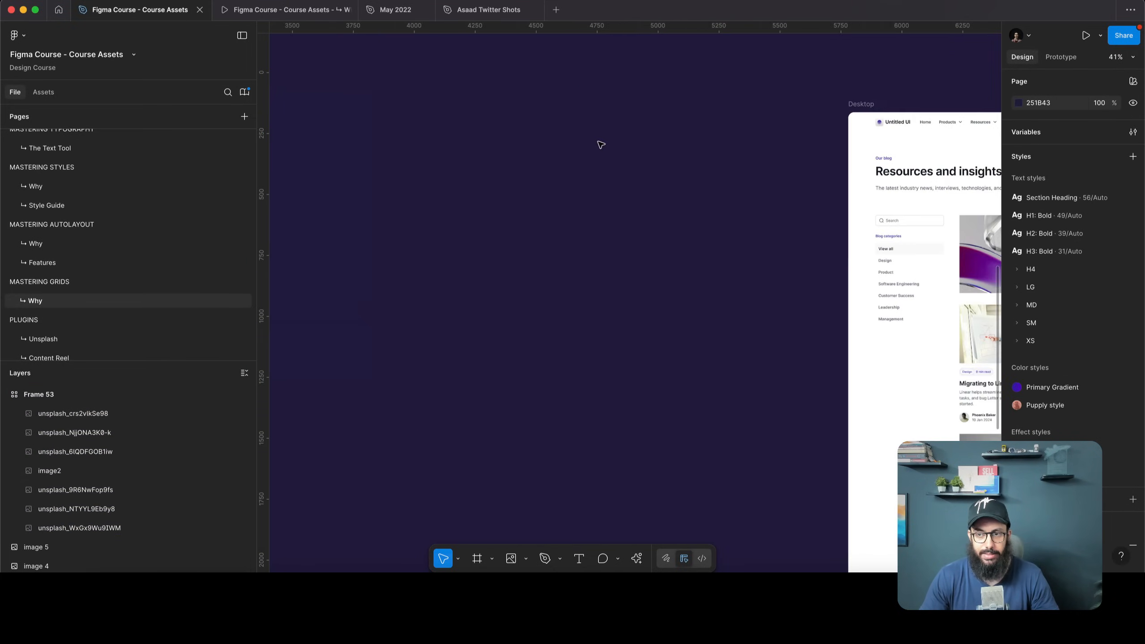
scroll(600, 143, right, 5)
scroll(653, 162, down, 5)
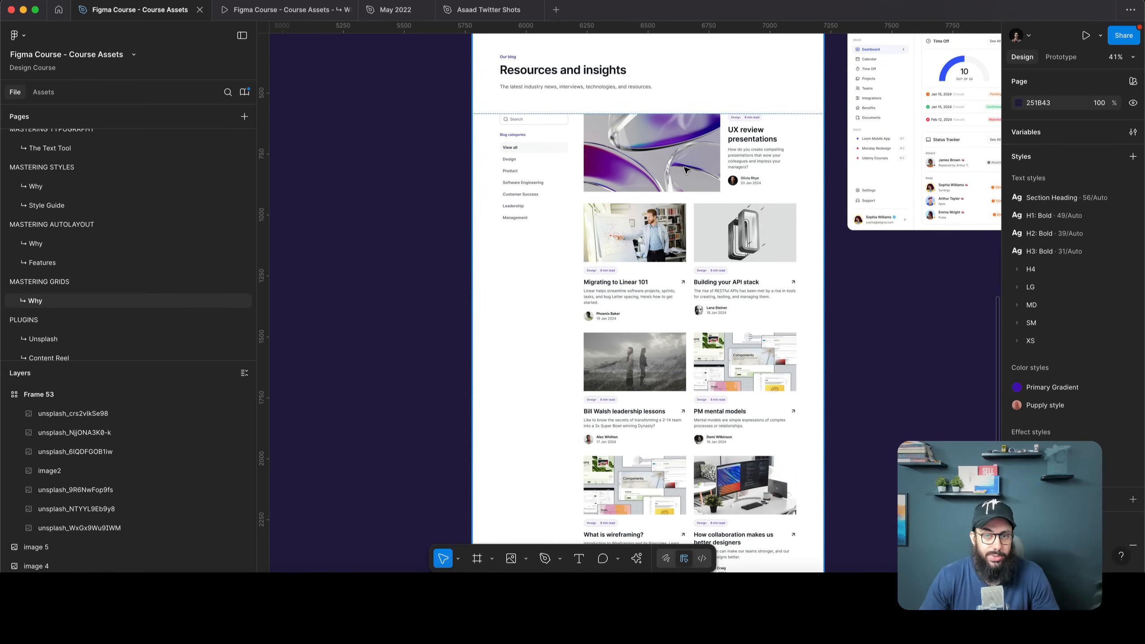
double_click(685, 170)
double_click(685, 169)
double_click(685, 170)
double_click(685, 169)
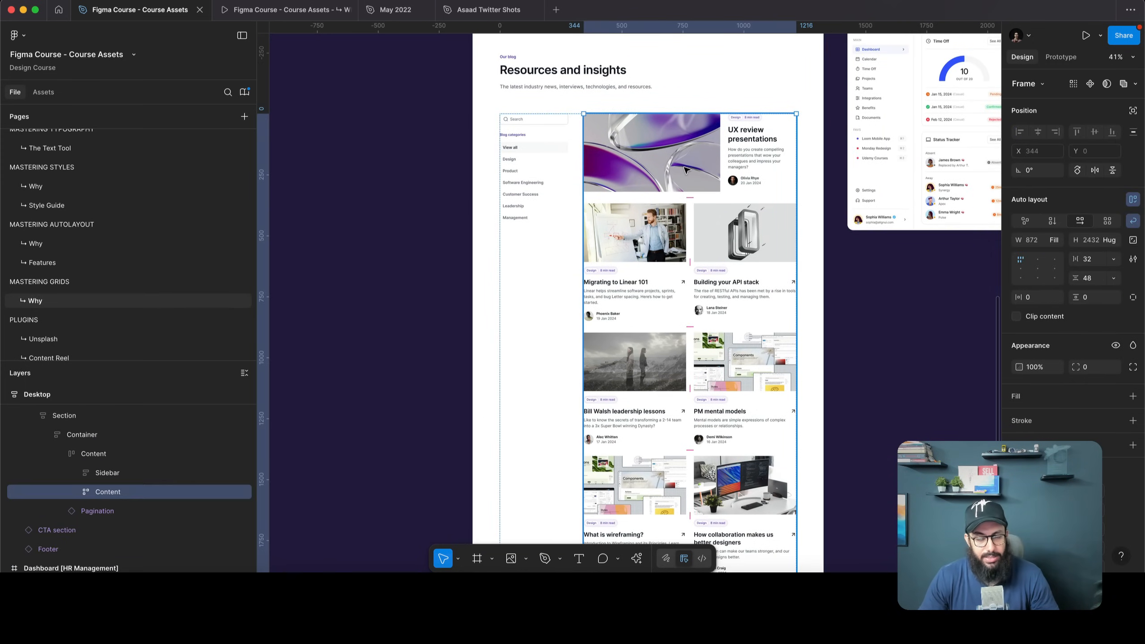
Inspect the Featured, 'Building your API stack' and 'Migrating to Linear 101' cards, then the Content grid
scroll(686, 169, down, 3)
scroll(653, 135, up, 2)
scroll(653, 135, right, 2)
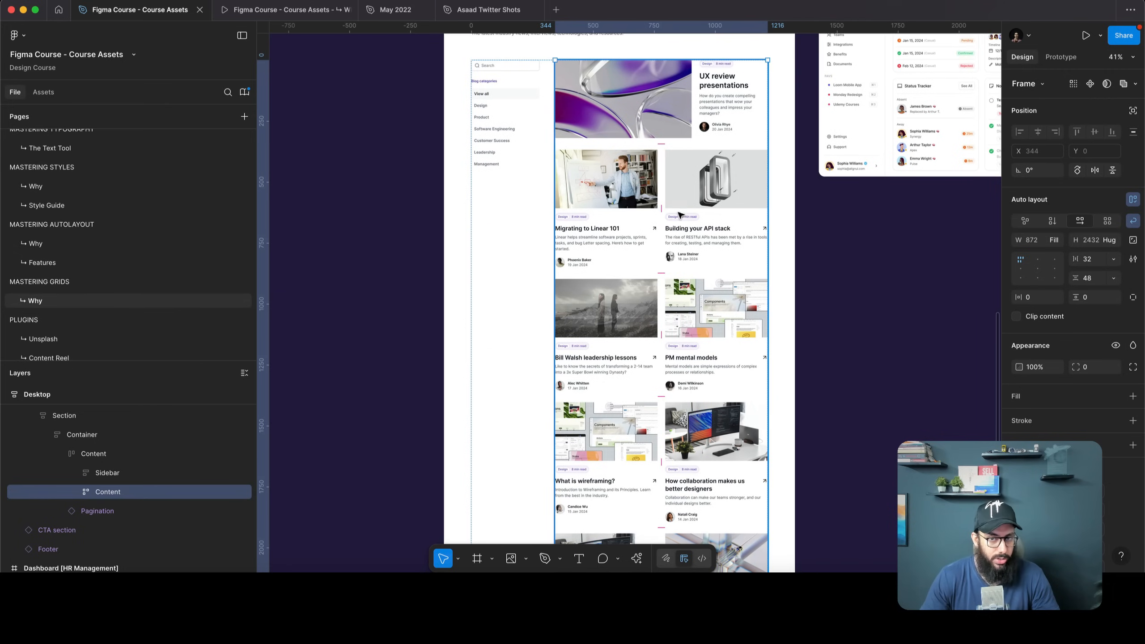
double_click(652, 128)
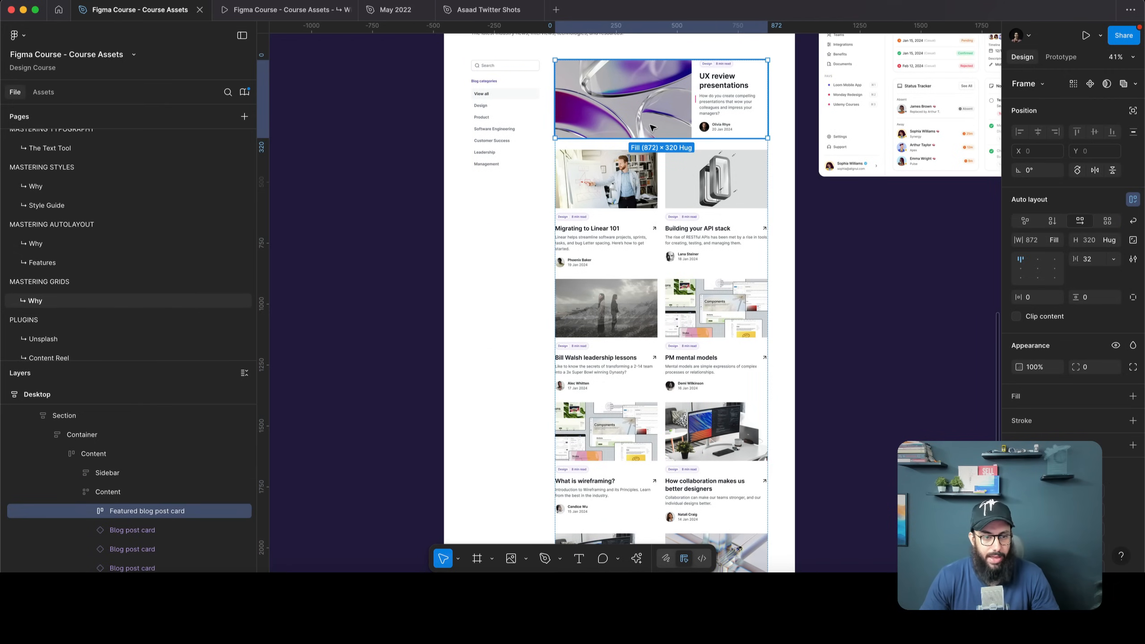
click(651, 172)
click(721, 203)
scroll(722, 203, down, 1)
scroll(721, 203, down, 4)
scroll(722, 203, up, 4)
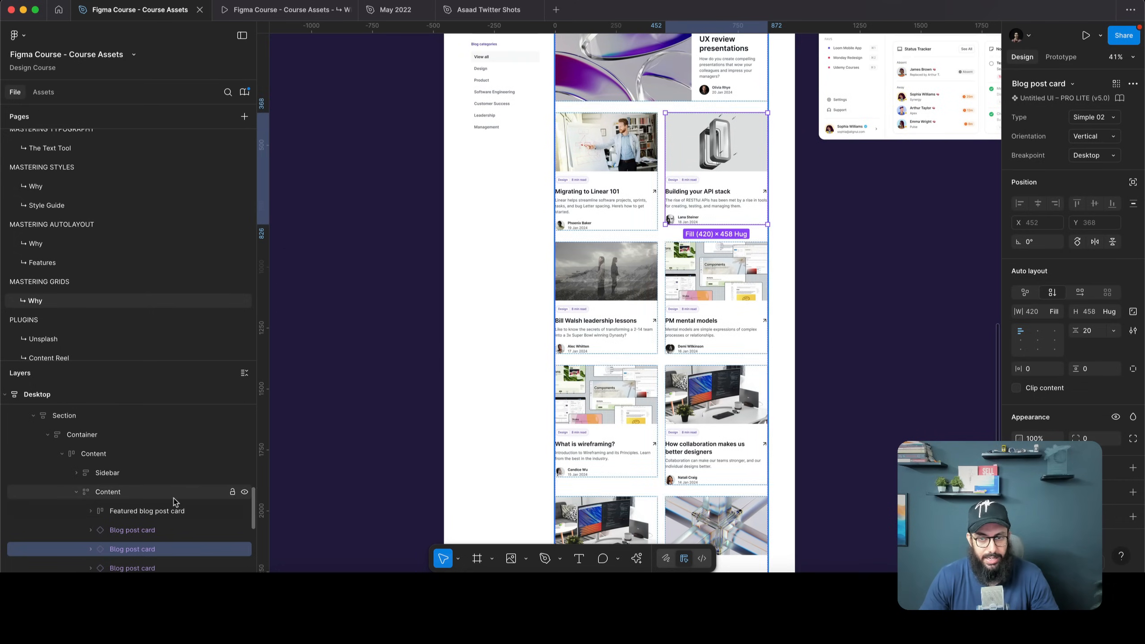
scroll(658, 247, down, 5)
scroll(658, 246, up, 5)
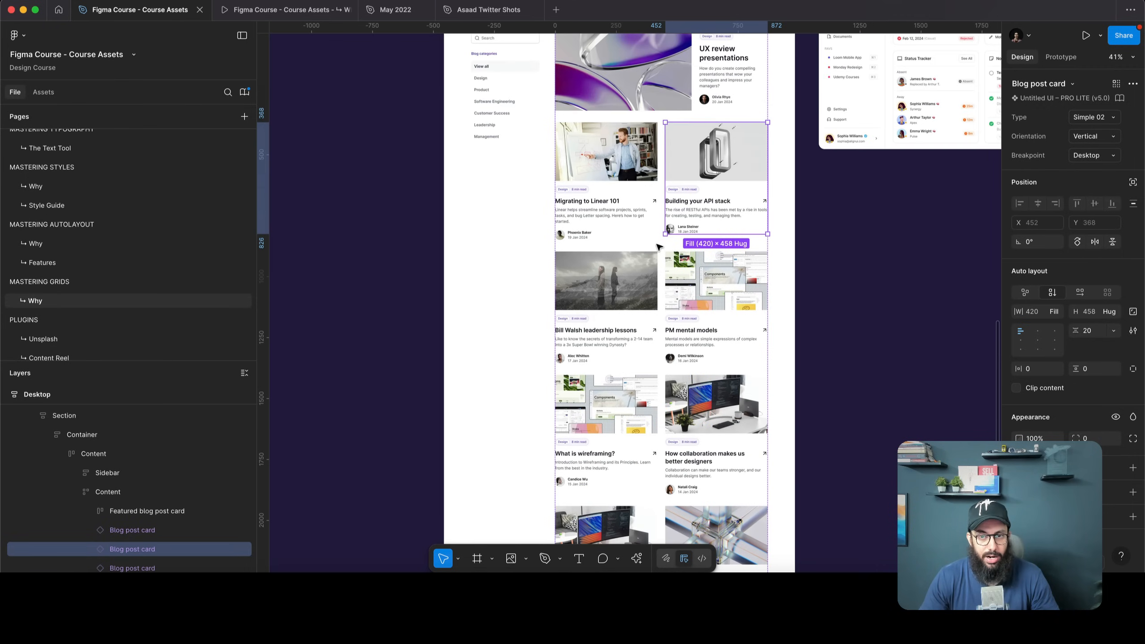
click(653, 212)
scroll(661, 183, up, 2)
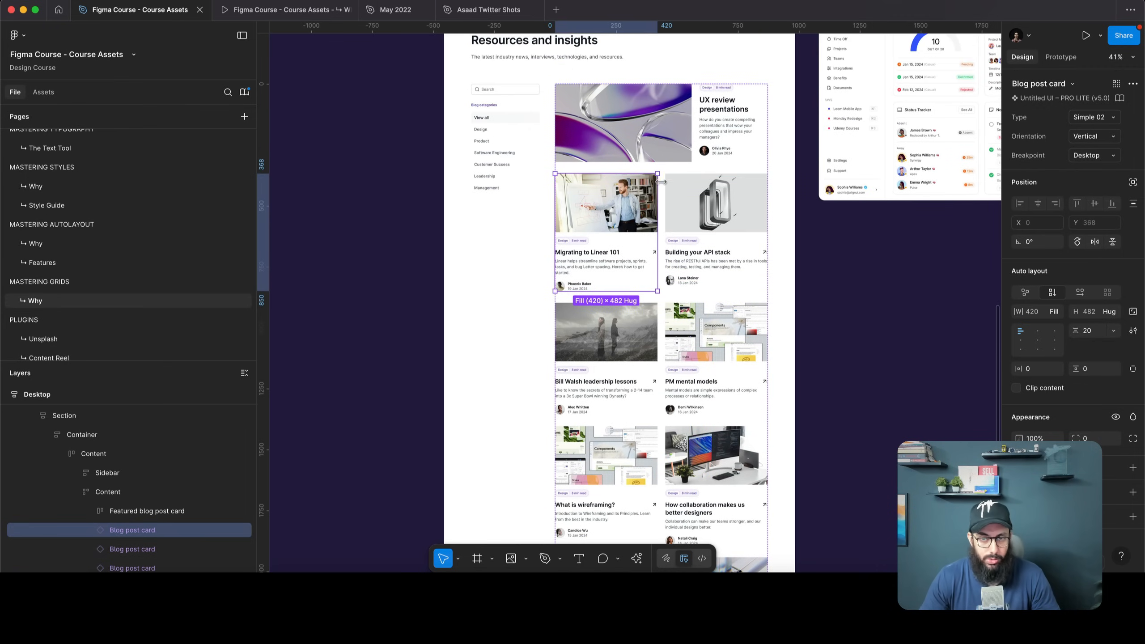
click(660, 168)
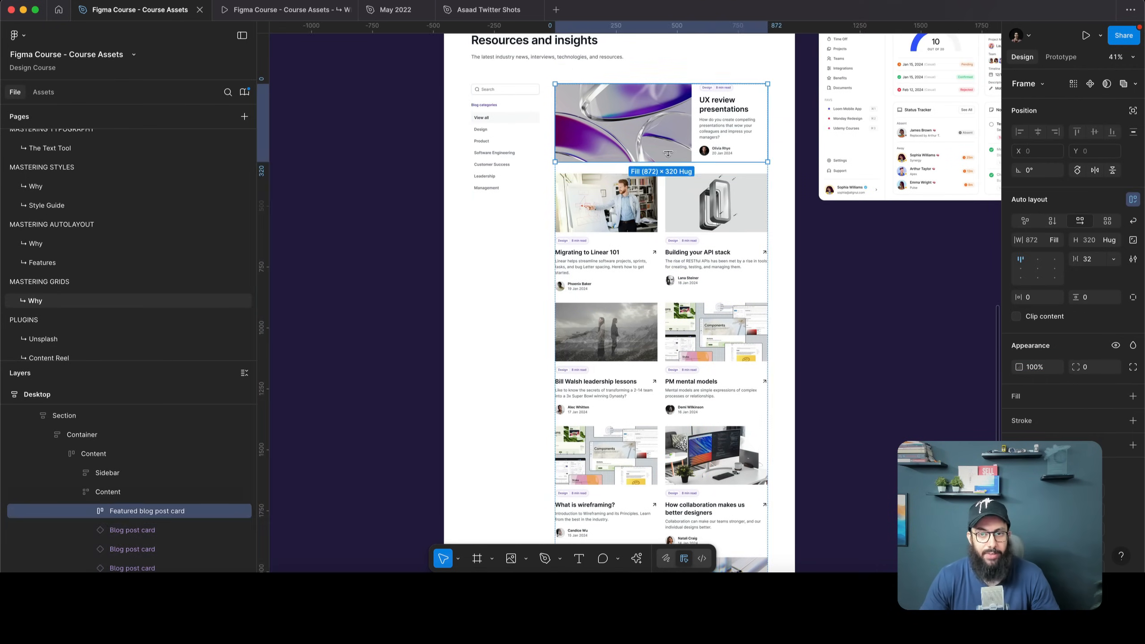
click(629, 202)
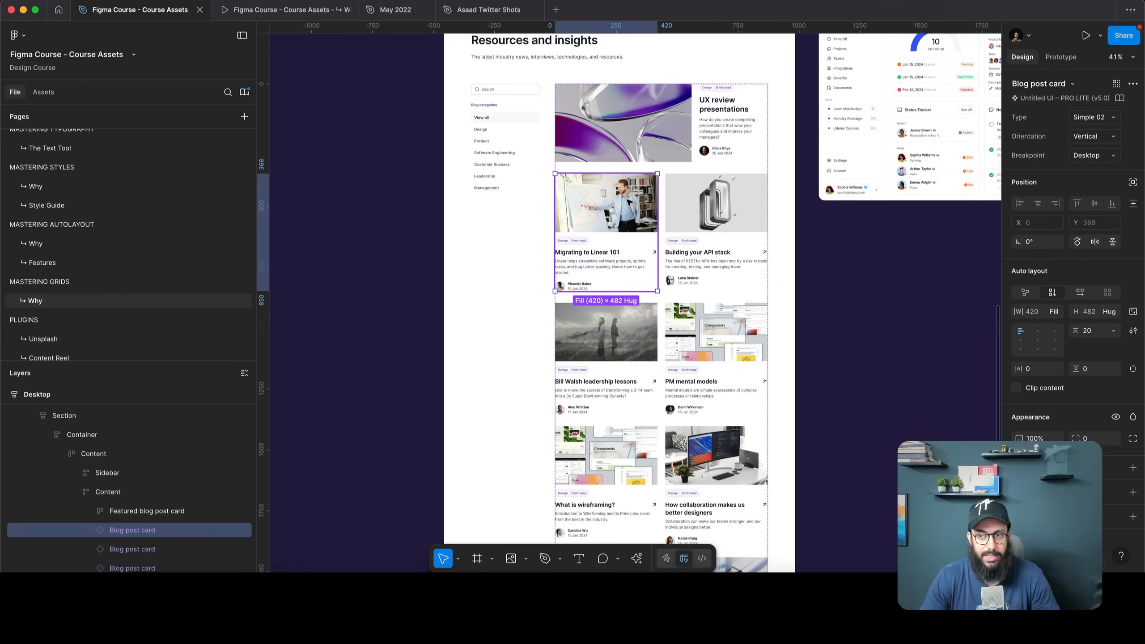
click(1054, 312)
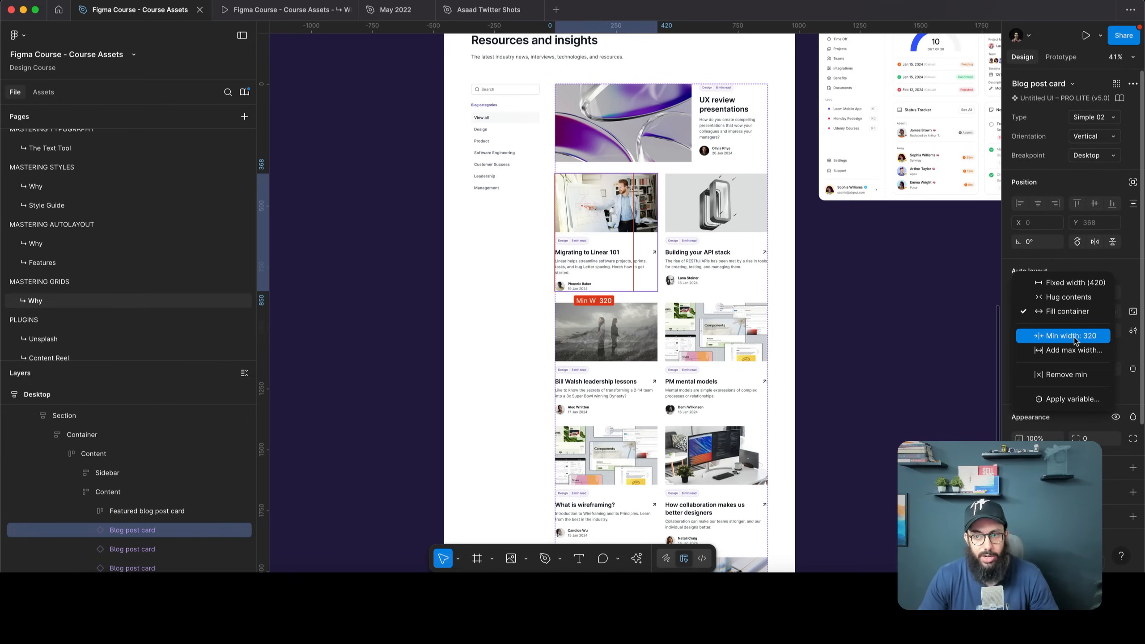
click(1066, 375)
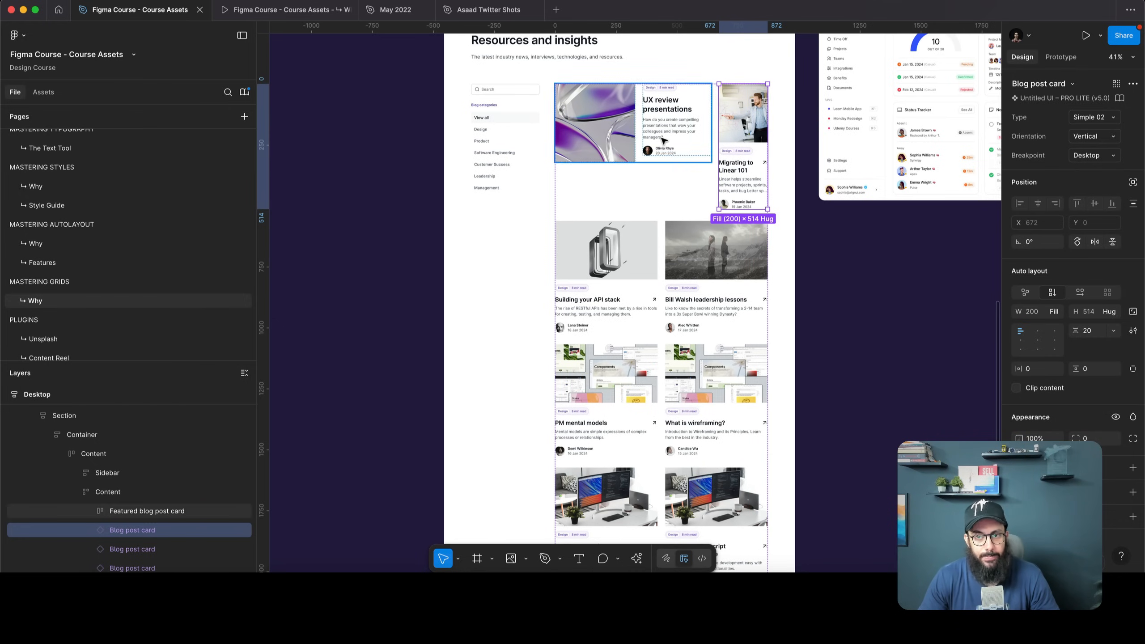
click(700, 131)
click(1057, 239)
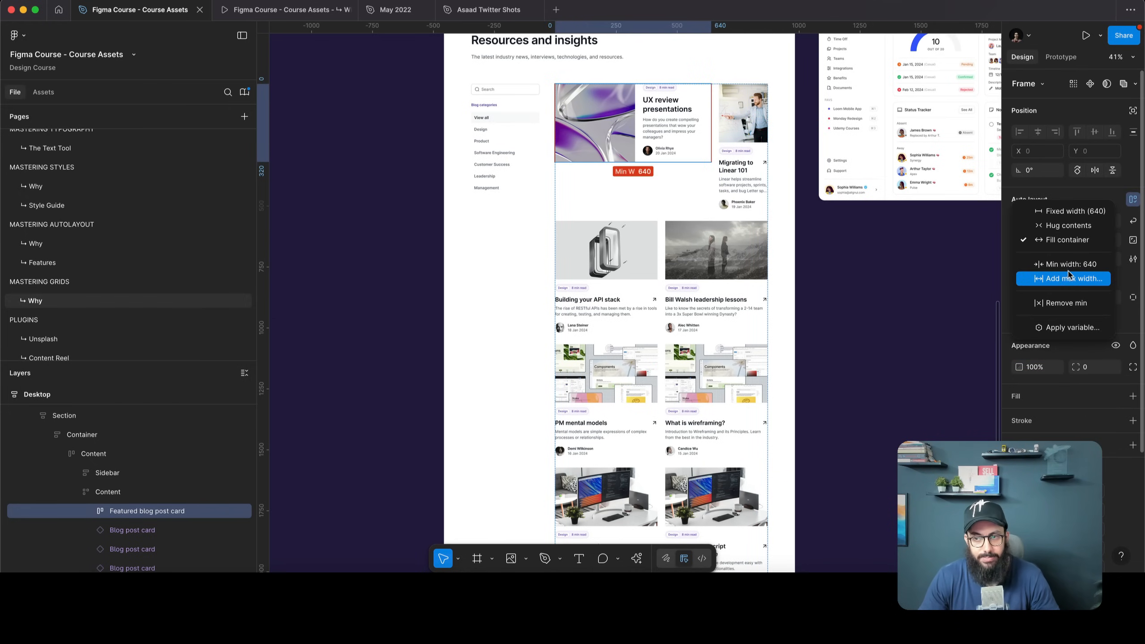
click(1068, 302)
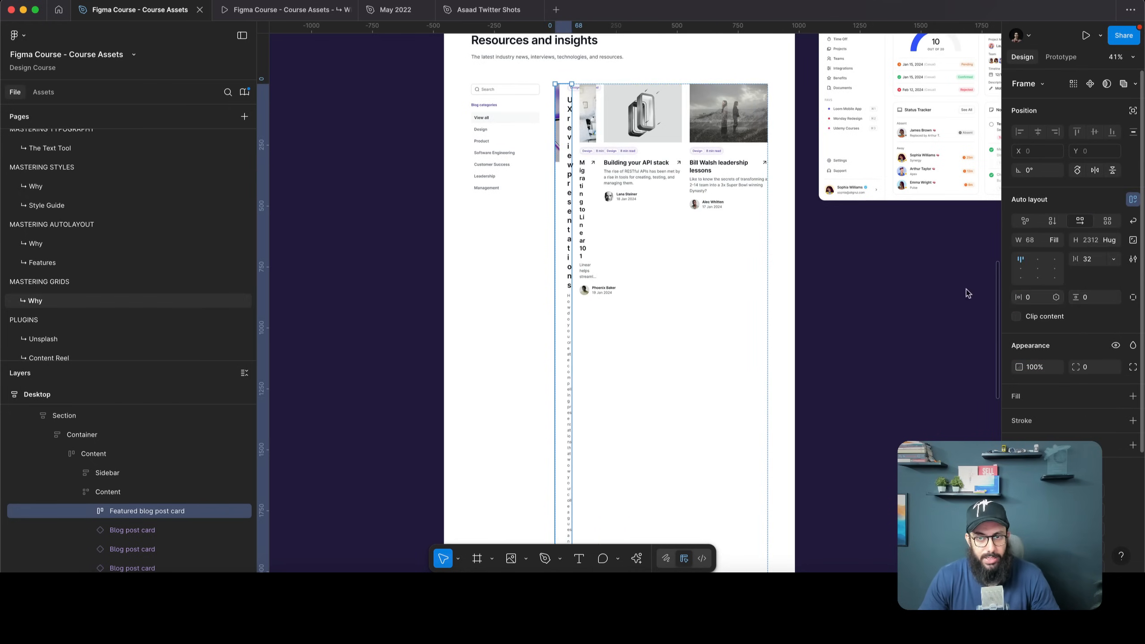
key(ctrl+z)
key(ctrl+z)
click(747, 222)
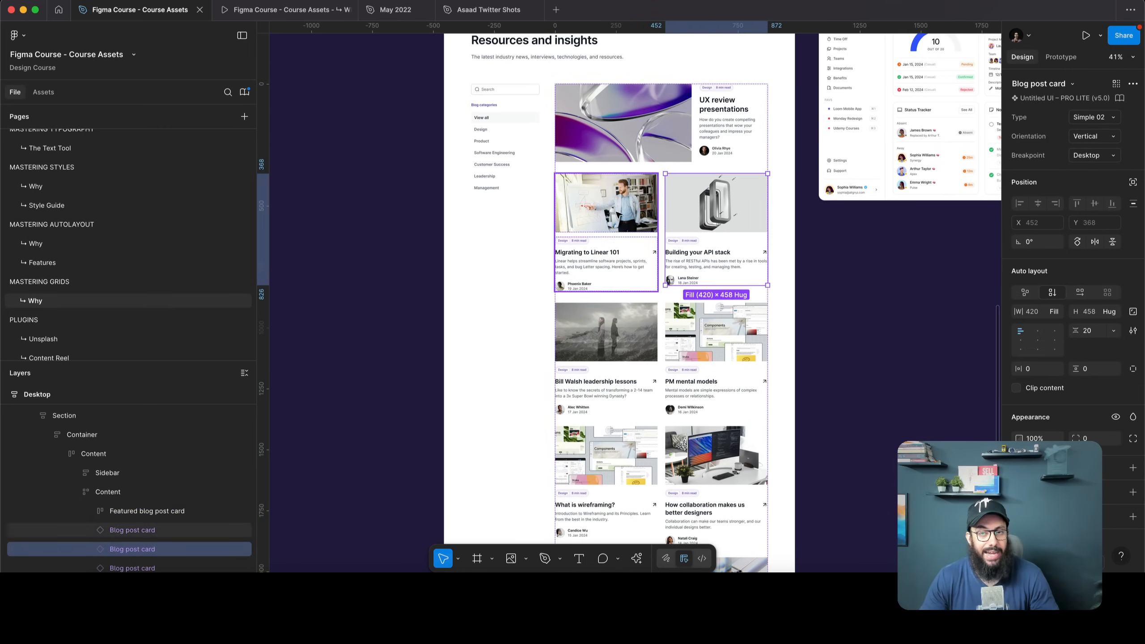
Wrap four blog post cards in an auto layout frame, then undo the wrap
scroll(644, 194, down, 1)
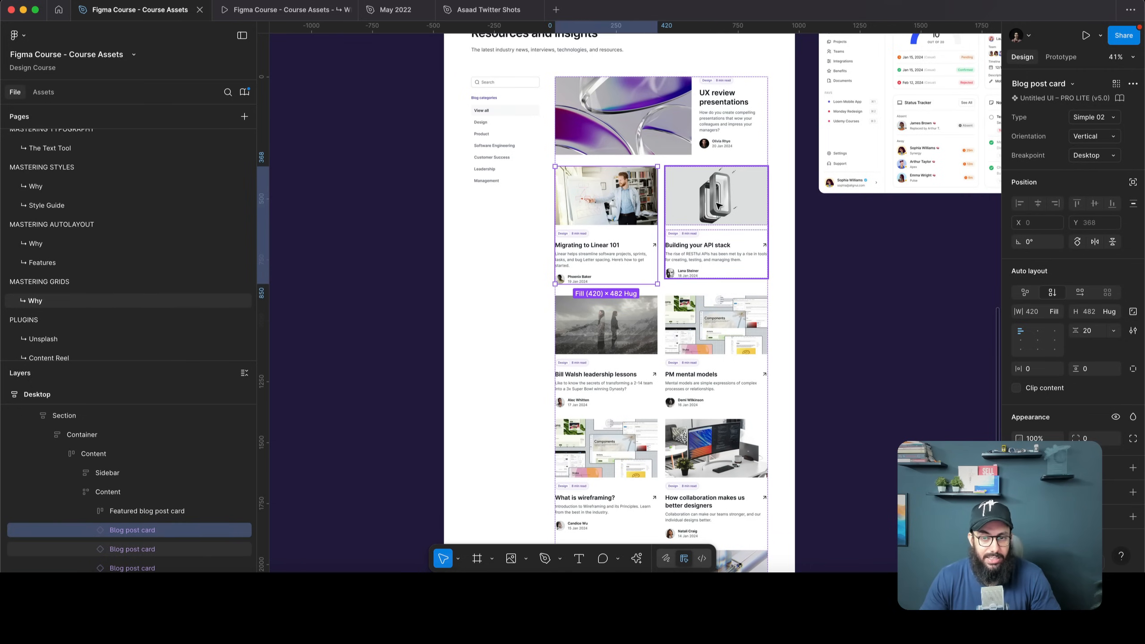
shift+click(697, 271)
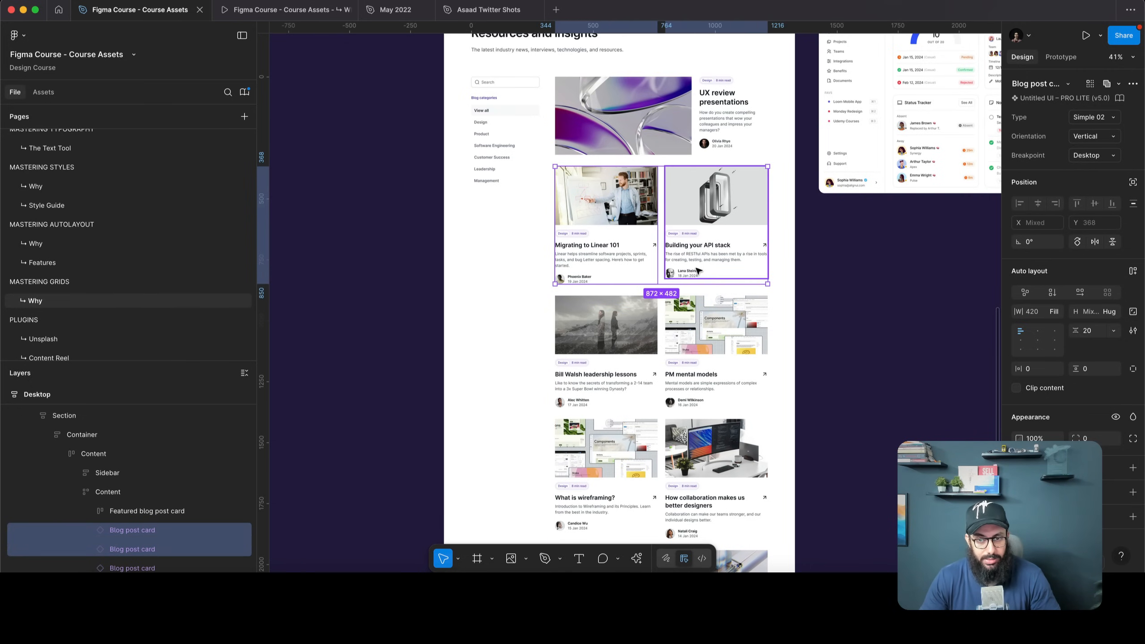
shift+click(604, 325)
shift+click(714, 324)
key(shift+a)
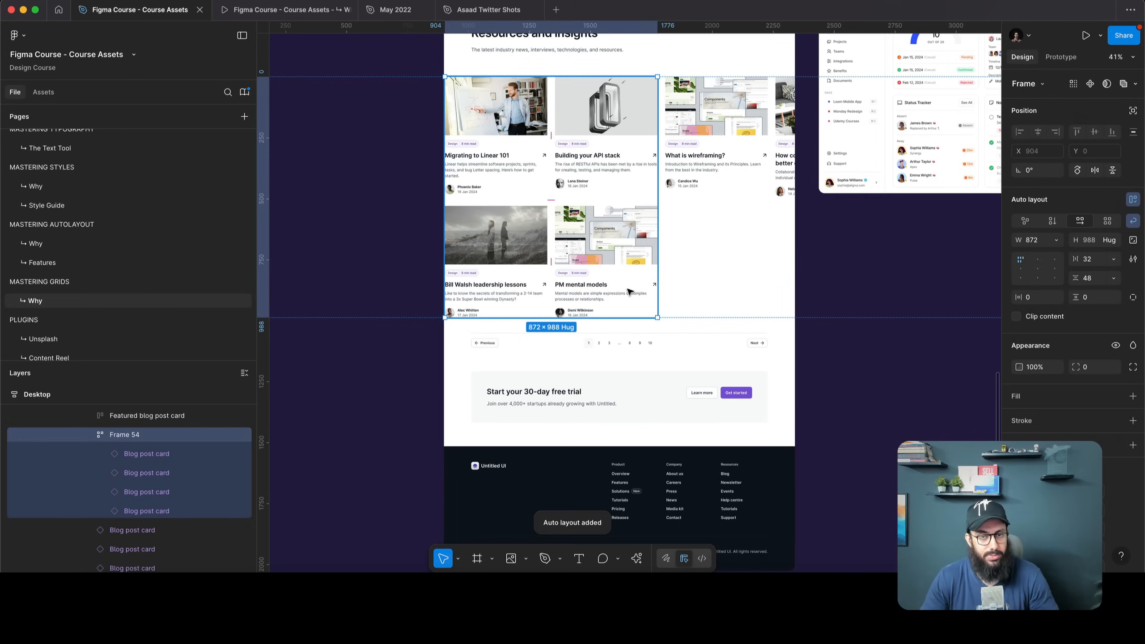
key(ctrl+z)
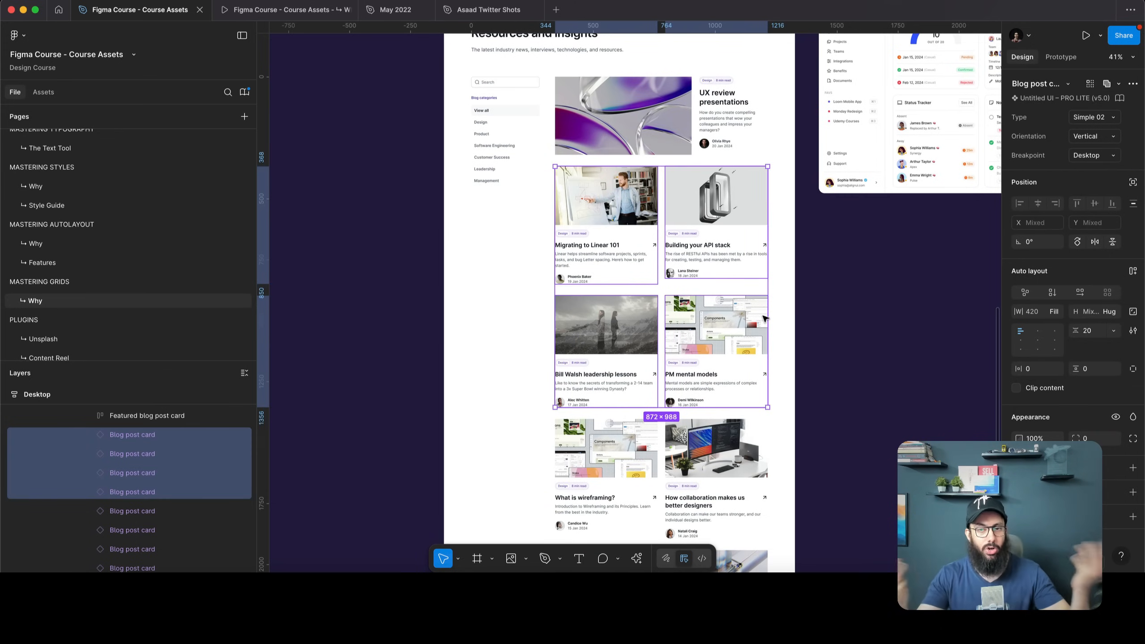
Move two cards into the grid's top row, then return the featured card to the top
click(806, 316)
click(723, 217)
double_click(722, 218)
click(723, 217)
shift+click(655, 215)
drag(685, 200, 631, 117)
click(694, 271)
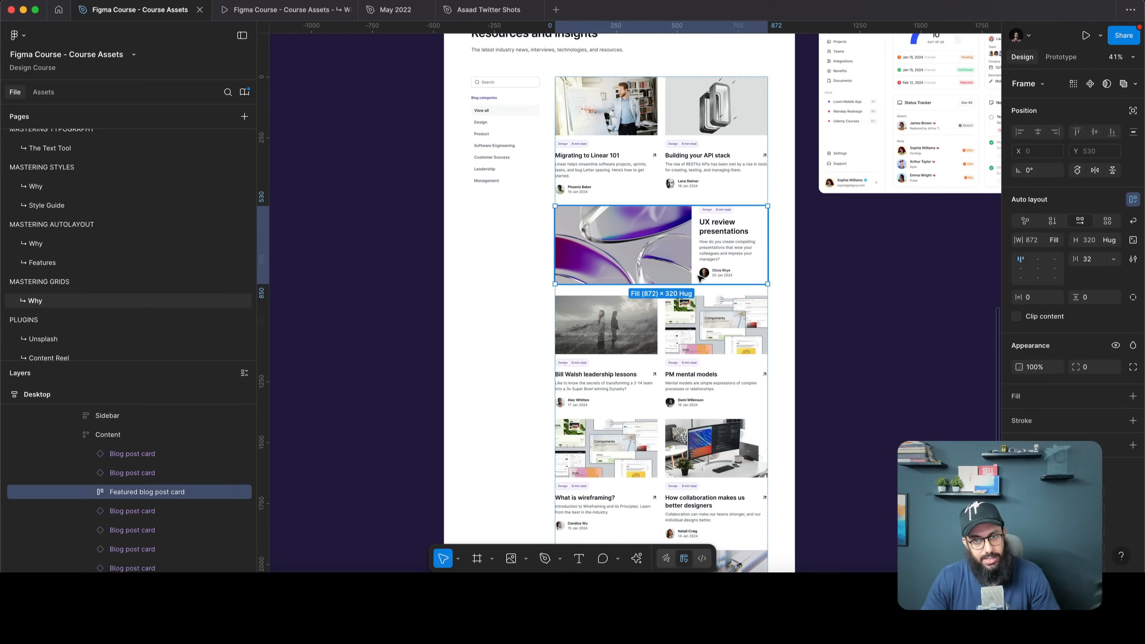
drag(695, 277, 667, 127)
click(862, 311)
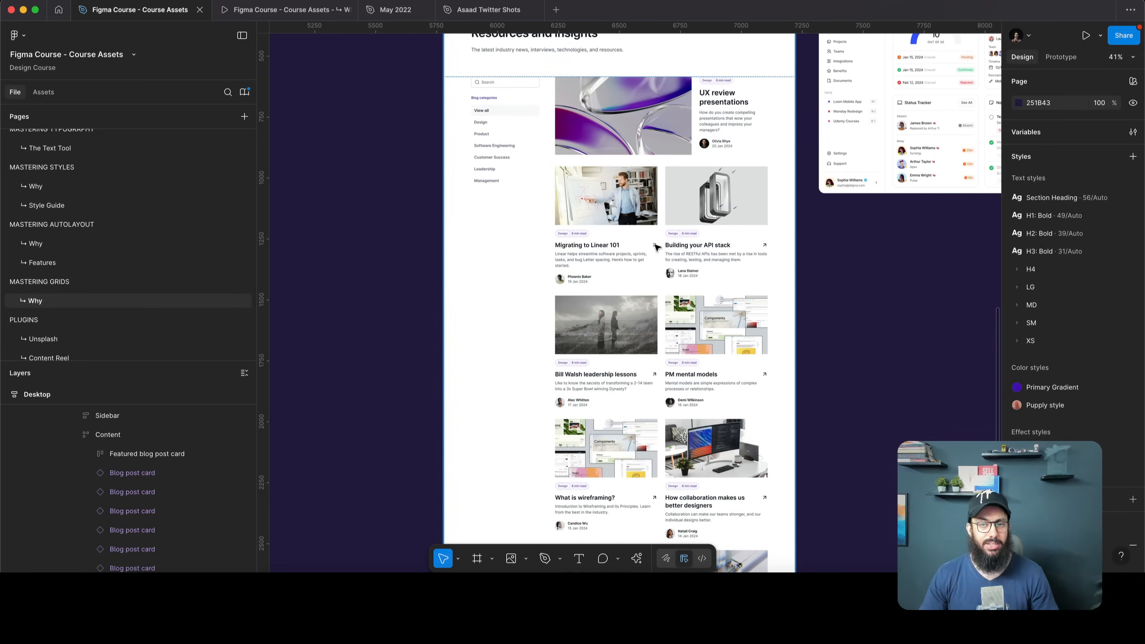
Drill down to the inner Content grid frame and remove its auto layout
click(656, 248)
double_click(656, 248)
double_click(656, 248)
double_click(656, 247)
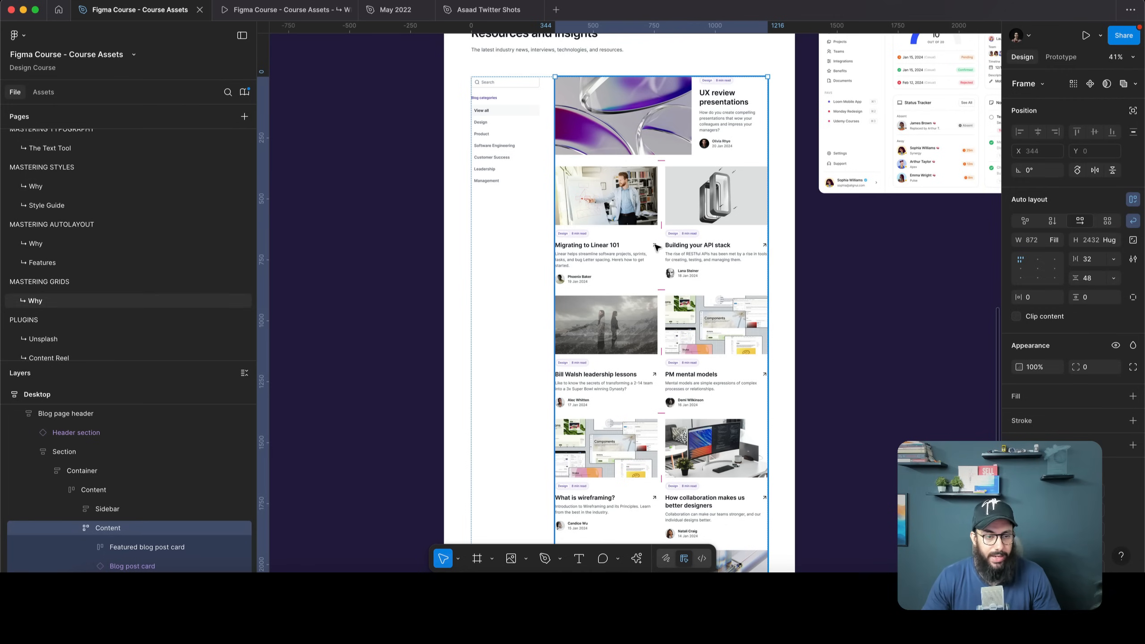
key(shift+alt+a)
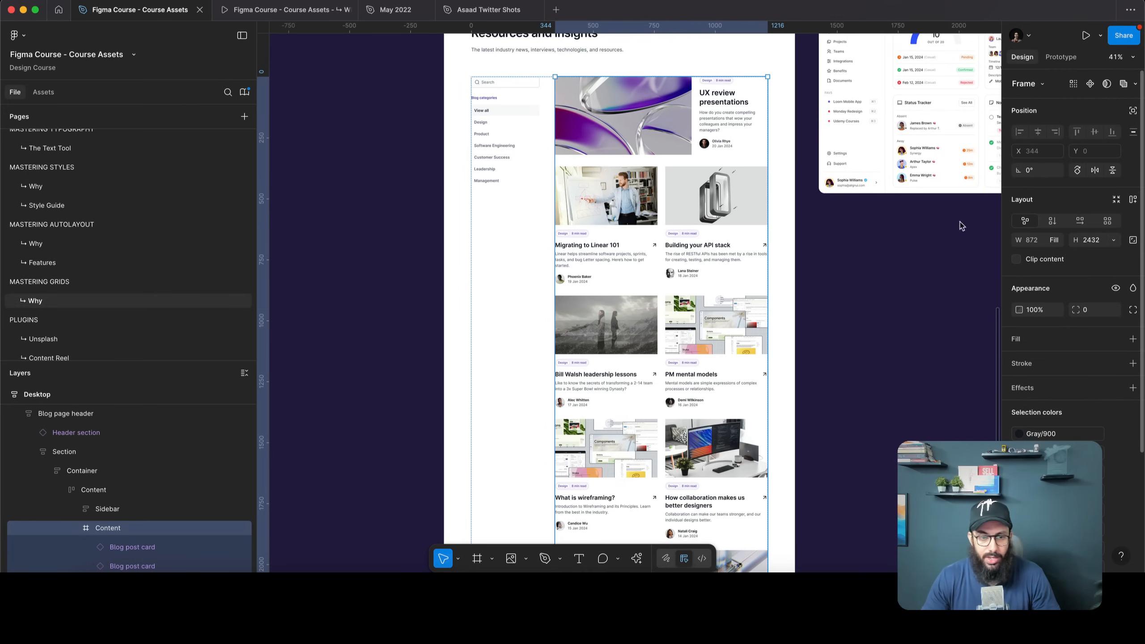
Apply grid layout to the cards Content frame, giving a 2×5 grid with 32 and 48 gaps
scroll(135, 487, down, 5)
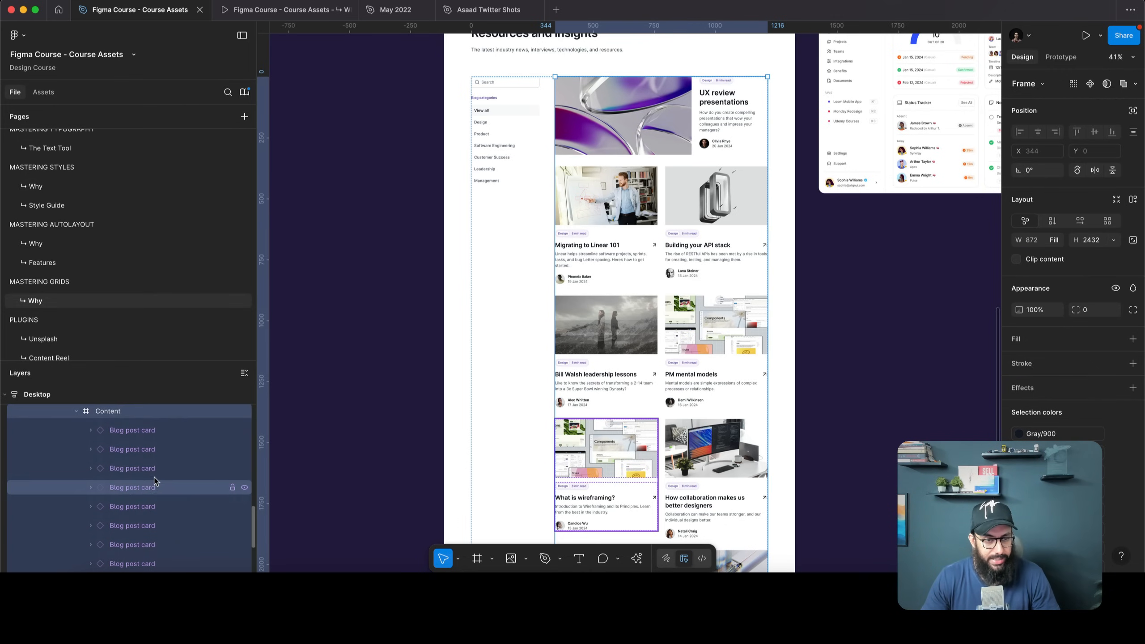
scroll(746, 106, up, 2)
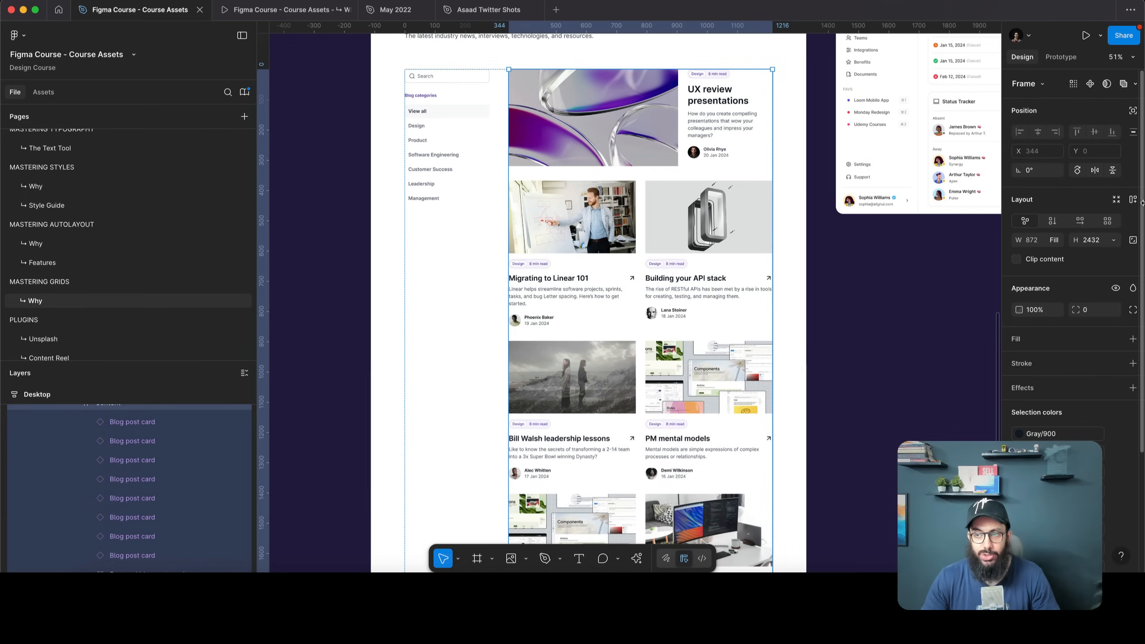
click(1109, 222)
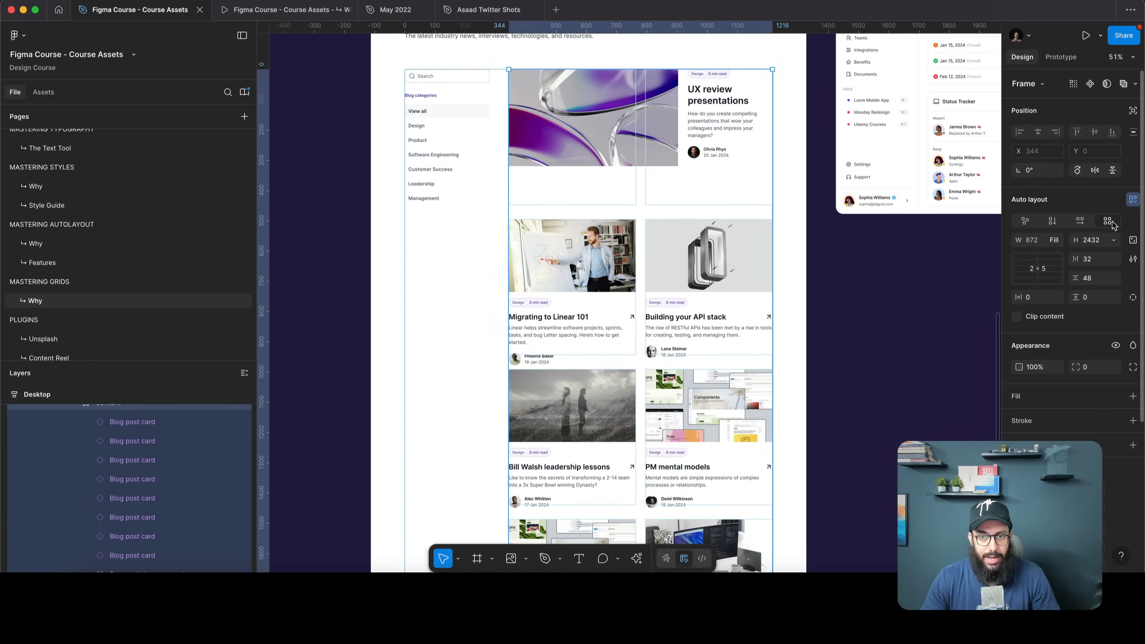
Drag the first row's bottom edge up so the featured row is 320 tall
scroll(711, 284, down, 10)
scroll(711, 285, up, 10)
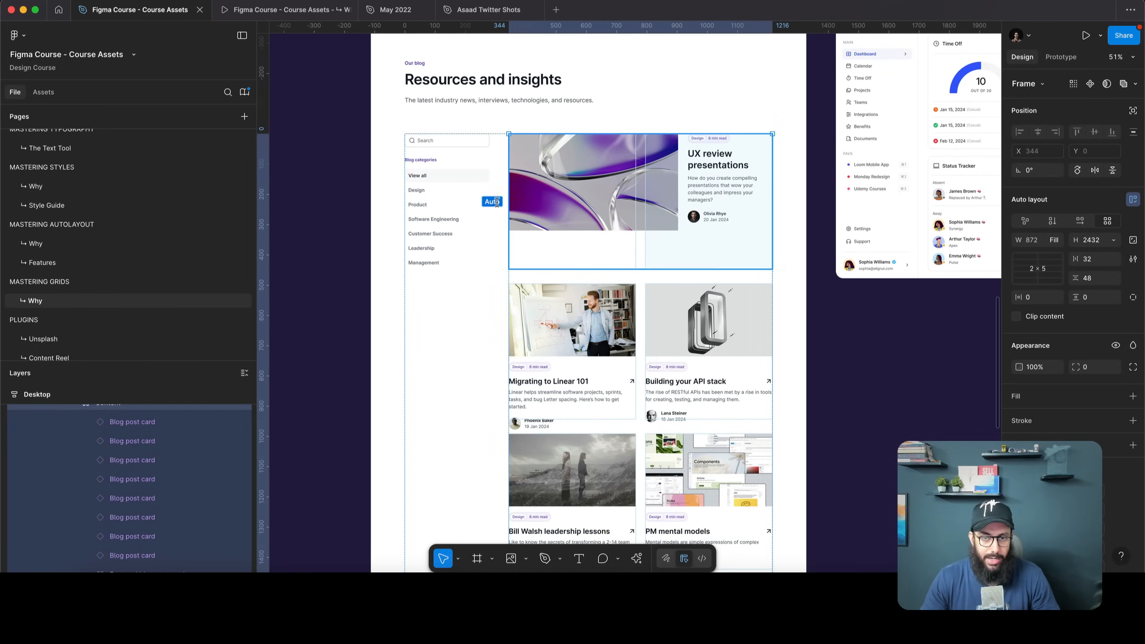
scroll(591, 257, up, 5)
drag(575, 275, 580, 211)
scroll(533, 234, up, 2)
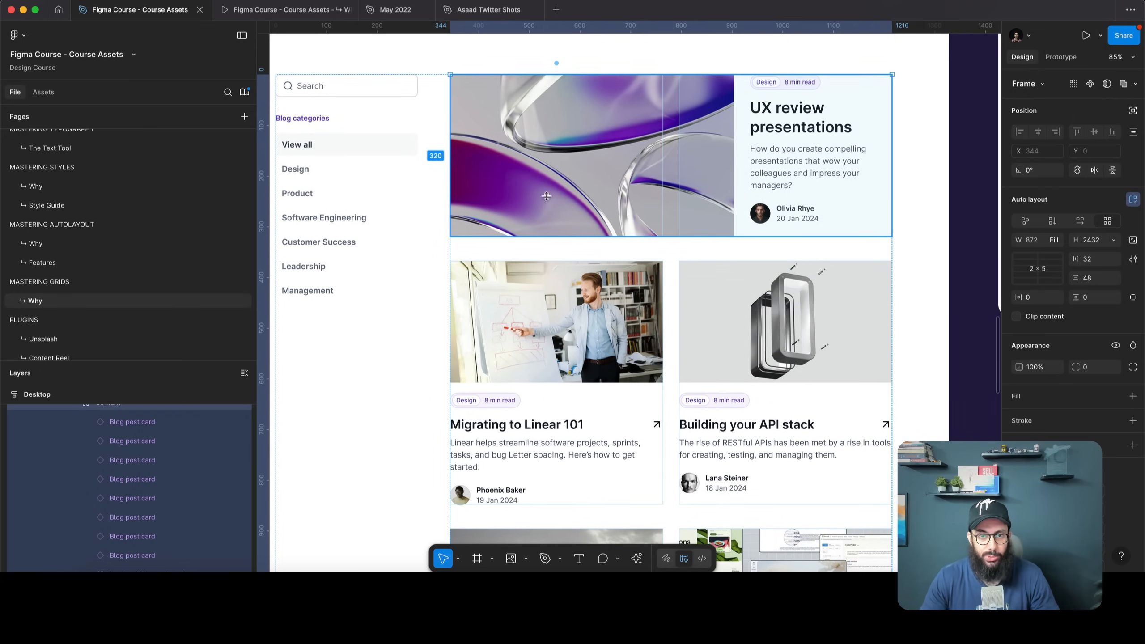
scroll(688, 137, down, 5)
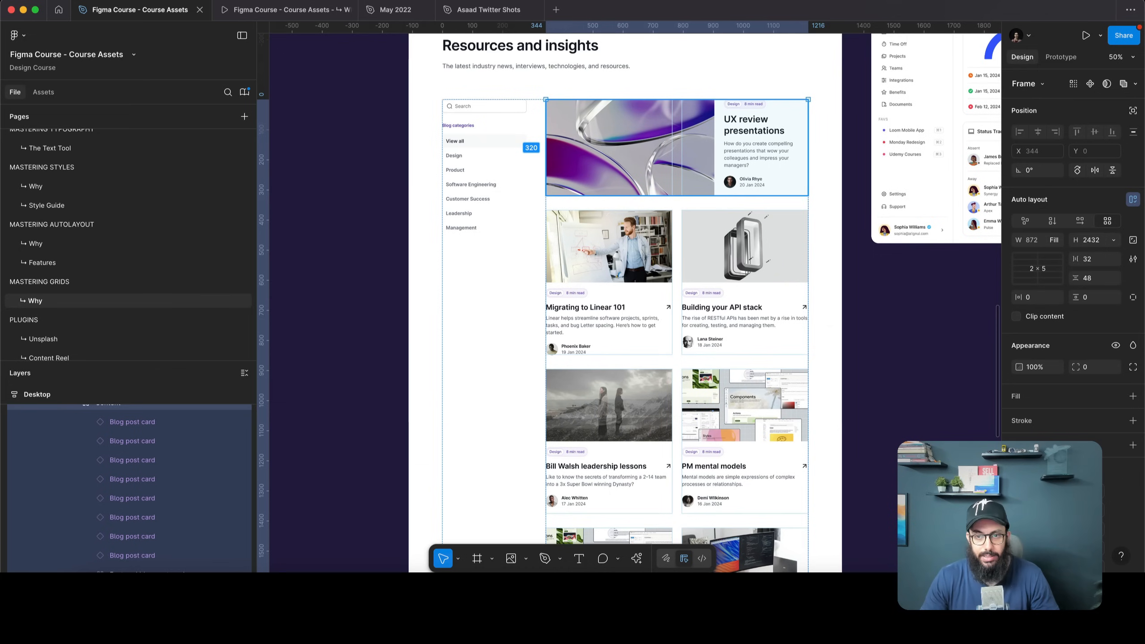
key(Escape)
Move the Building your API stack card into the slot ahead of Migrating to Linear 101
click(623, 252)
click(623, 252)
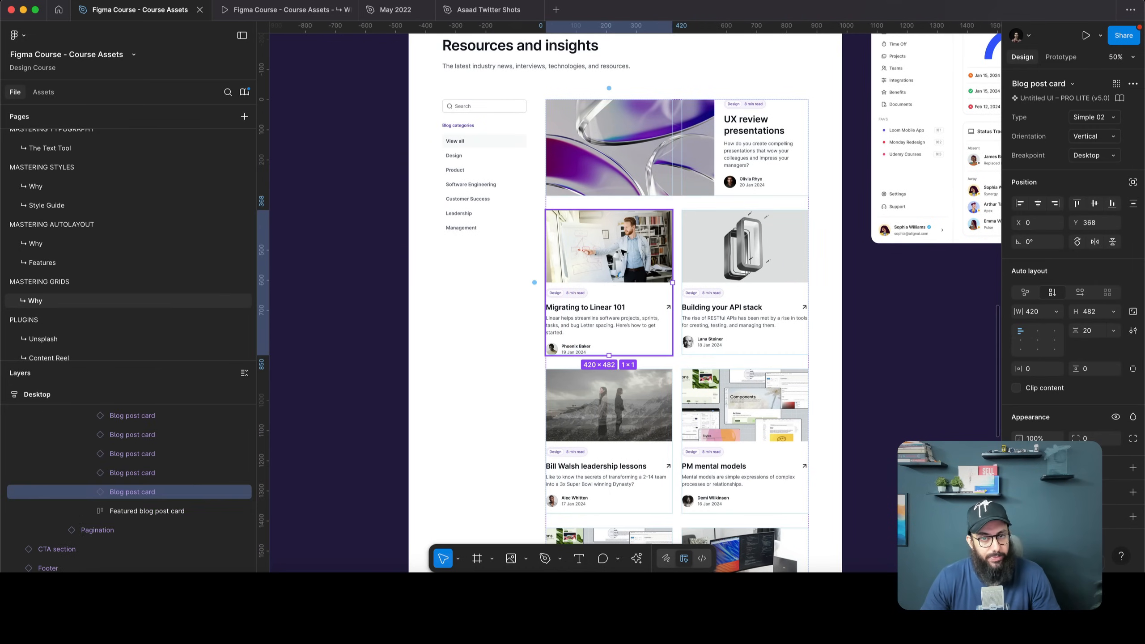
scroll(622, 250, down, 2)
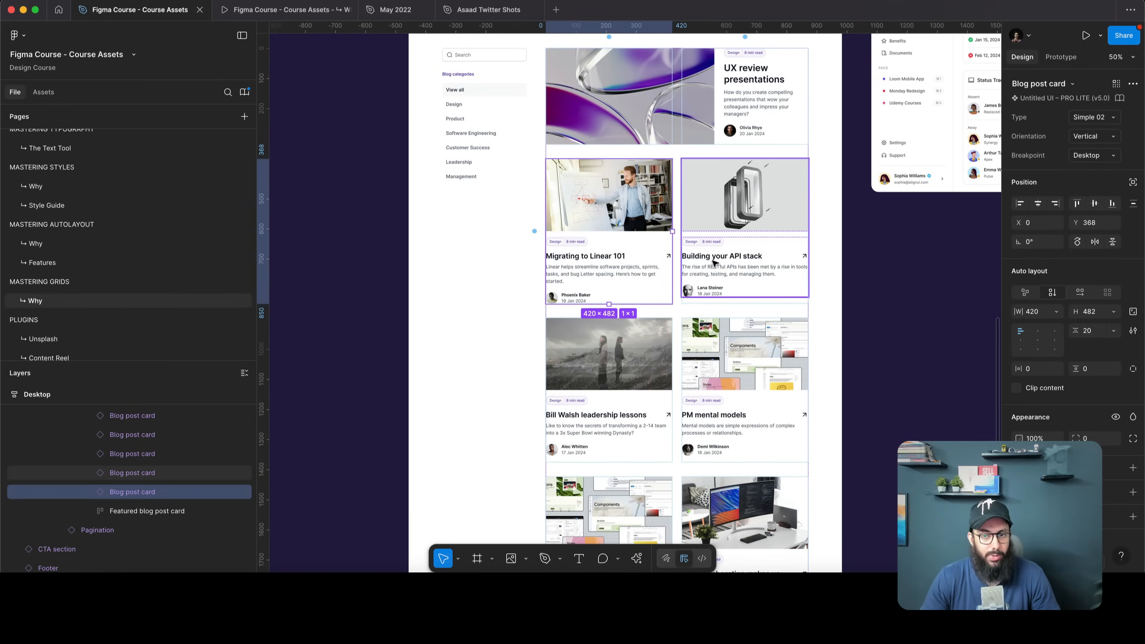
click(712, 264)
drag(713, 259, 602, 356)
click(740, 247)
click(621, 249)
click(681, 255)
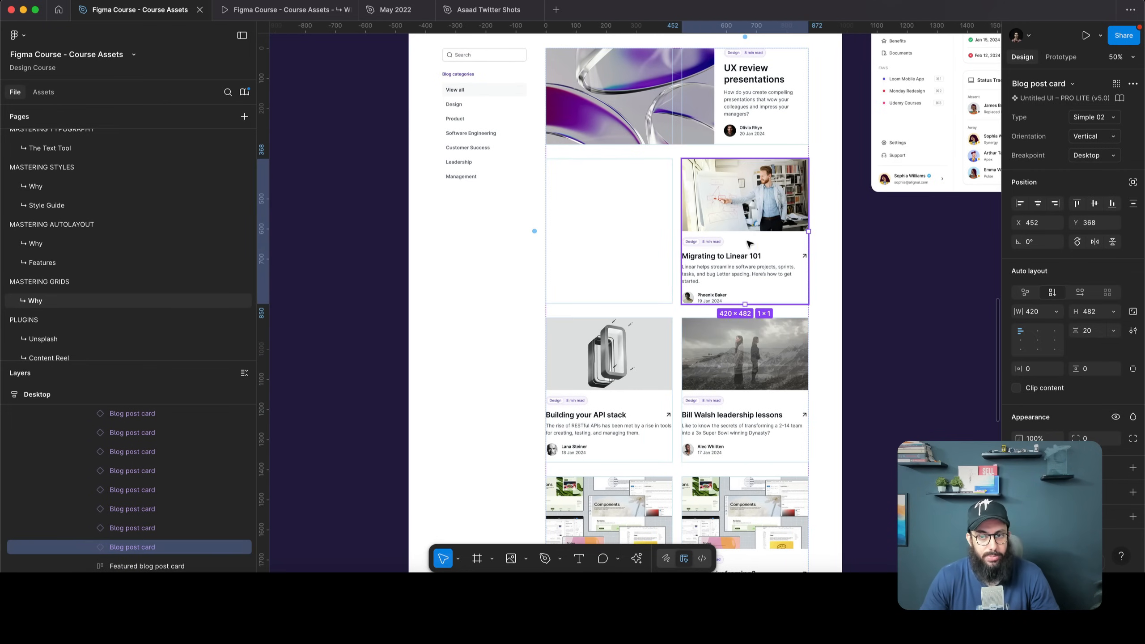
Try stretching Migrating to Linear 101 across two columns, then undo back to single cells
drag(786, 240, 809, 230)
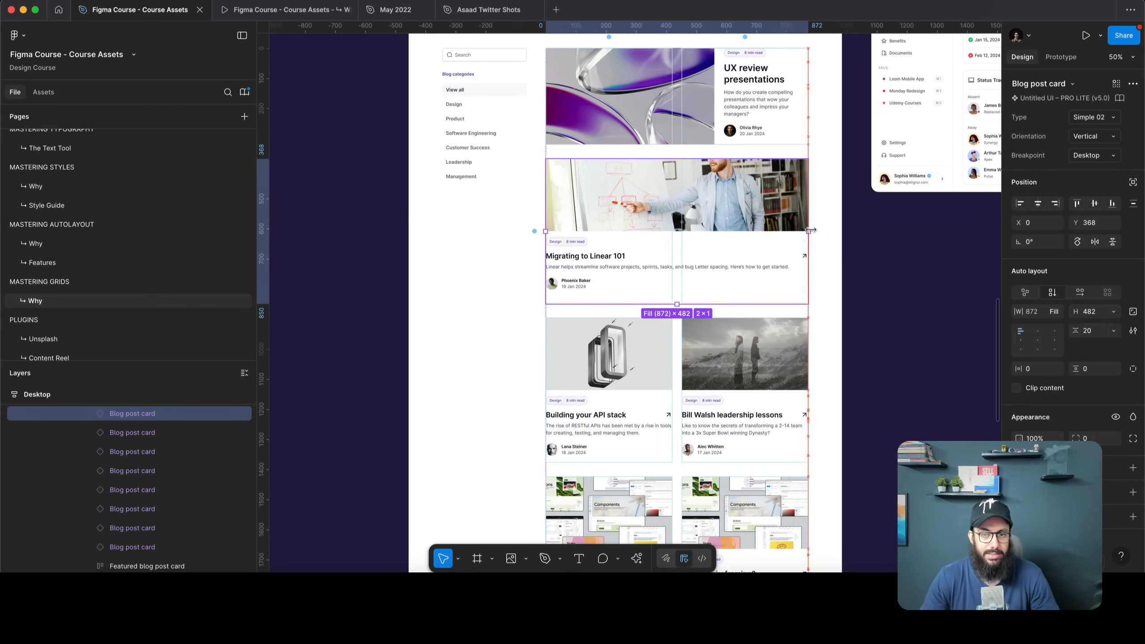
click(869, 254)
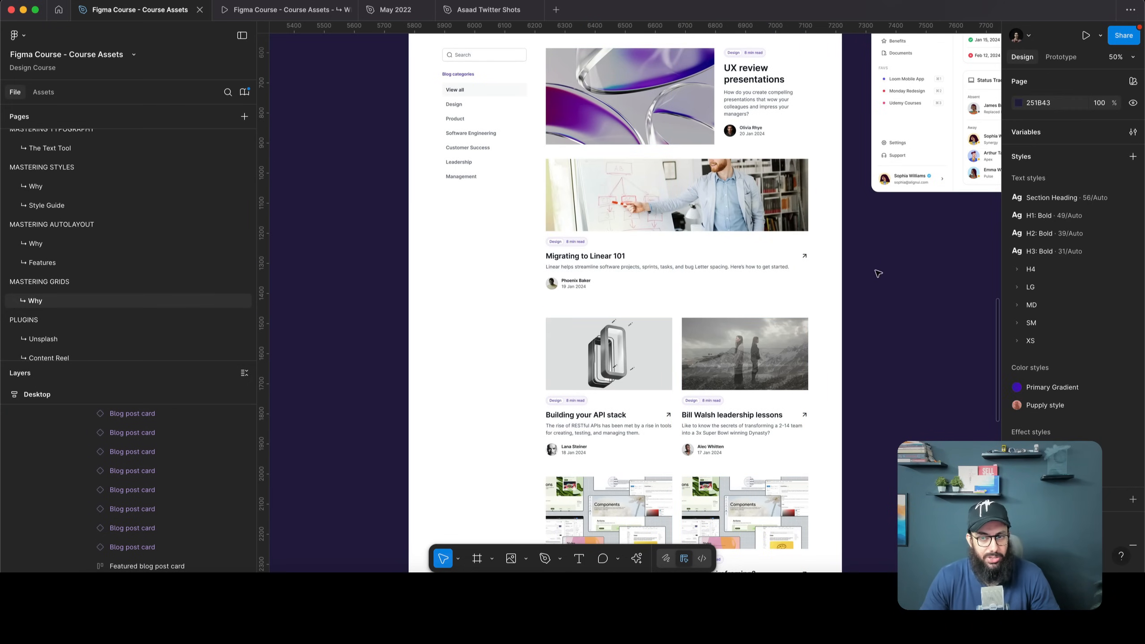
click(674, 224)
double_click(674, 224)
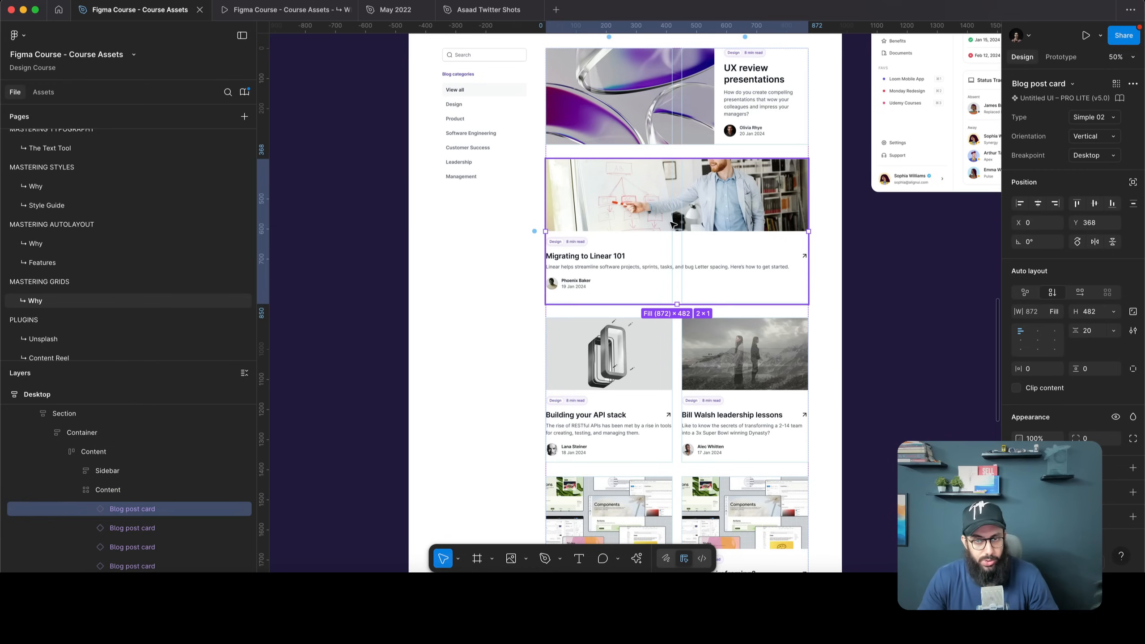
double_click(674, 224)
key(ctrl+z)
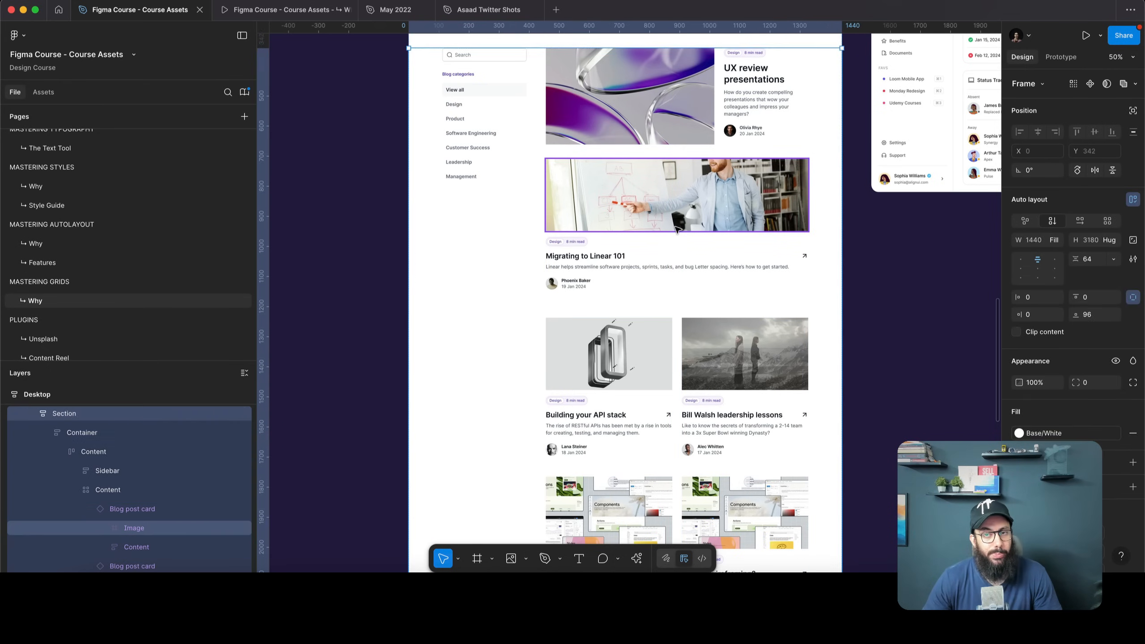
key(ctrl+z)
key(ctrl+z)
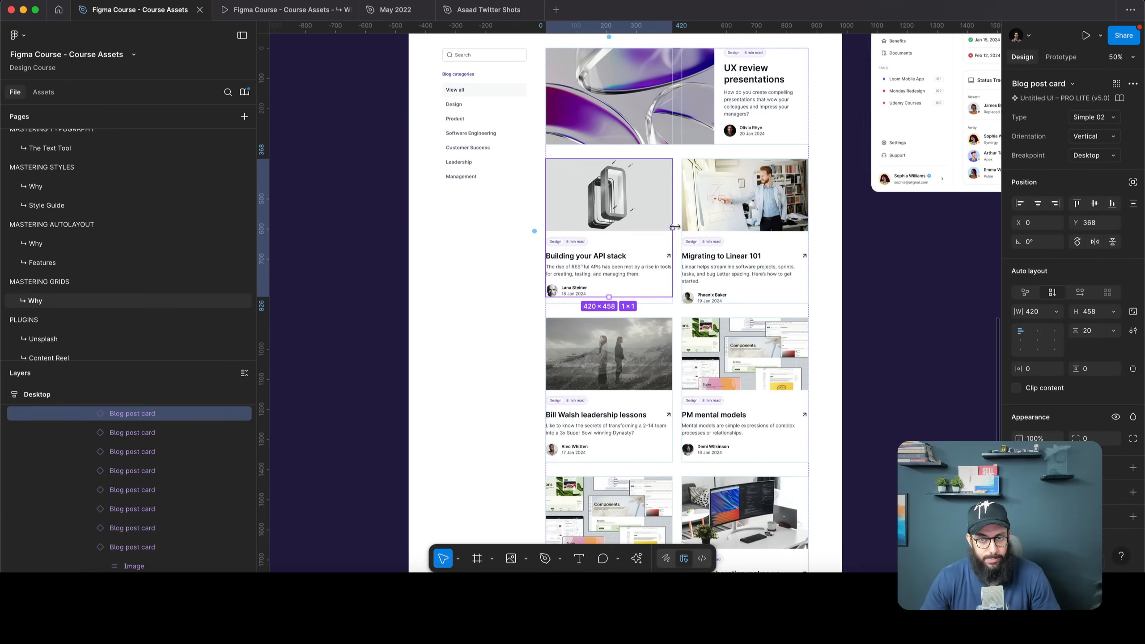
Select the outer Content frame that surrounds the sidebar and card grid
click(837, 266)
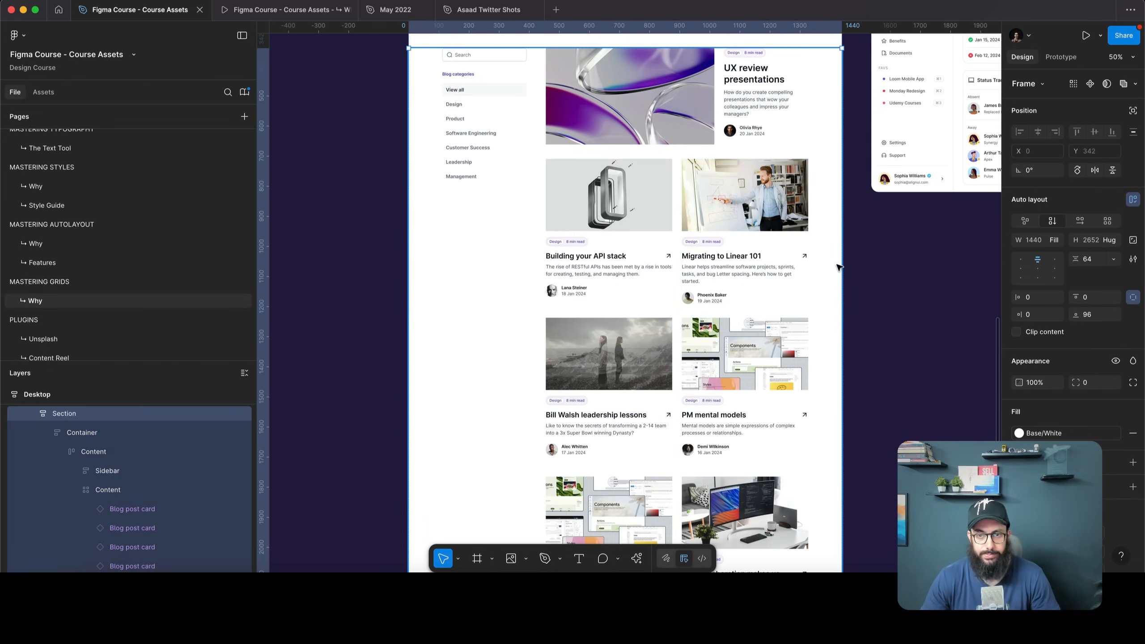
click(618, 146)
scroll(613, 353, up, 3)
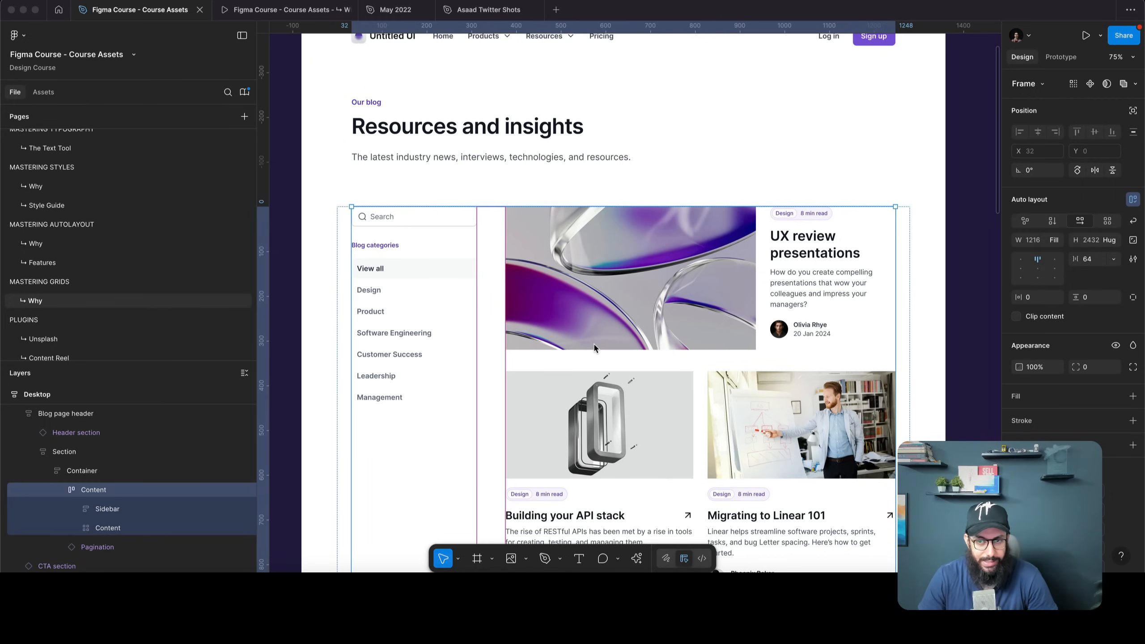
Apply Grid layout to the outer Content frame, giving a 2×1 grid with 64 gaps
click(594, 347)
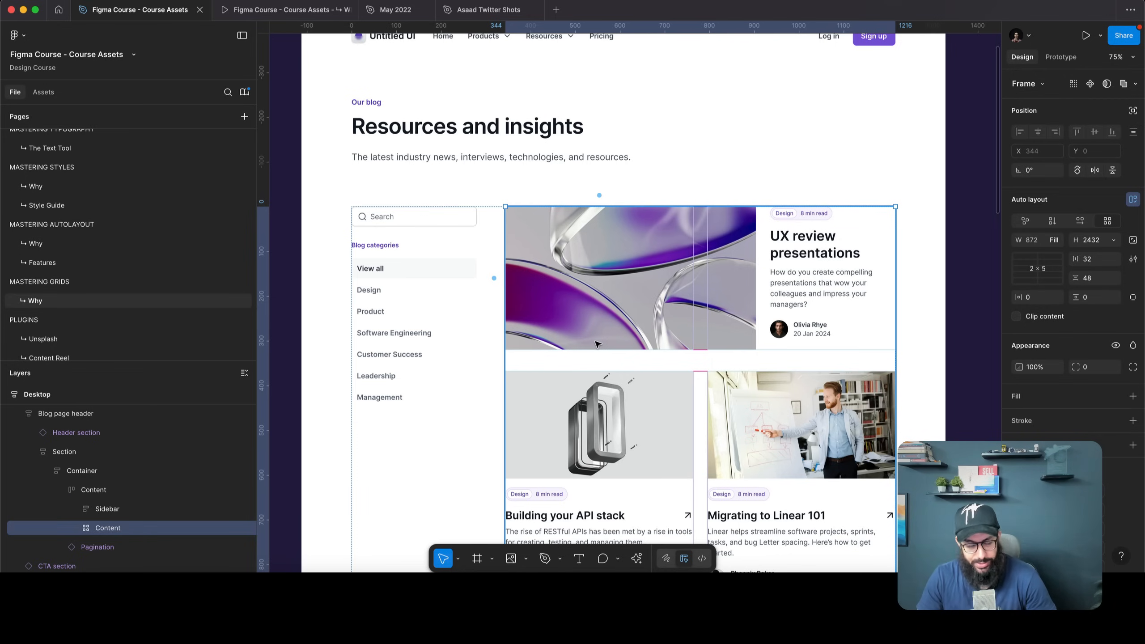
click(488, 307)
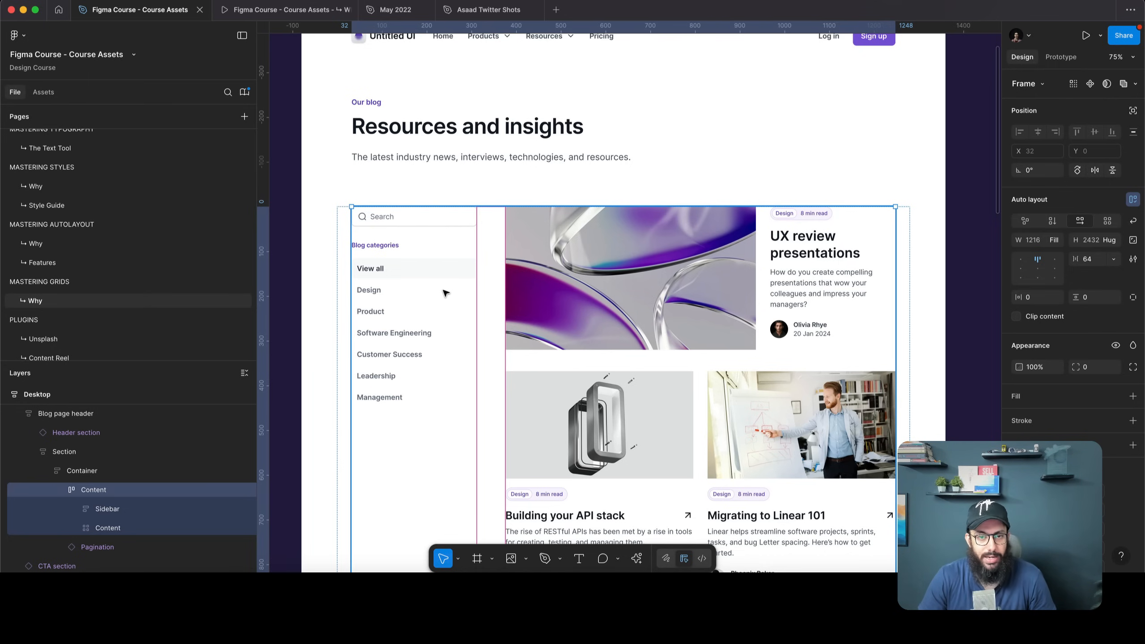
click(427, 262)
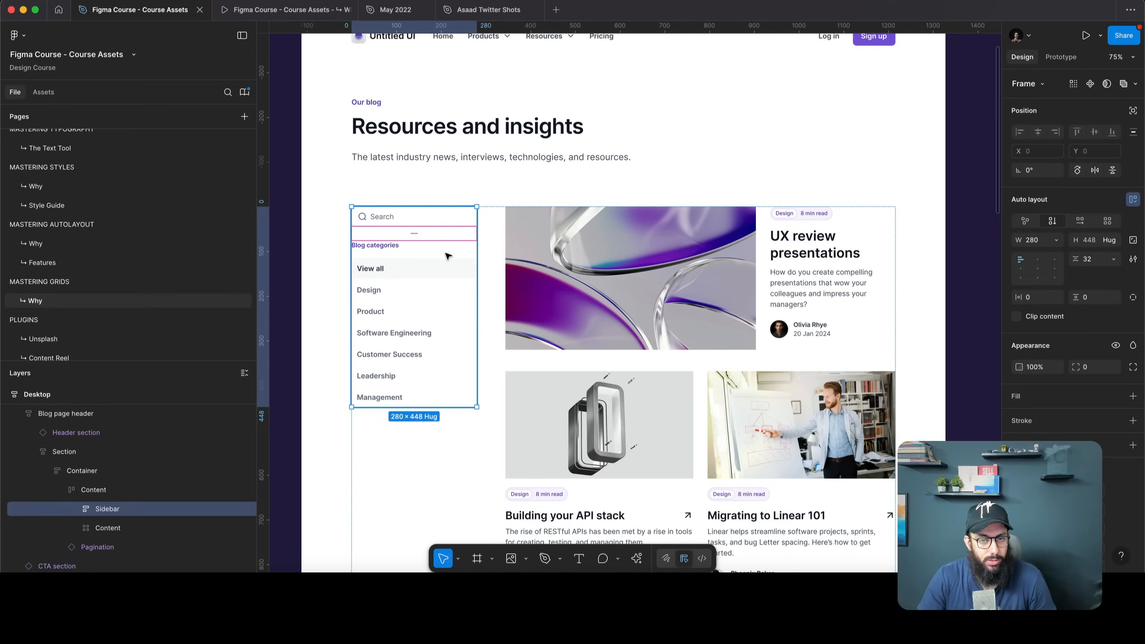
click(605, 239)
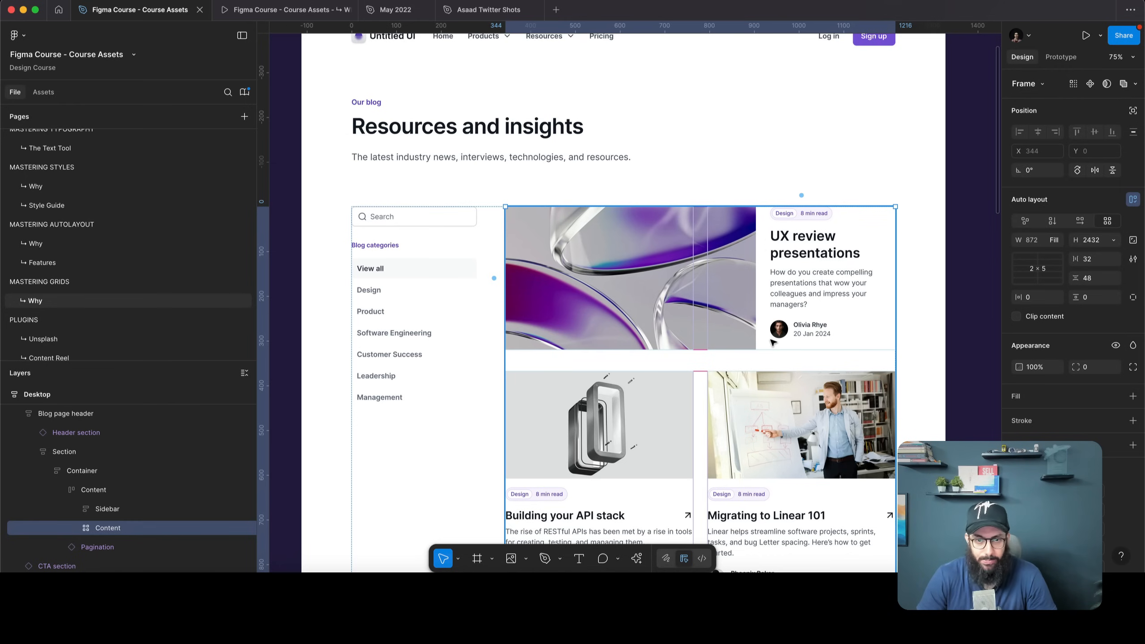
click(470, 253)
click(492, 251)
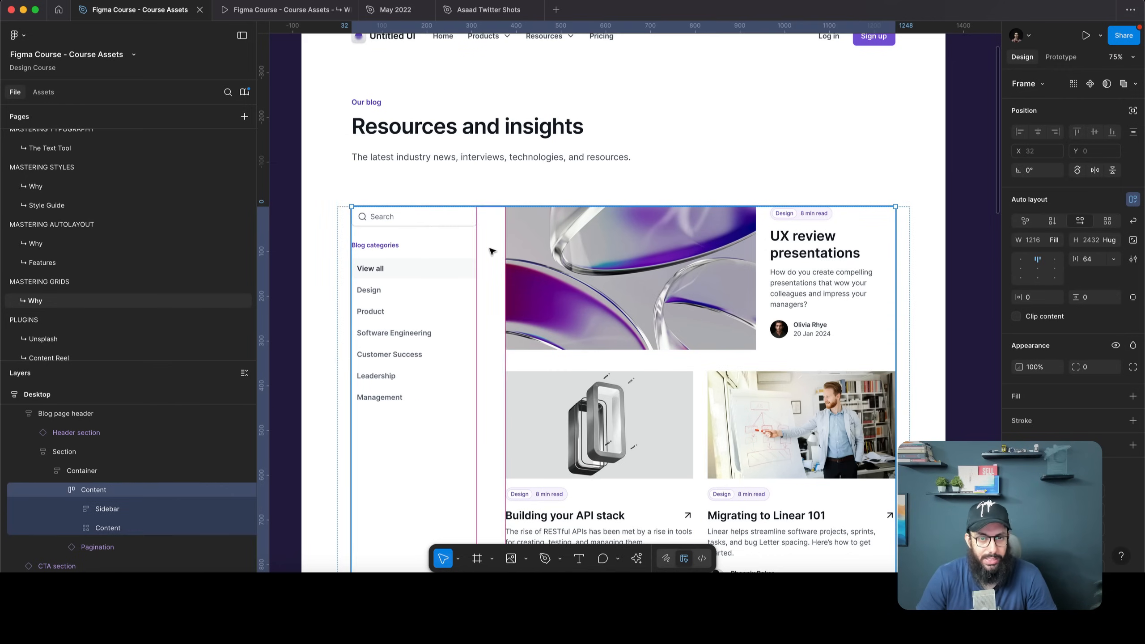
click(1106, 220)
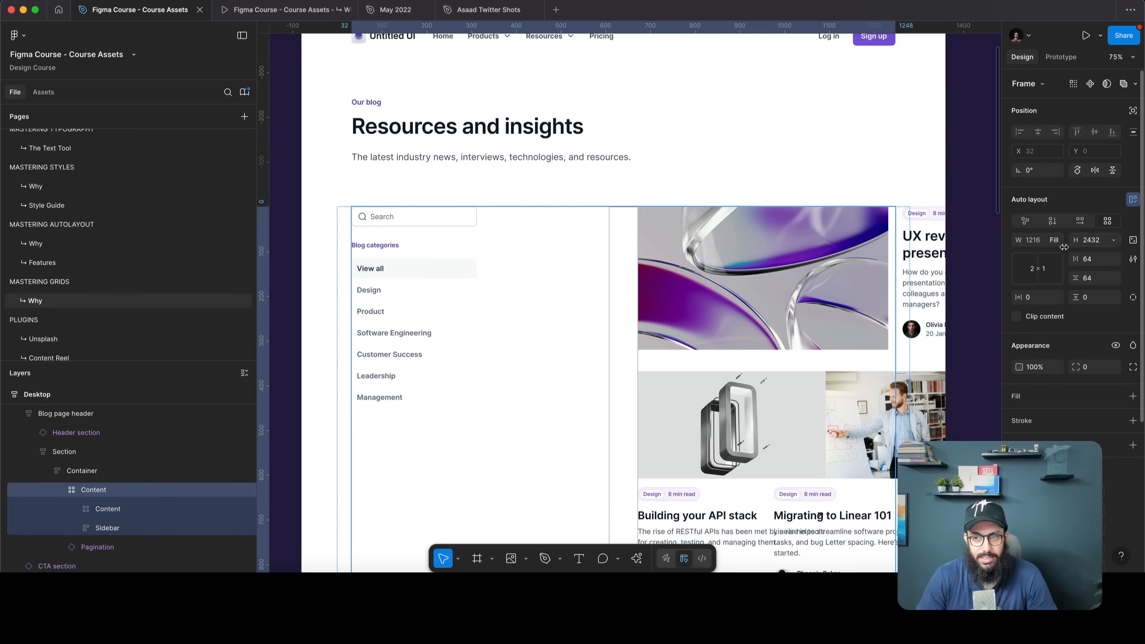
Set the outer Content grid to 12 columns by 1 row and select the inner card grid
click(1037, 269)
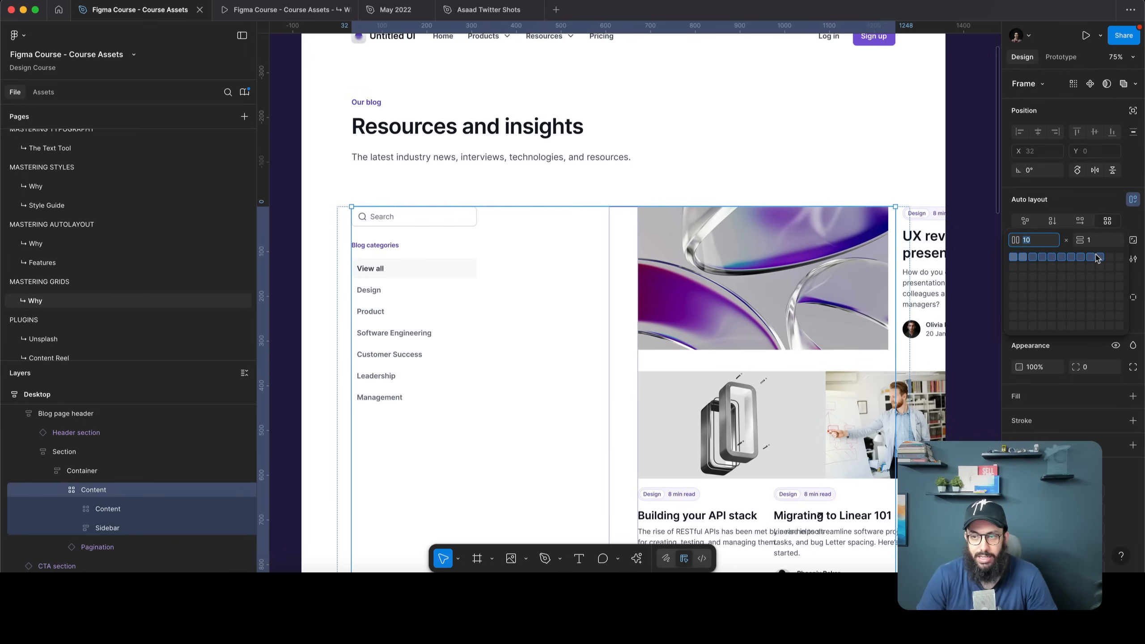
click(1117, 256)
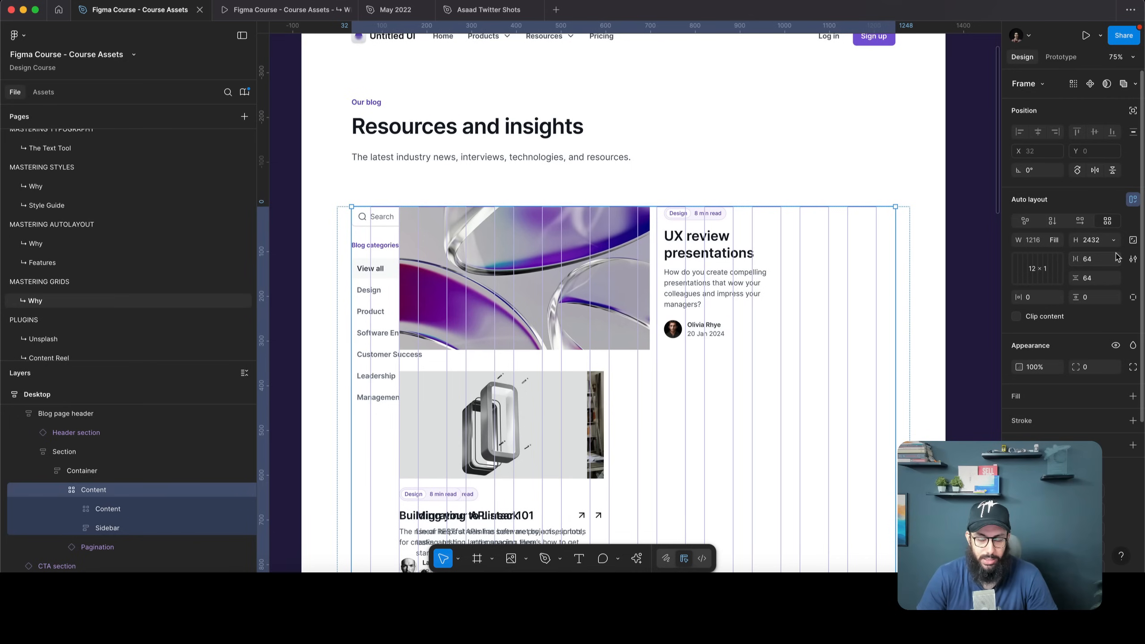
click(447, 269)
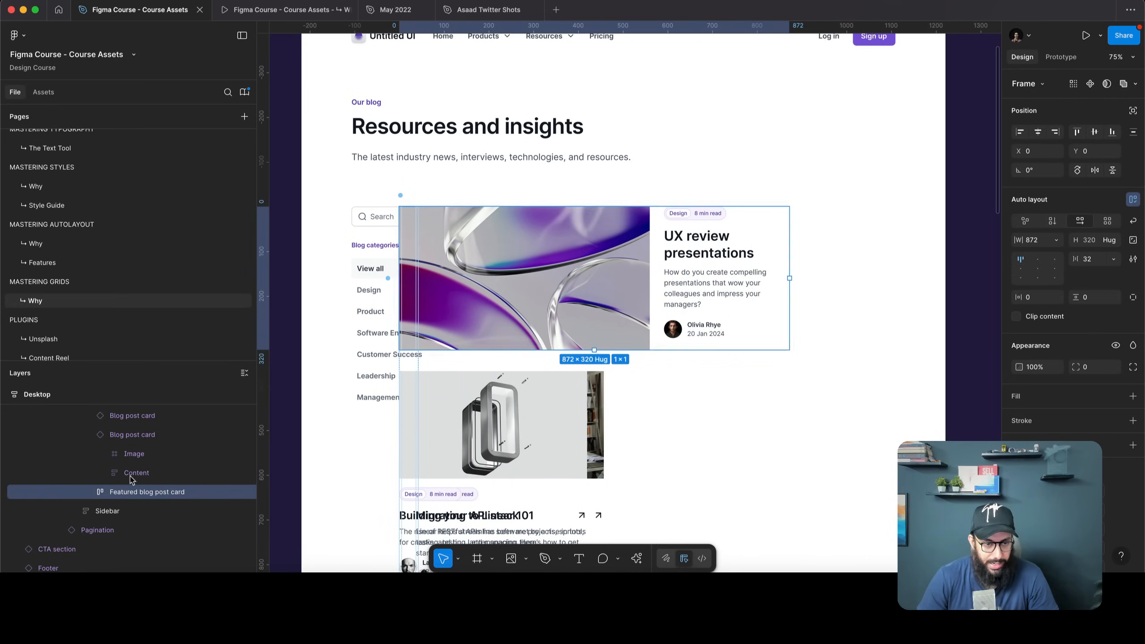
scroll(110, 471, up, 5)
scroll(110, 478, down, 1)
click(108, 494)
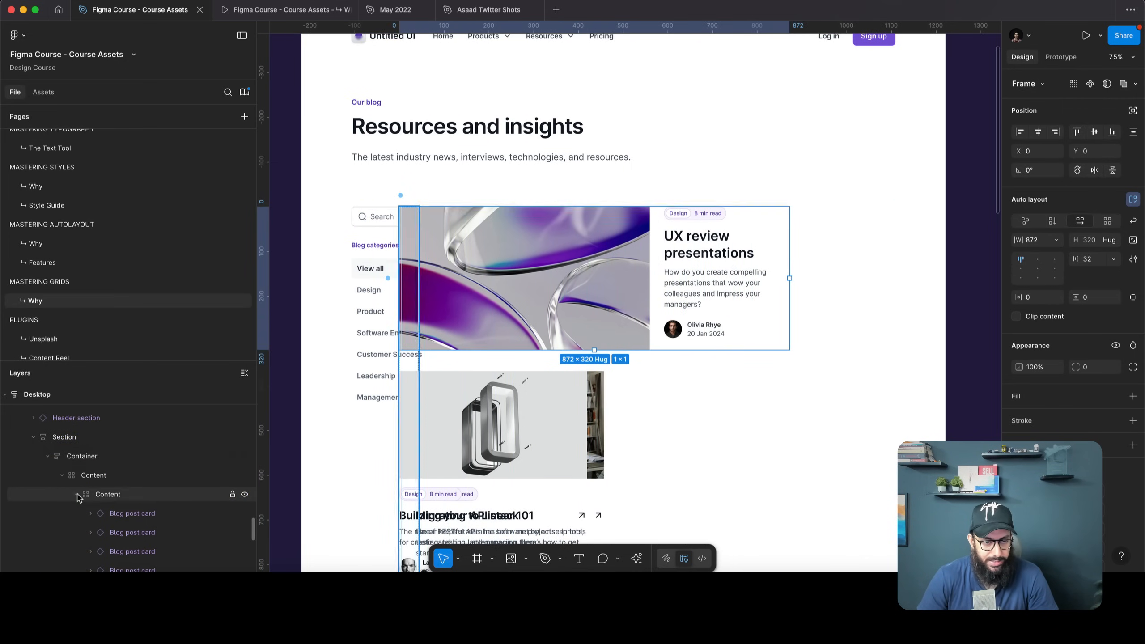
click(76, 494)
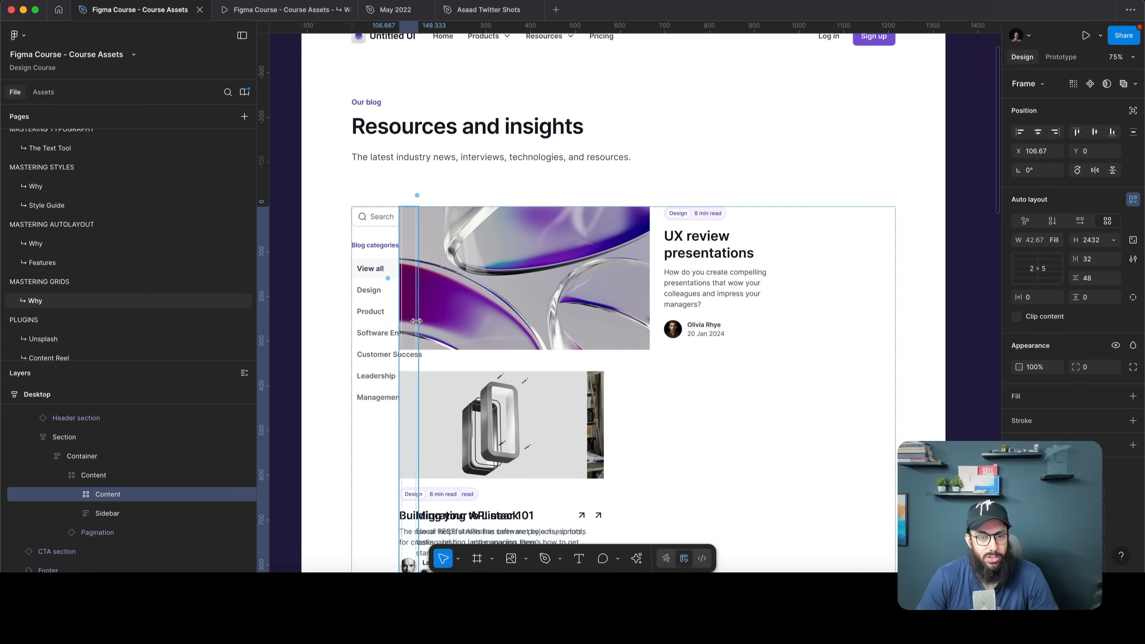
Stretch the card grid across the page, then narrow it from the left to leave room for the sidebar
drag(440, 319, 895, 321)
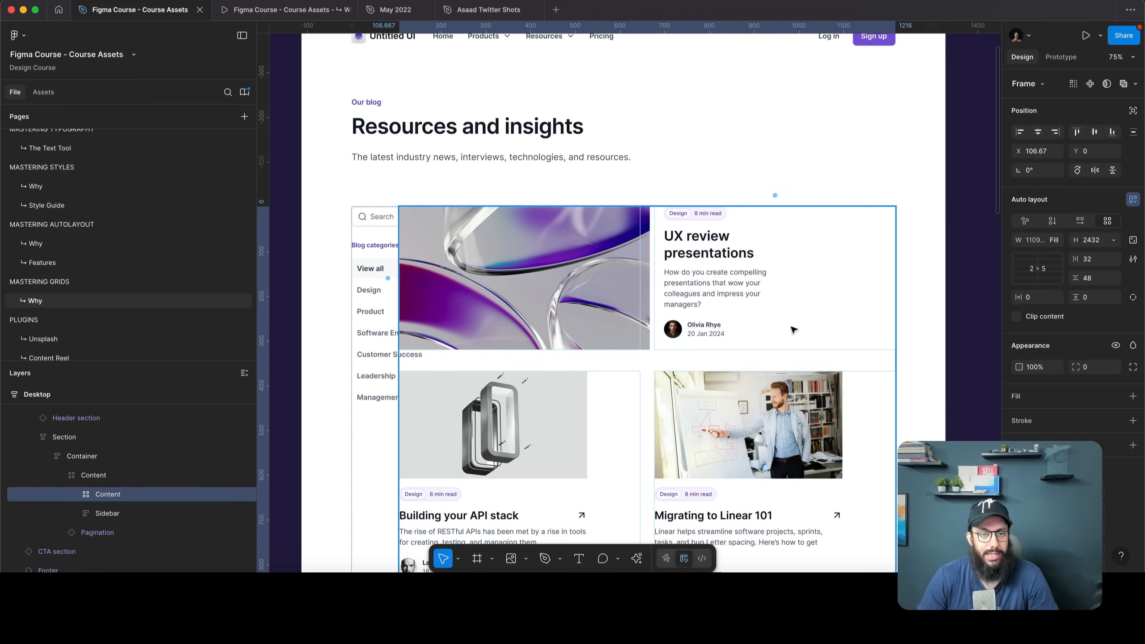
drag(399, 318, 498, 319)
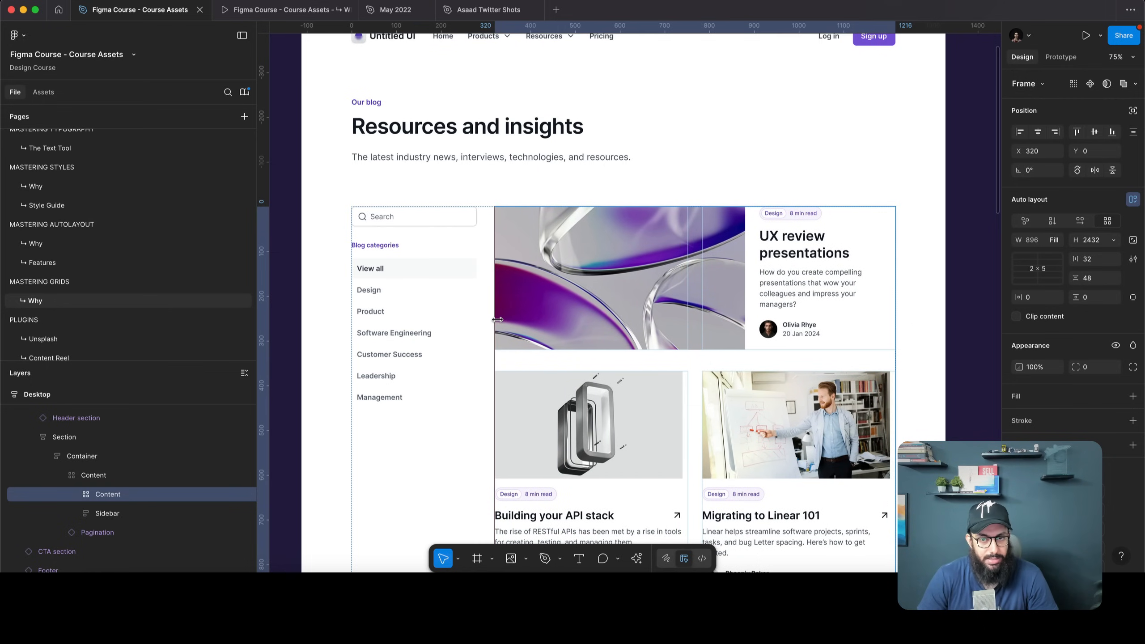
scroll(585, 297, down, 2)
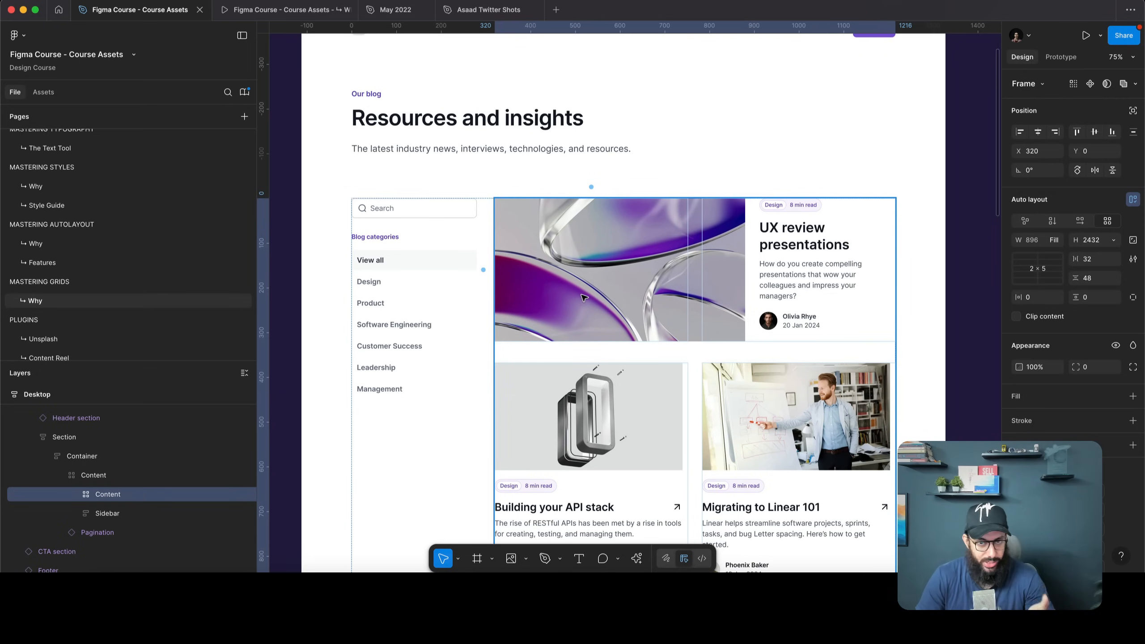
scroll(584, 298, down, 5)
scroll(518, 292, up, 5)
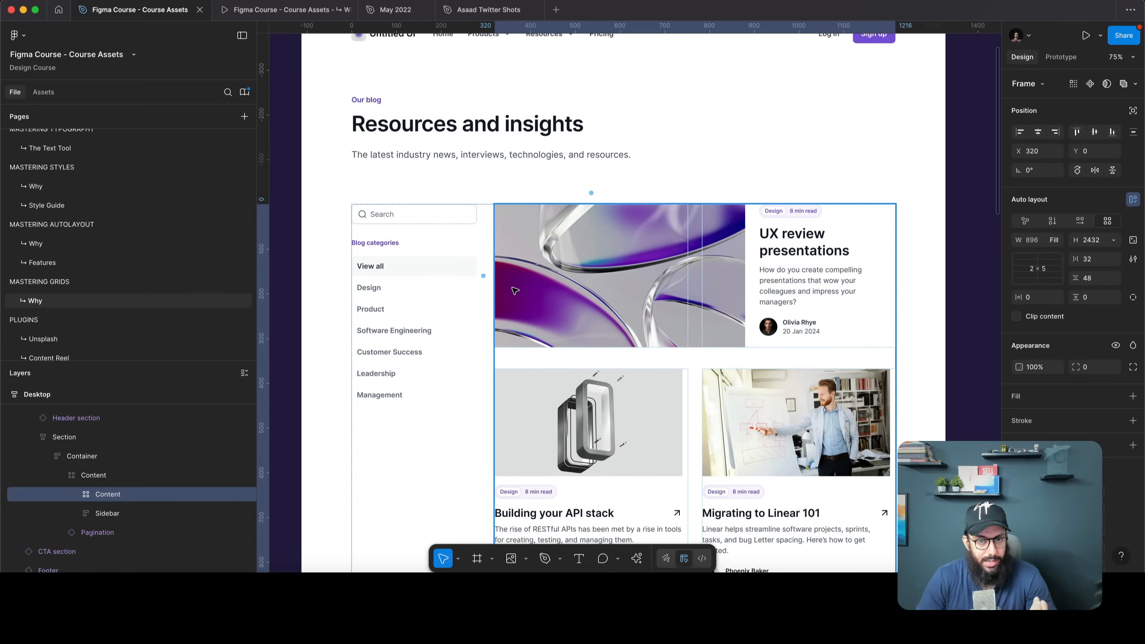
scroll(503, 290, down, 15)
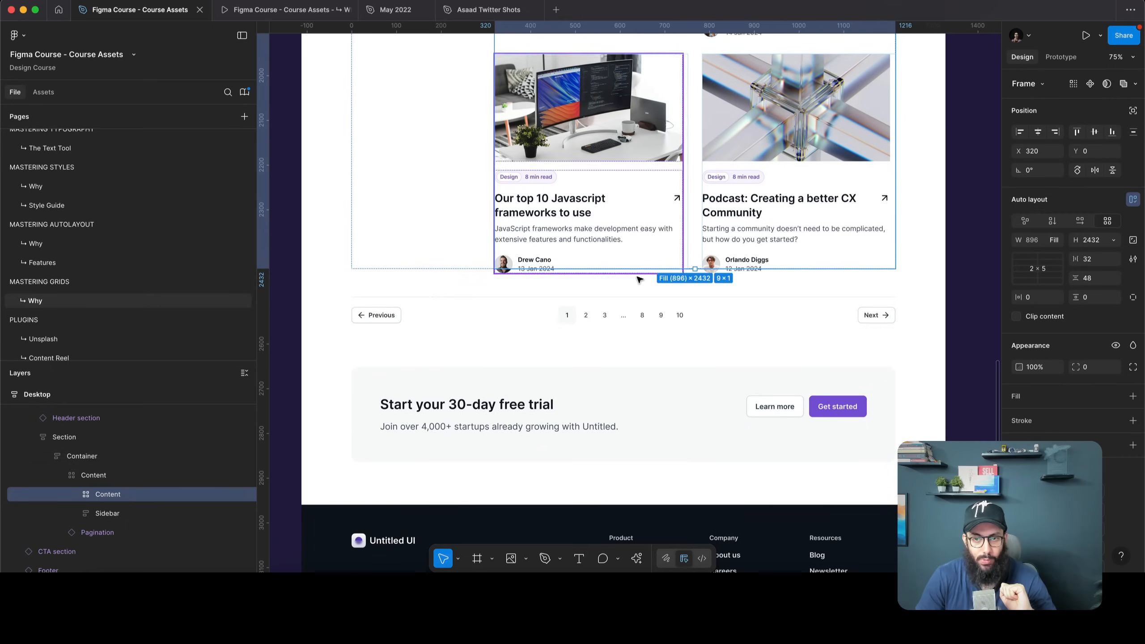
scroll(723, 283, up, 7)
scroll(723, 283, down, 7)
scroll(721, 298, up, 2)
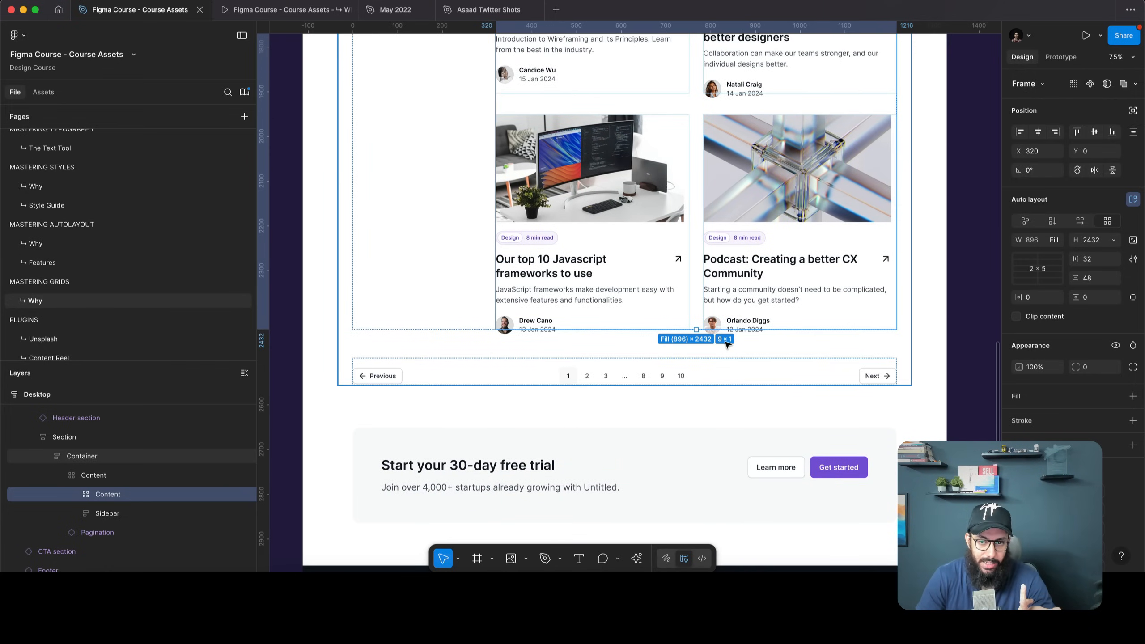
scroll(725, 343, up, 20)
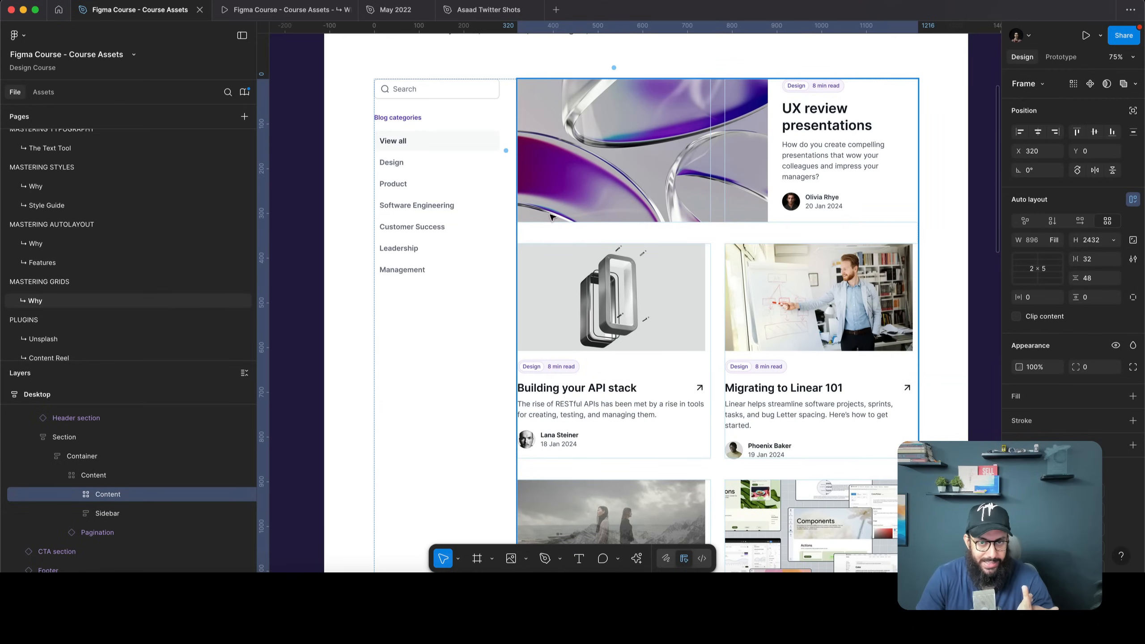
scroll(563, 210, up, 3)
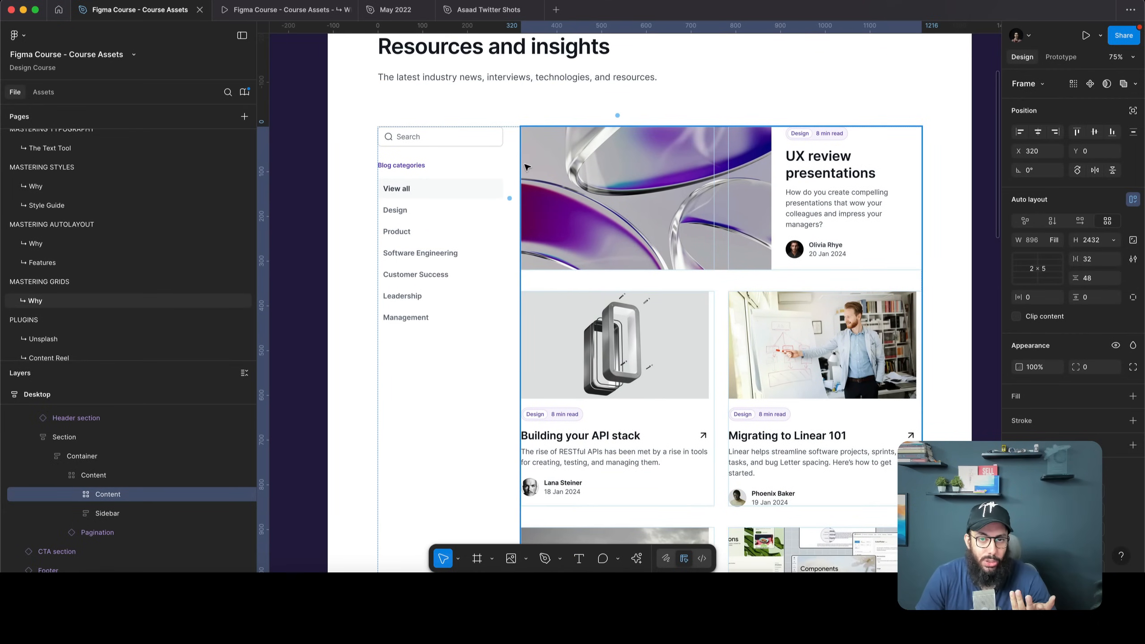
Narrow the card grid to watch the cards reflow, then widen it back
mouse_move(520, 167)
mouse_down()
mouse_move(576, 166)
mouse_move(529, 167)
mouse_up()
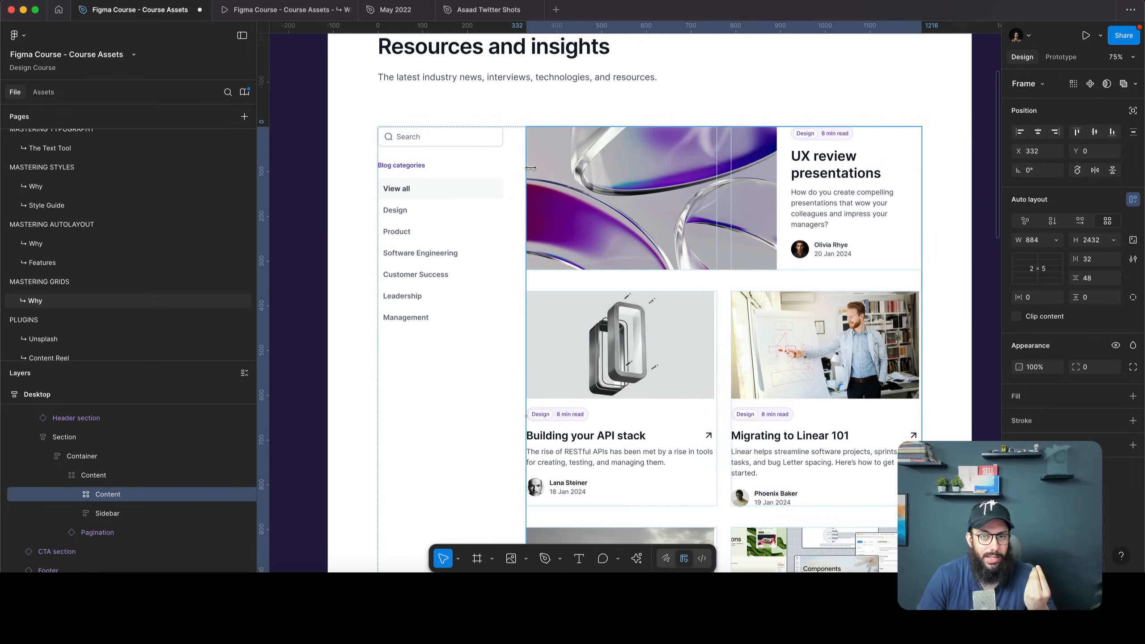
scroll(581, 178, down, 20)
scroll(586, 179, up, 1)
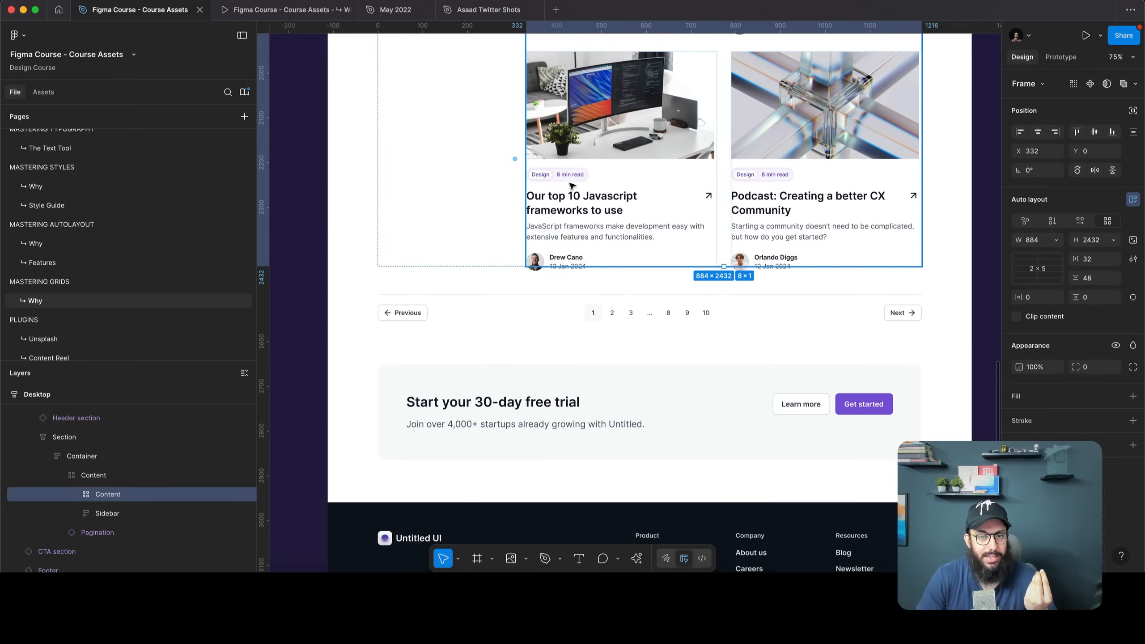
drag(526, 188, 522, 187)
scroll(518, 185, up, 20)
scroll(524, 180, up, 2)
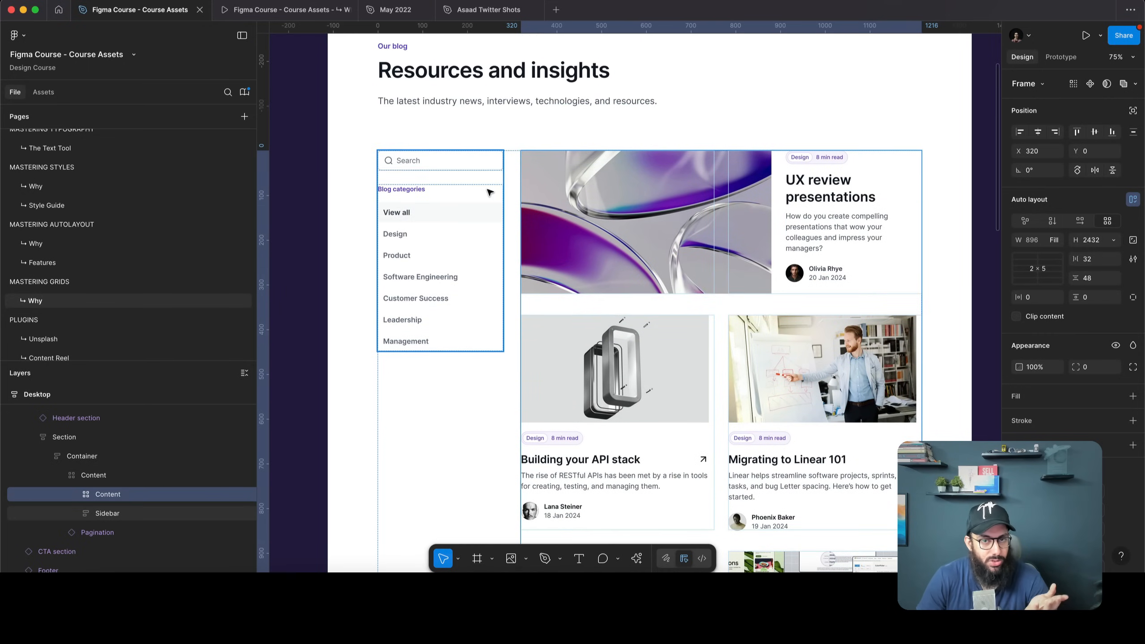
Show the layout grid and make the sidebar fill 3 columns at 256 wide
key(Tab)
drag(499, 229, 491, 231)
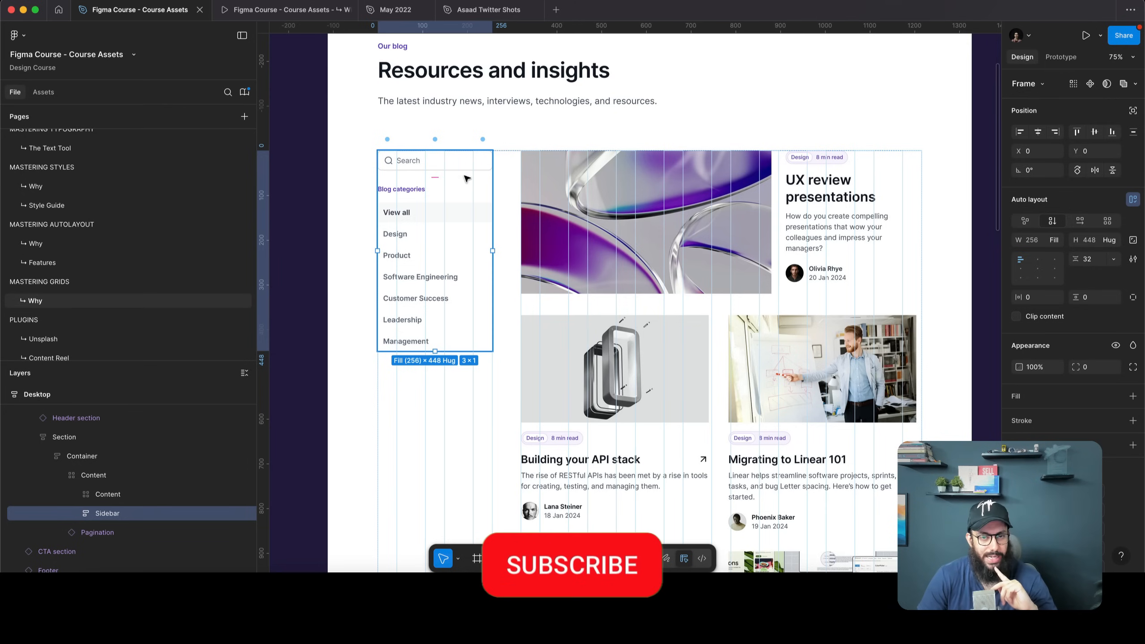
click(508, 186)
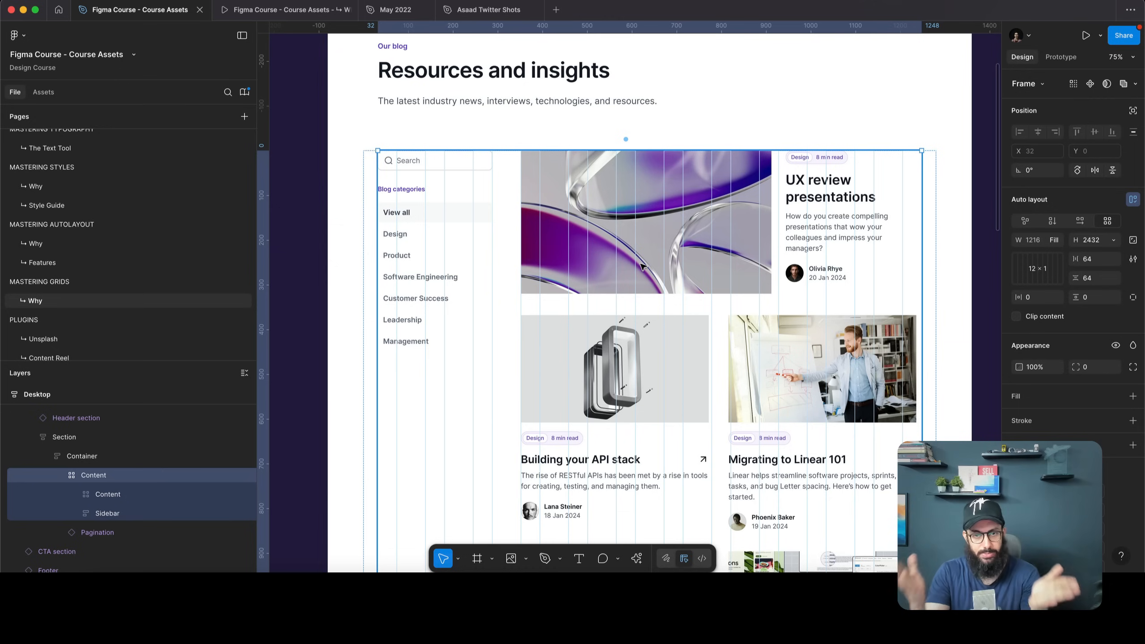
Change the sidebar-to-card-grid gap to 48, narrowing the card grid to 872 wide
click(1099, 258)
text(4)
key(Return)
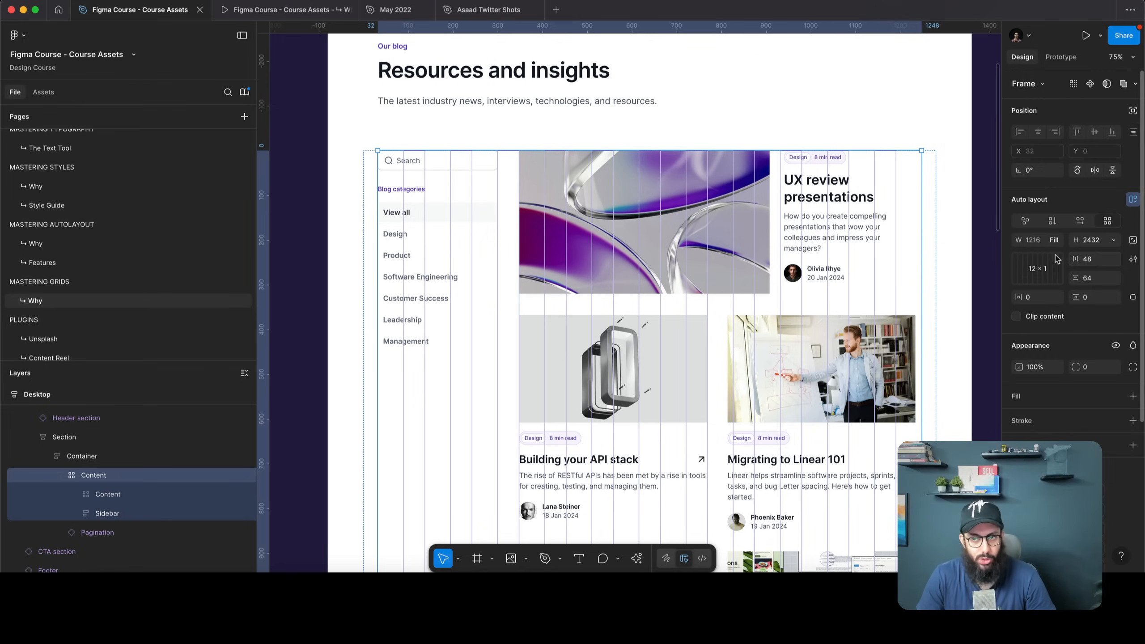
click(982, 206)
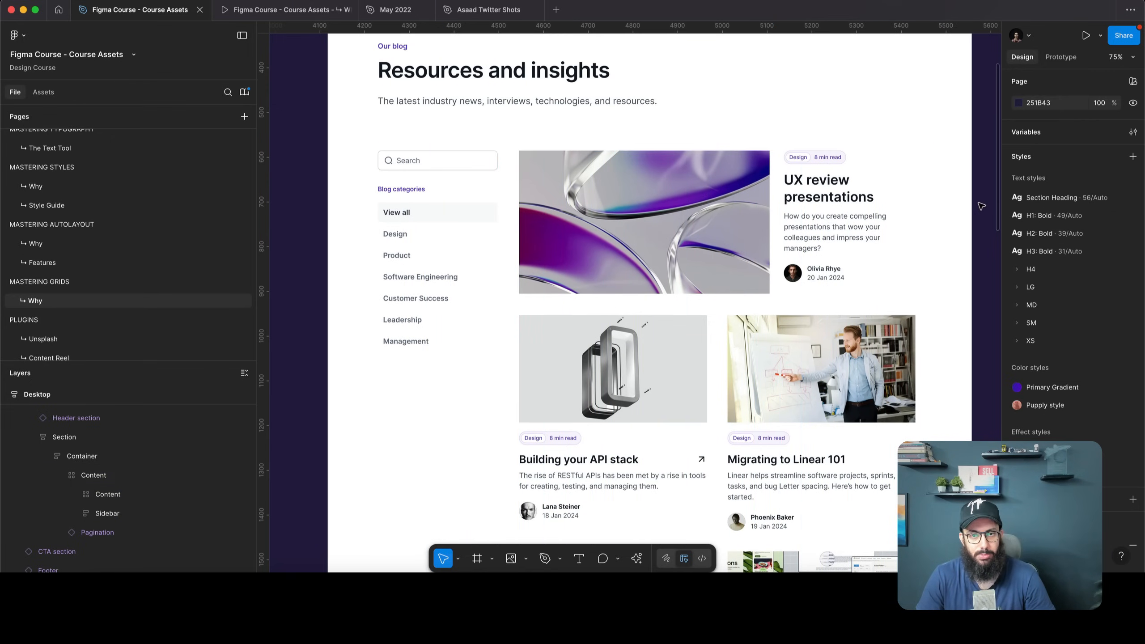
click(587, 230)
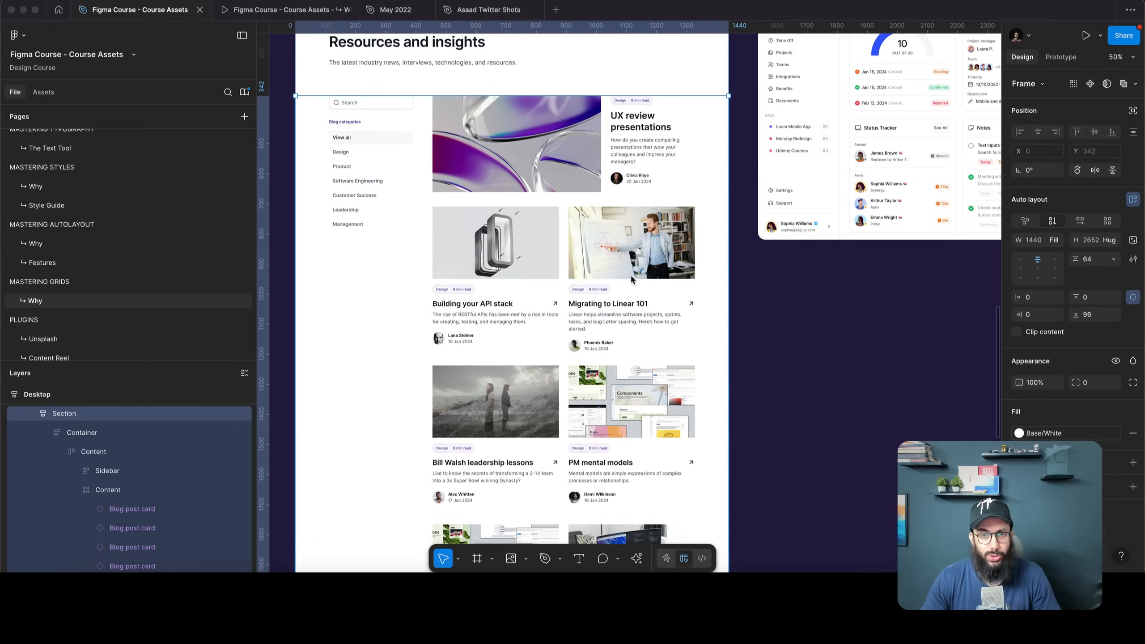
scroll(587, 231, down, 1)
click(587, 231)
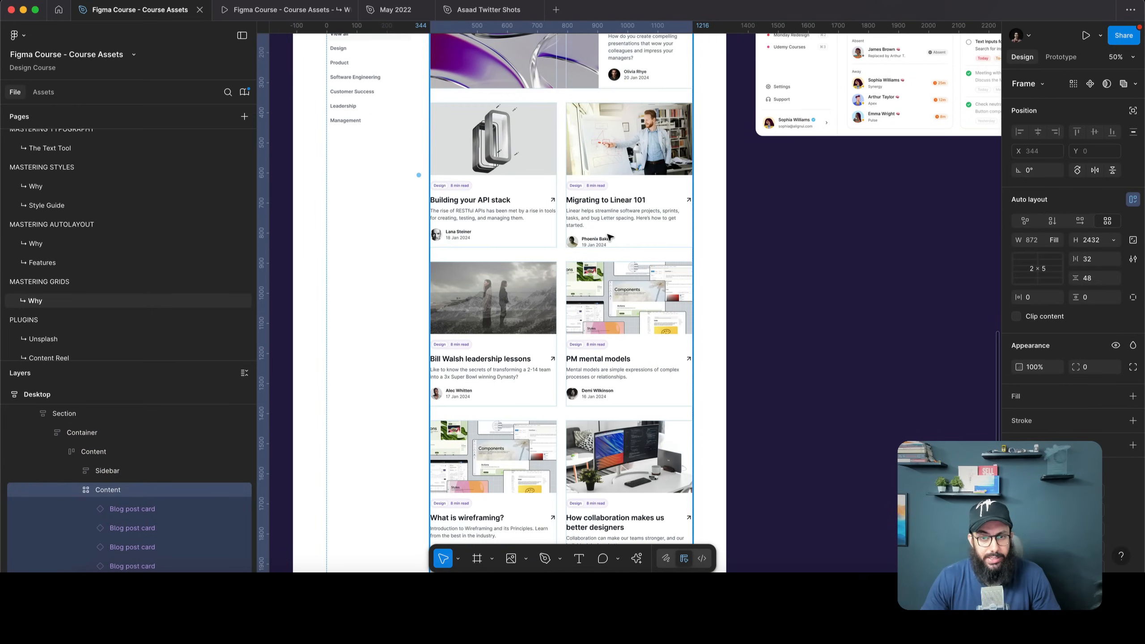
scroll(594, 234, up, 5)
Pan to the Dashboard [HR Management] frame and inspect its widget cards, header and sidebar
scroll(618, 245, right, 8)
scroll(621, 247, up, 3)
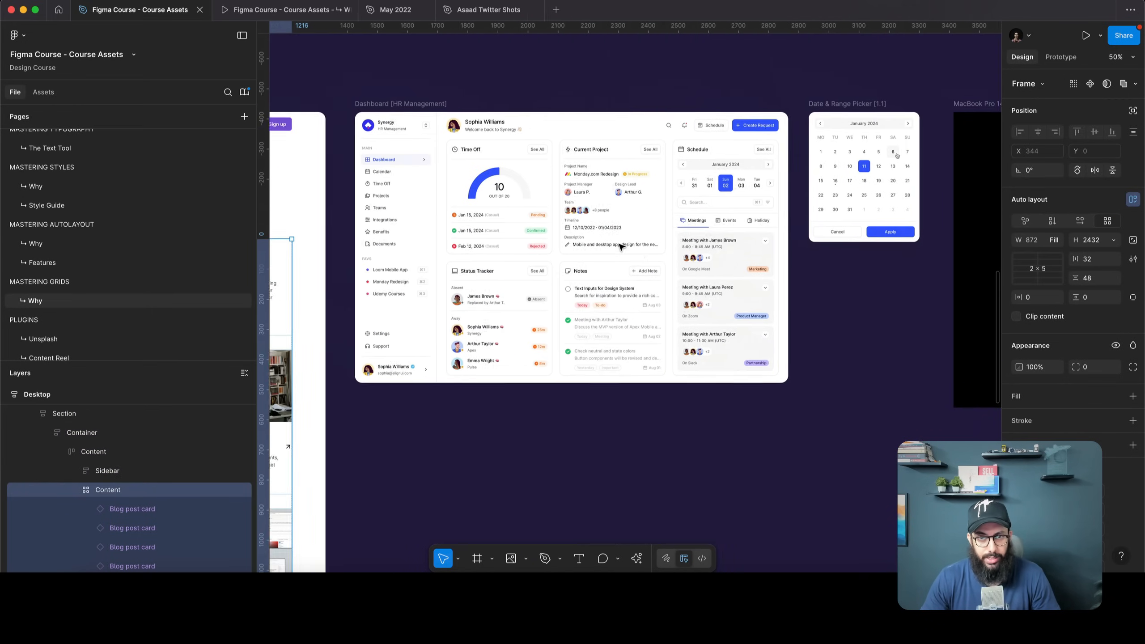
scroll(530, 245, up, 2)
click(530, 244)
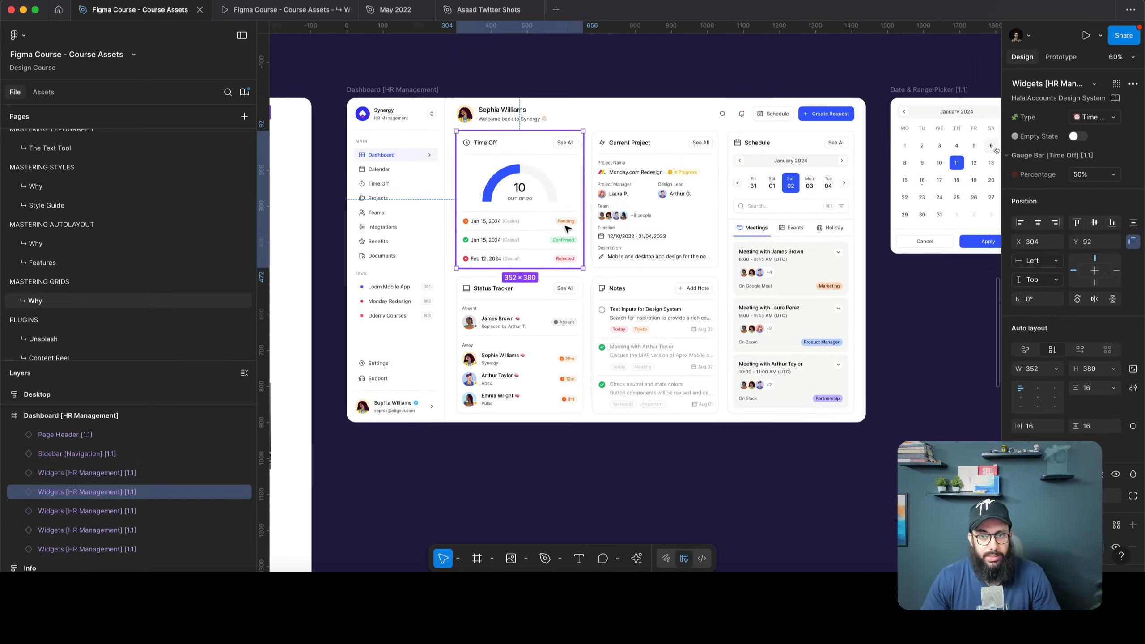
click(652, 229)
click(538, 117)
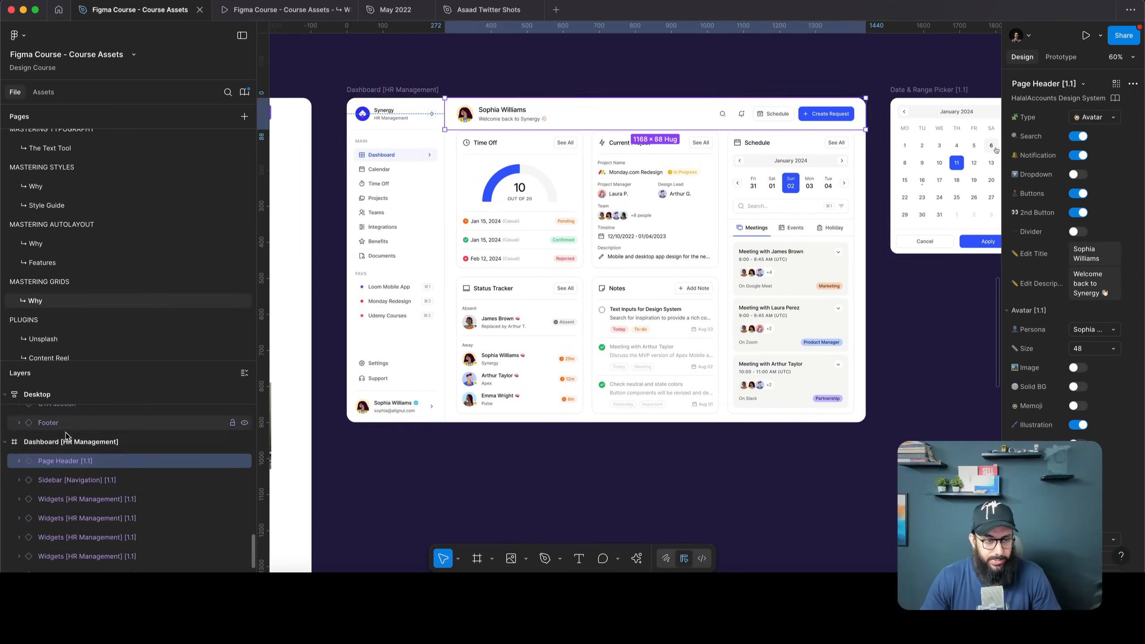
click(89, 415)
click(397, 291)
click(522, 243)
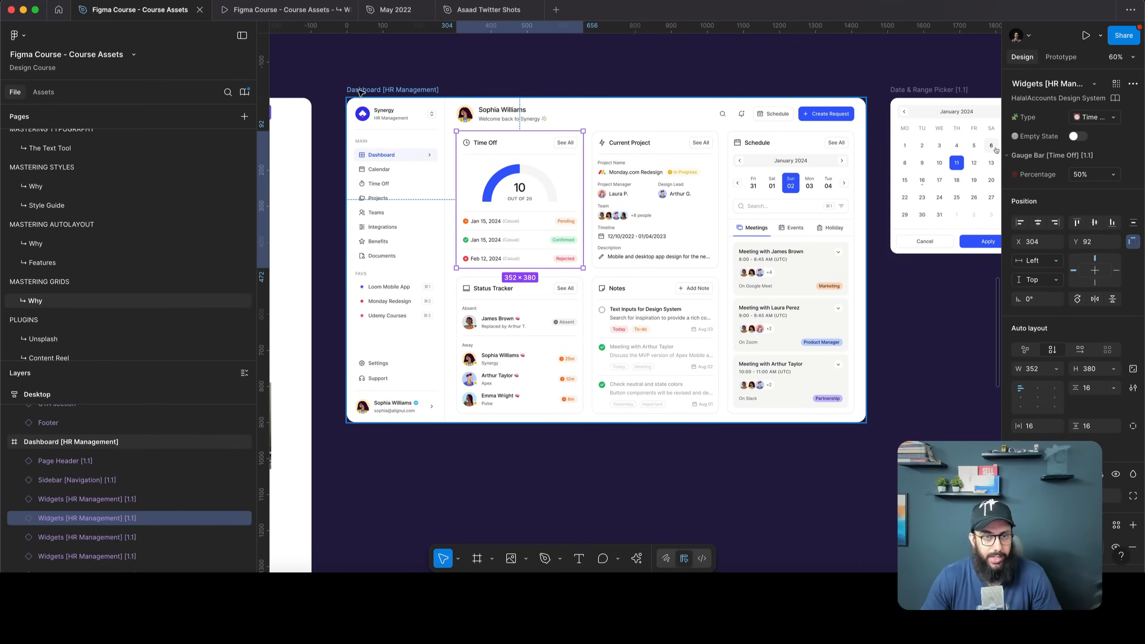
key(Escape)
Fit the 1440 × 900 dashboard in view and inspect its sidebar, Time Off card and header
scroll(766, 403, right, 3)
scroll(766, 404, down, 2)
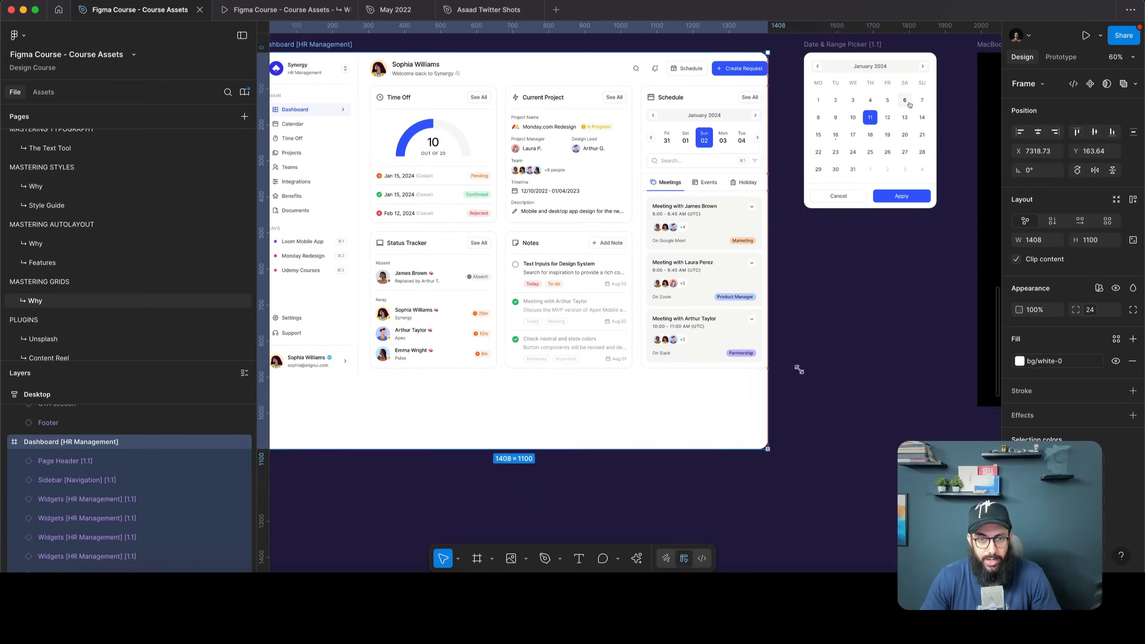
key(shift+2)
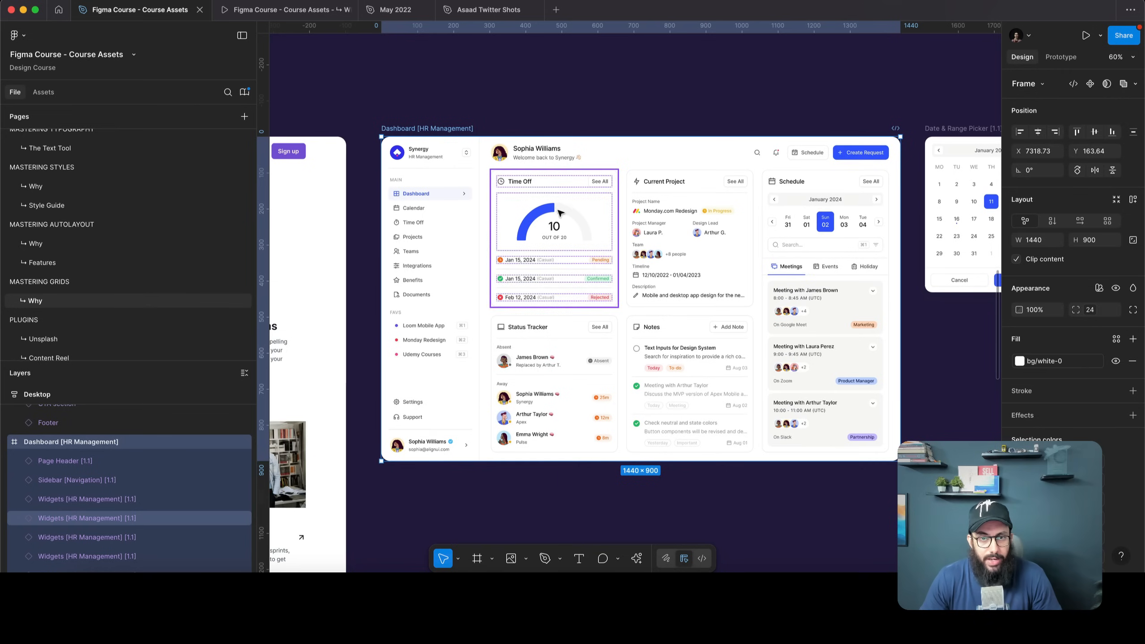
click(453, 189)
click(550, 211)
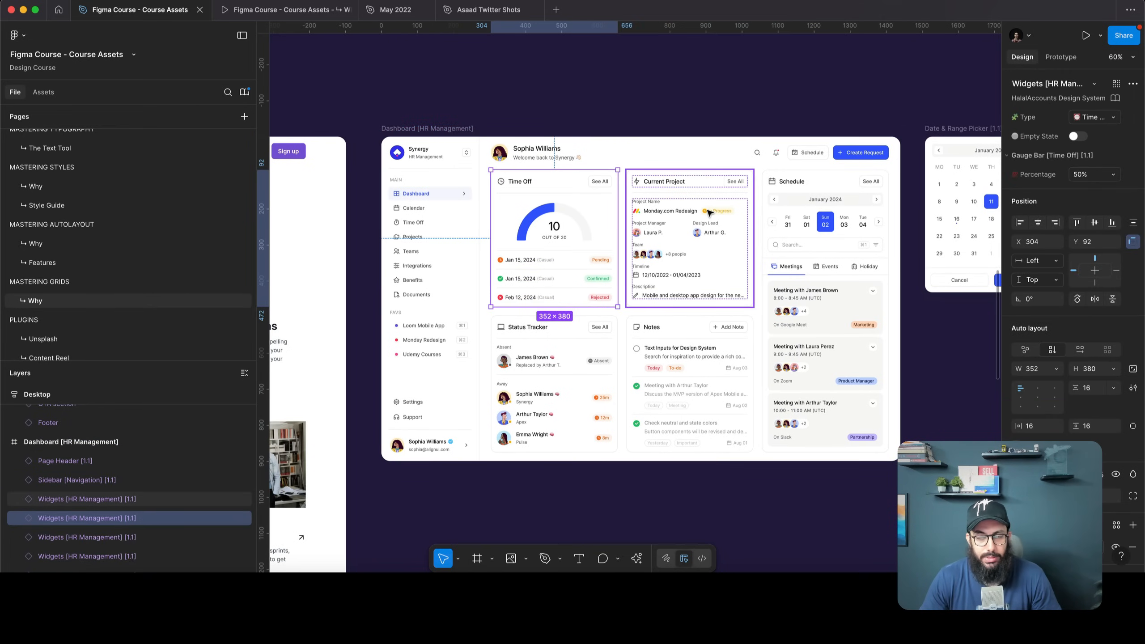
click(630, 155)
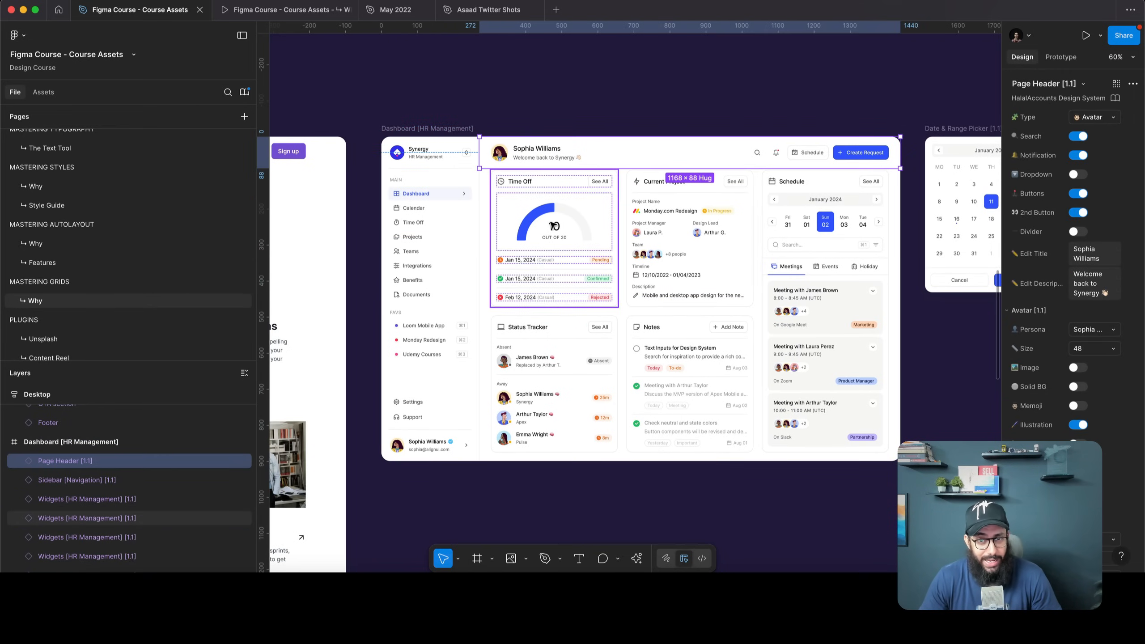
scroll(711, 279, down, 2)
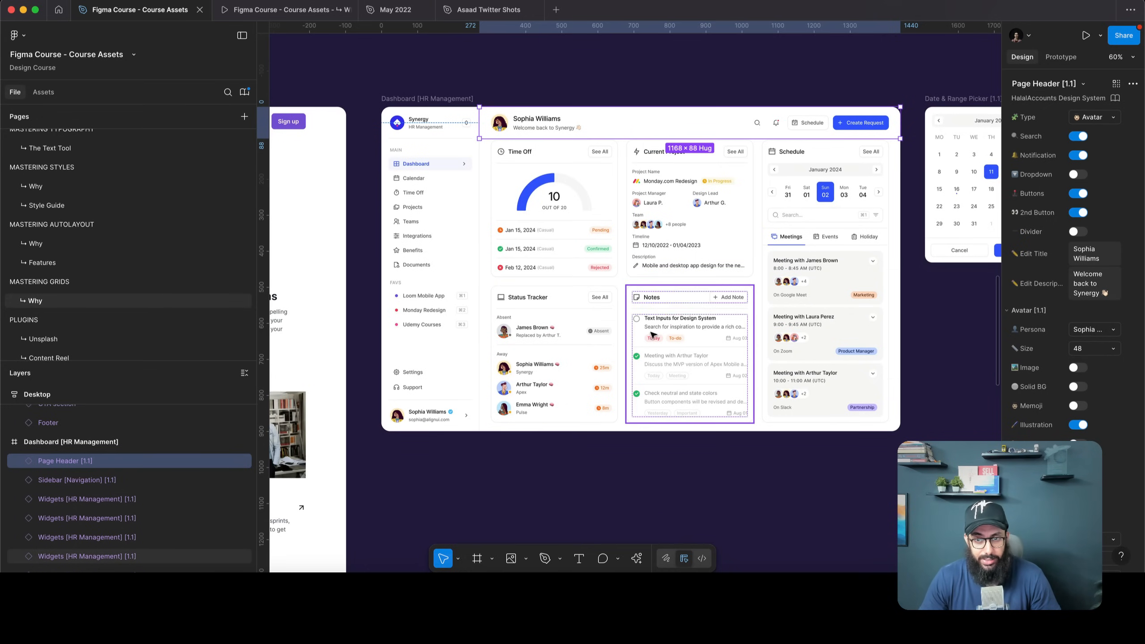
click(554, 207)
shift+click(689, 208)
shift+click(555, 356)
shift+click(690, 356)
key(shift+a)
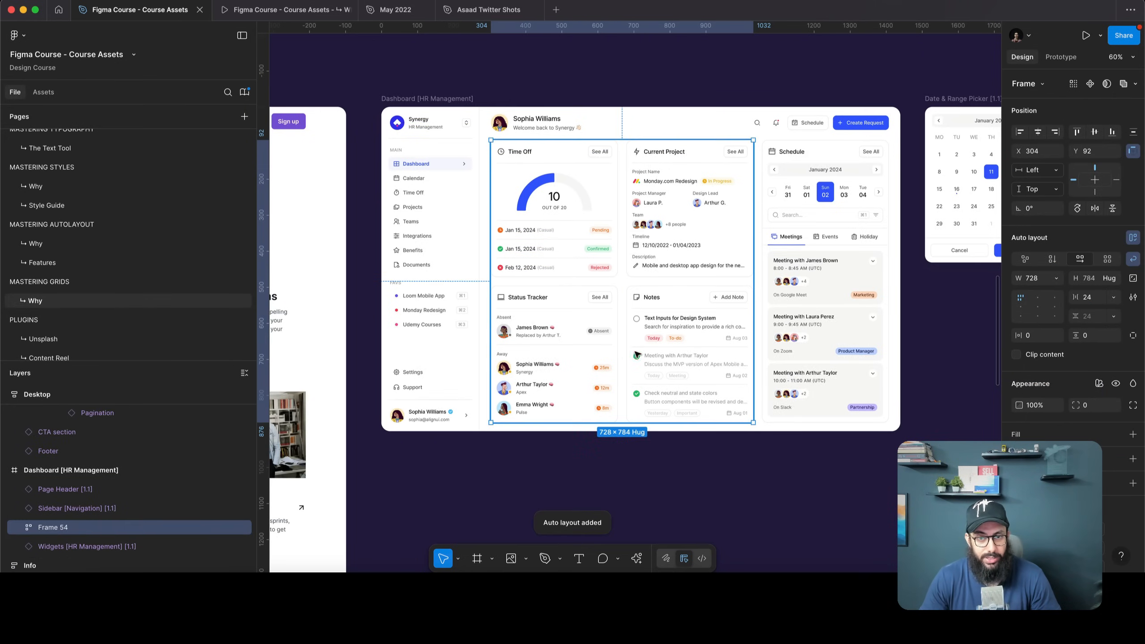
shift+click(841, 267)
key(shift+a)
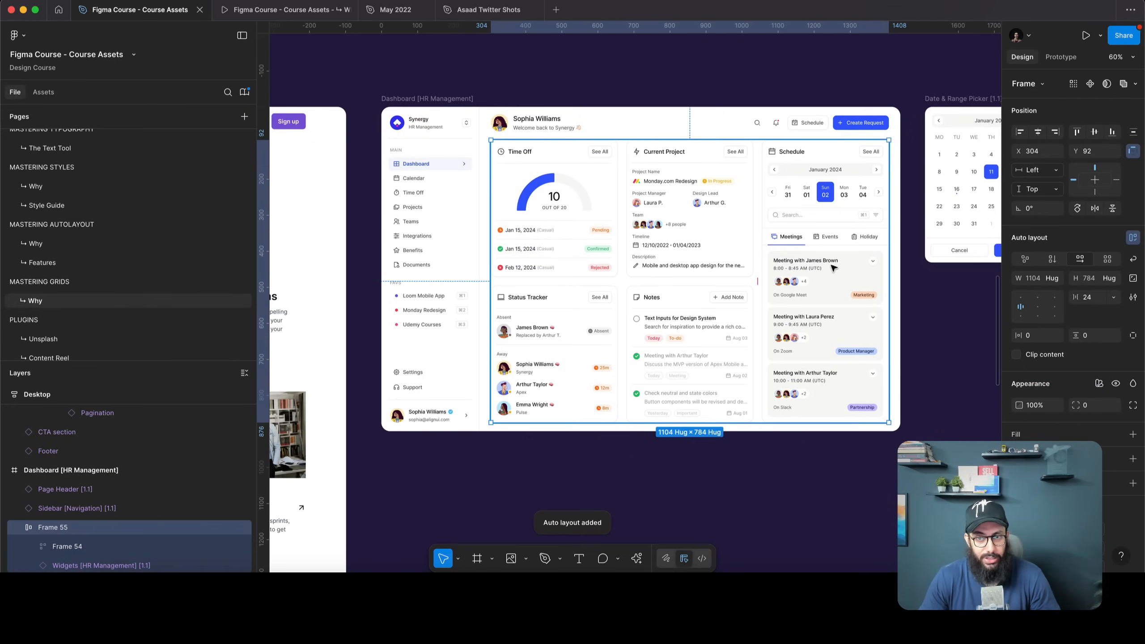
shift+click(595, 132)
key(shift+a)
key(Tab)
shift+click(640, 162)
key(shift+a)
click(432, 106)
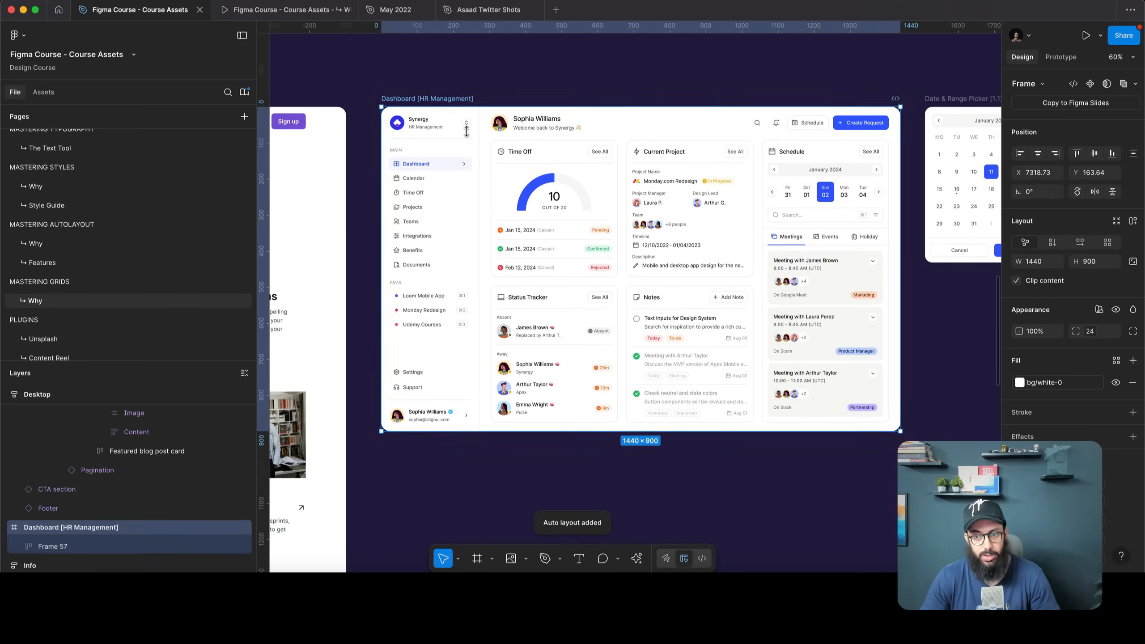
scroll(766, 361, down, 3)
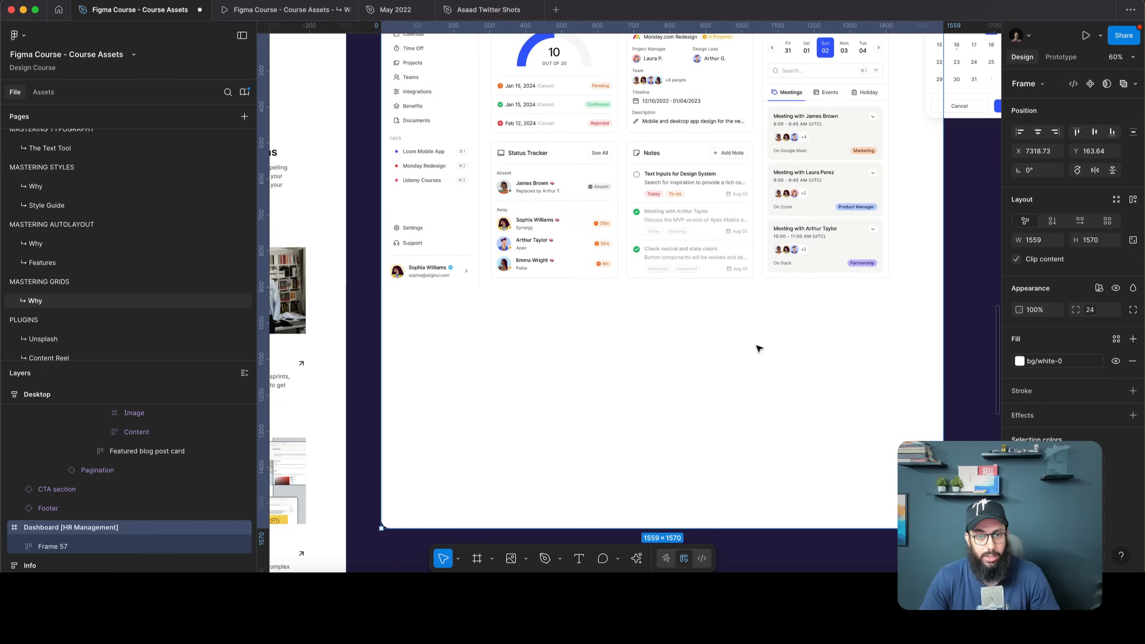
click(768, 363)
key(super+z)
key(super+z)
key(super+z)
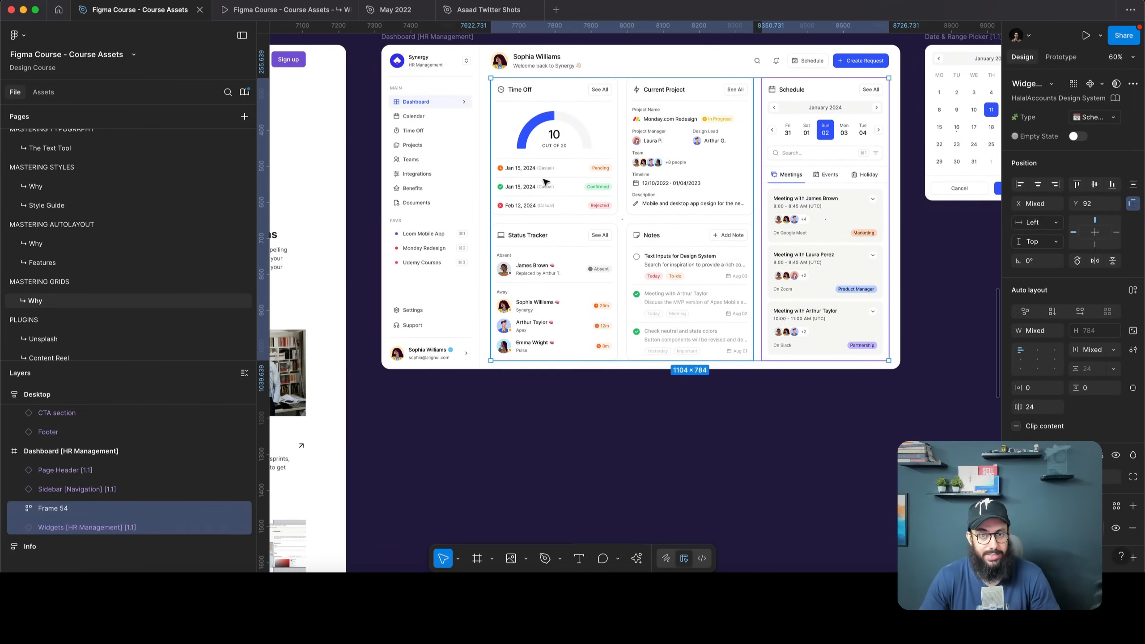
scroll(547, 181, up, 3)
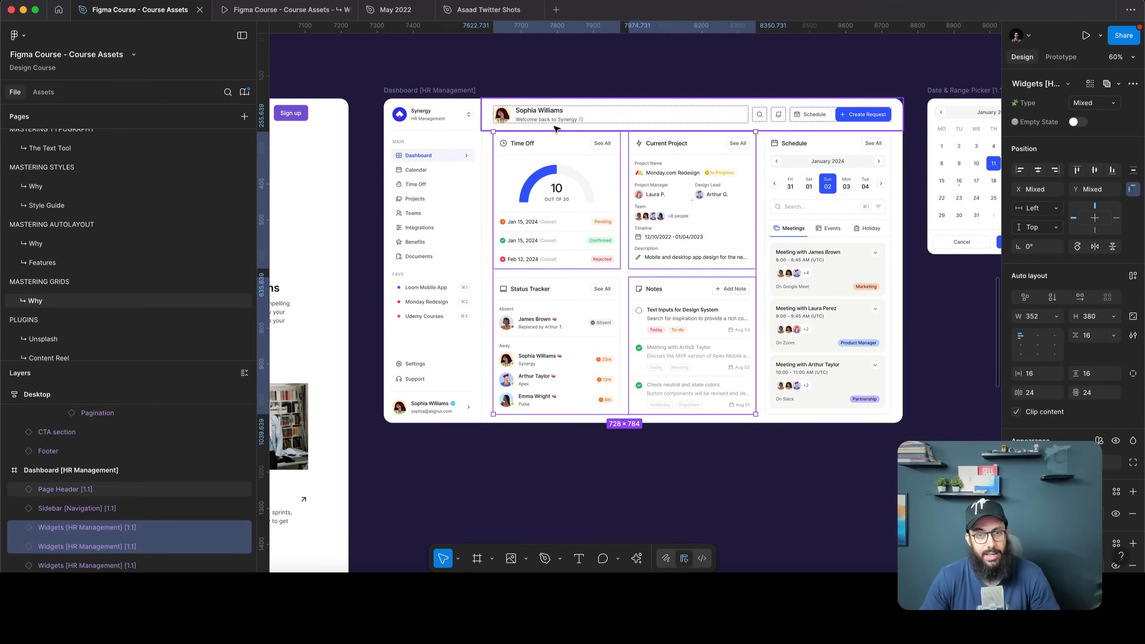
click(514, 115)
click(444, 91)
scroll(444, 91, down, 5)
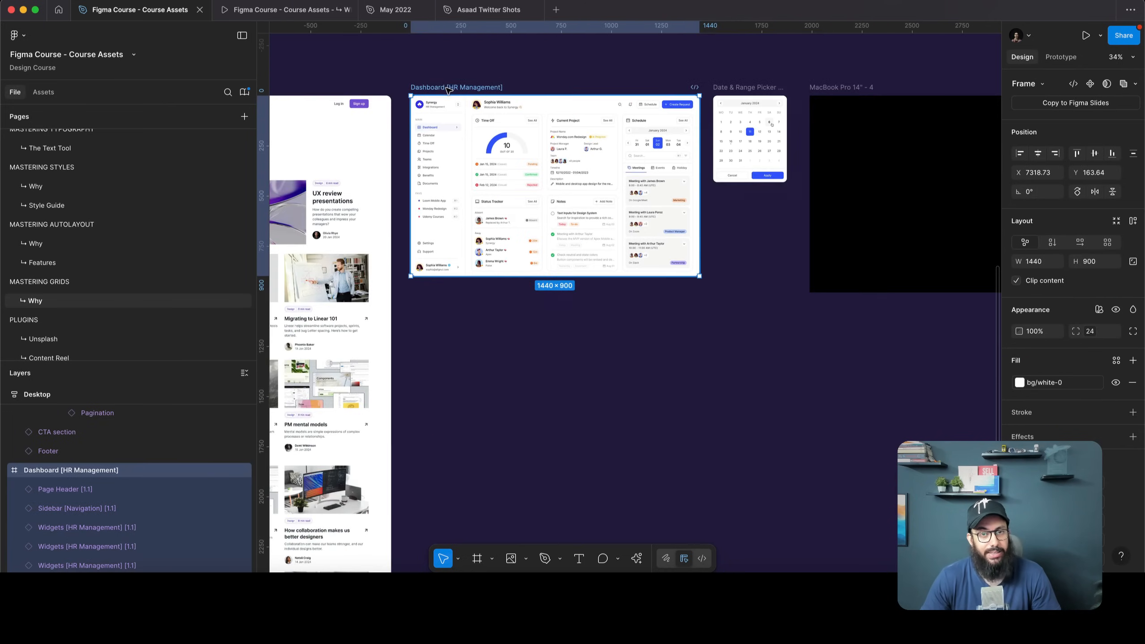
drag(450, 88, 562, 386)
Zoom to the duplicate dashboard and inspect its sidebar, Time Off card, header and frame
key(shift+2)
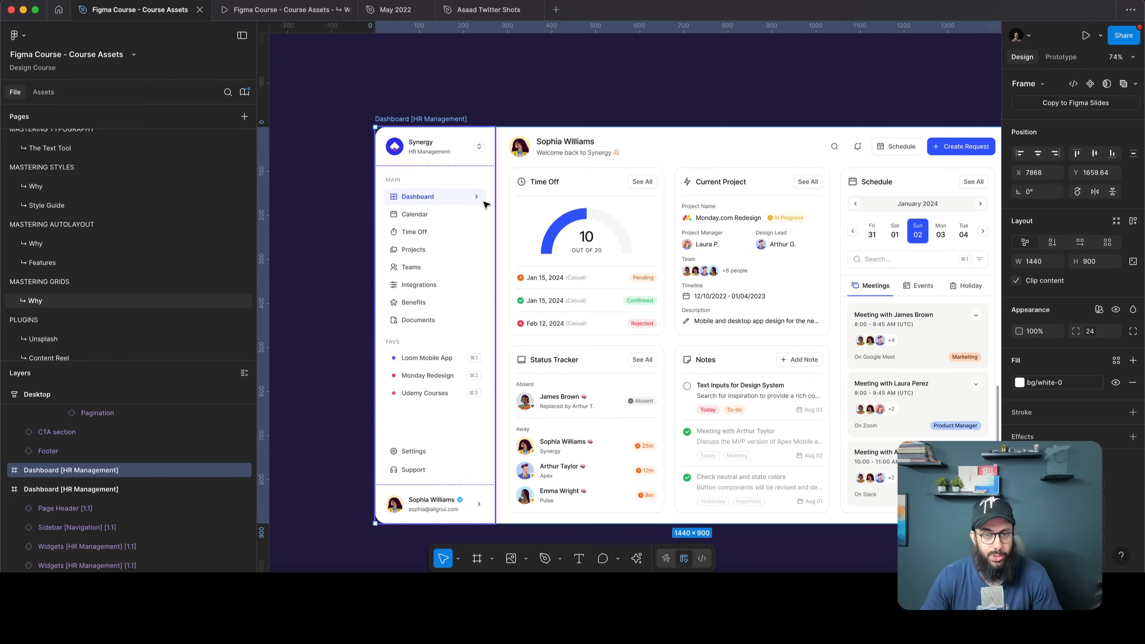
click(470, 196)
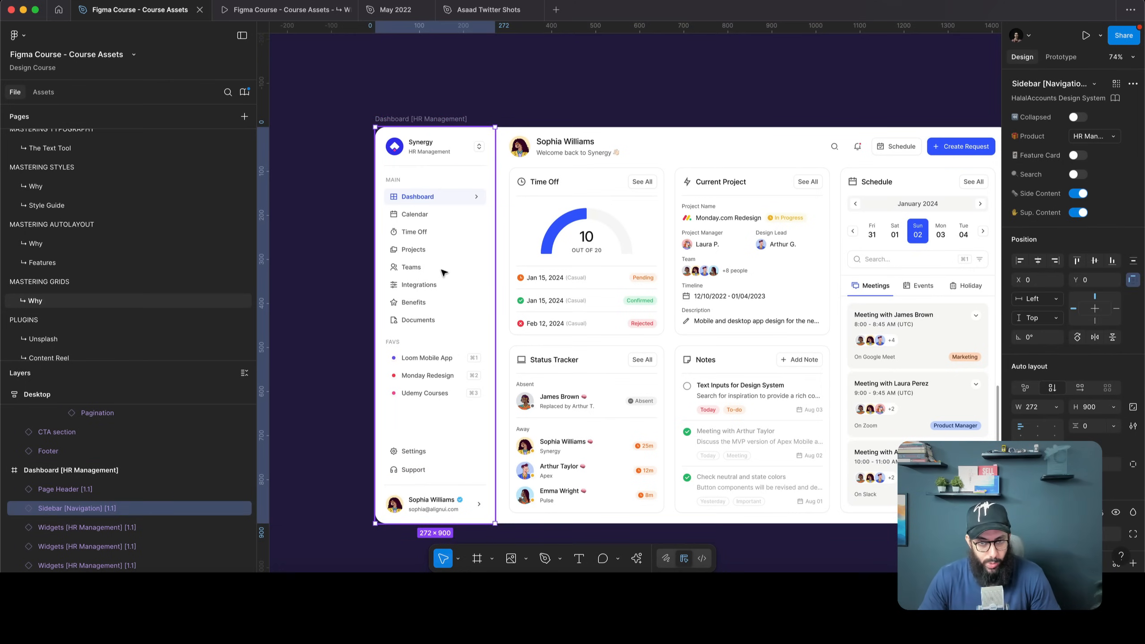
click(596, 229)
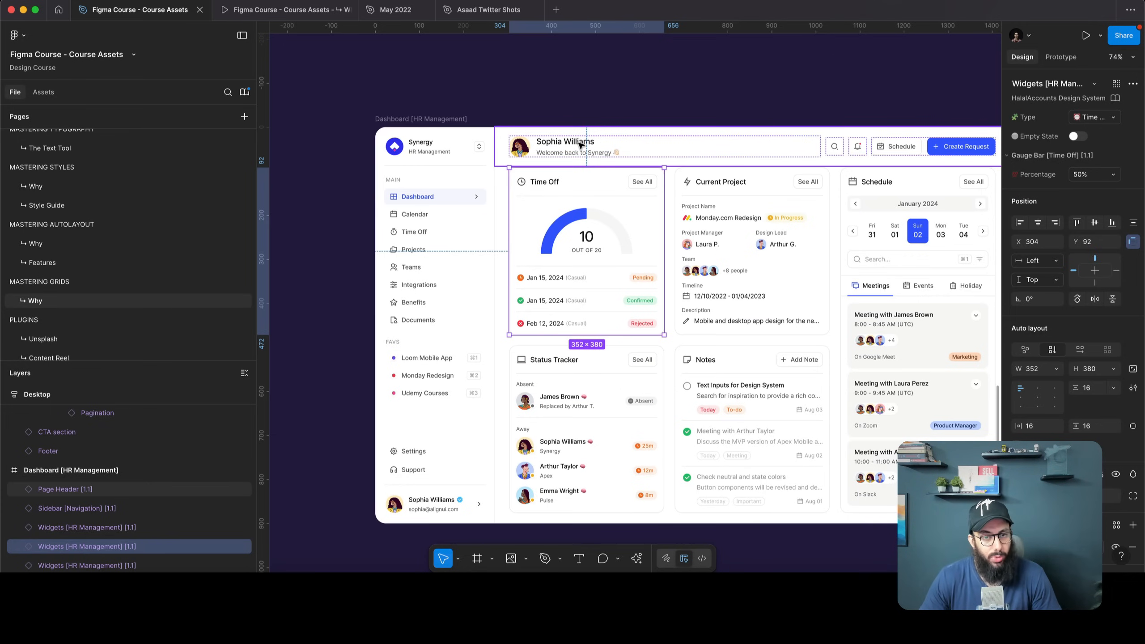
click(580, 145)
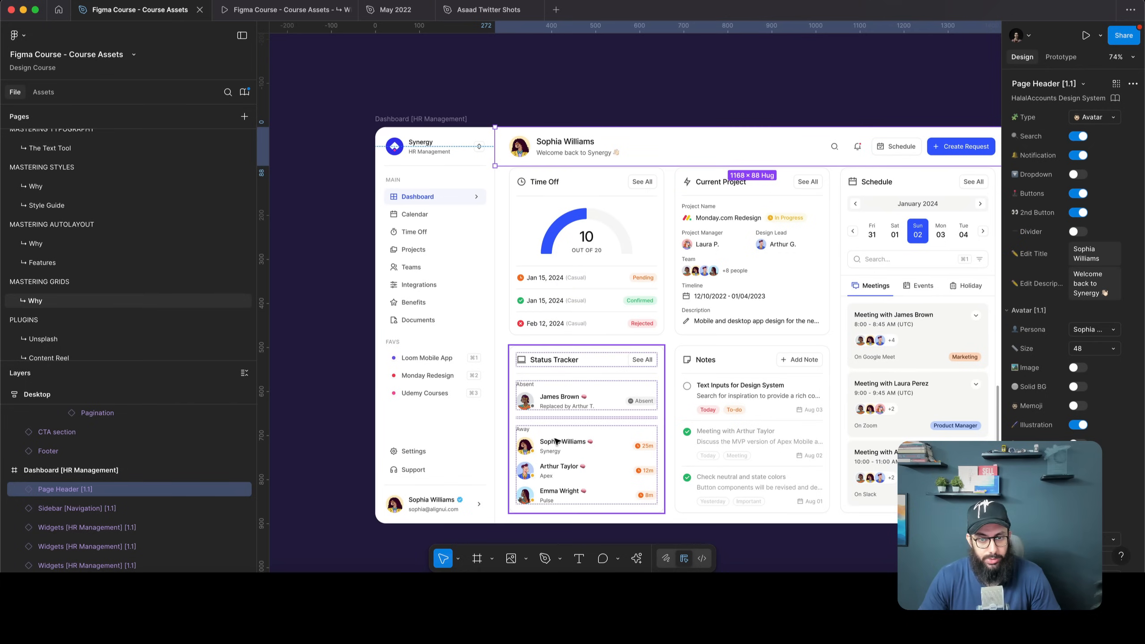
click(434, 120)
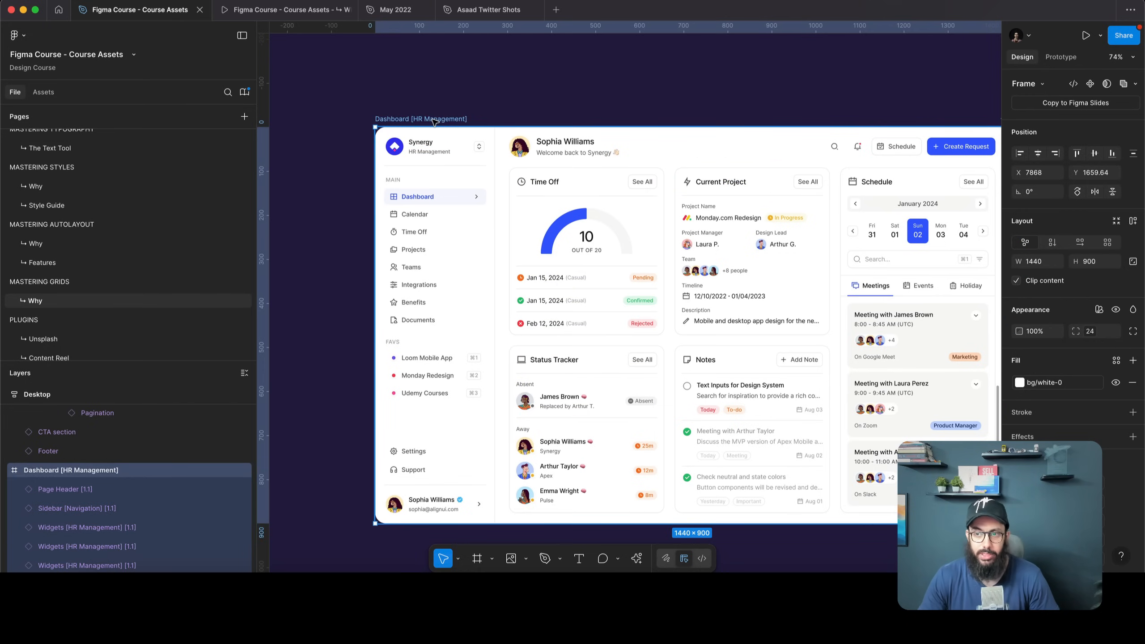
Apply a 4×3 grid with 24 gaps to the dashboard and narrow the sidebar column to 272
click(1106, 243)
scroll(766, 316, right, 5)
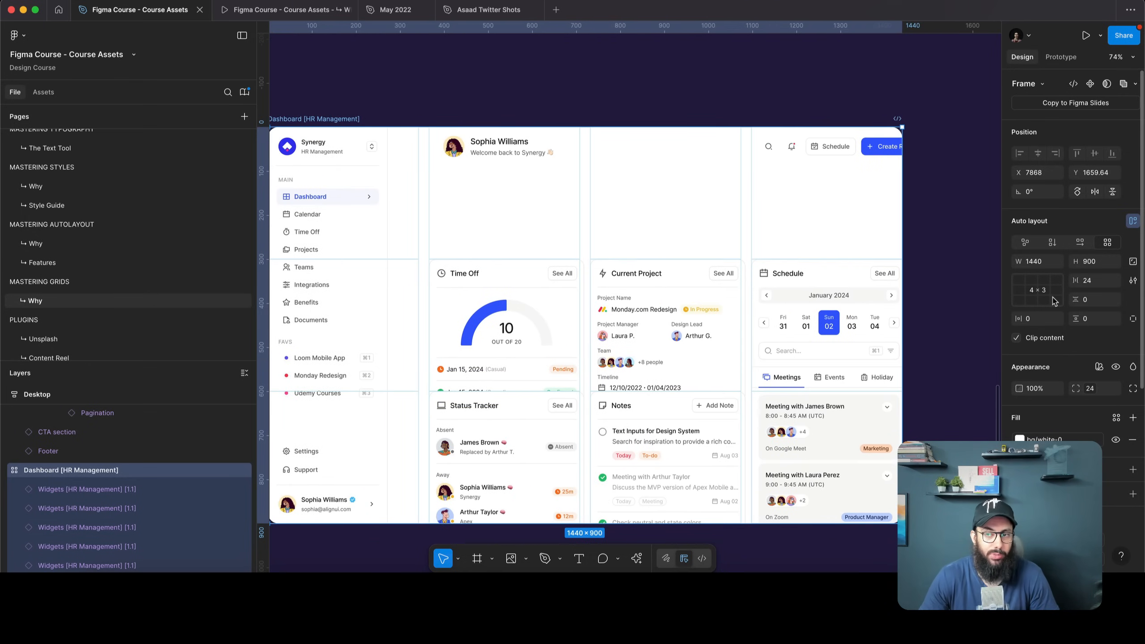
scroll(610, 143, down, 2)
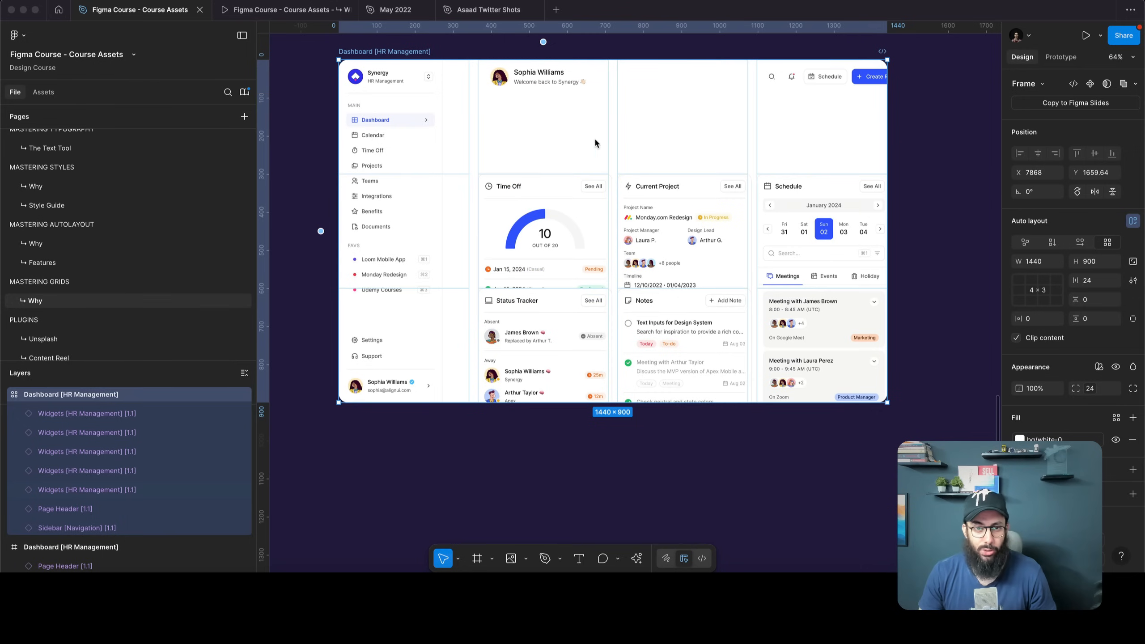
scroll(404, 83, up, 2)
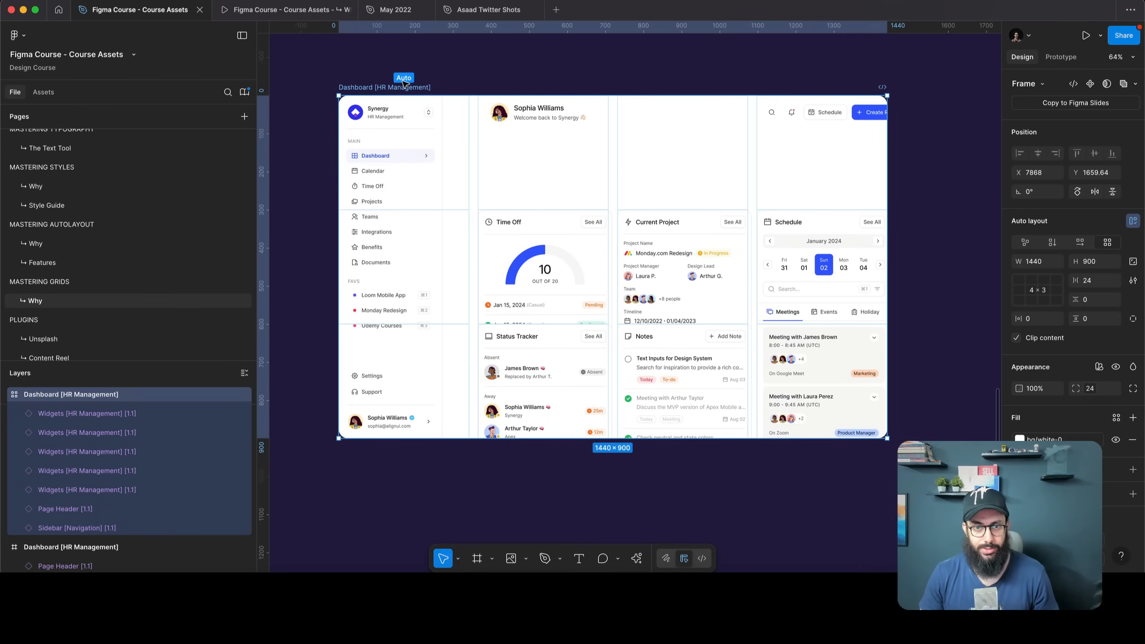
drag(468, 136, 438, 137)
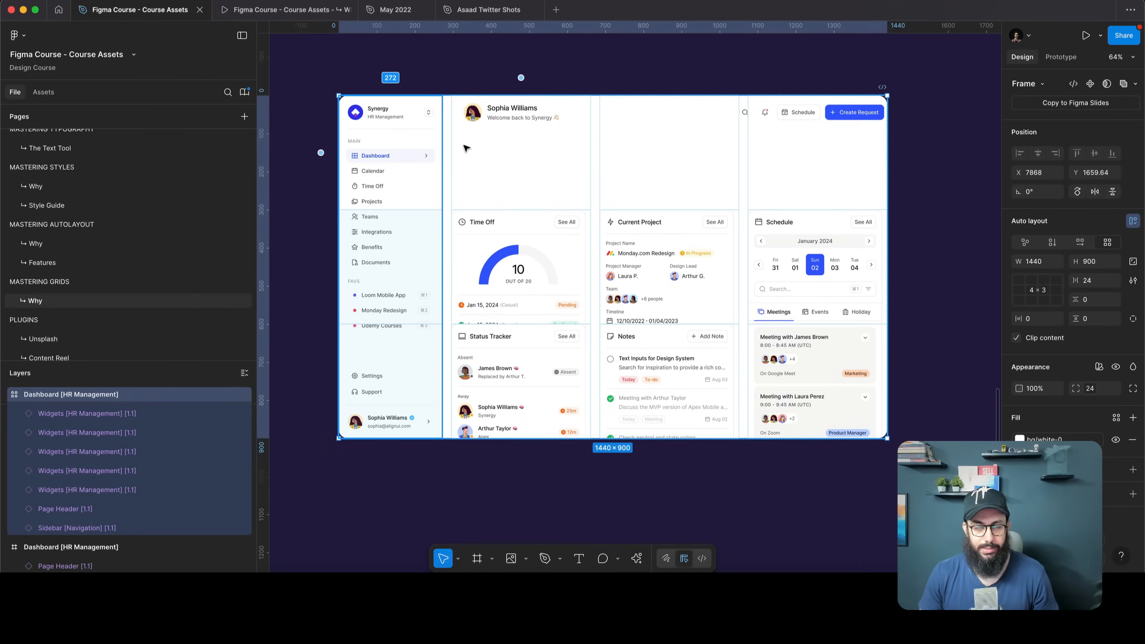
click(542, 118)
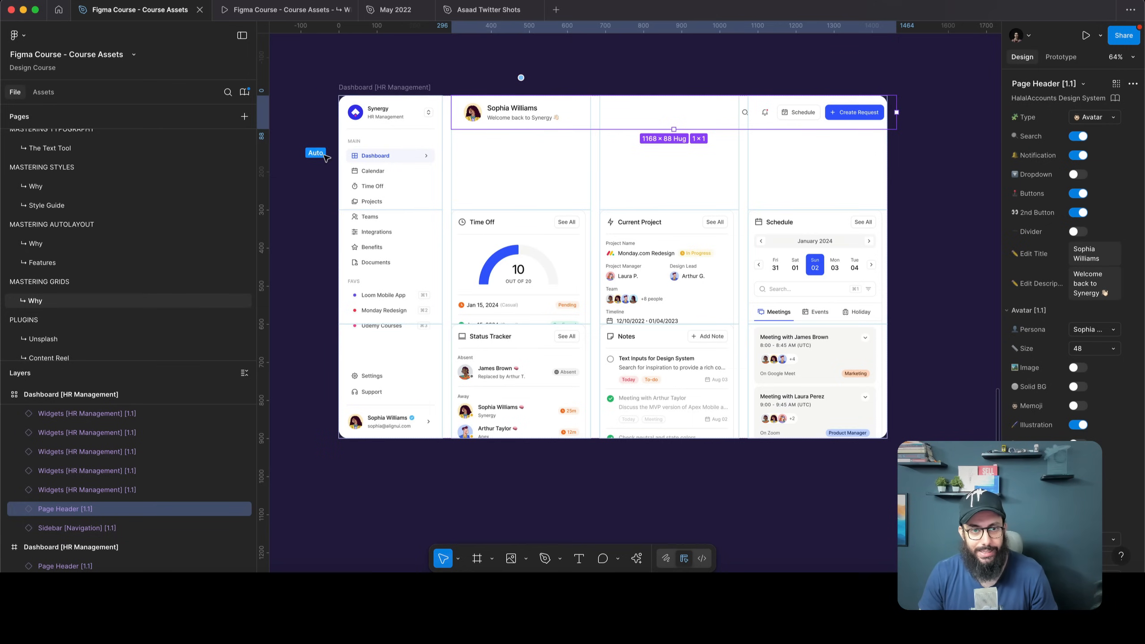
Make the dashboard's top grid row 88 high and stretch Page Header across three columns
click(324, 156)
drag(498, 208, 516, 125)
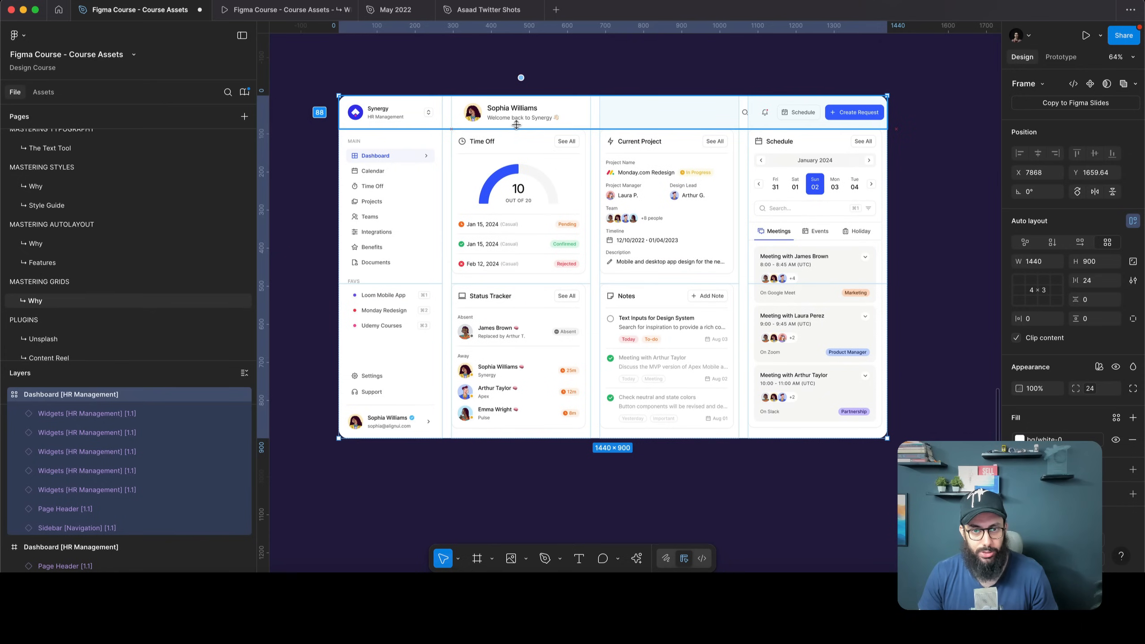
click(627, 117)
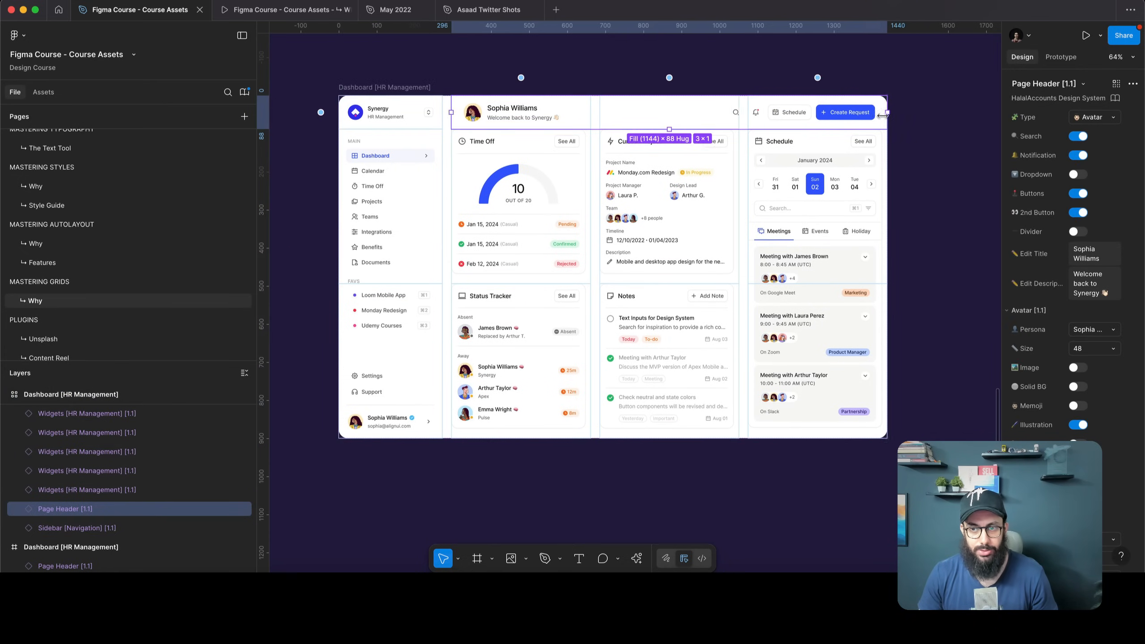
drag(881, 116, 889, 114)
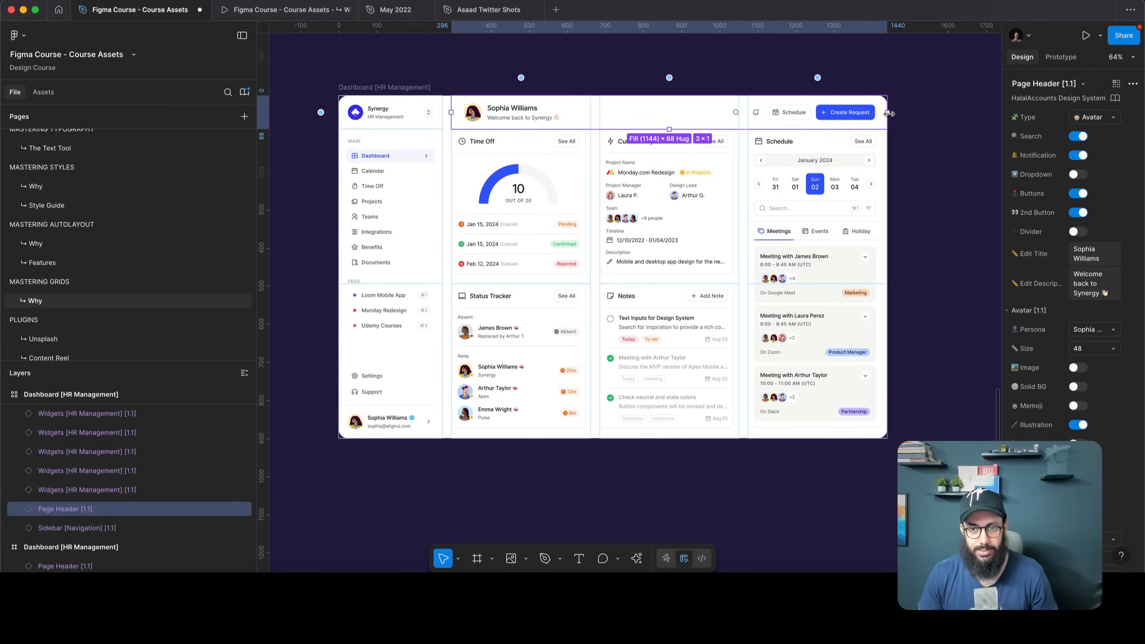
Set Time Off and Current Project to Fill container for both width and height
click(558, 194)
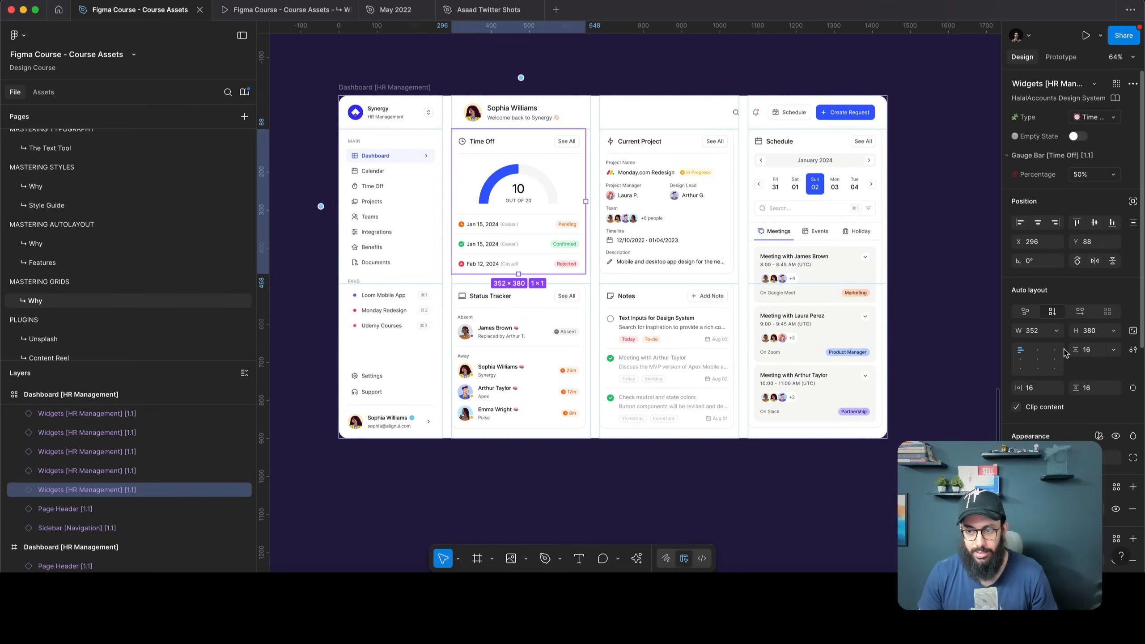
click(1055, 330)
click(1045, 359)
click(1113, 331)
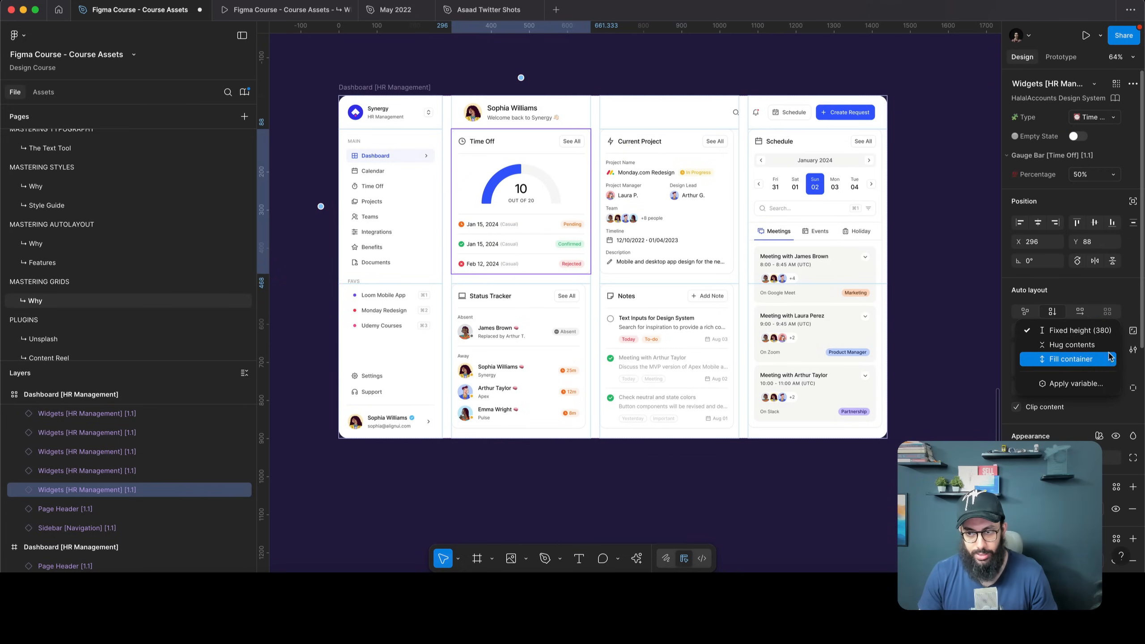
click(1106, 359)
key(Tab)
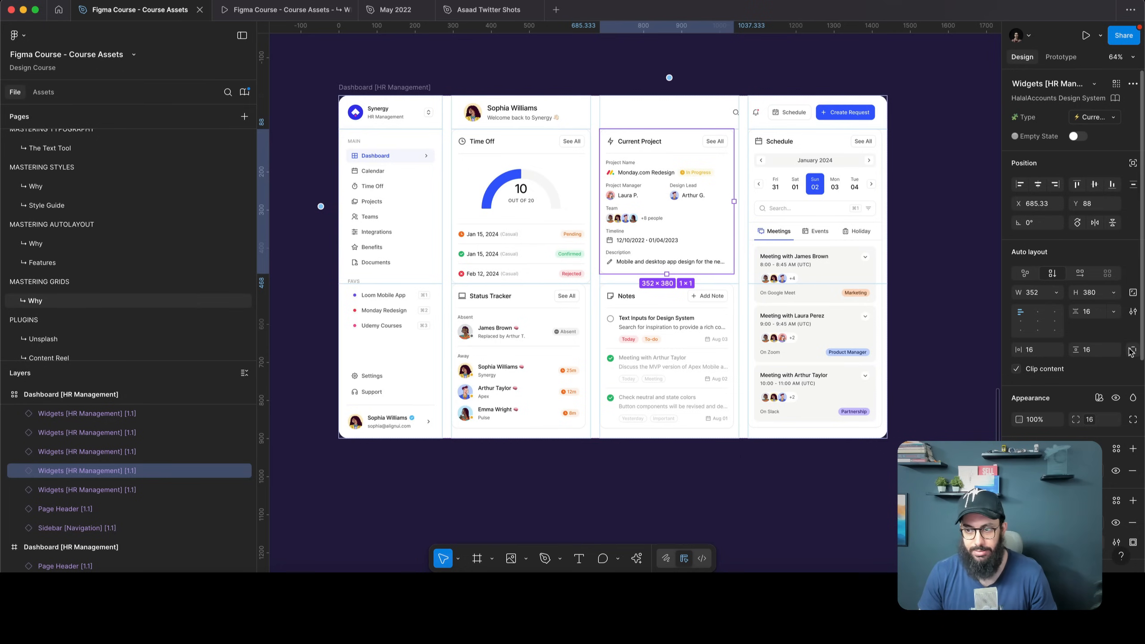
click(1055, 292)
click(1054, 321)
click(1112, 292)
click(1101, 324)
Stretch Schedule to the frame bottom with Fill width, and make Notes fill width and height
key(Tab)
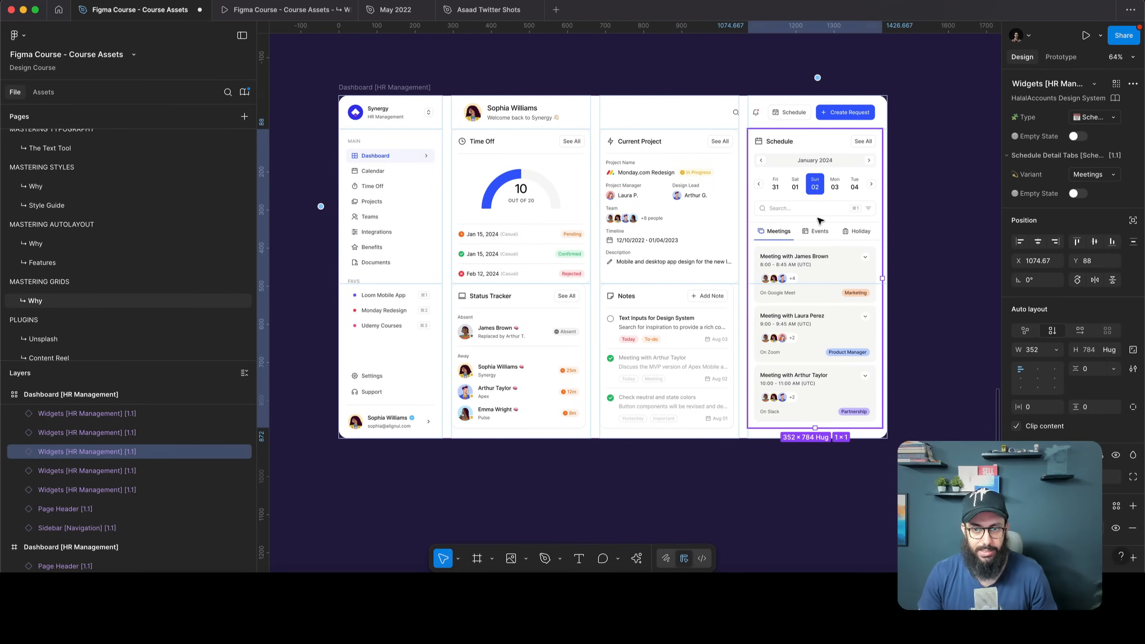
drag(781, 432, 780, 440)
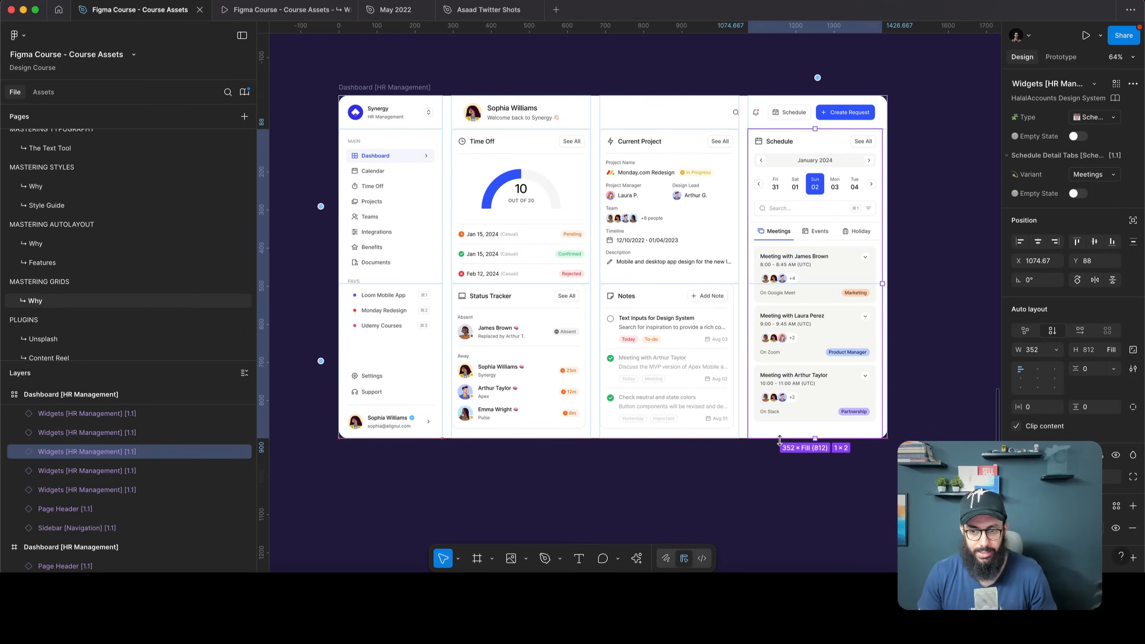
click(1055, 350)
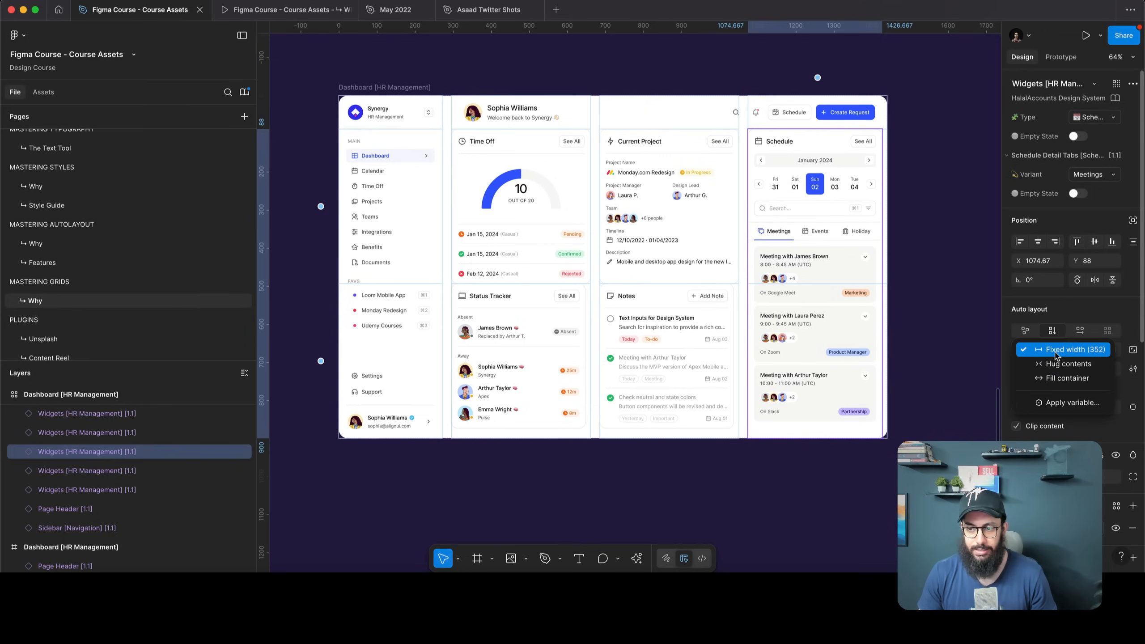
click(1036, 379)
click(676, 347)
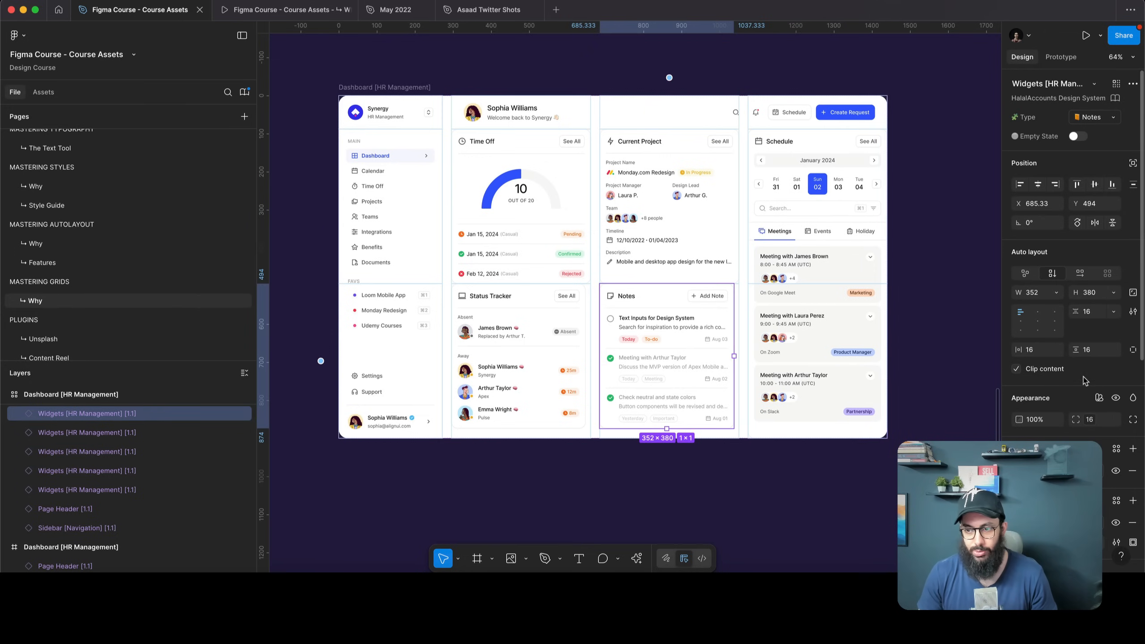
click(1057, 293)
click(995, 321)
click(1113, 292)
click(1104, 321)
Set Status Tracker to Fill container width and height, then check Schedule's sizing
key(Tab)
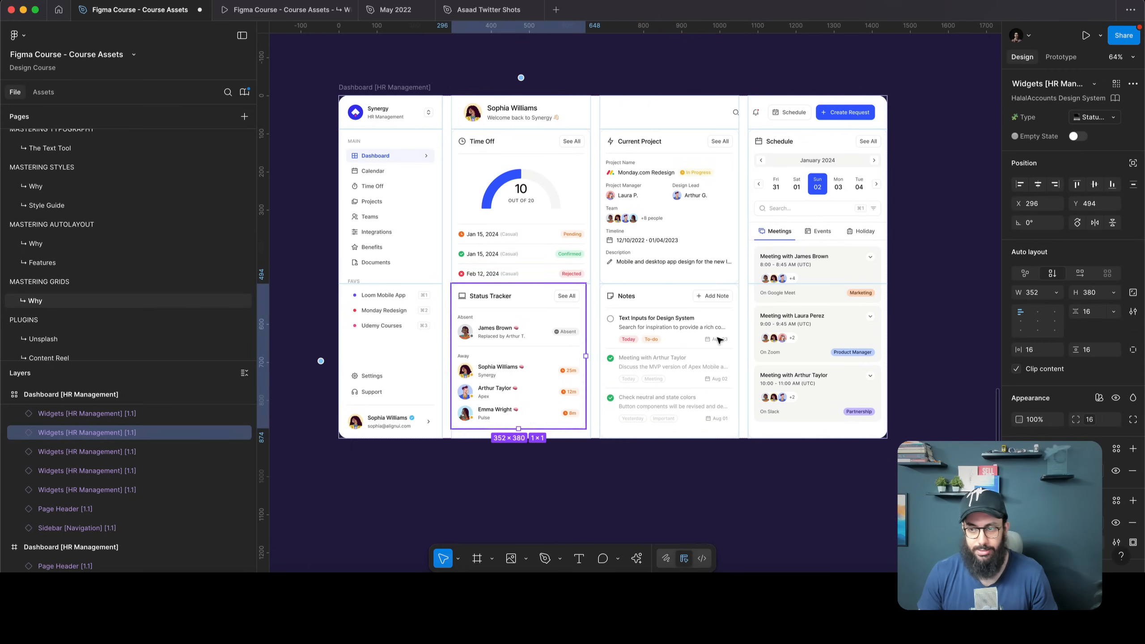
click(1055, 298)
click(1052, 306)
click(1055, 293)
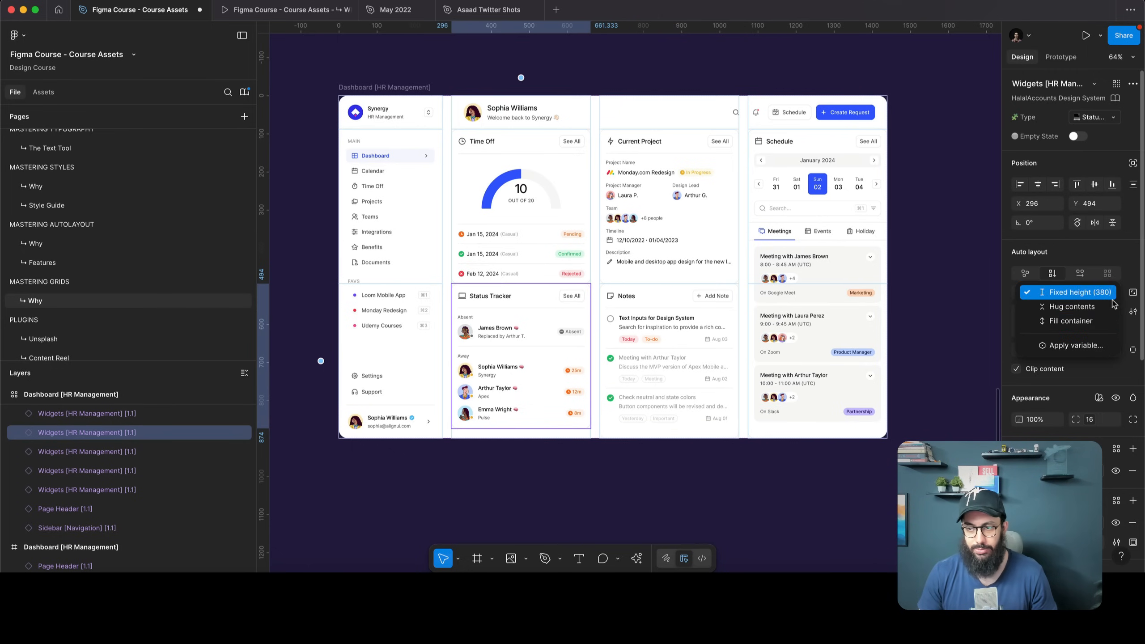
click(1066, 320)
click(705, 477)
key(ctrl+z)
key(ctrl+z)
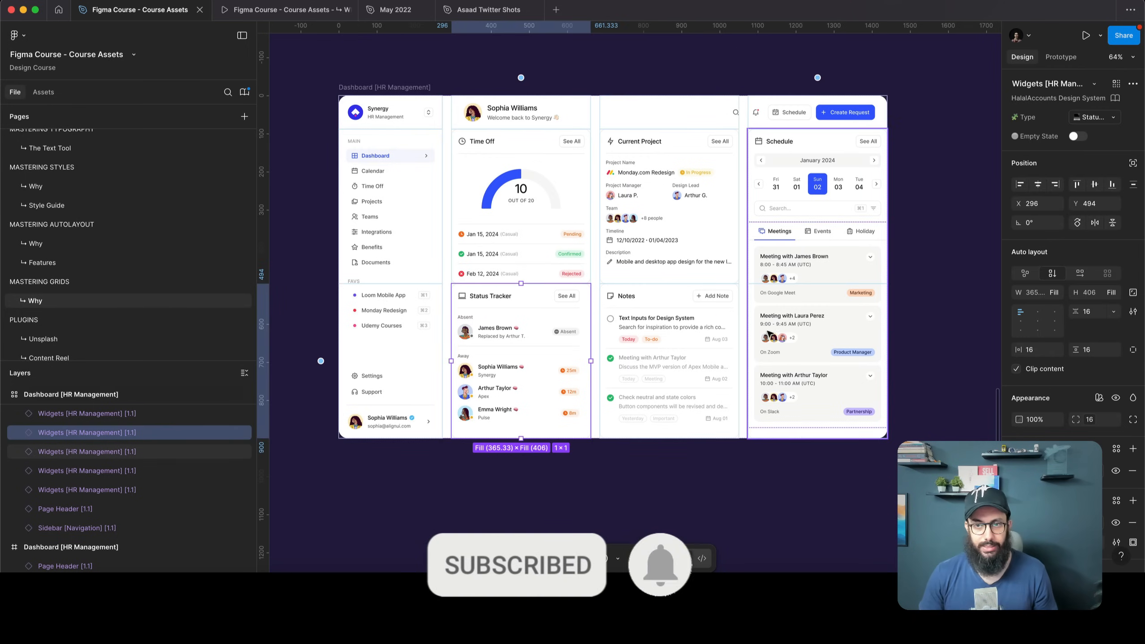
click(882, 171)
key(Escape)
scroll(551, 106, up, 3)
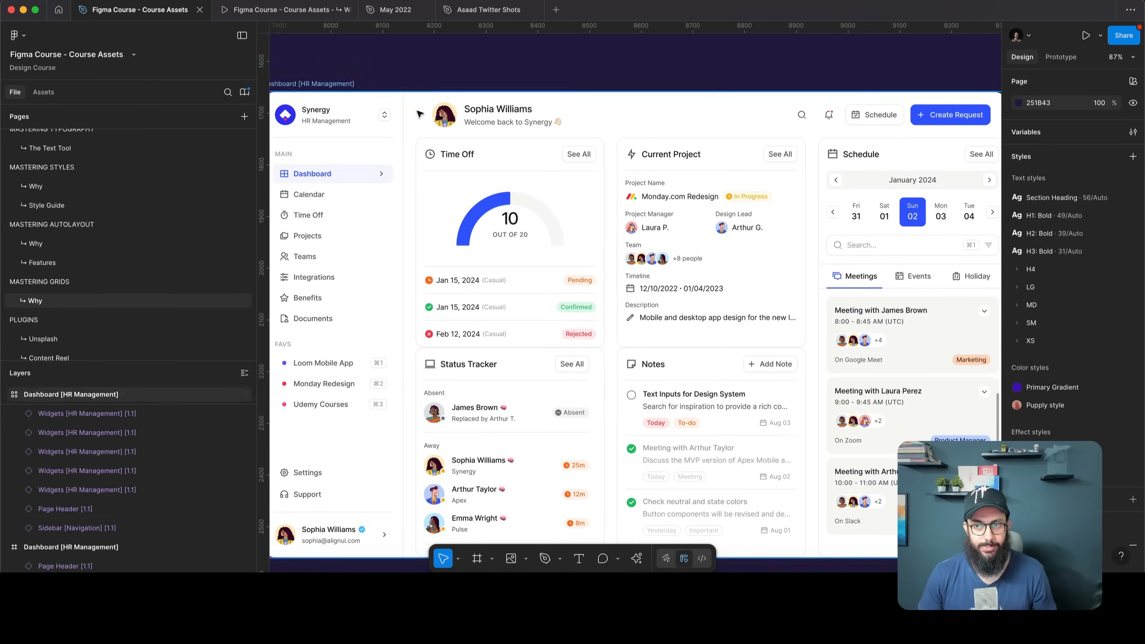
Set a 24 gap between the dashboard's grid rows
scroll(406, 136, left, 2)
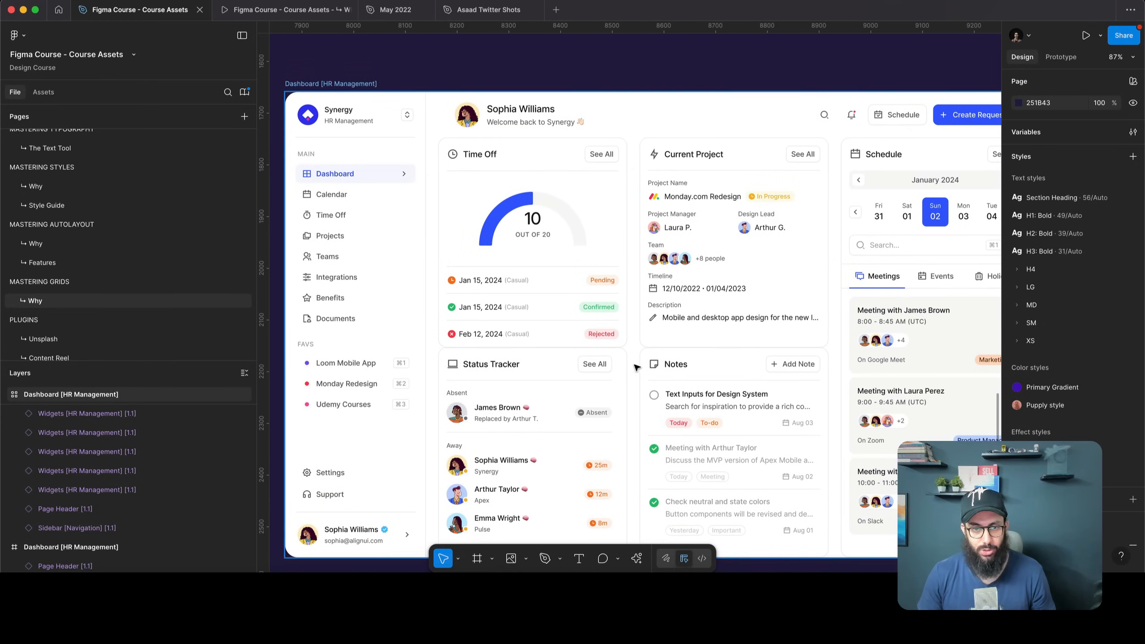
click(331, 84)
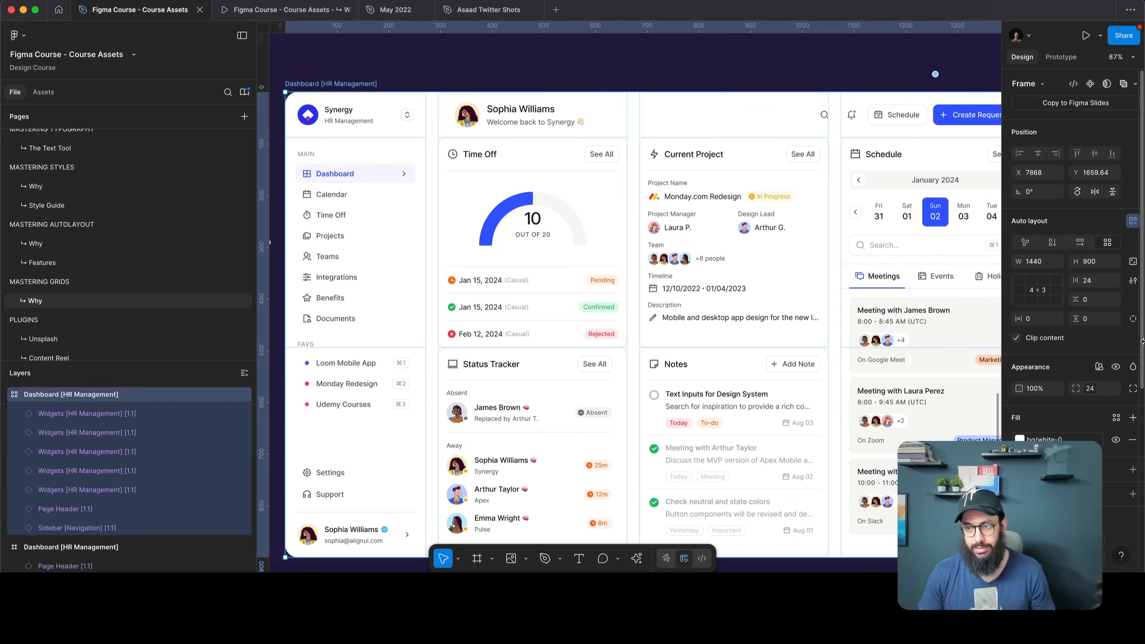
key(Return)
scroll(932, 235, right, 5)
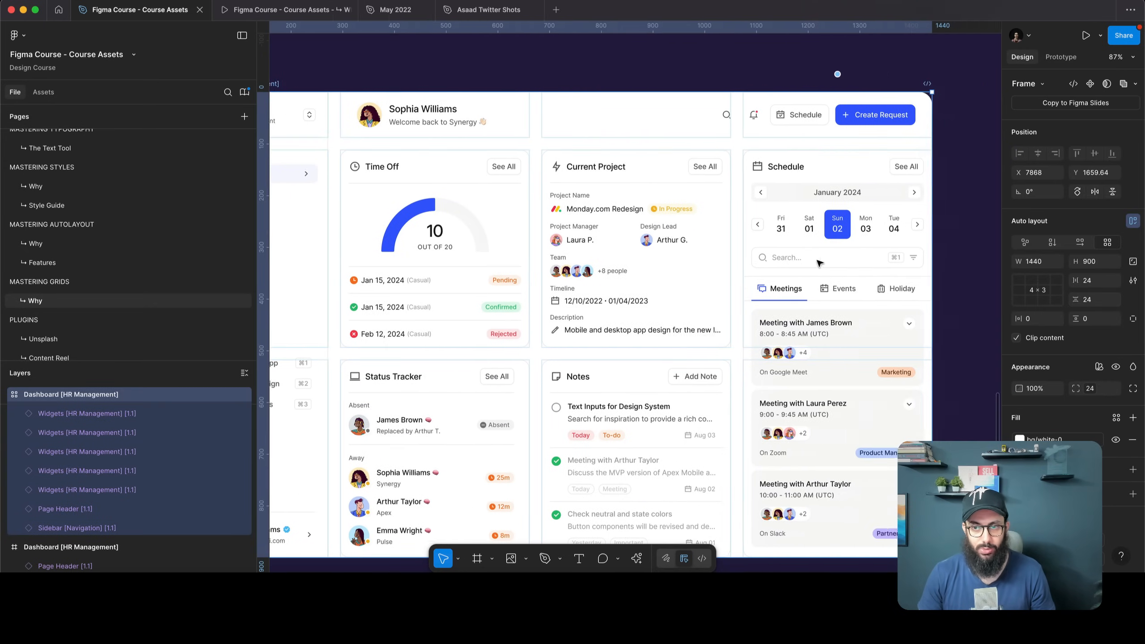
click(932, 234)
scroll(932, 234, left, 5)
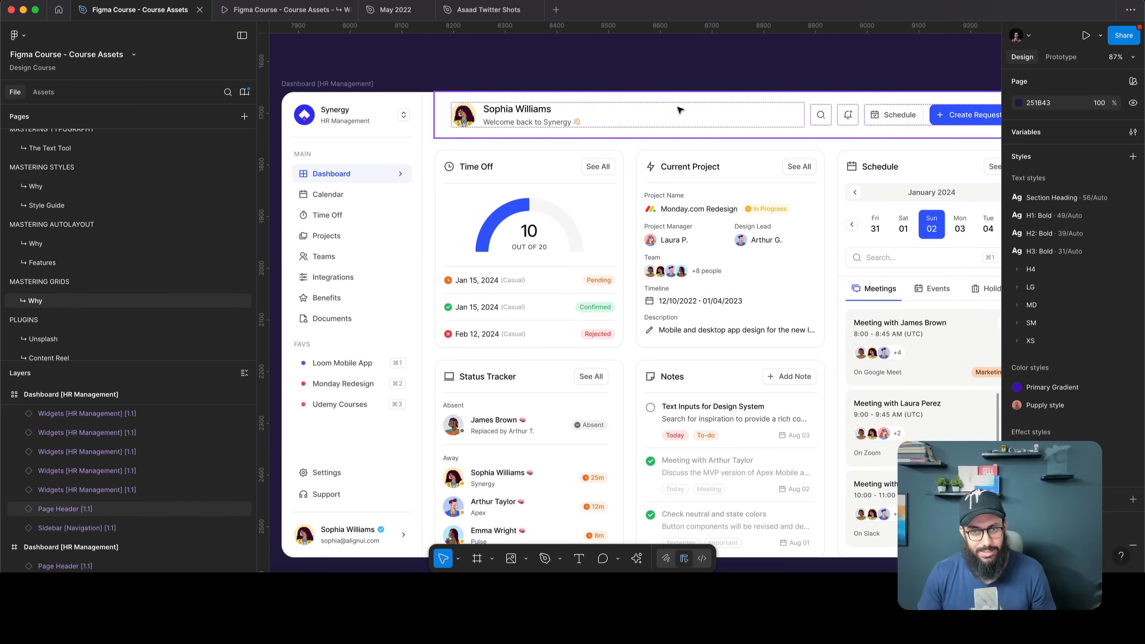
Reduce the page header height and the top grid row from 88 to 68
click(664, 128)
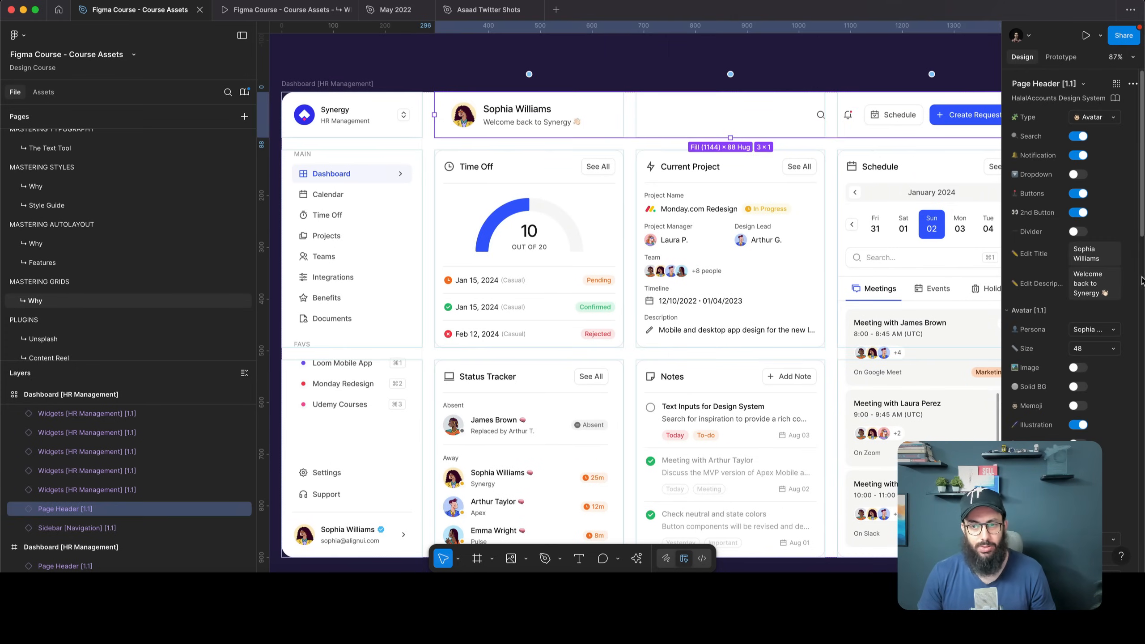
scroll(1074, 355, down, 10)
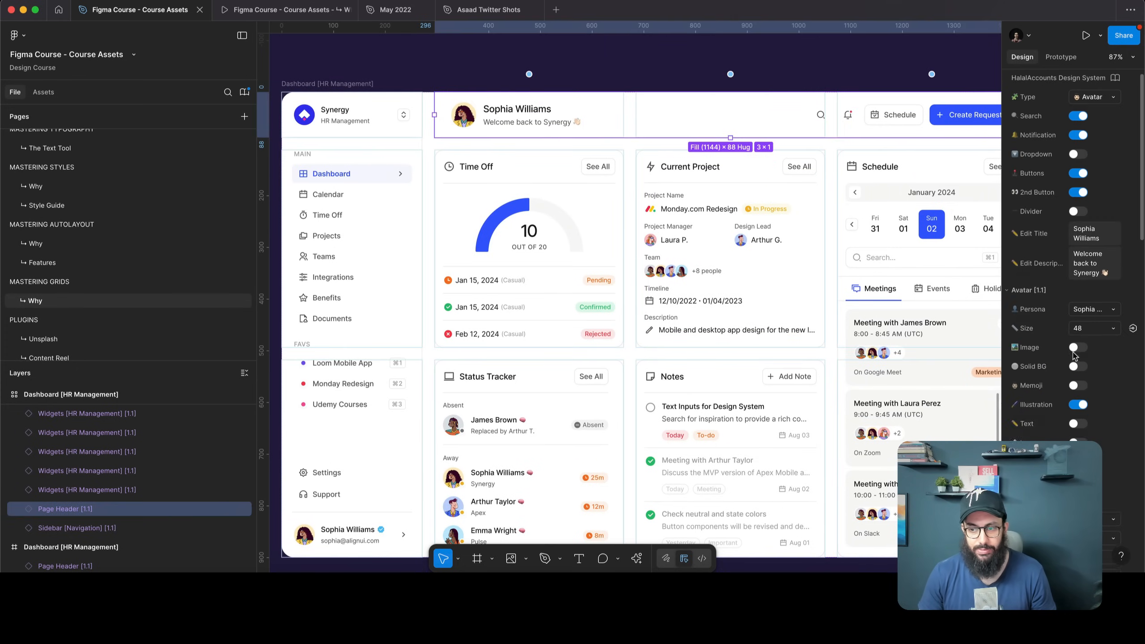
scroll(1081, 370, down, 4)
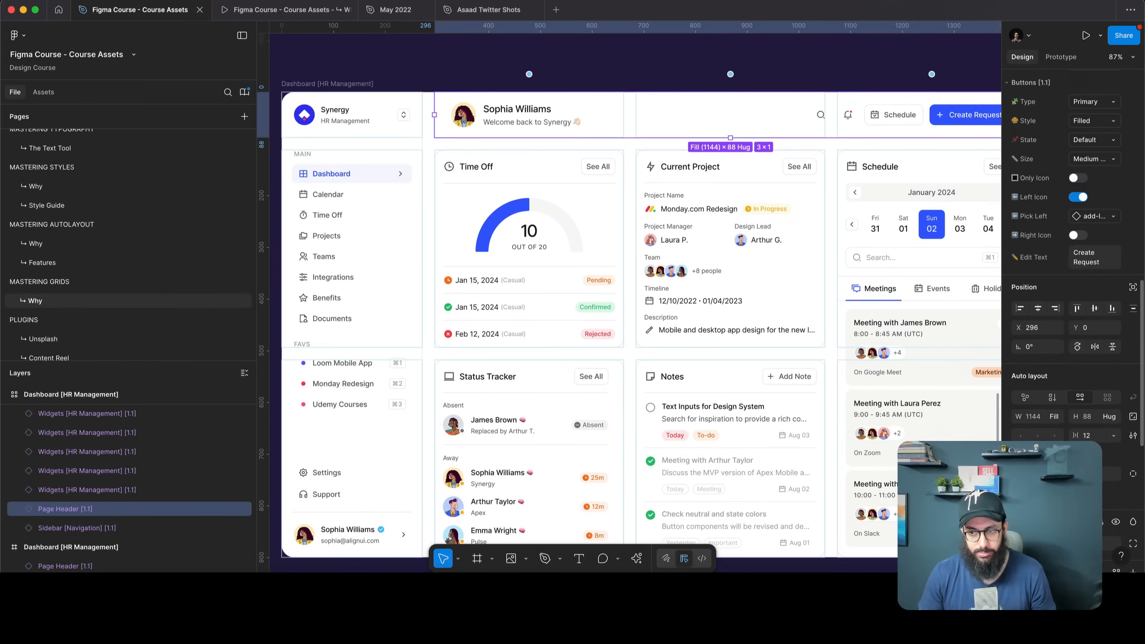
click(1132, 473)
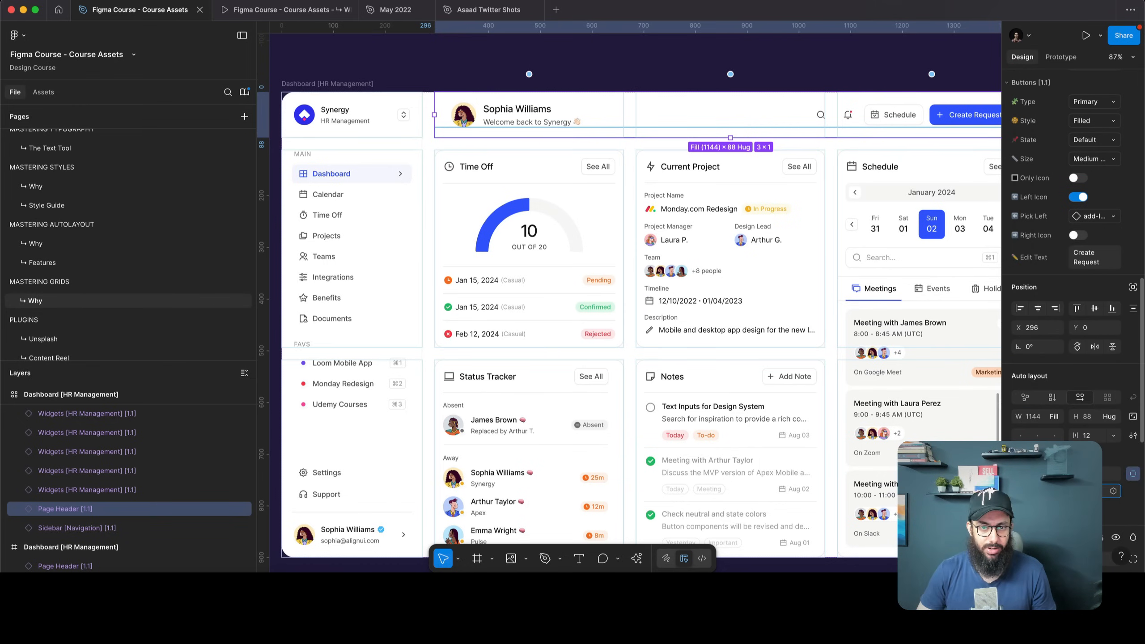
click(1112, 490)
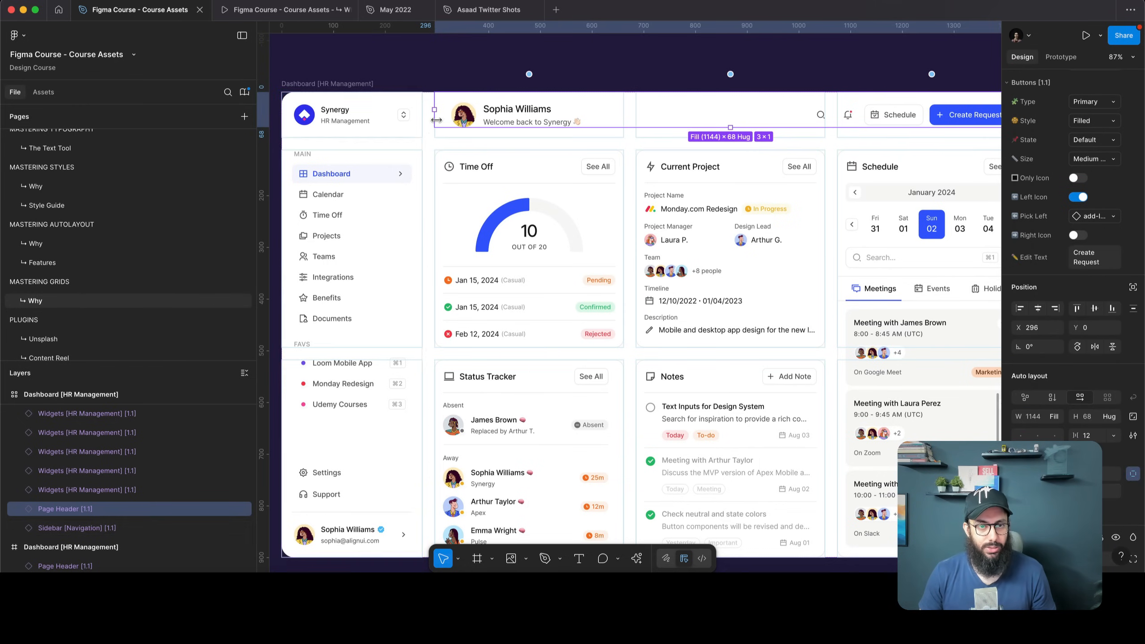
click(314, 93)
scroll(459, 147, left, 3)
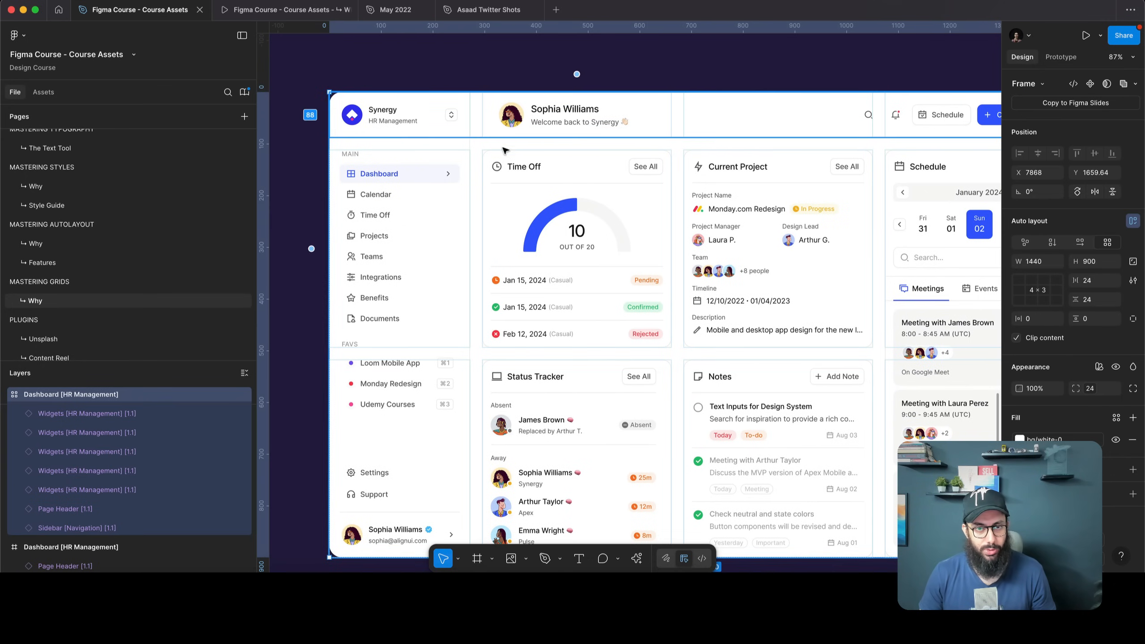
drag(491, 134, 492, 130)
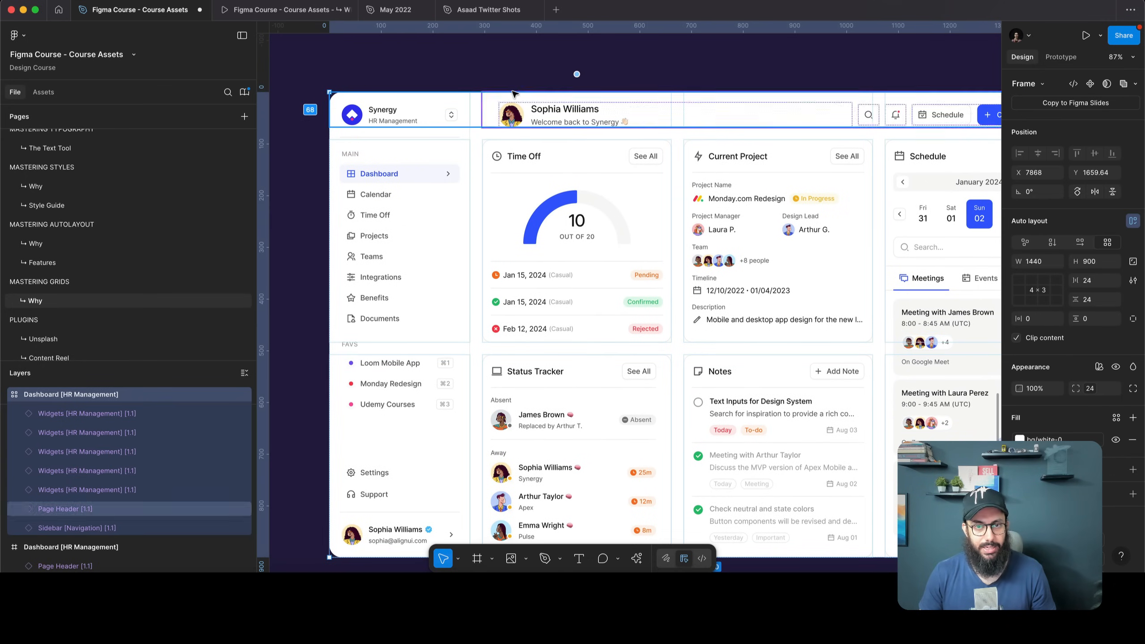
click(515, 71)
scroll(976, 180, right, 5)
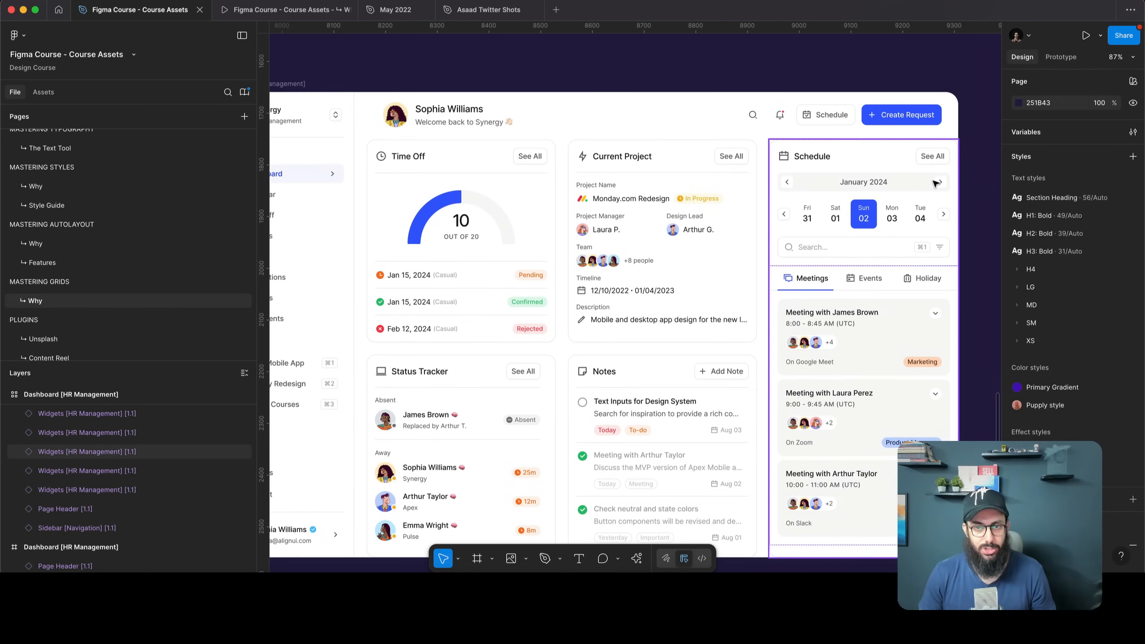
Switch Schedule to individual padding with 24 px on the right side
click(890, 182)
scroll(897, 180, left, 2)
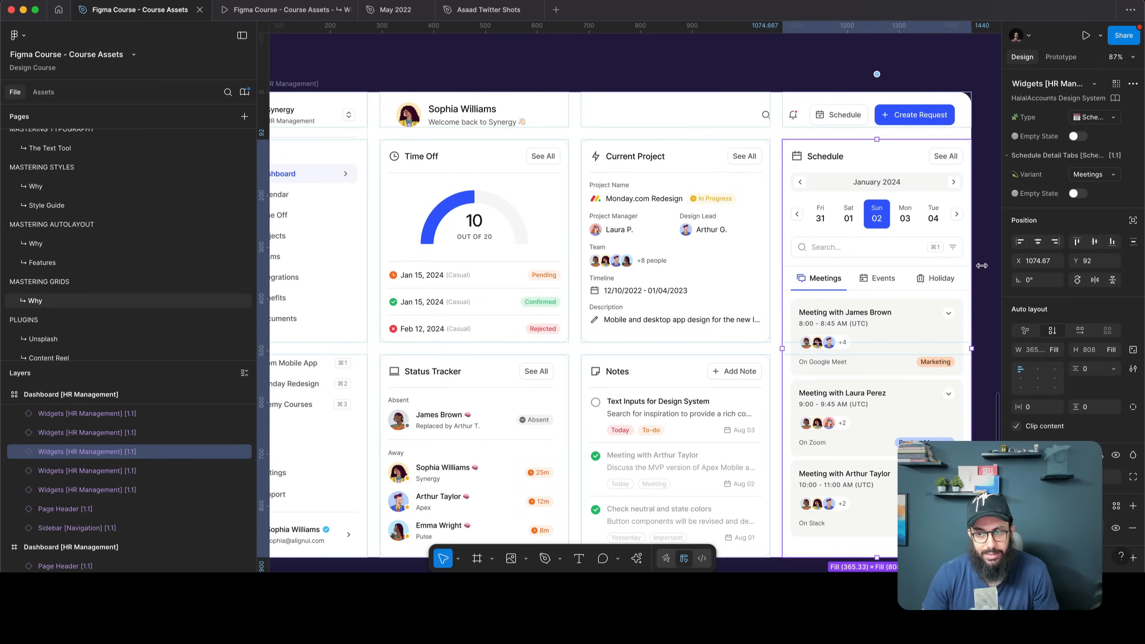
scroll(1129, 460, down, 3)
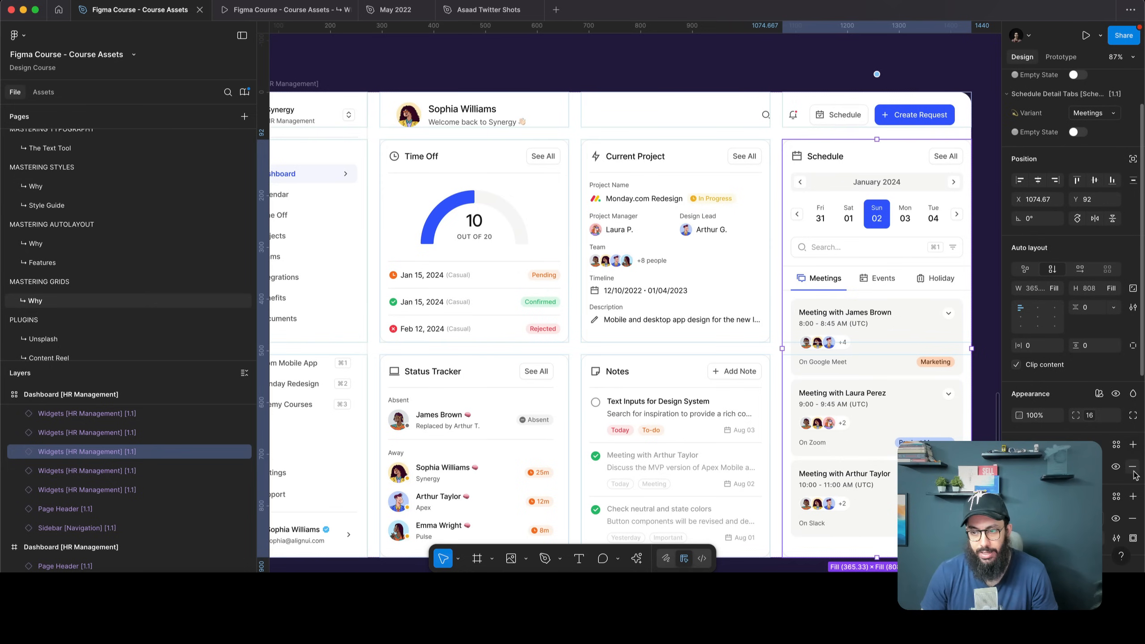
click(1132, 344)
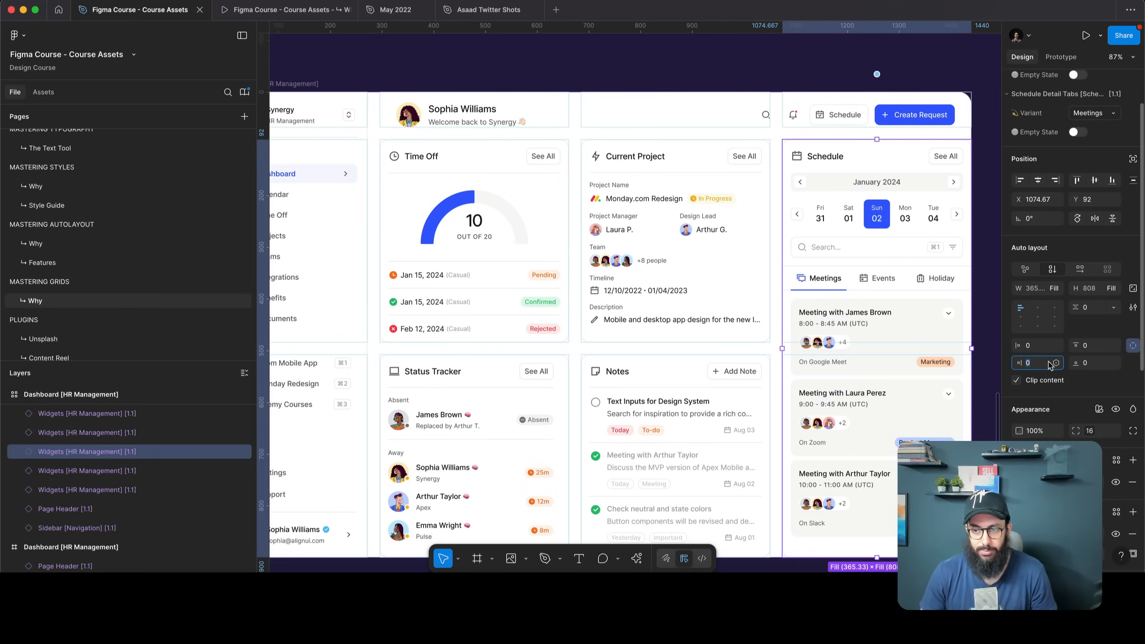
key(Return)
Fit the whole HR dashboard in view and select the Dashboard [HR Management] frame
click(993, 206)
key(shift+1)
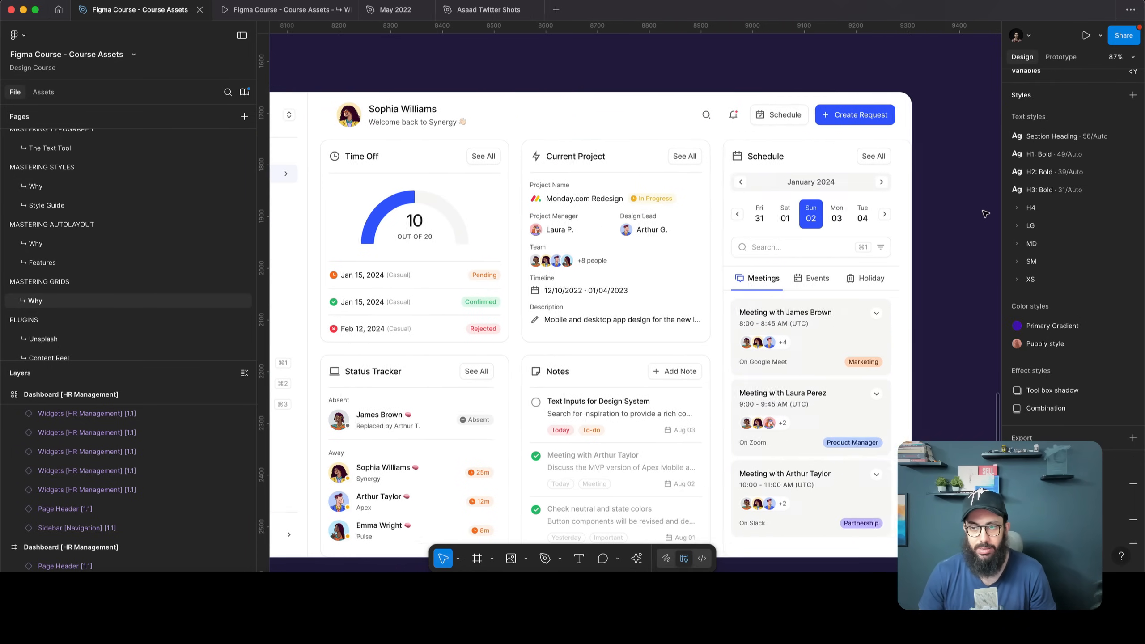
click(431, 114)
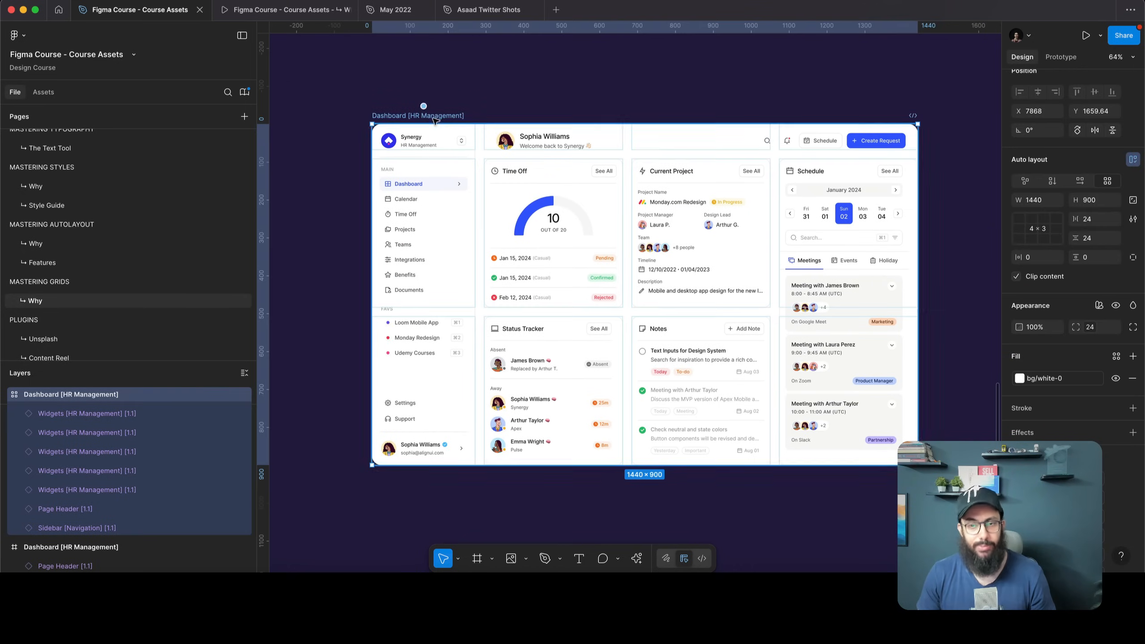
Narrow the dashboard to test reflow, then set Status Tracker's child rows to Fill width
drag(917, 444, 848, 432)
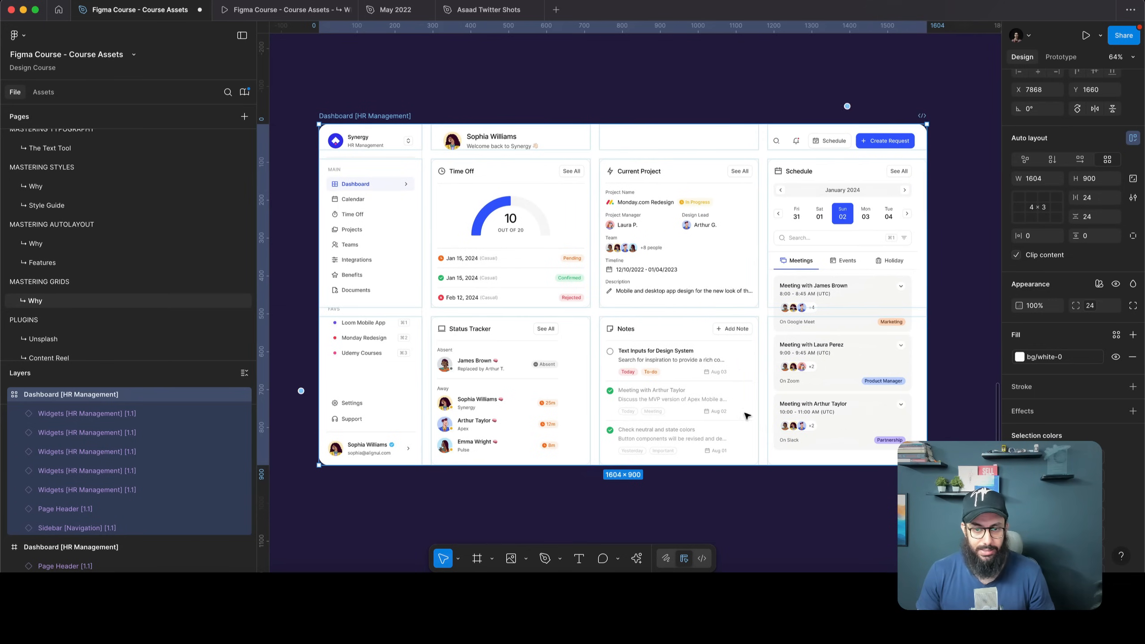
click(504, 360)
double_click(500, 361)
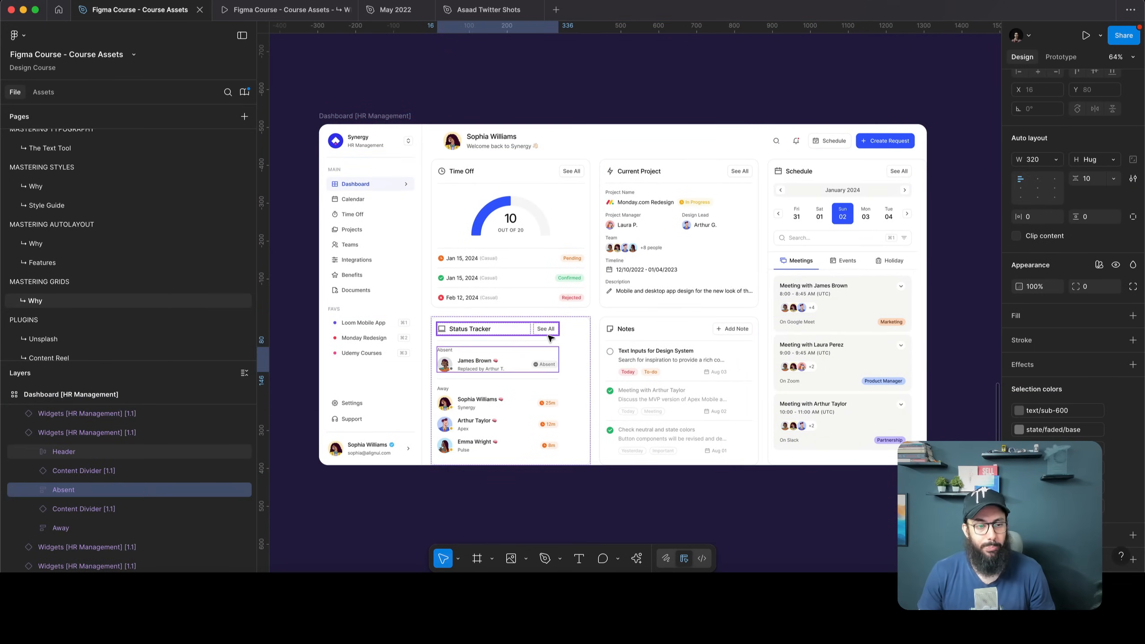
click(576, 344)
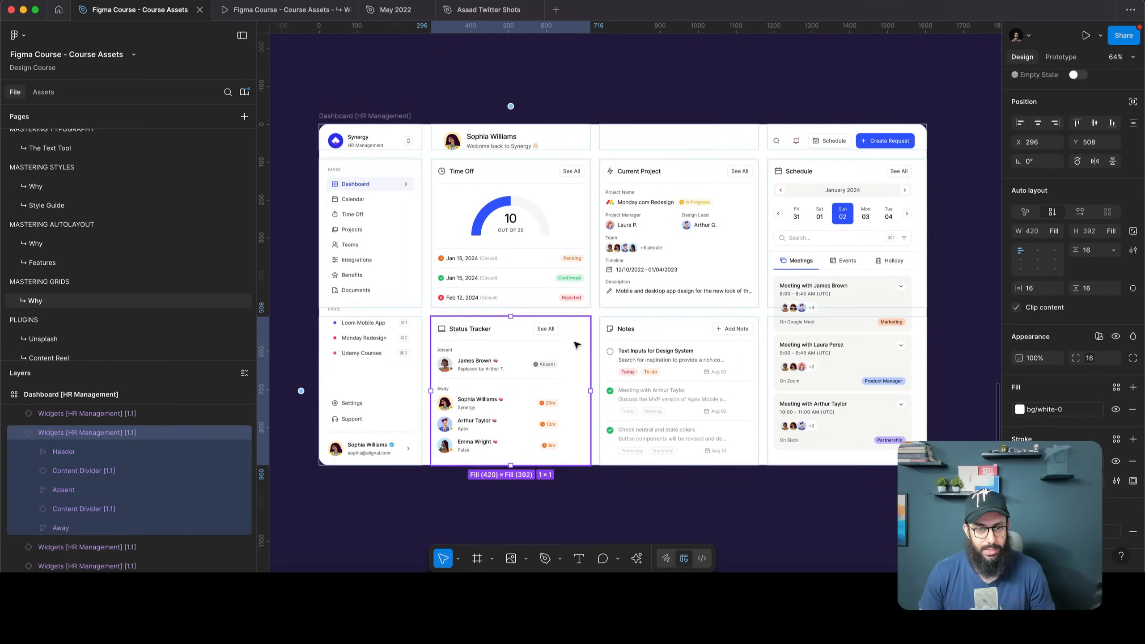
key(Return)
click(1055, 175)
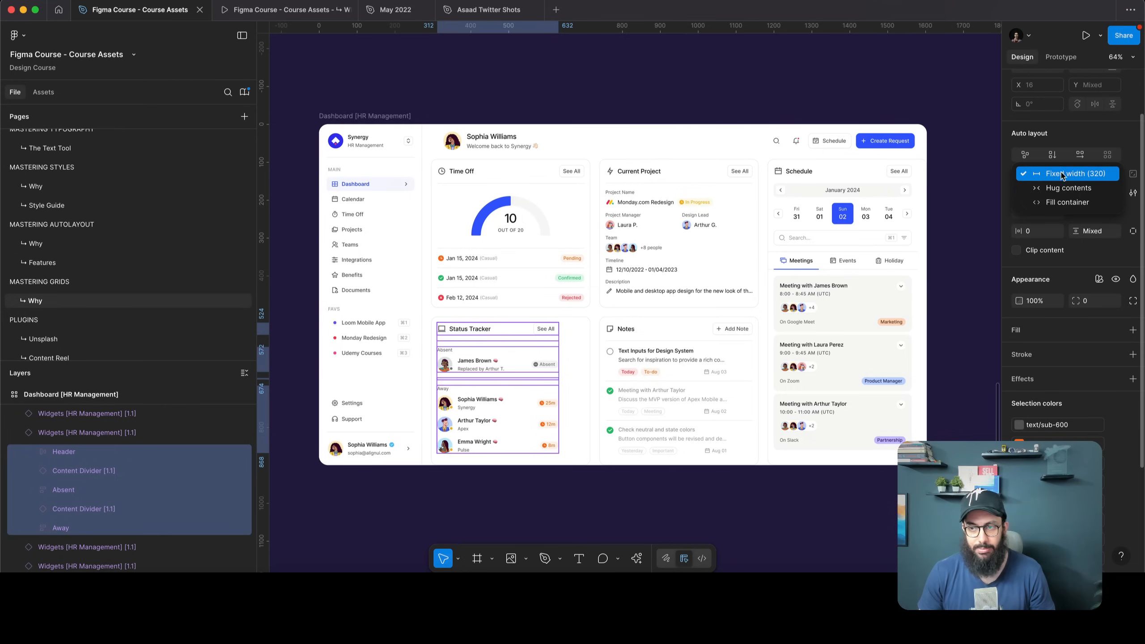
click(1057, 206)
key(Escape)
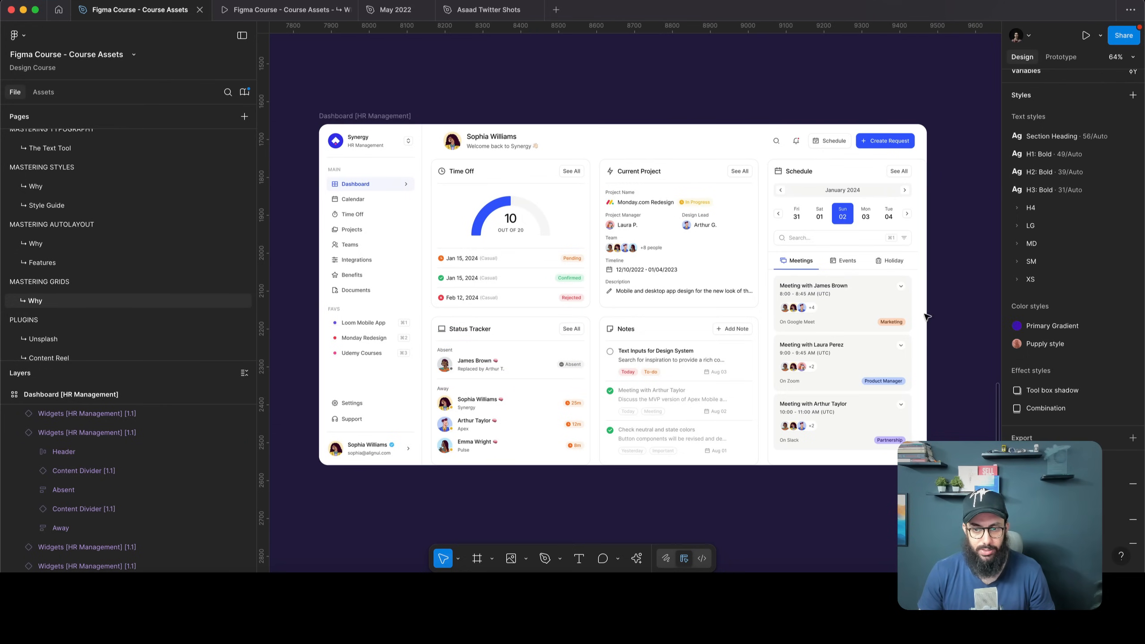
Resize the dashboard to 1451 wide and move Current Project ahead of Time Off
key(Escape)
drag(928, 261, 868, 278)
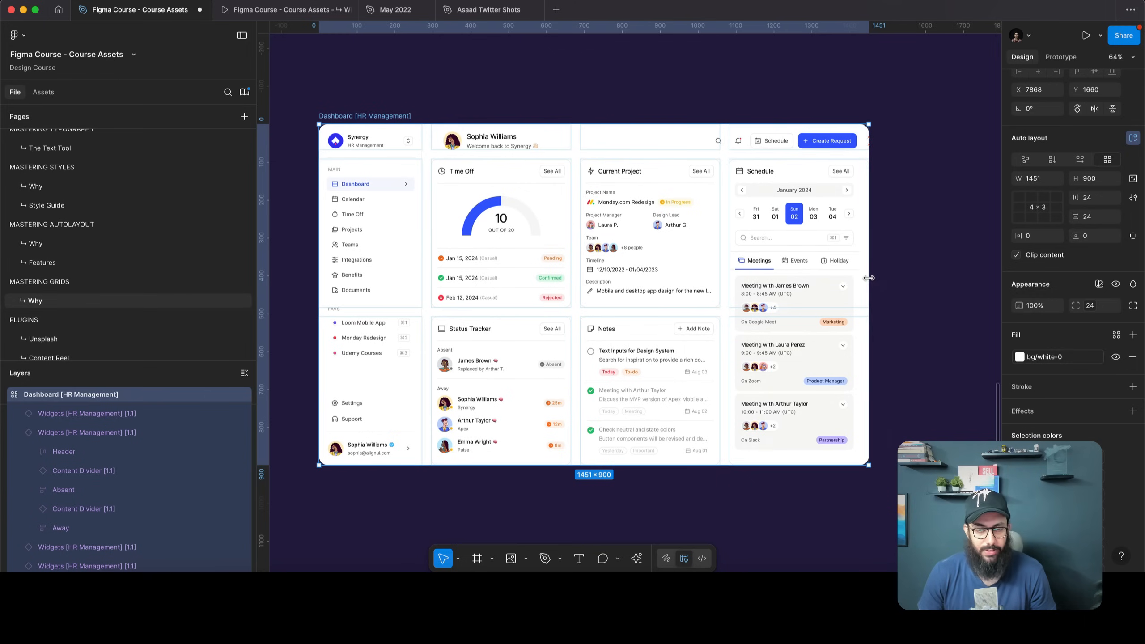
click(790, 263)
click(617, 231)
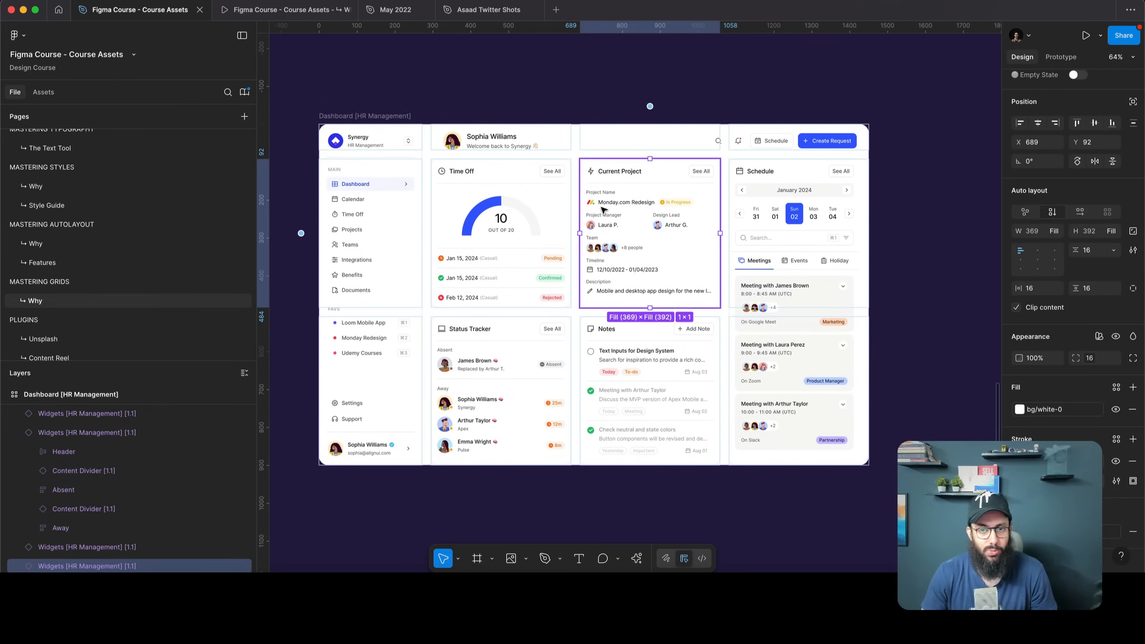
drag(613, 200, 495, 199)
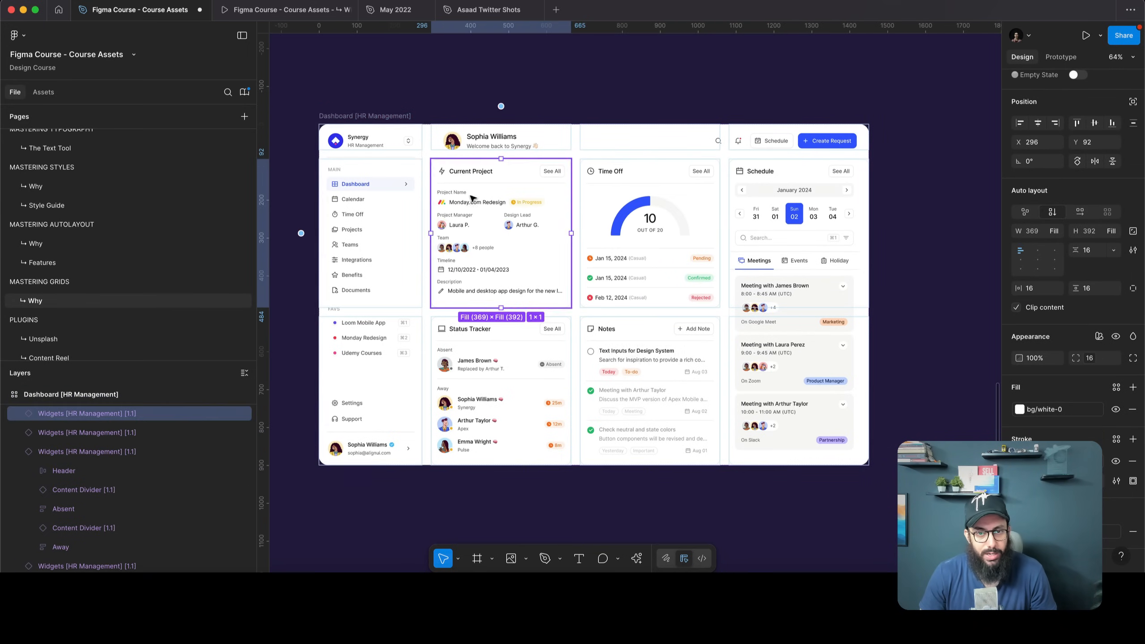
Move Notes ahead of Status Tracker, then check the Status Tracker and Schedule widgets
click(650, 361)
drag(651, 361, 529, 367)
click(629, 366)
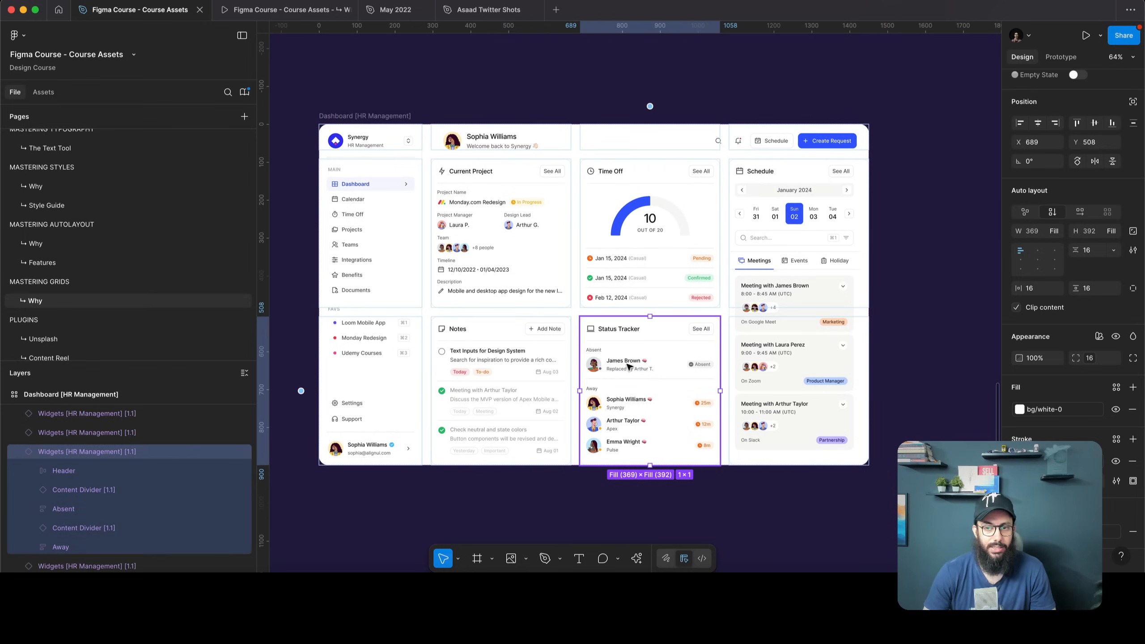
click(780, 337)
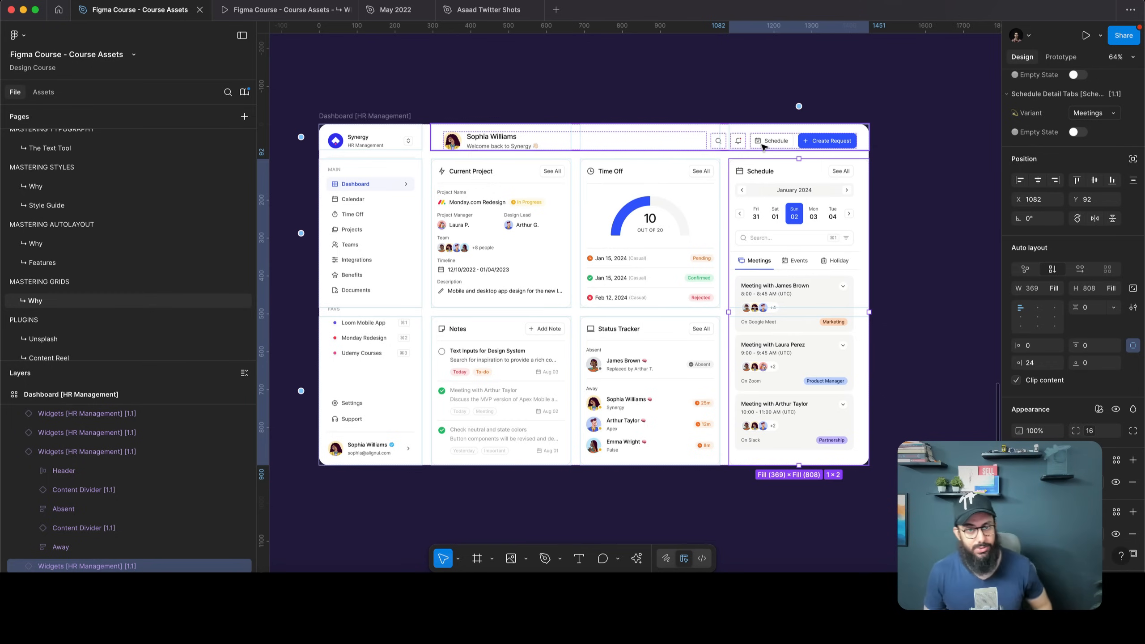
click(720, 104)
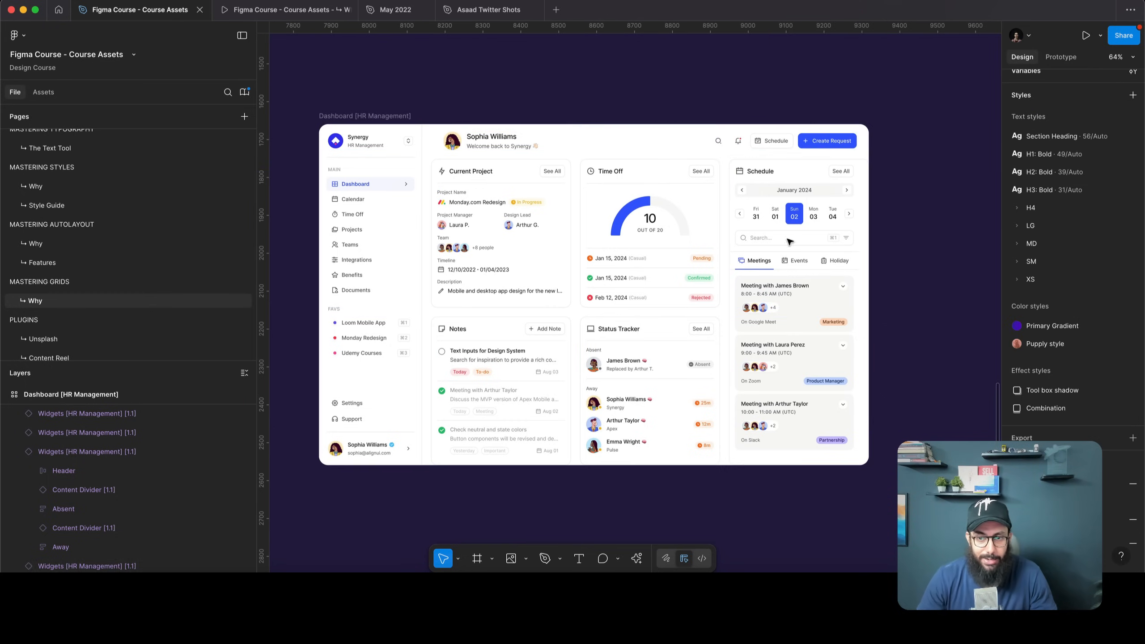
scroll(811, 311, right, 5)
Move the MacBook Pro 14" - 4 frame and the Date & Range Picker further right
scroll(791, 319, down, 5)
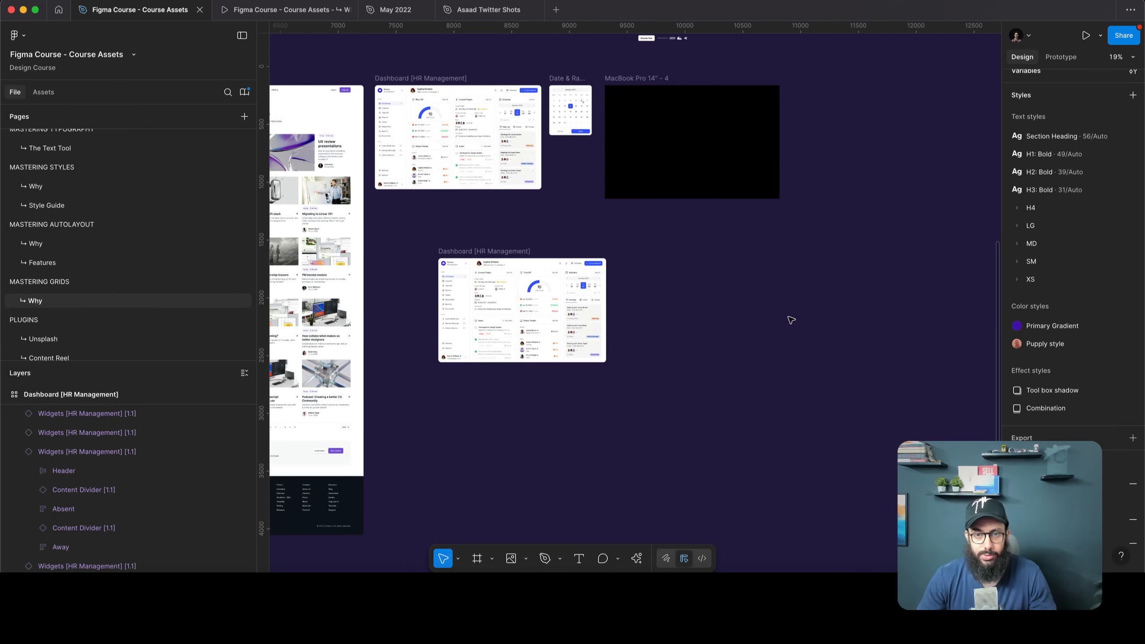
scroll(791, 319, up, 5)
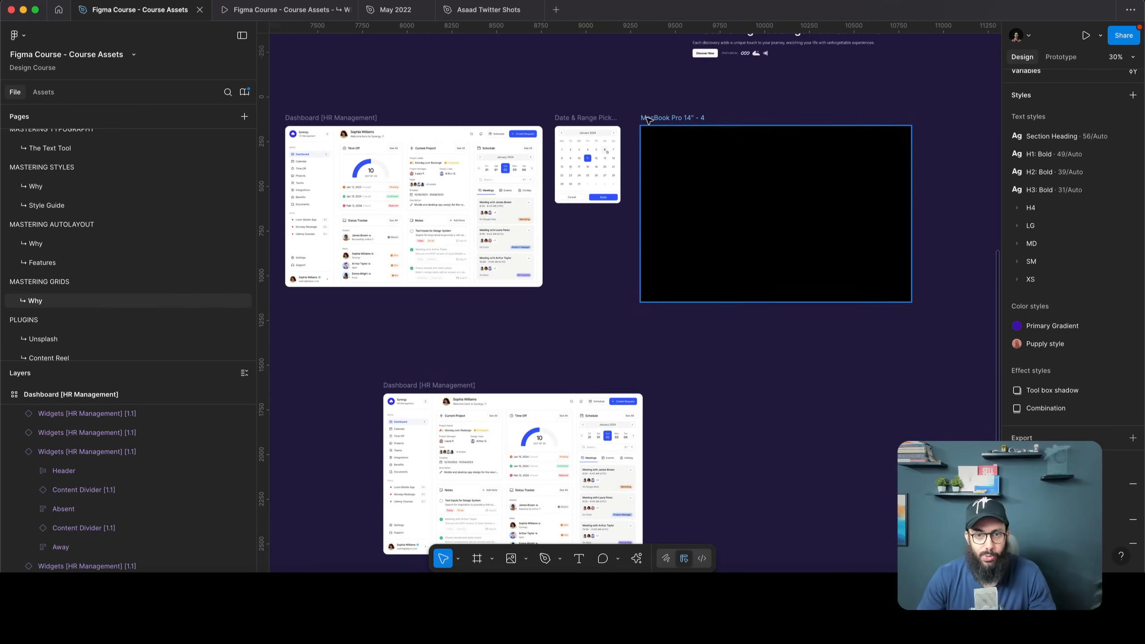
drag(647, 123, 918, 122)
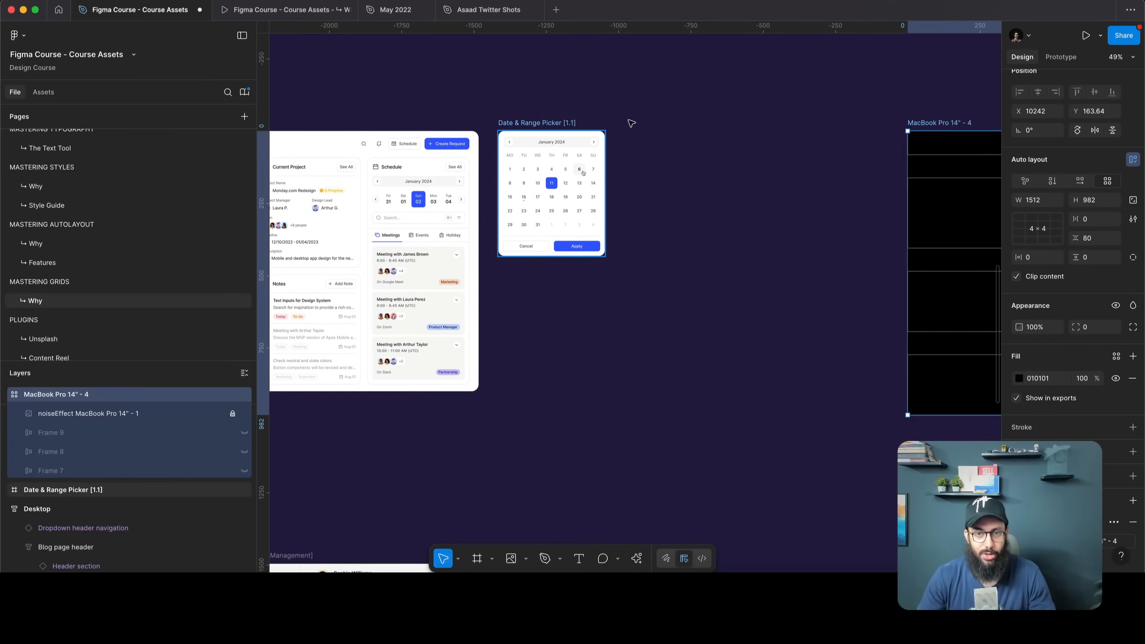
drag(529, 122, 647, 122)
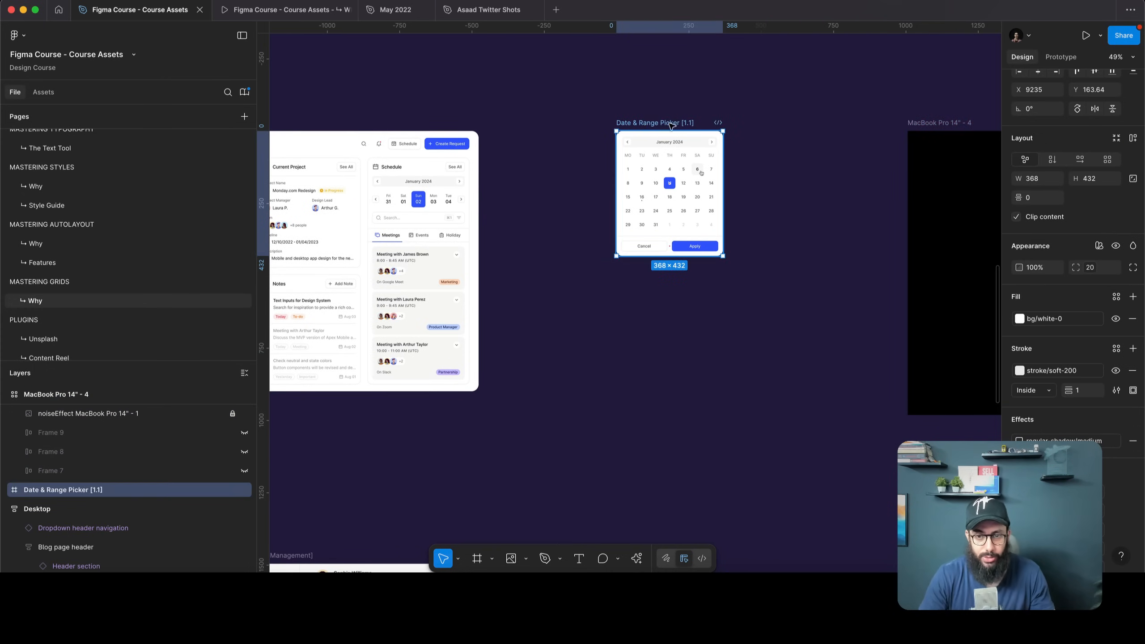
Zoom in on the date picker and select all five week rows
scroll(668, 123, up, 4)
click(655, 177)
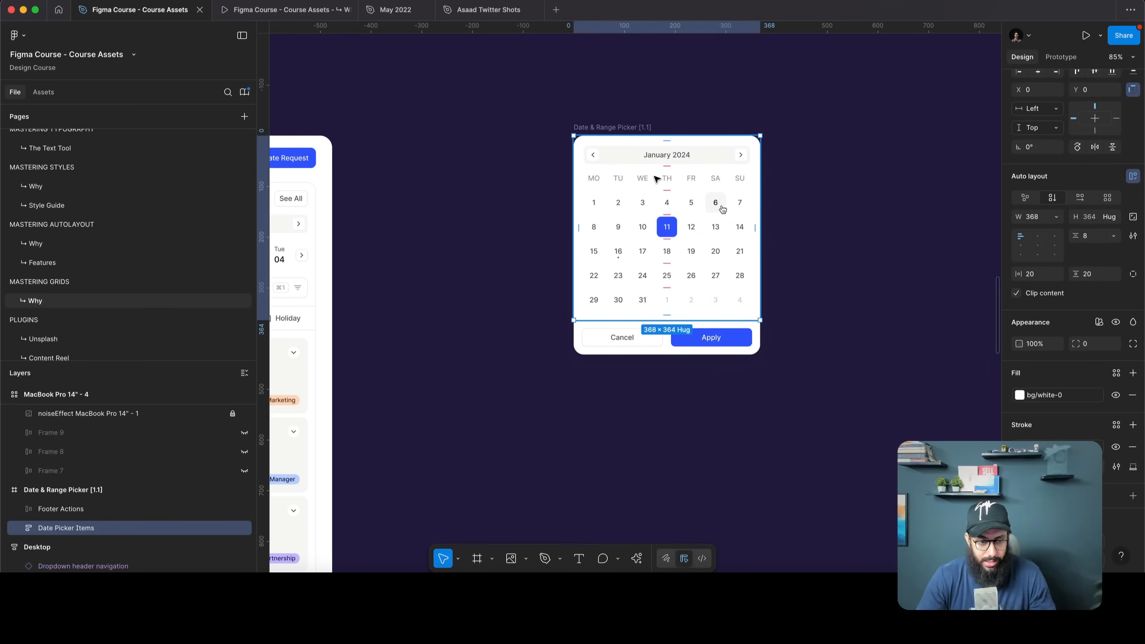
double_click(657, 179)
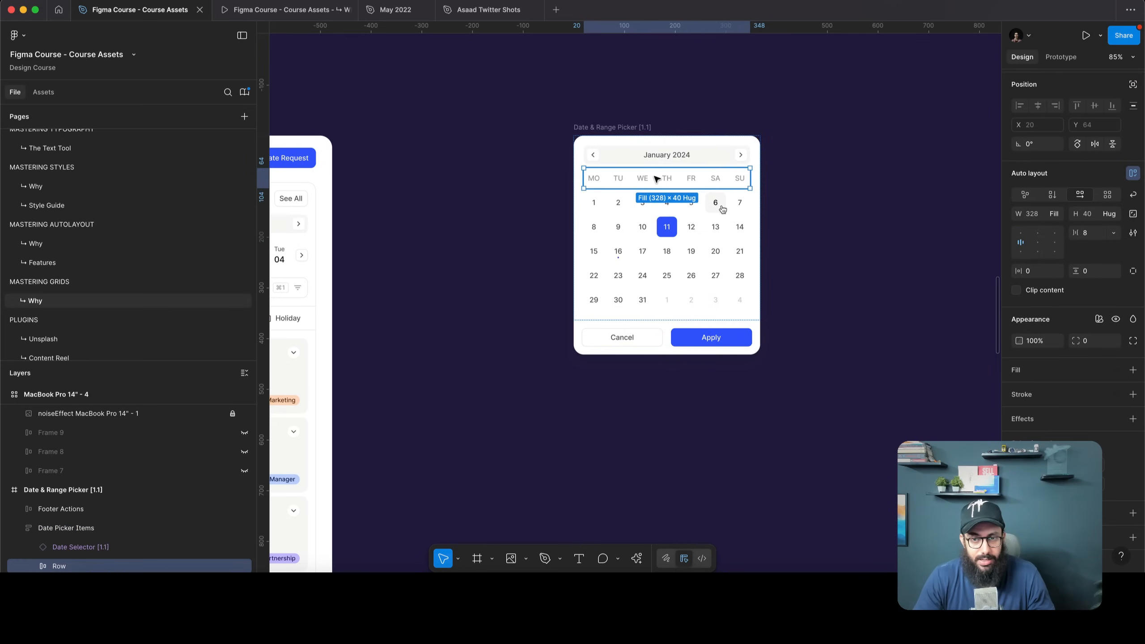
click(631, 228)
click(654, 280)
click(648, 250)
click(642, 226)
click(635, 202)
shift+click(628, 227)
shift+click(625, 251)
shift+click(616, 299)
shift+click(623, 275)
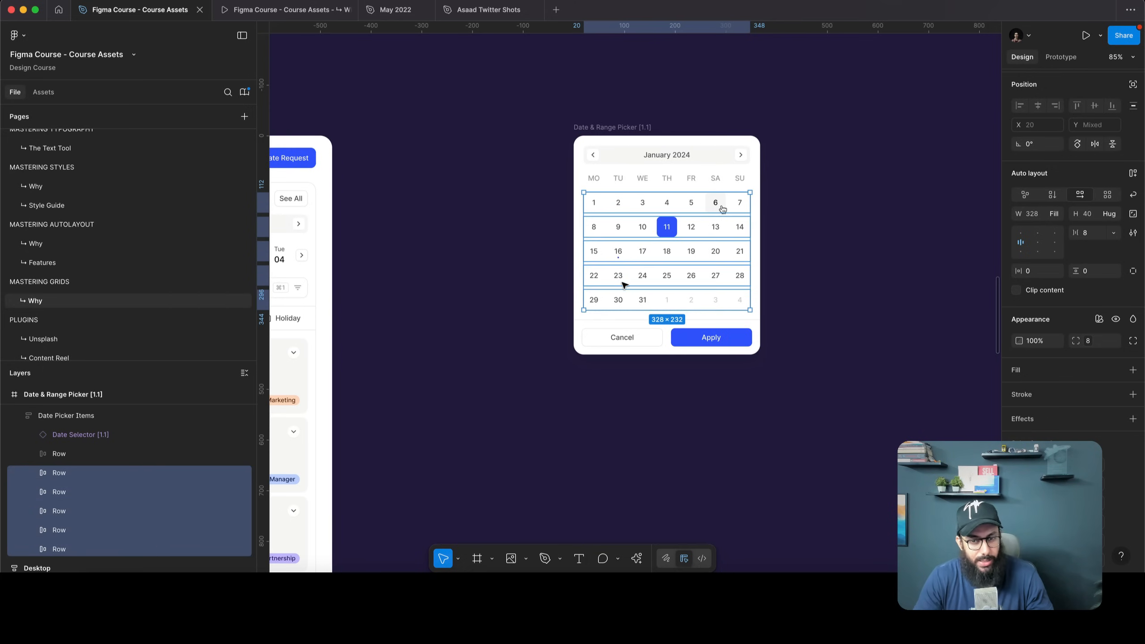
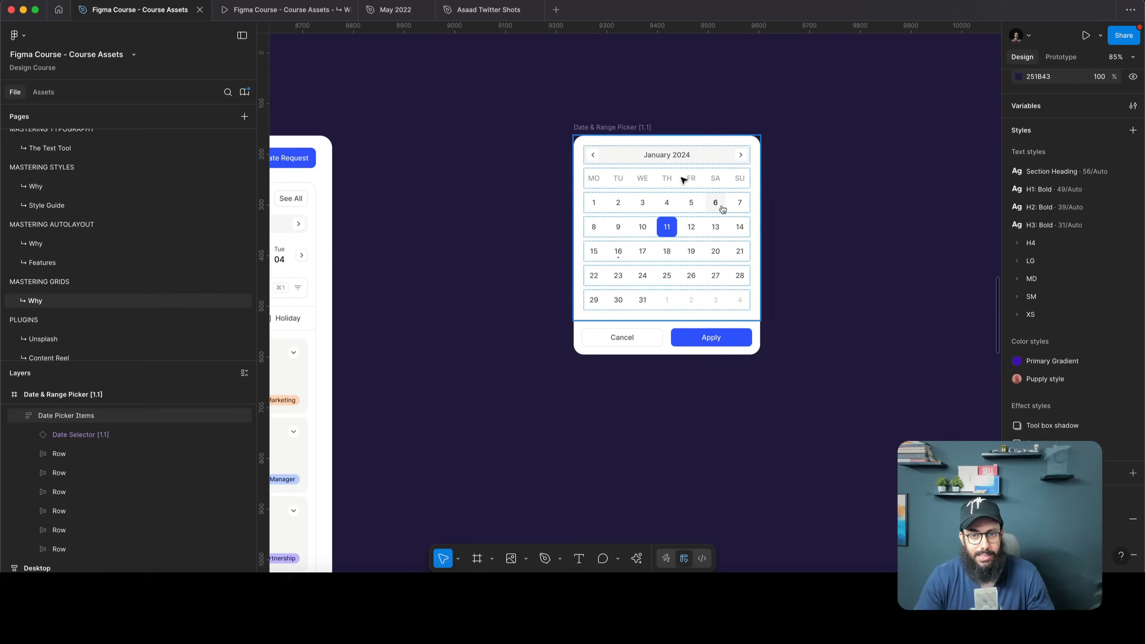
Remove auto layout from the Date Picker Items frame
click(695, 136)
scroll(696, 137, up, 3)
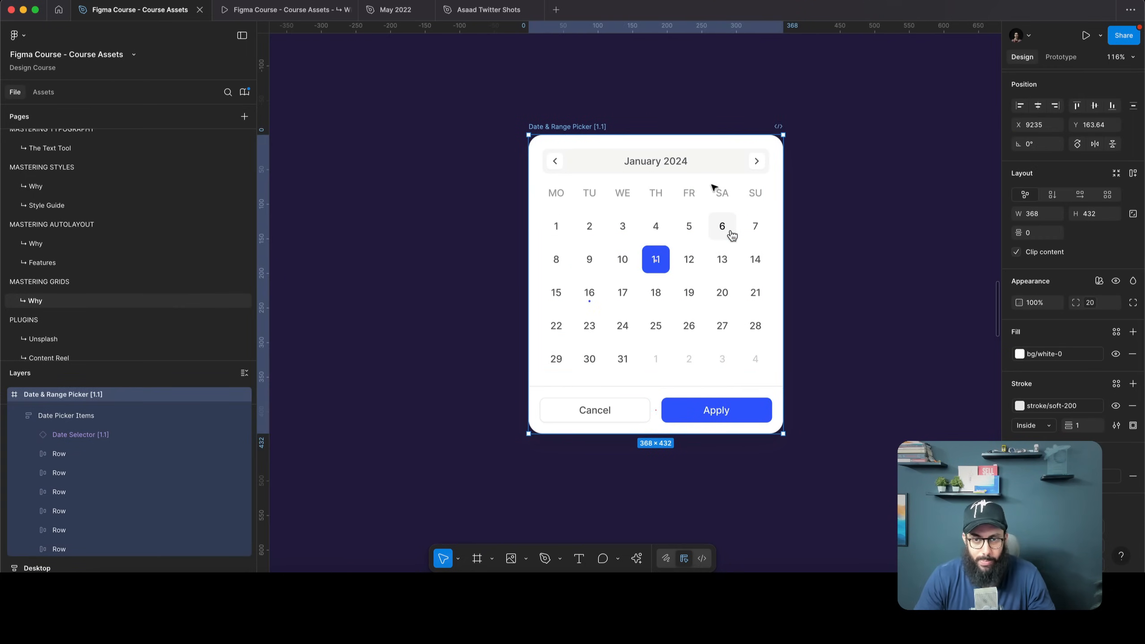
click(94, 417)
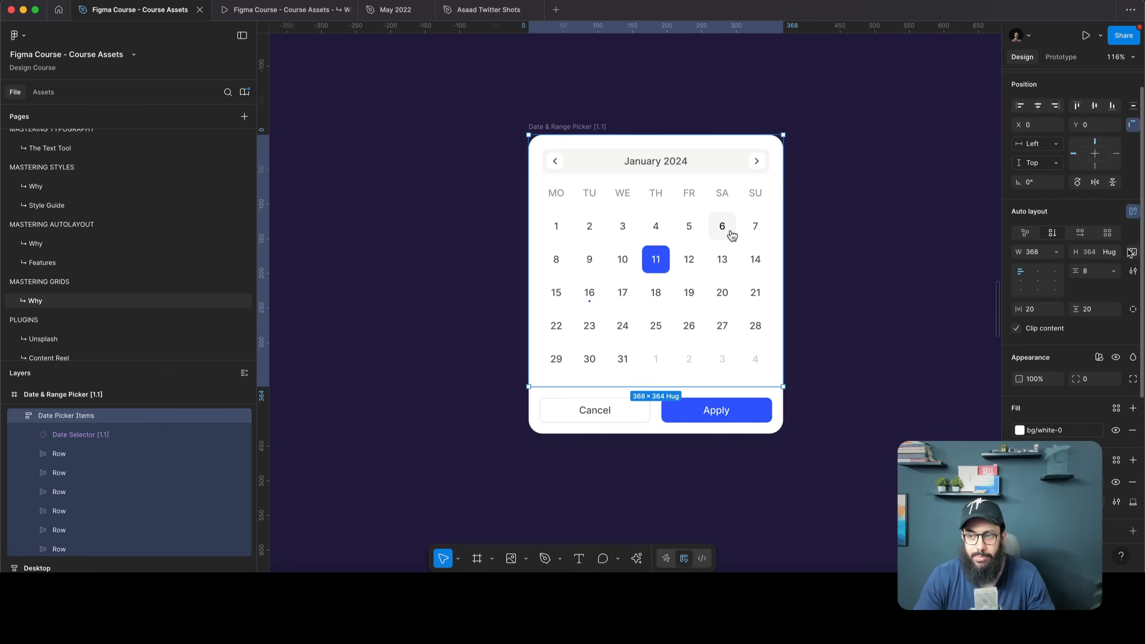
click(1132, 212)
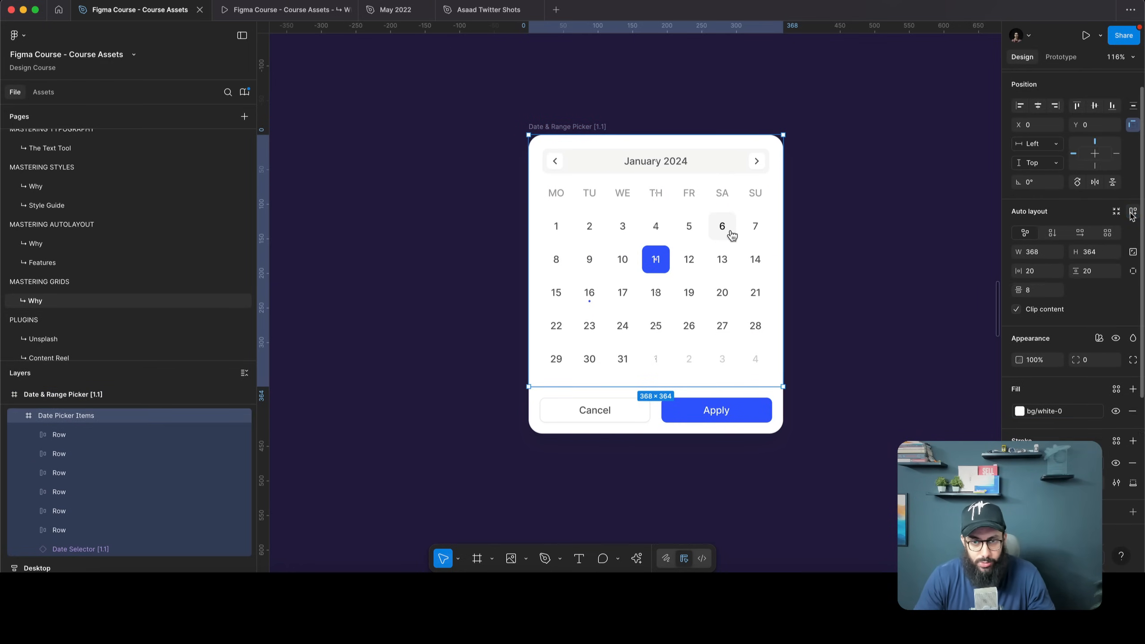
Ungroup the weekday label row and five date rows into loose day cells
click(647, 206)
click(582, 225)
shift+click(581, 259)
shift+click(576, 293)
shift+click(575, 328)
shift+click(575, 359)
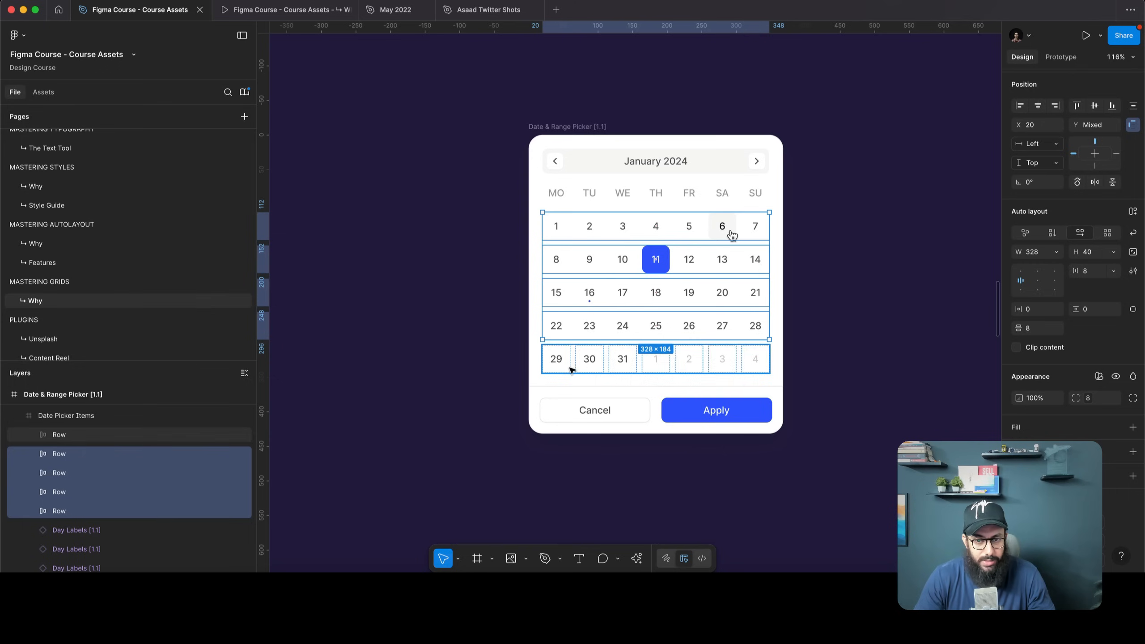
key(Return)
click(656, 174)
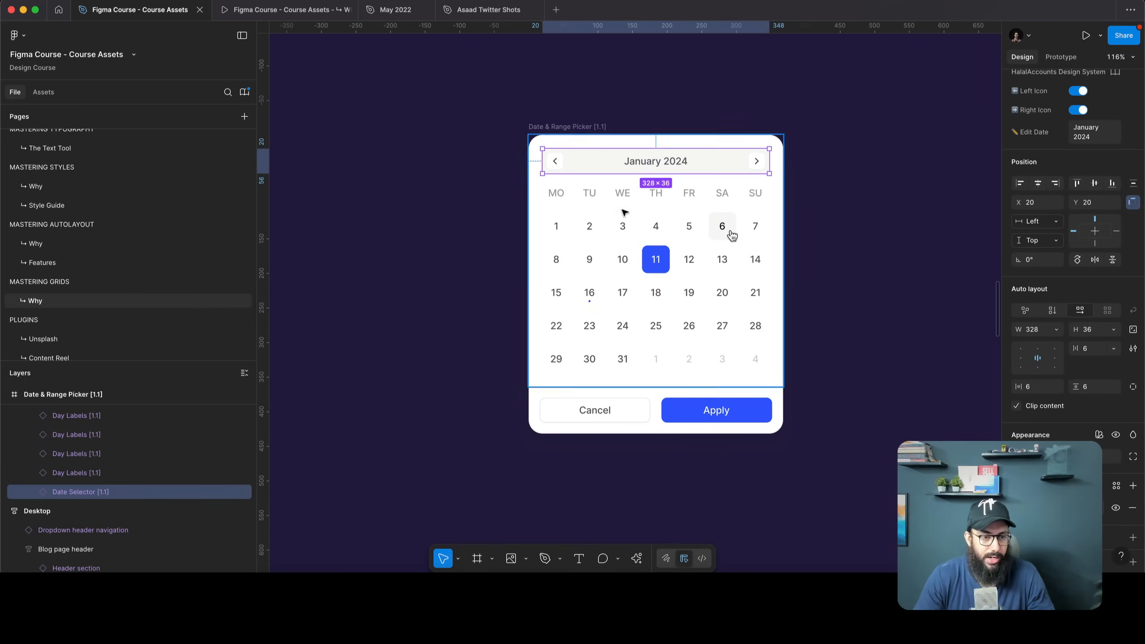
click(541, 217)
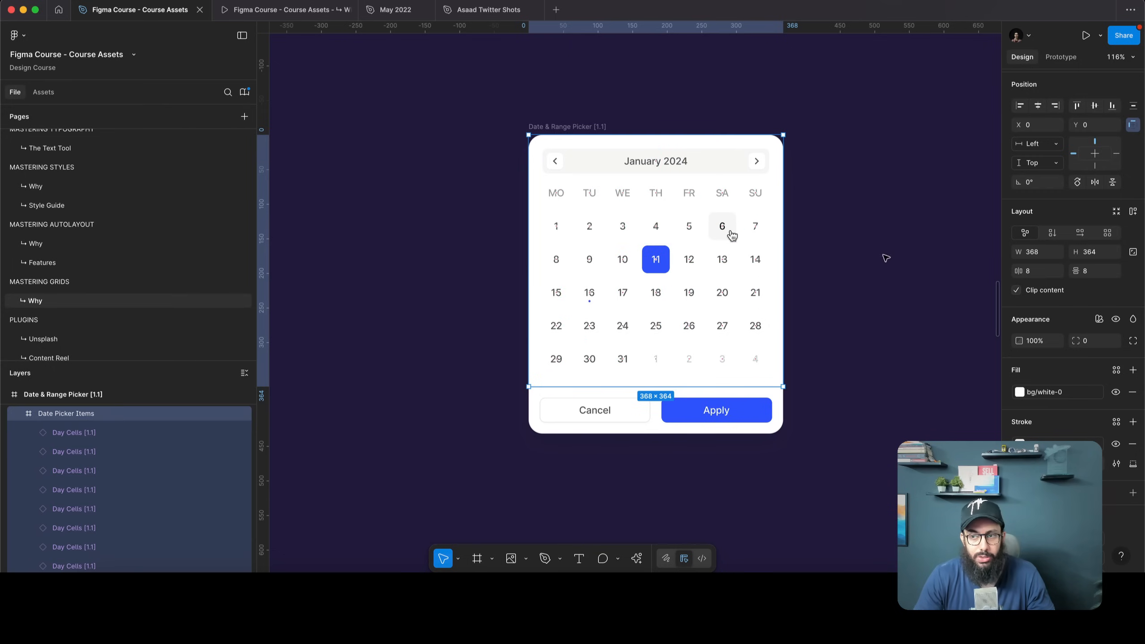
Switch Date Picker Items to grid auto layout, then try moving day 25 and revert it
click(1108, 233)
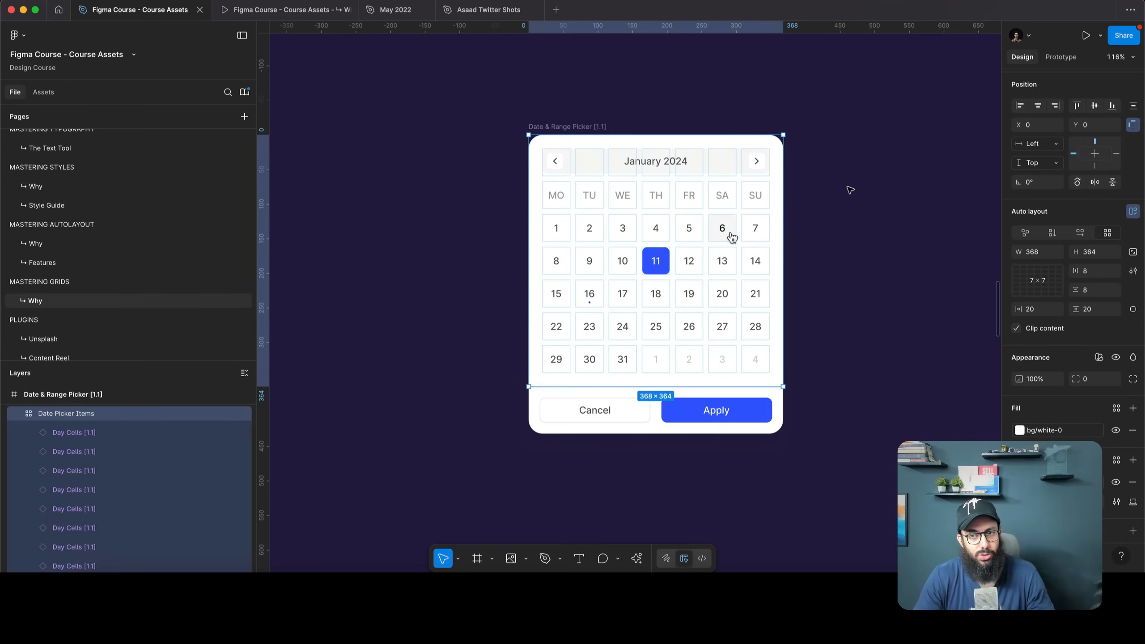
click(850, 190)
click(731, 237)
double_click(689, 195)
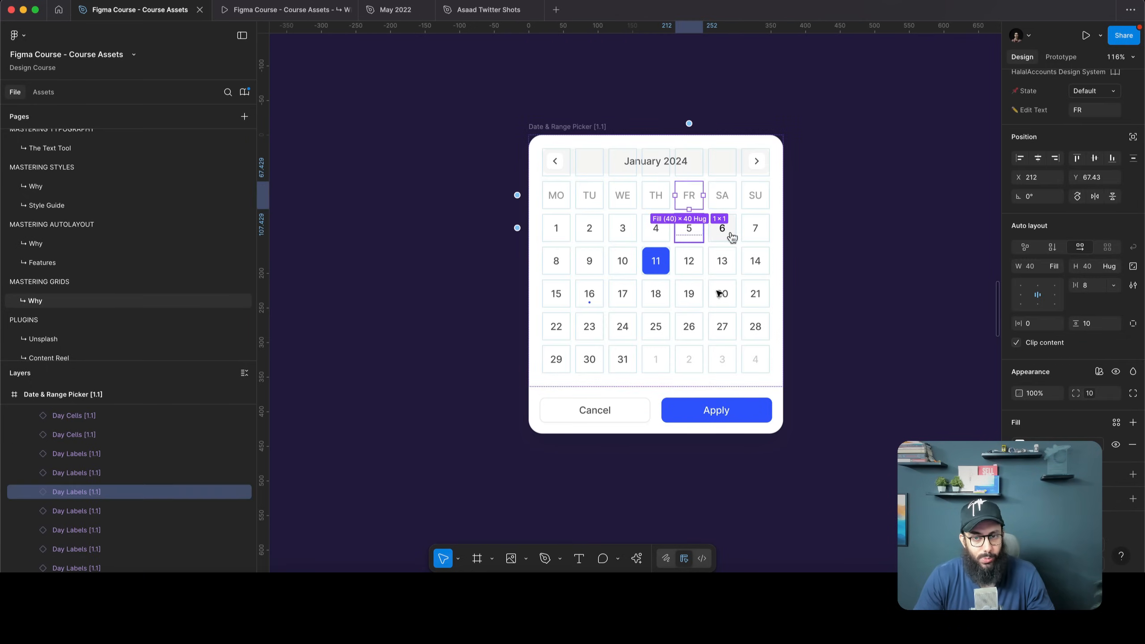
click(722, 333)
click(644, 331)
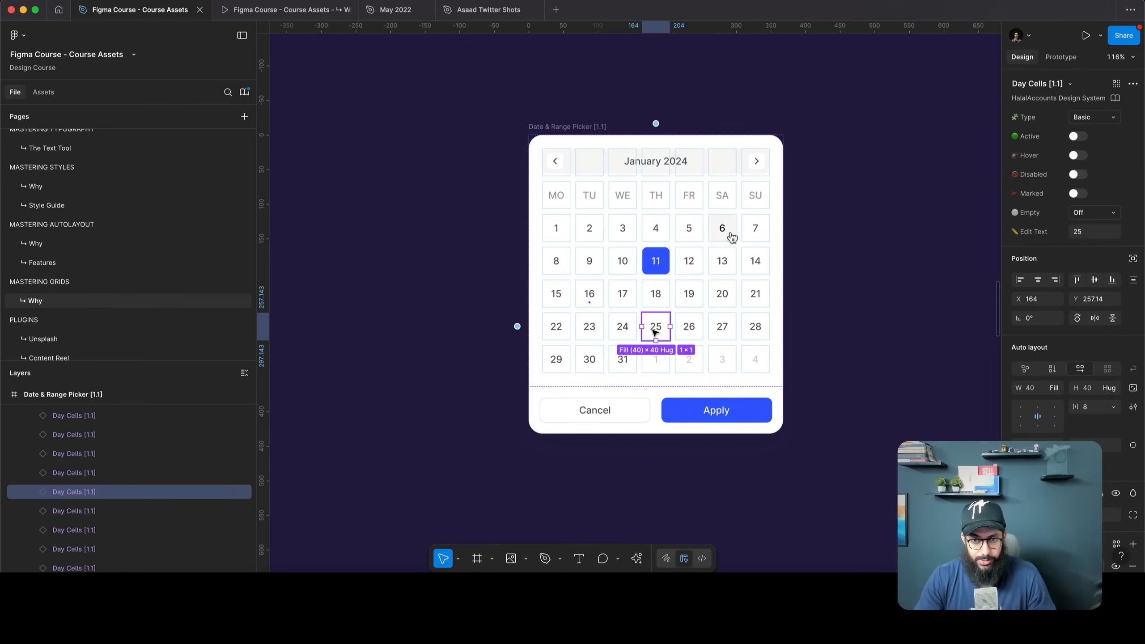
drag(654, 330, 717, 328)
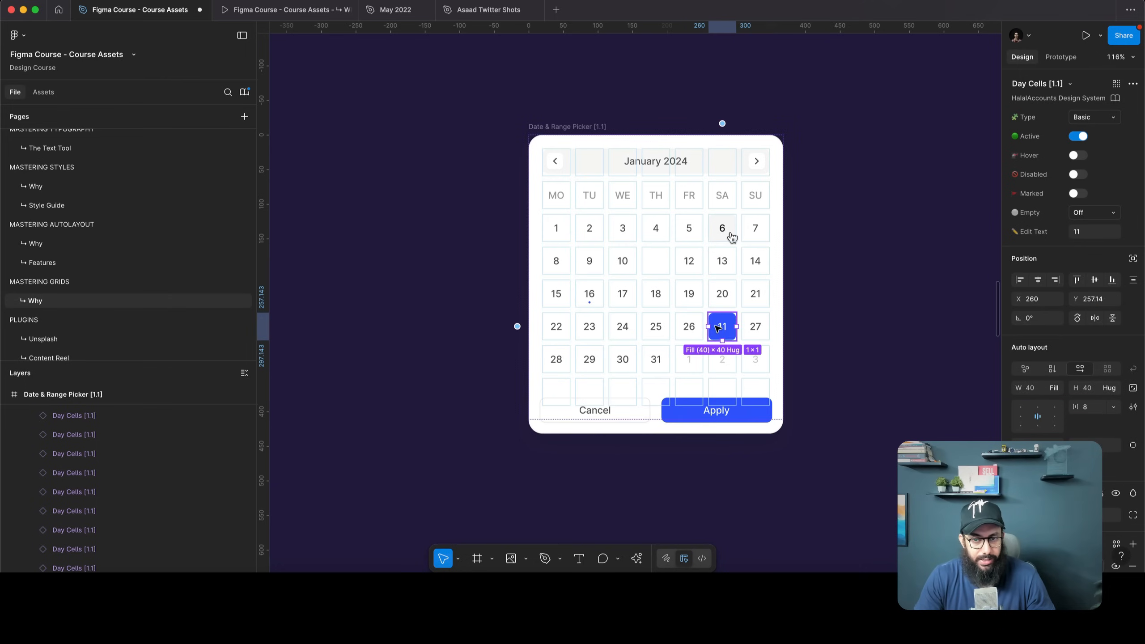
key(Escape)
key(Tab)
key(Tab)
key(Tab)
key(Tab)
key(Tab)
key(Tab)
key(Tab)
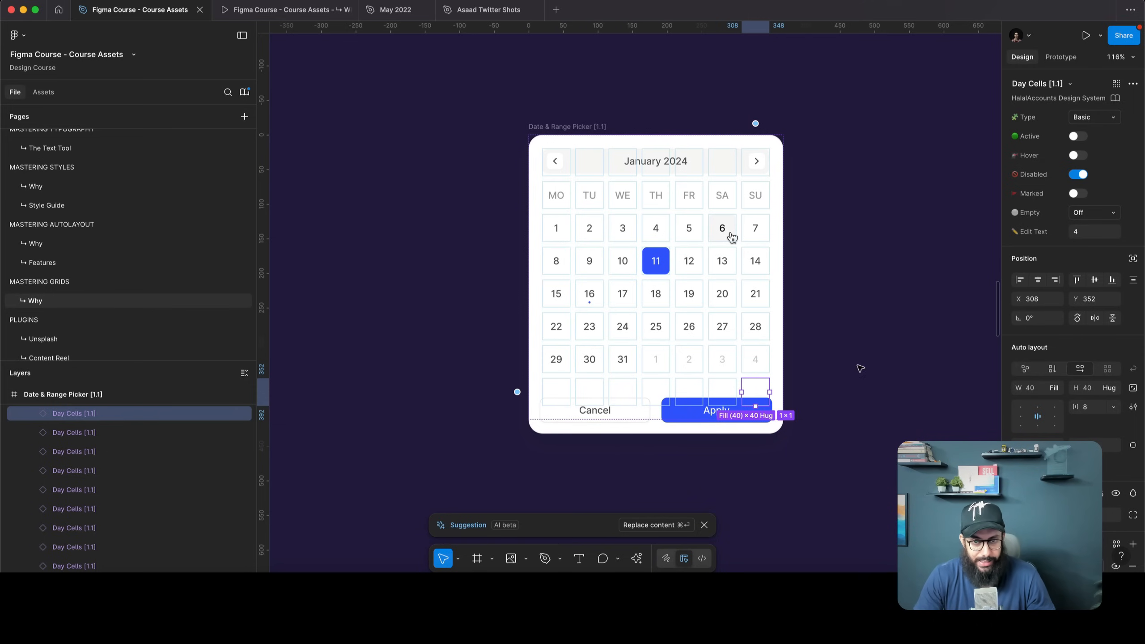
Add auto layout to the parent date range picker and test duplicating the last day cell, then undo
scroll(99, 459, up, 2)
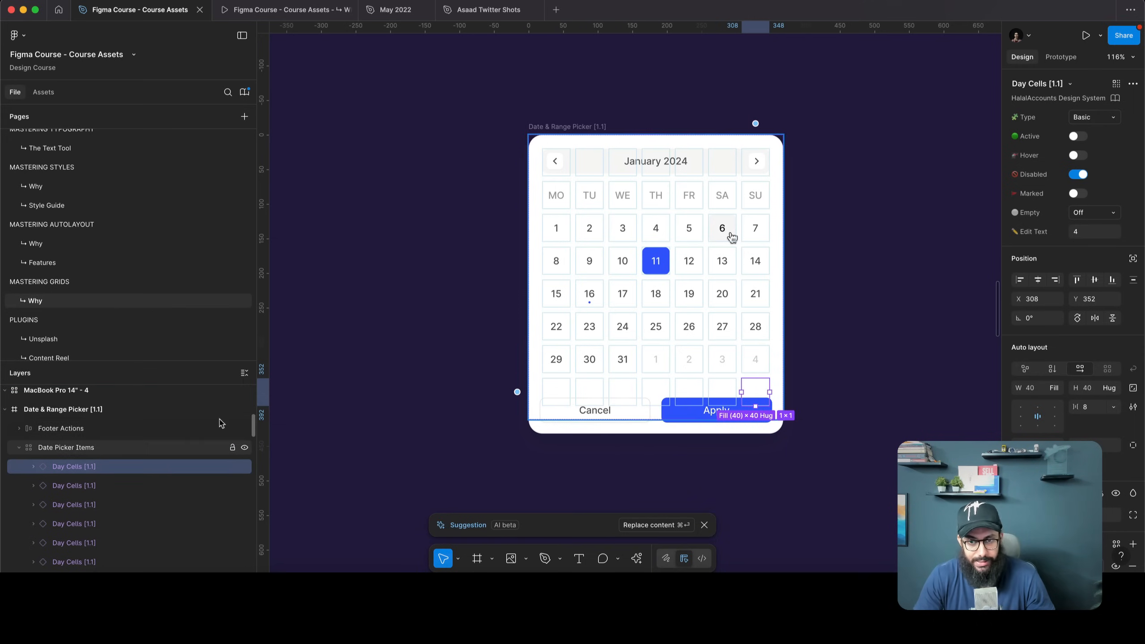
click(135, 447)
key(Escape)
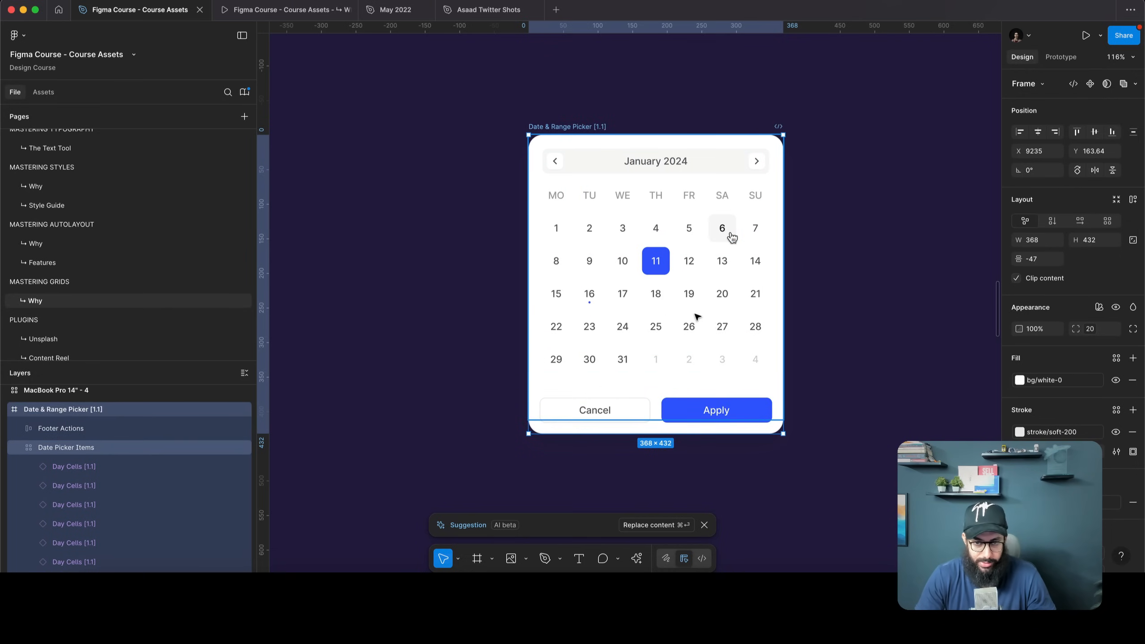
key(shift+a)
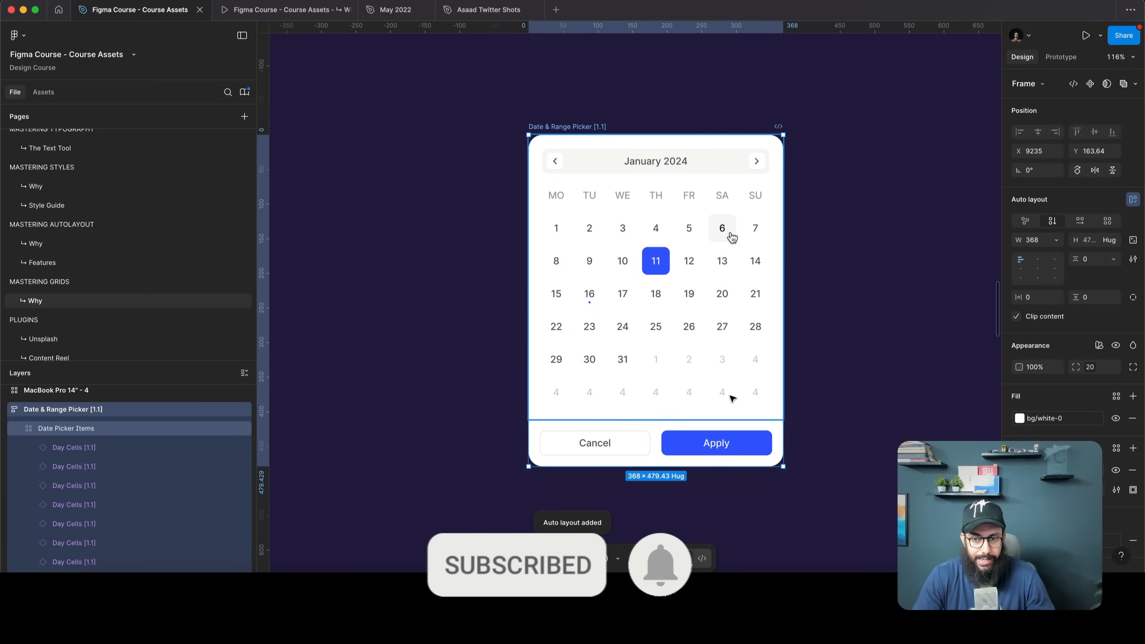
click(753, 393)
key(super+d)
key(super+d)
key(super+d)
key(super+d)
key(super+d)
key(super+d)
key(super+d)
key(super+d)
key(super+d)
key(super+d)
key(super+d)
key(super+d)
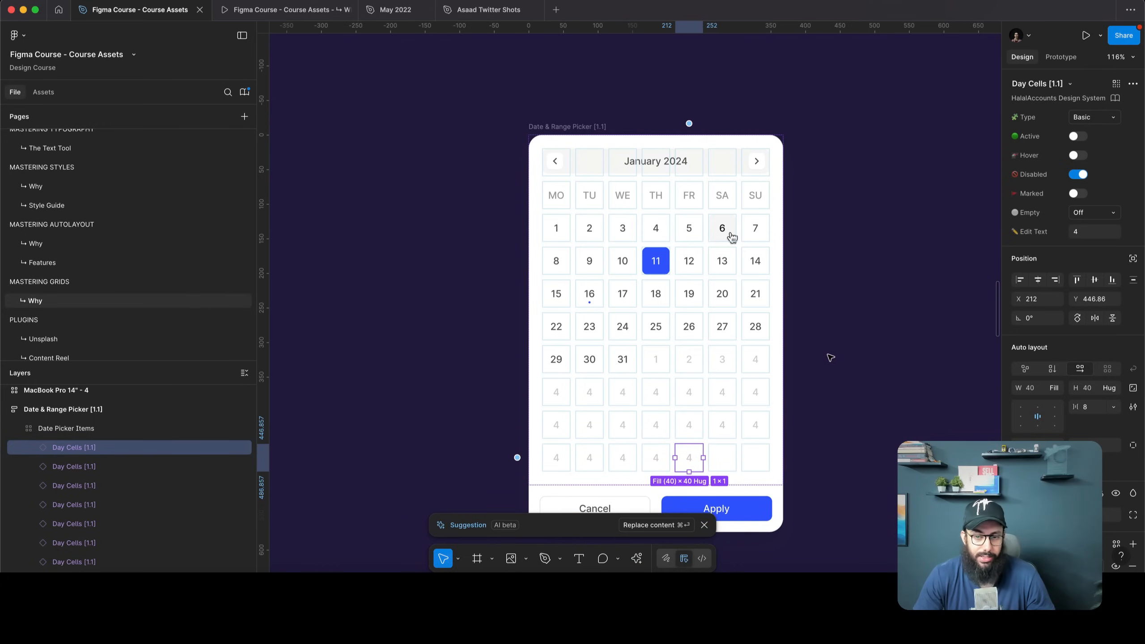
key(super+z)
key(super+z)
key(super+z)
key(super+z)
key(super+z)
key(super+z)
key(super+z)
key(super+z)
key(super+z)
key(super+z)
key(super+z)
key(super+z)
key(Escape)
key(Escape)
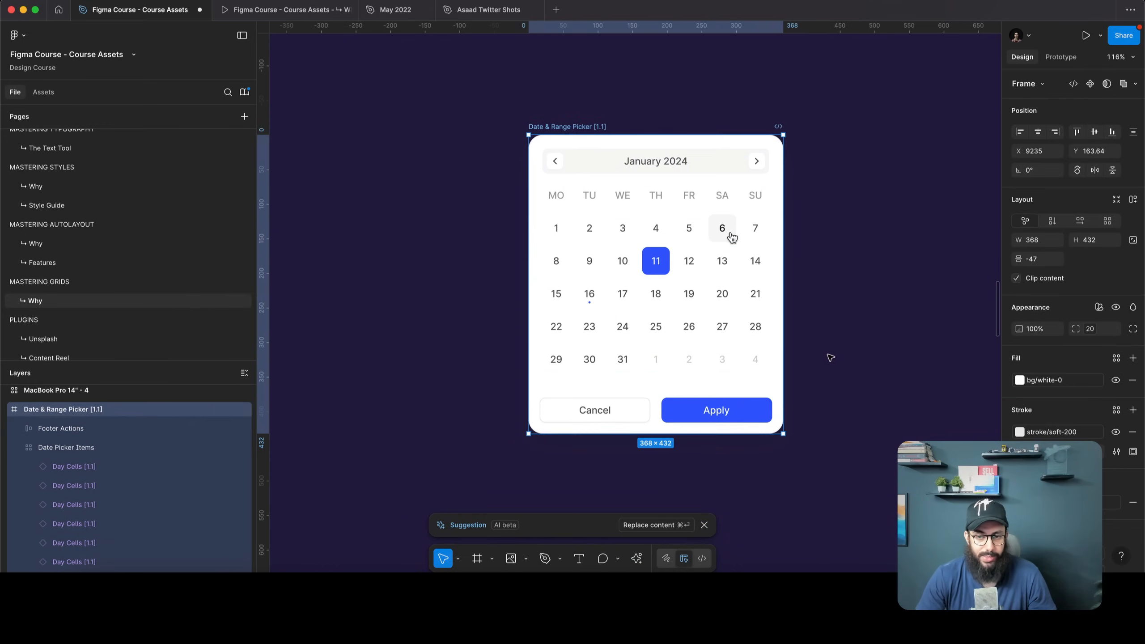
Reselect the Date Picker Items grid and its month header row
key(Escape)
double_click(697, 293)
double_click(697, 293)
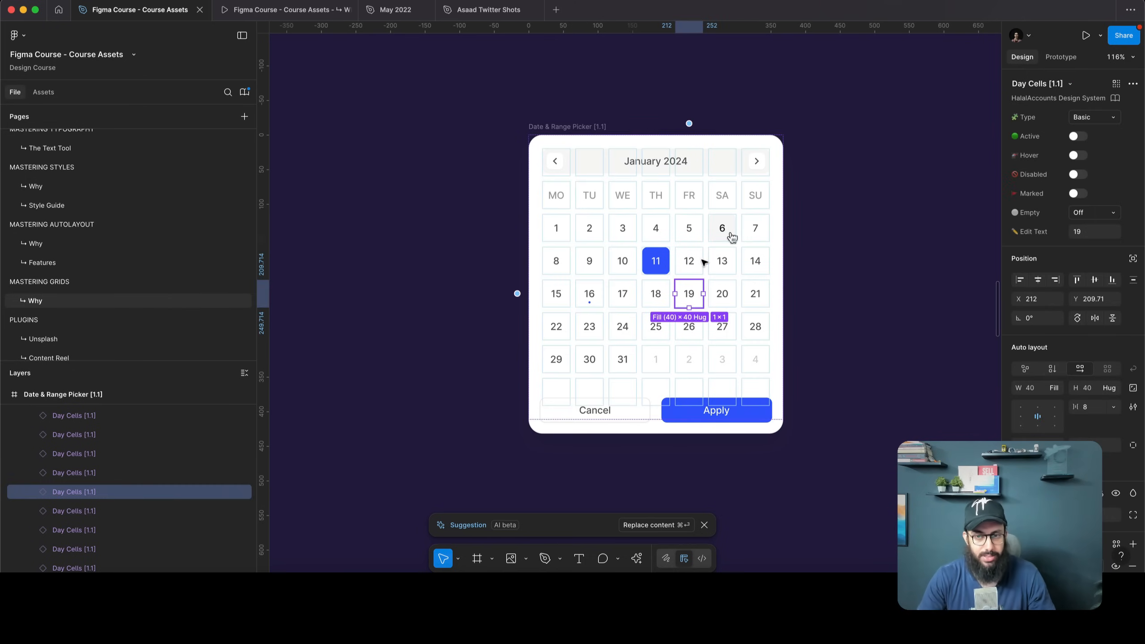
click(689, 166)
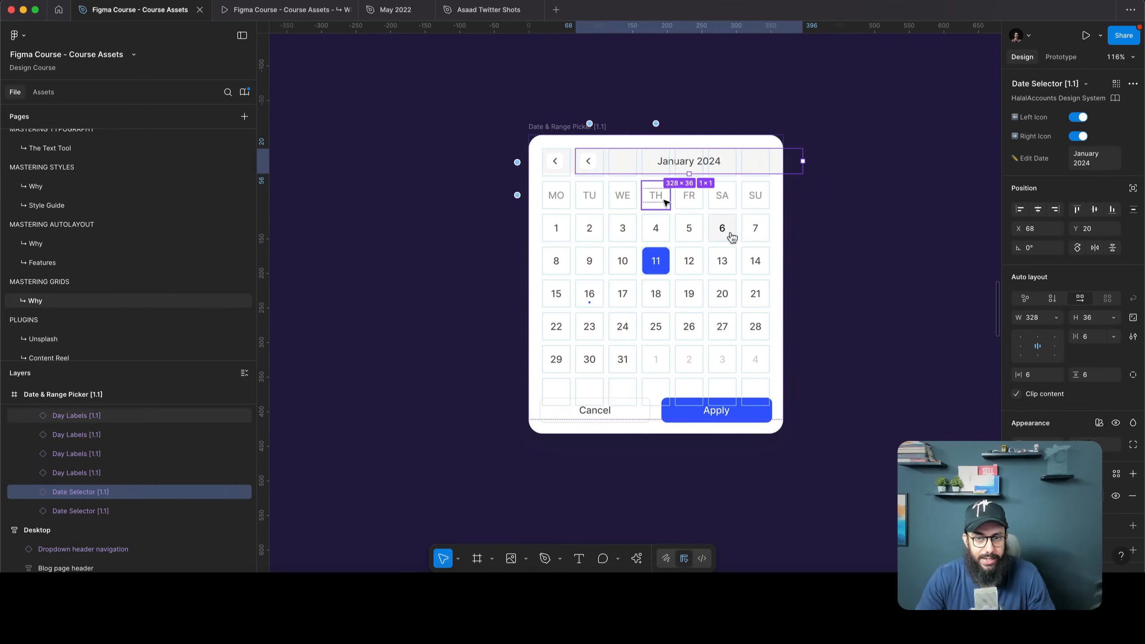
Set the month header row to fill its grid cell in width and height
click(533, 127)
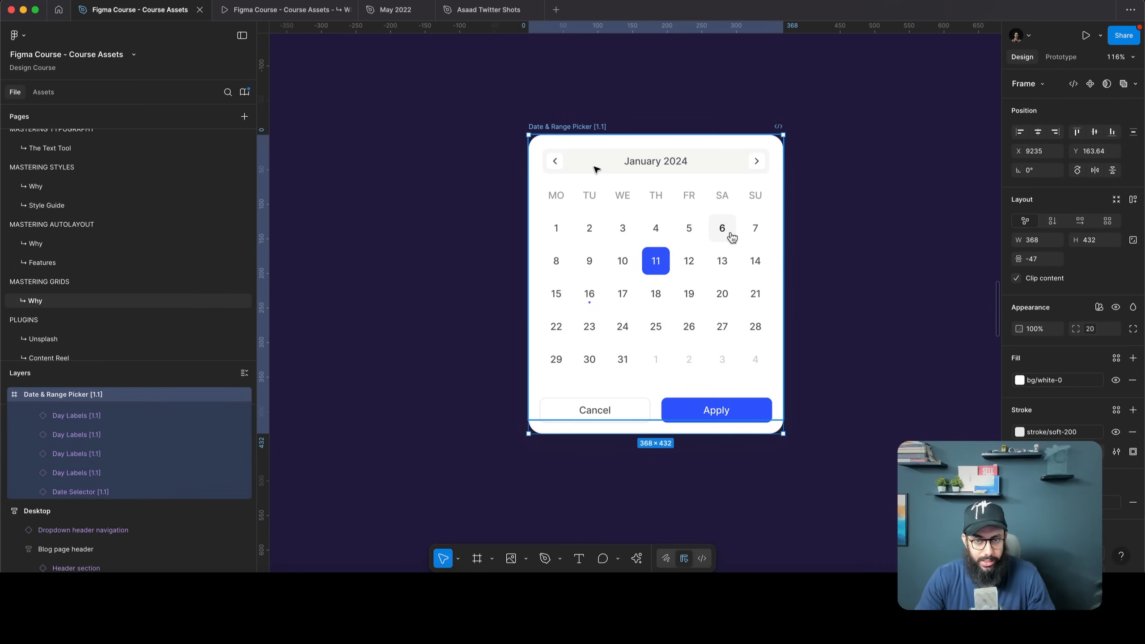
click(593, 169)
scroll(92, 496, down, 1)
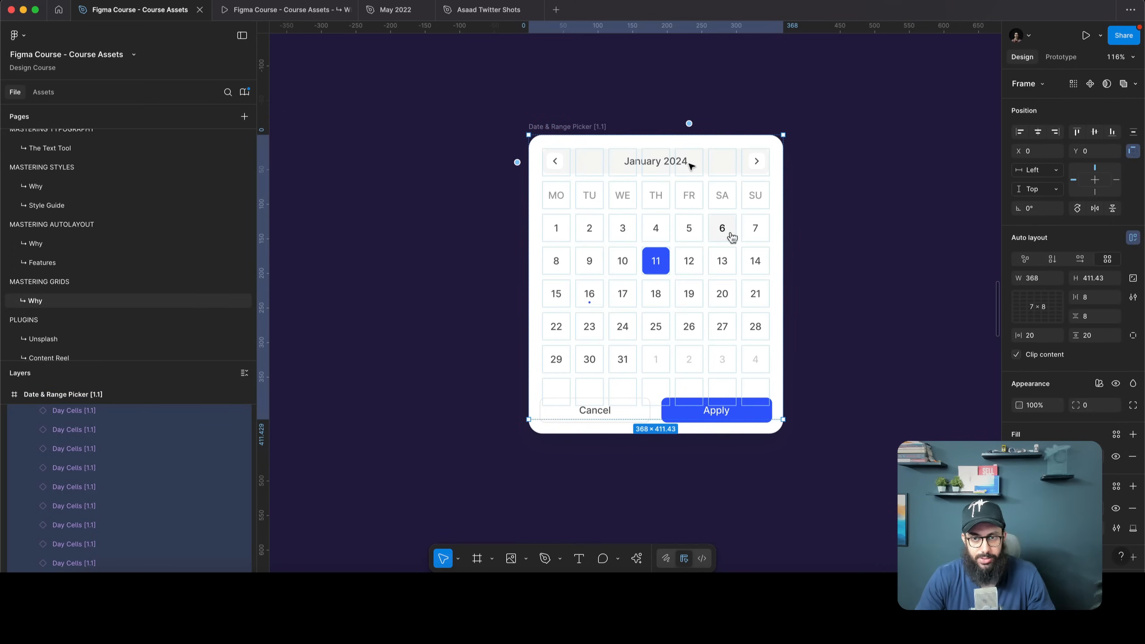
key(Escape)
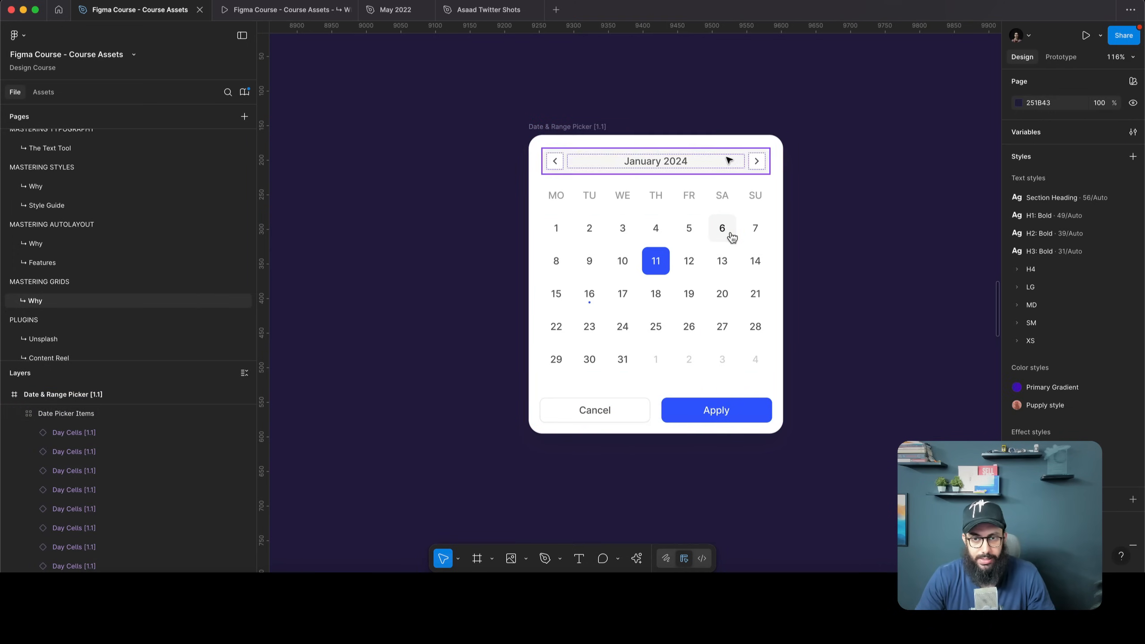
click(734, 160)
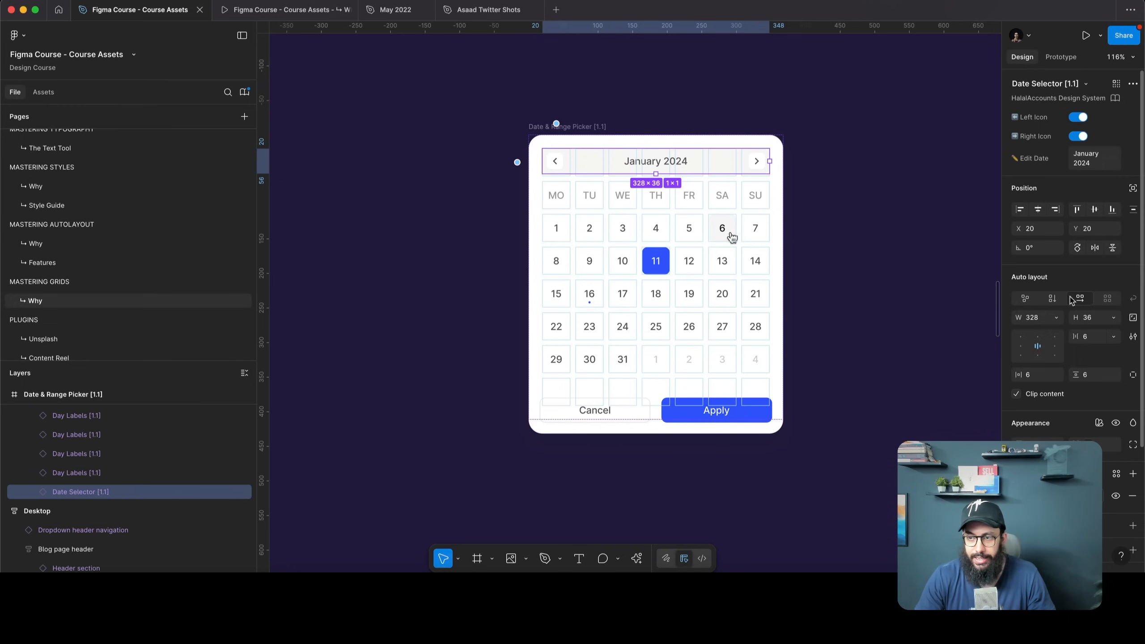
click(1055, 317)
click(1037, 342)
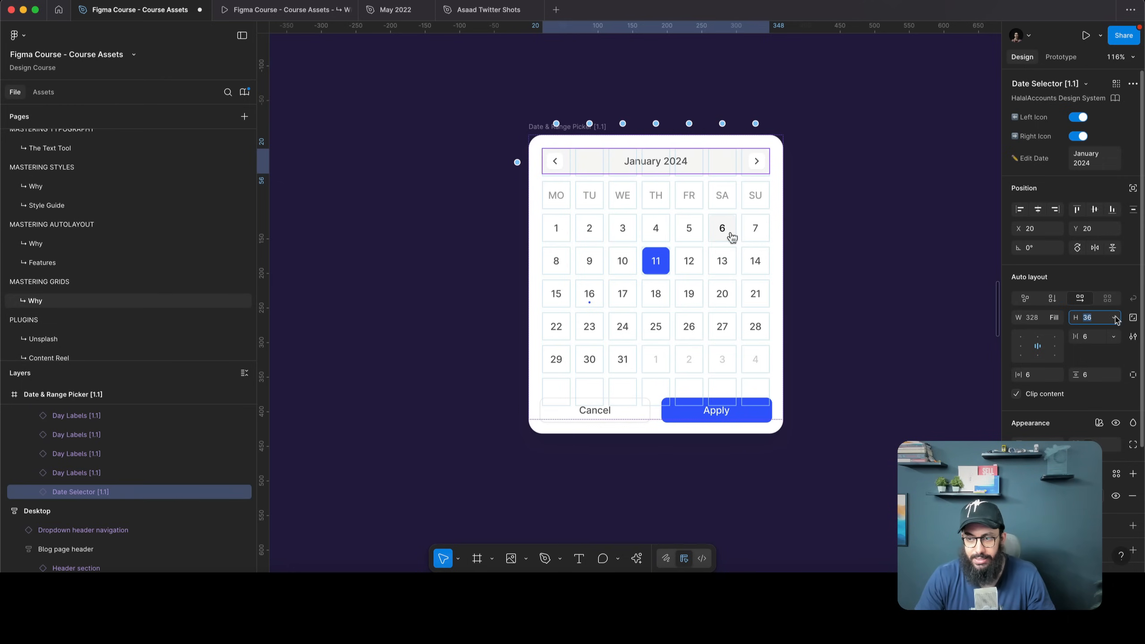
click(1113, 318)
click(1101, 351)
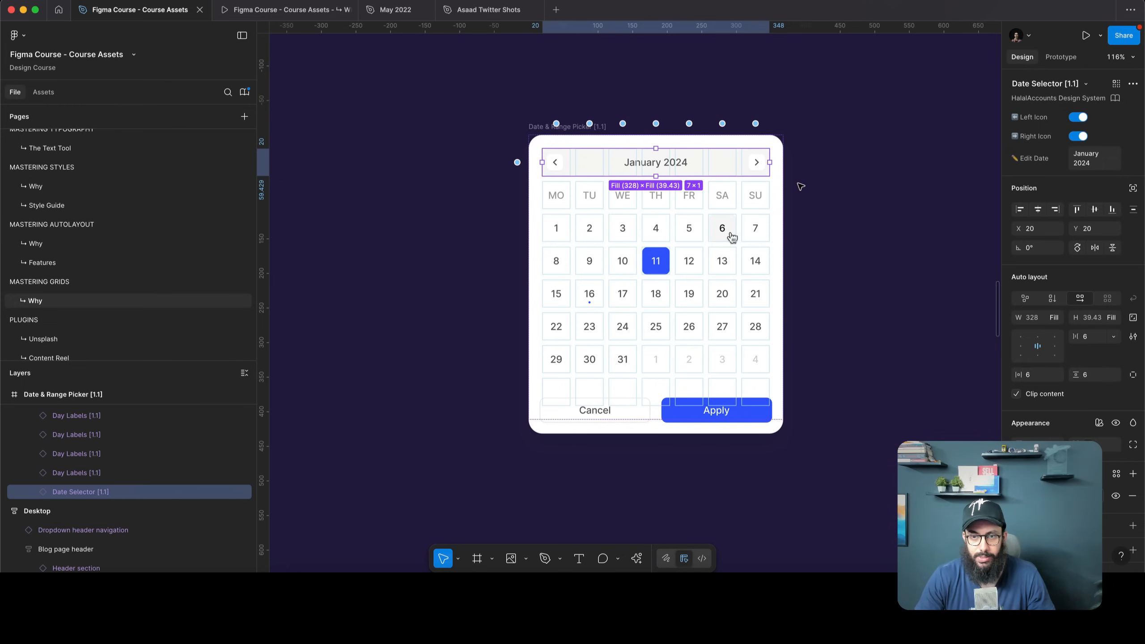
scroll(731, 237, up, 5)
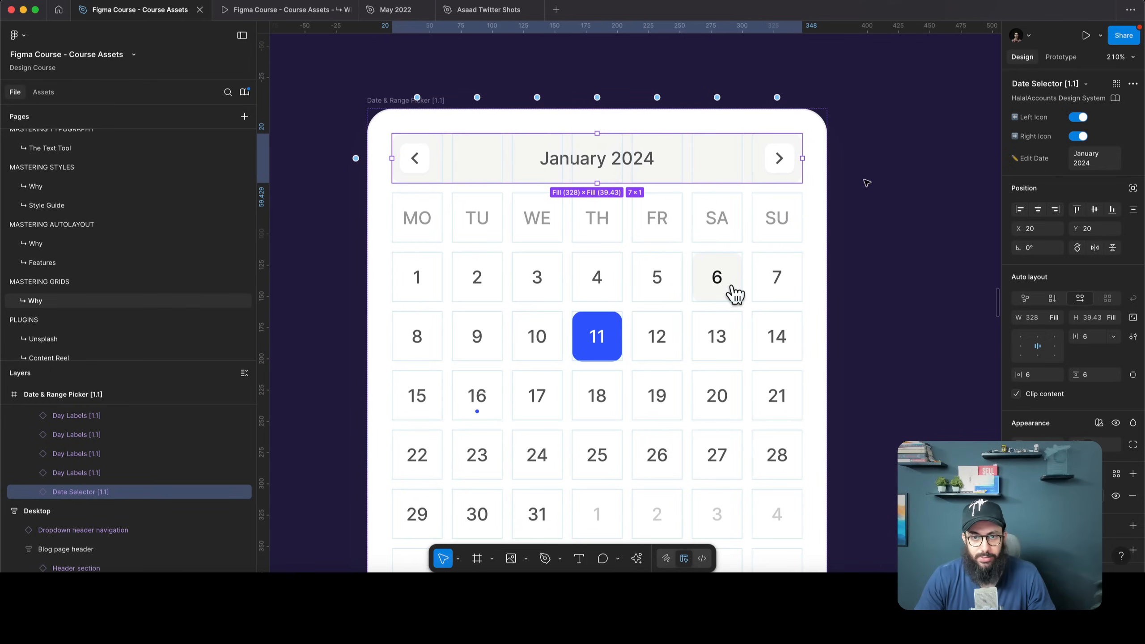
Duplicate the January 2024 header, delete the copy, and undo back to the original date selector
key(super+d)
click(882, 185)
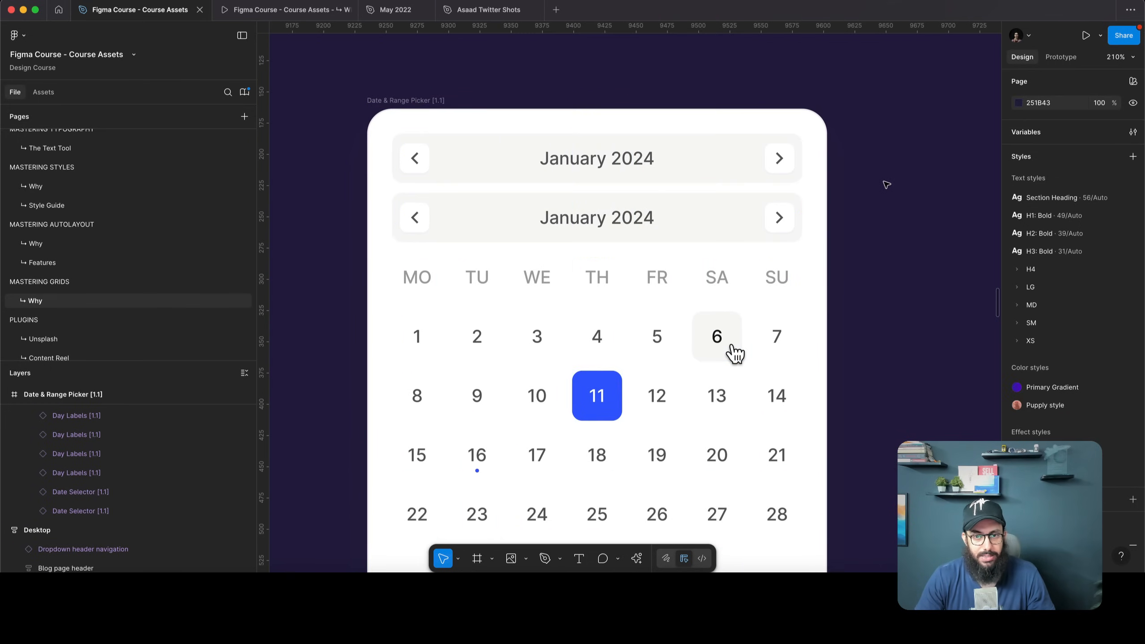
click(719, 219)
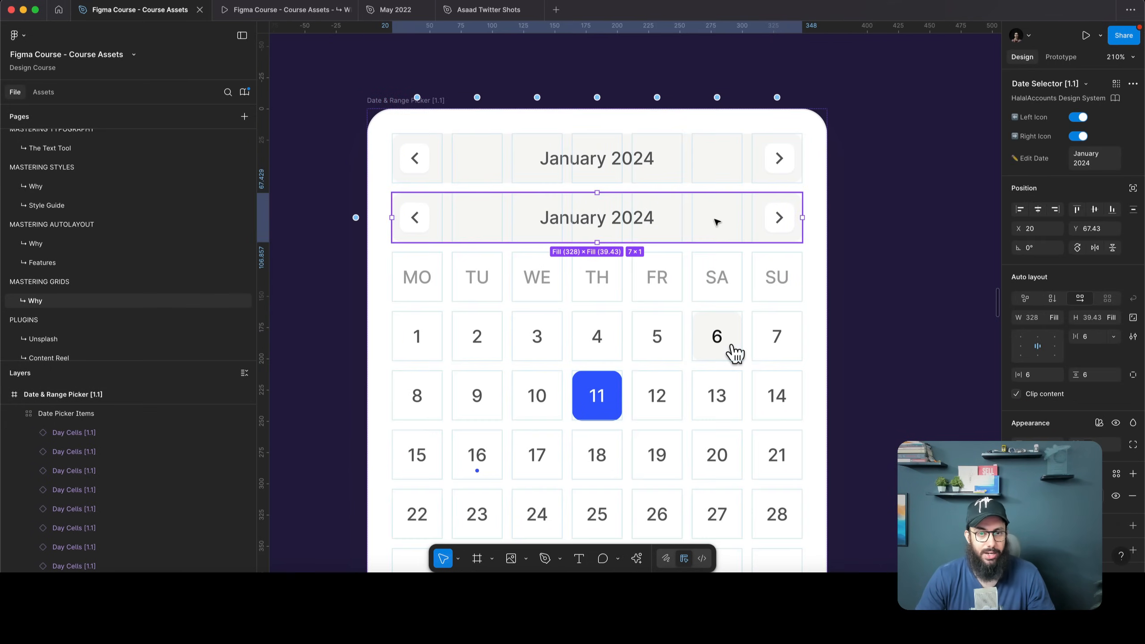
scroll(716, 221, down, 5)
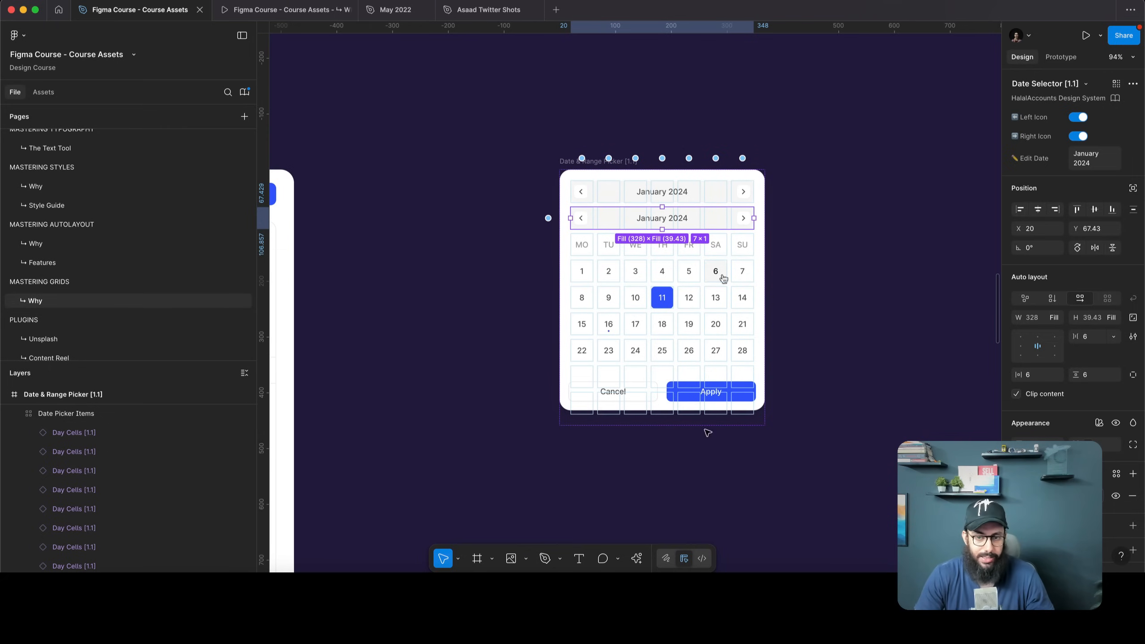
key(Delete)
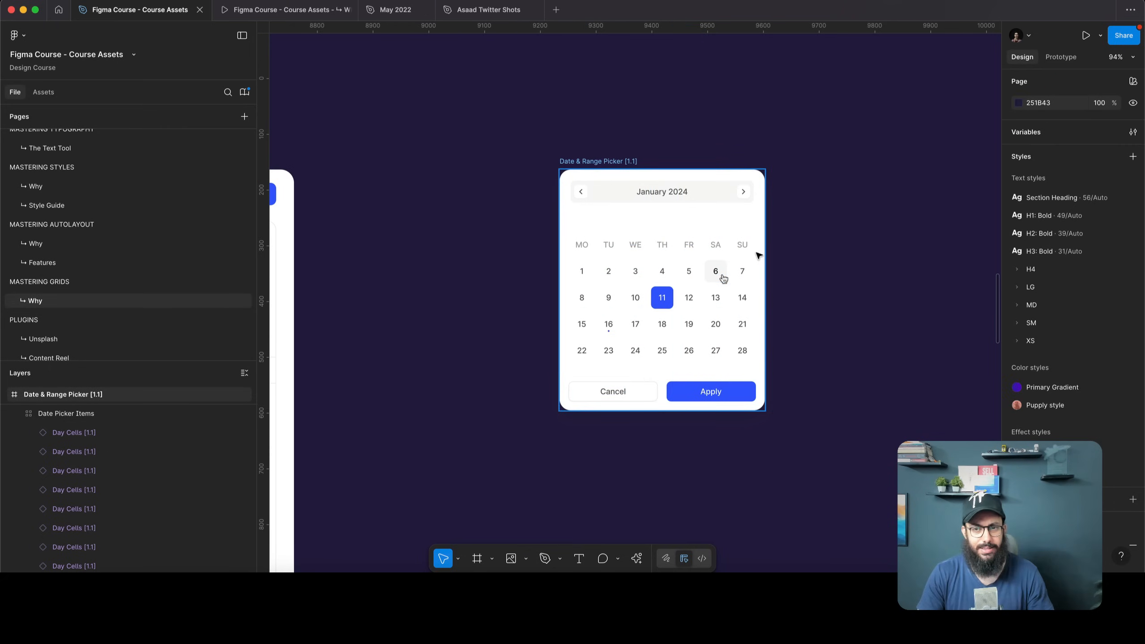
key(ctrl+z)
key(ctrl+z)
key(ctrl+z)
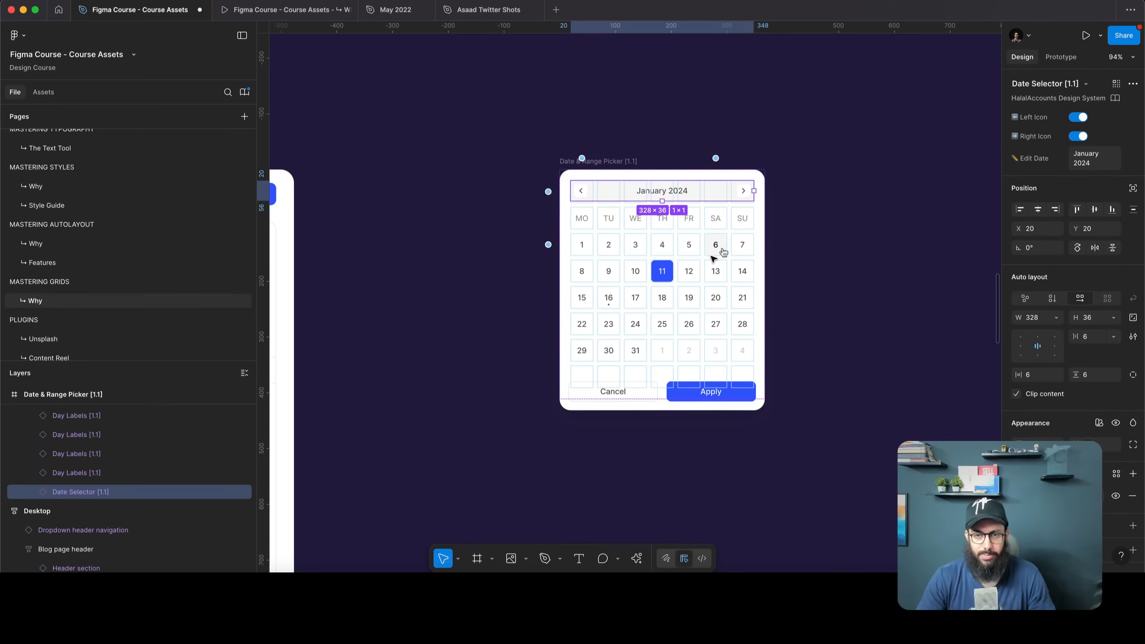
click(826, 233)
scroll(825, 232, down, 10)
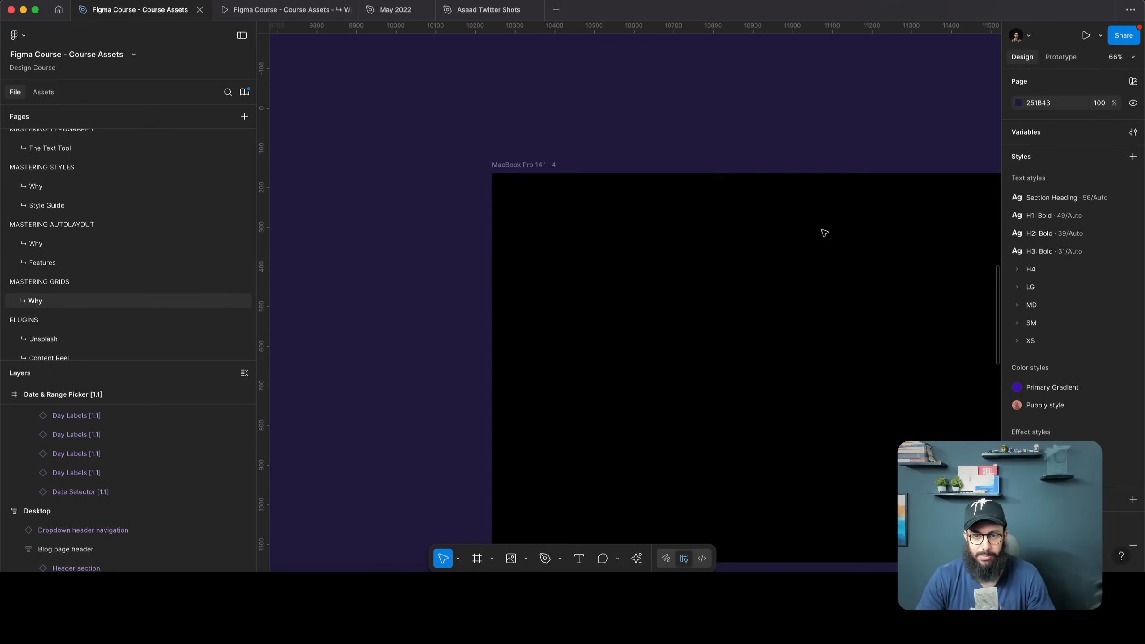
Pan over to the Header and Text frames, then select the MacBook Pro 14" - 4 frame
scroll(824, 233, up, 5)
scroll(824, 233, right, 3)
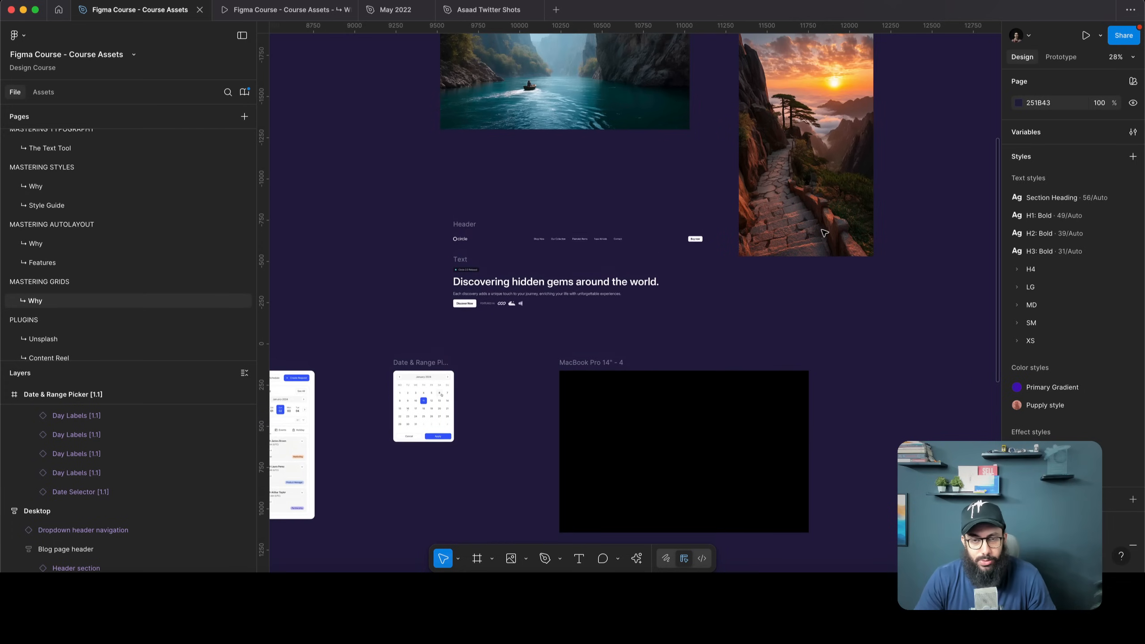
scroll(798, 415, up, 2)
scroll(797, 415, right, 1)
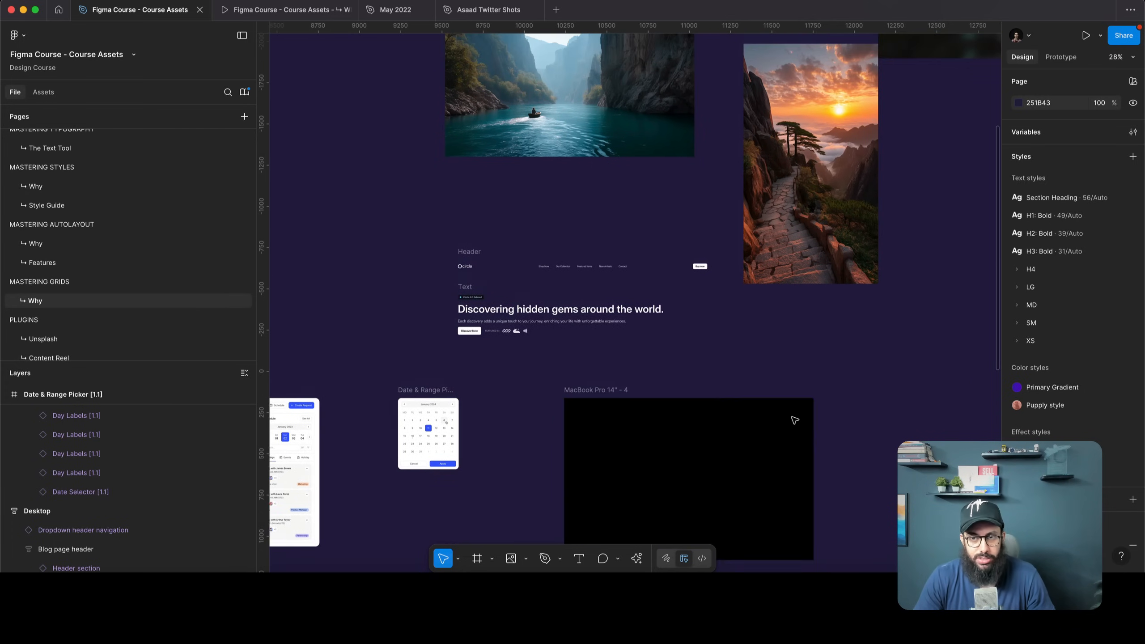
scroll(792, 383, down, 4)
scroll(784, 353, up, 5)
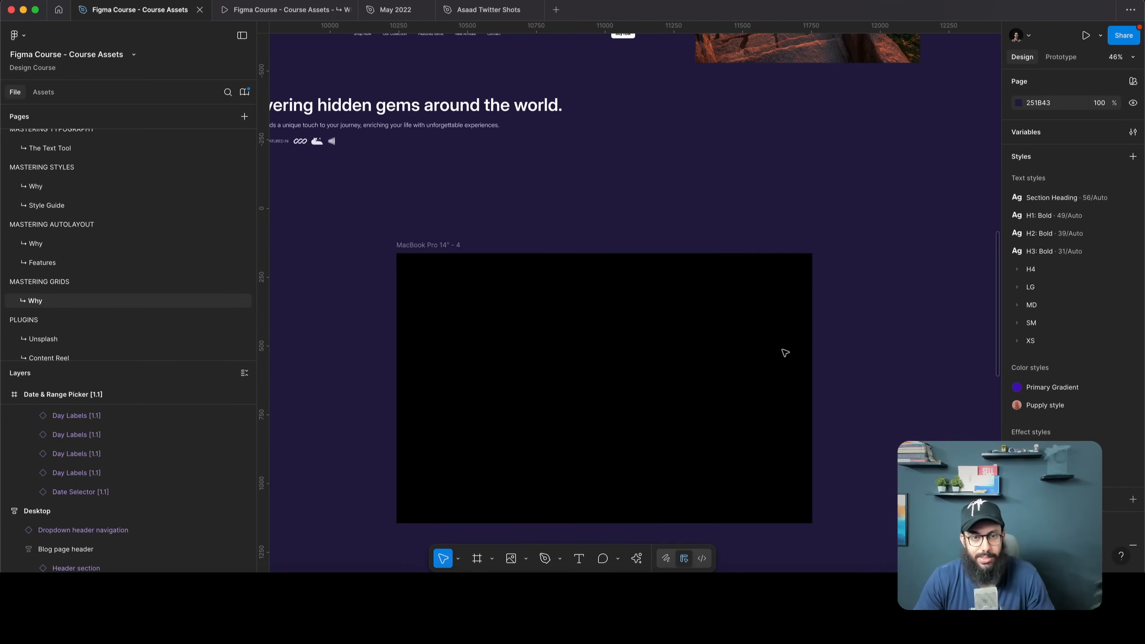
scroll(784, 353, left, 2)
scroll(785, 353, up, 5)
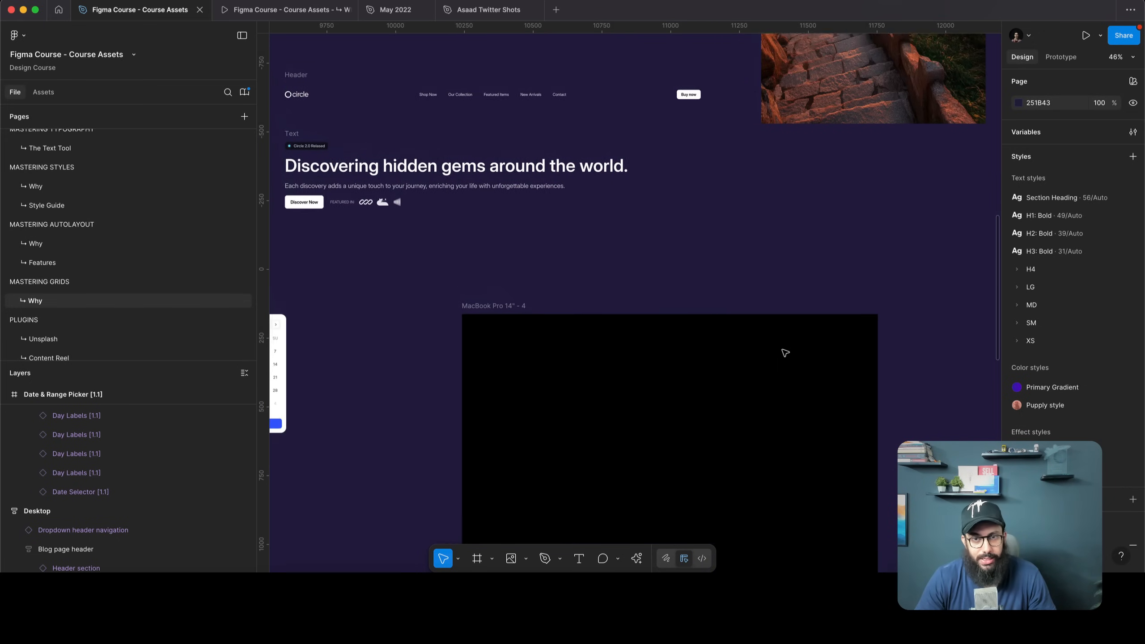
click(582, 106)
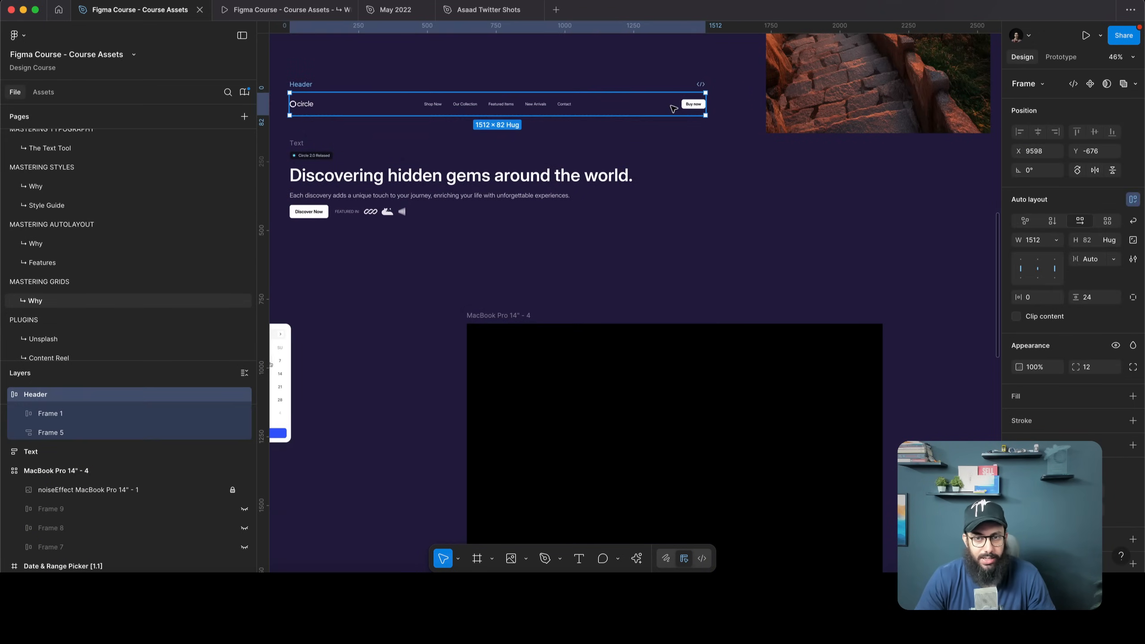
click(538, 176)
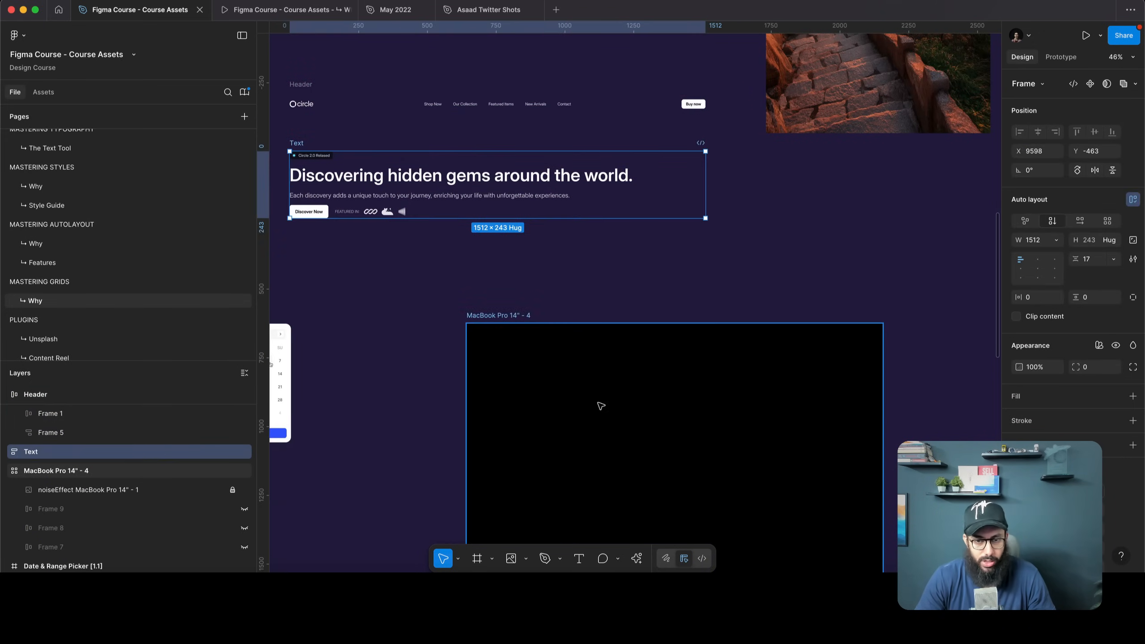
scroll(581, 327, down, 2)
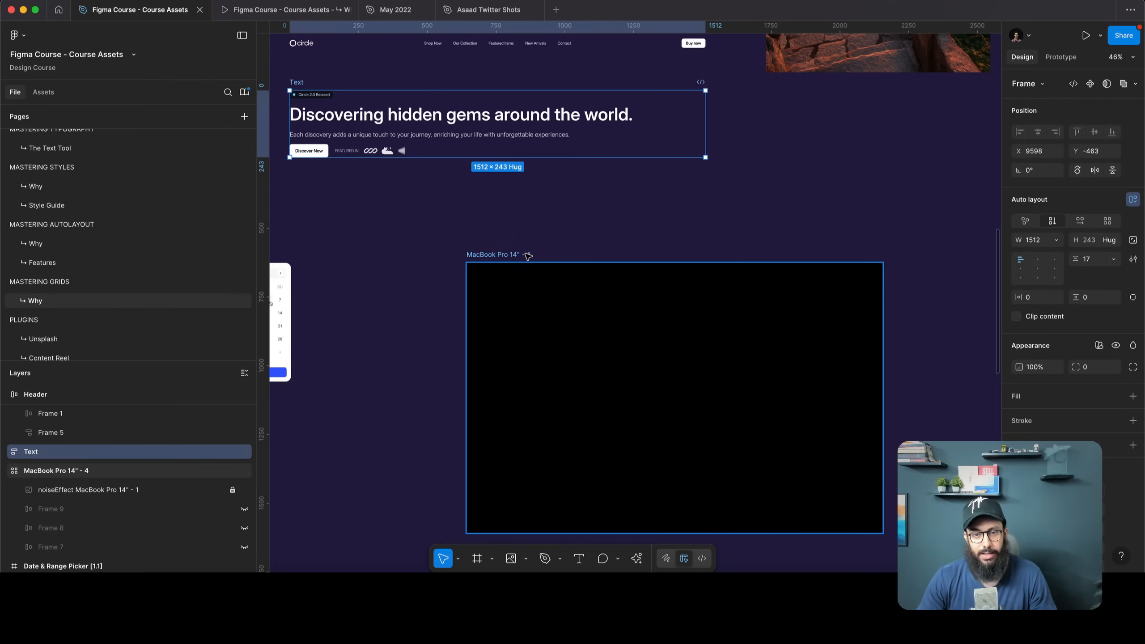
click(599, 284)
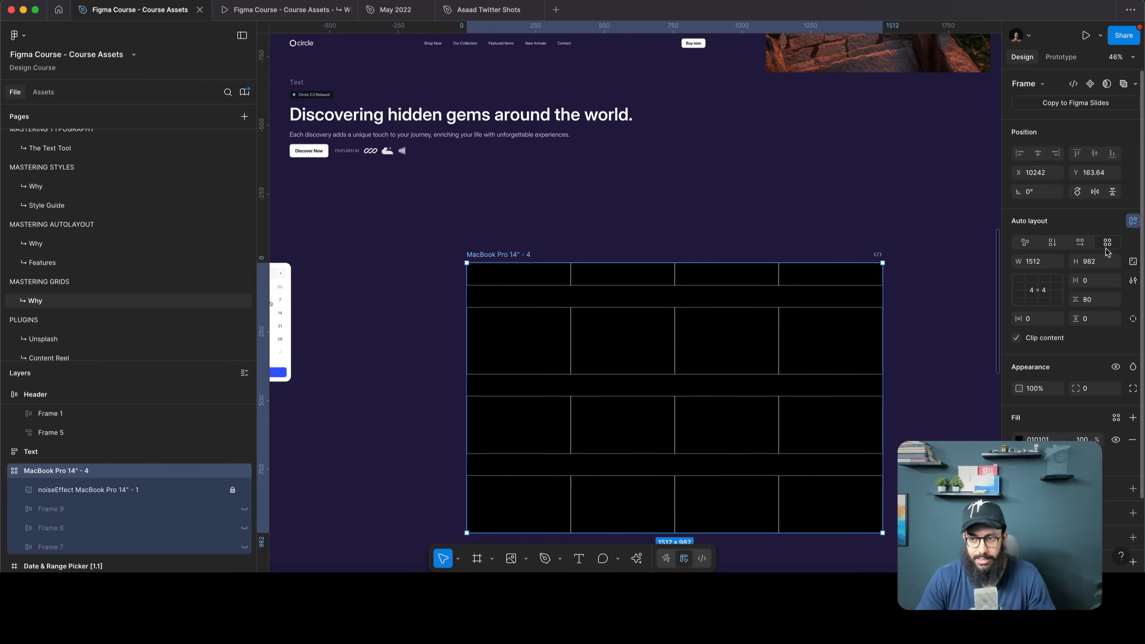
Reset the frame's grid layout and set it to four columns by three rows
click(1023, 247)
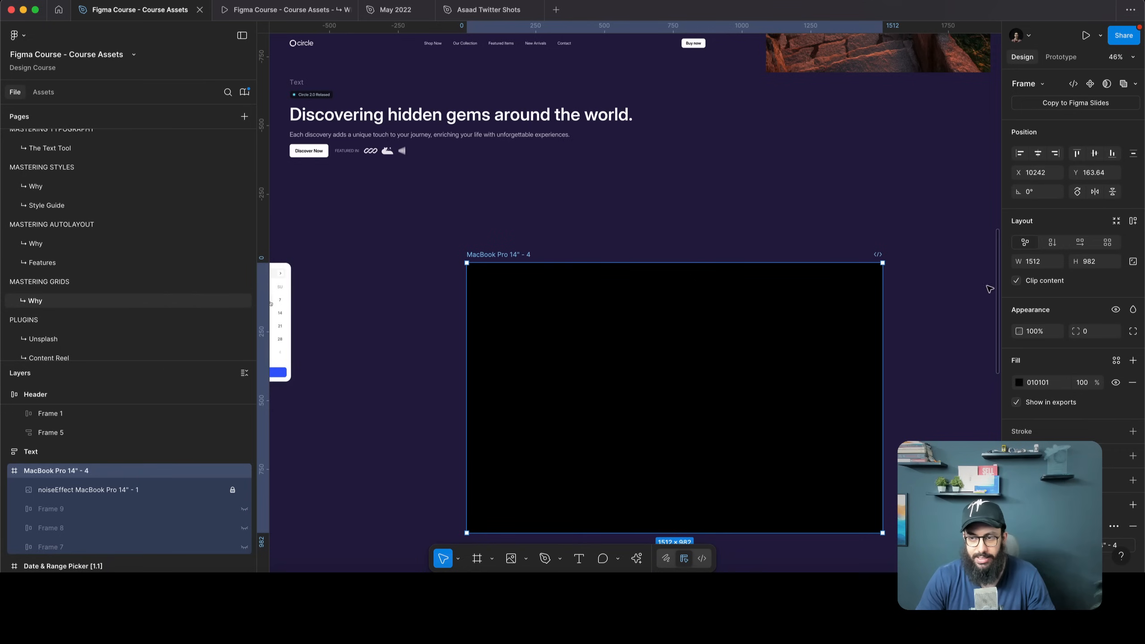
click(1107, 244)
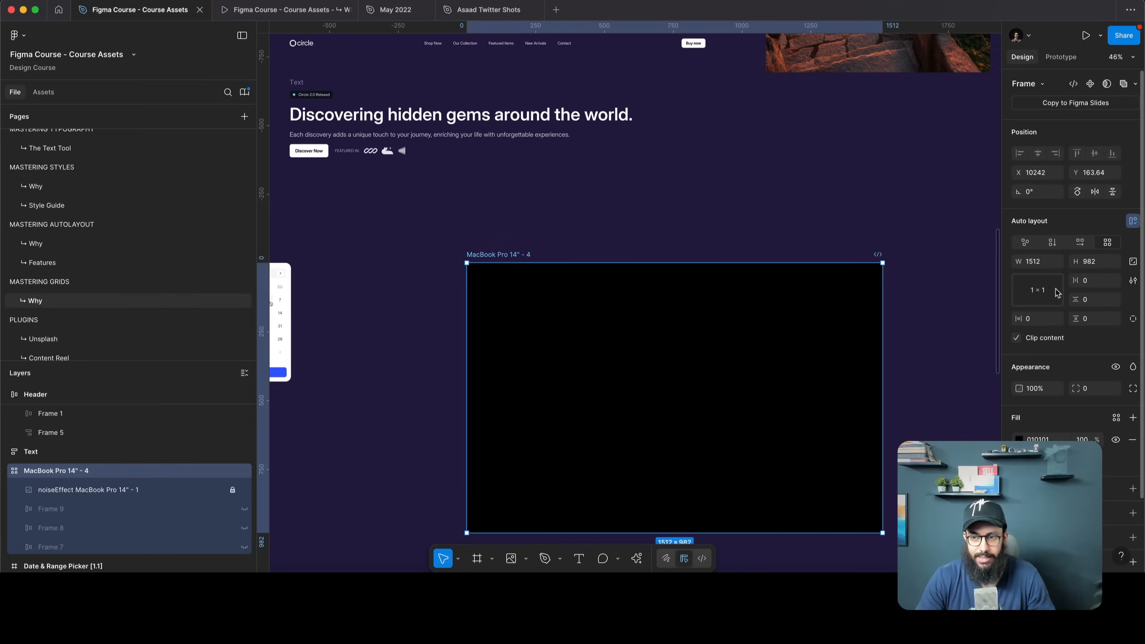
click(1048, 301)
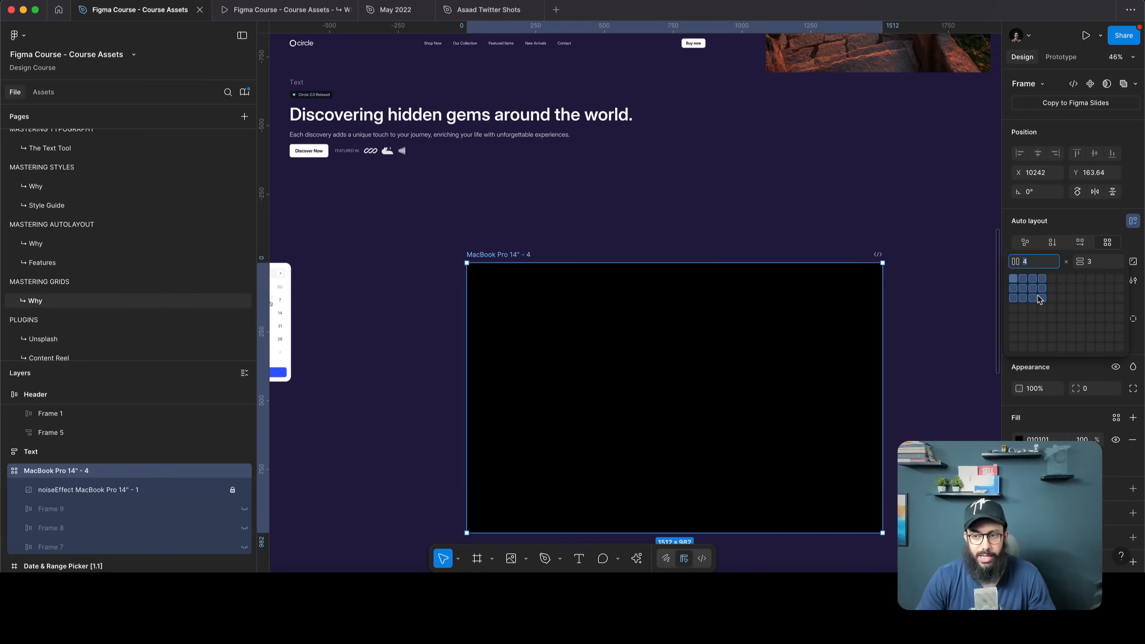
click(1041, 299)
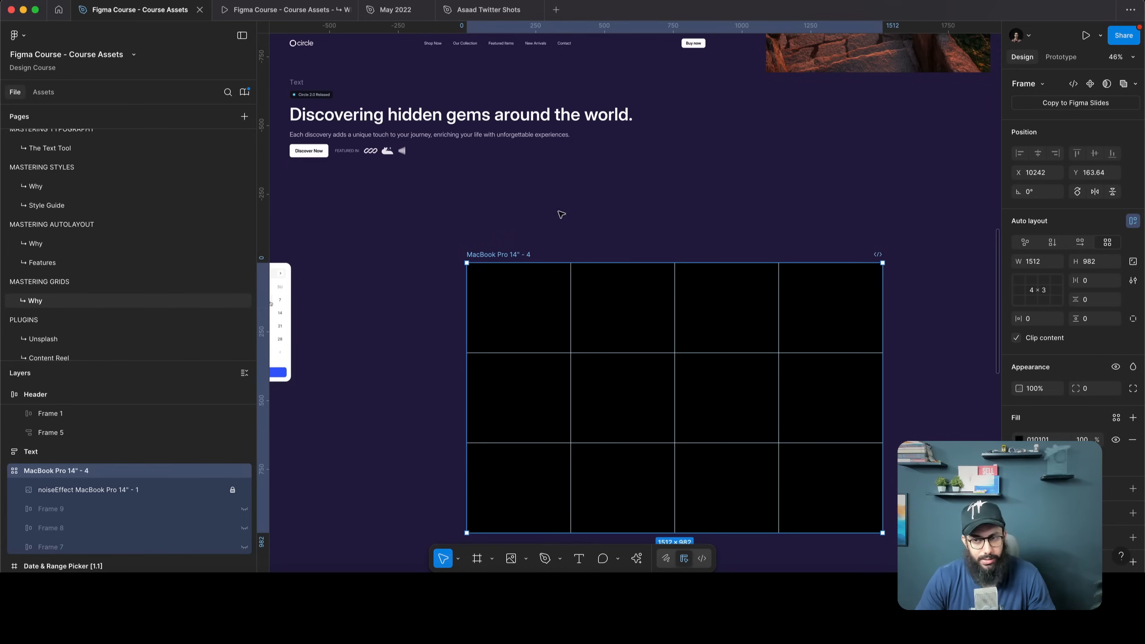
click(1054, 289)
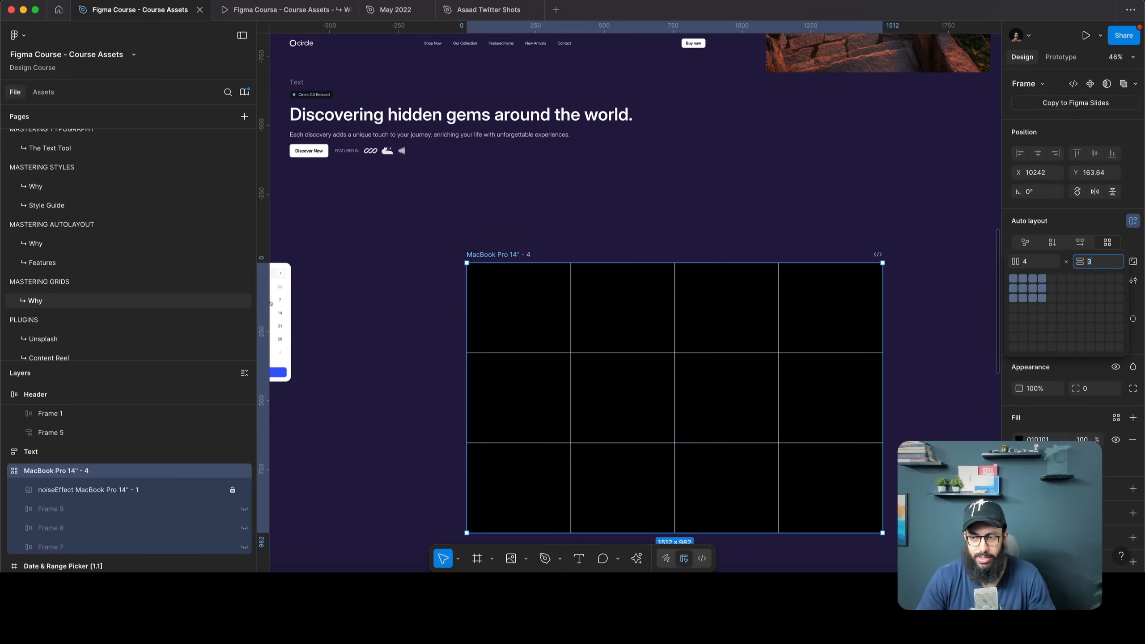
click(624, 221)
Drag the Header frame into the grid's top row
scroll(623, 220, up, 2)
drag(335, 77, 703, 314)
scroll(703, 313, down, 5)
scroll(771, 276, up, 4)
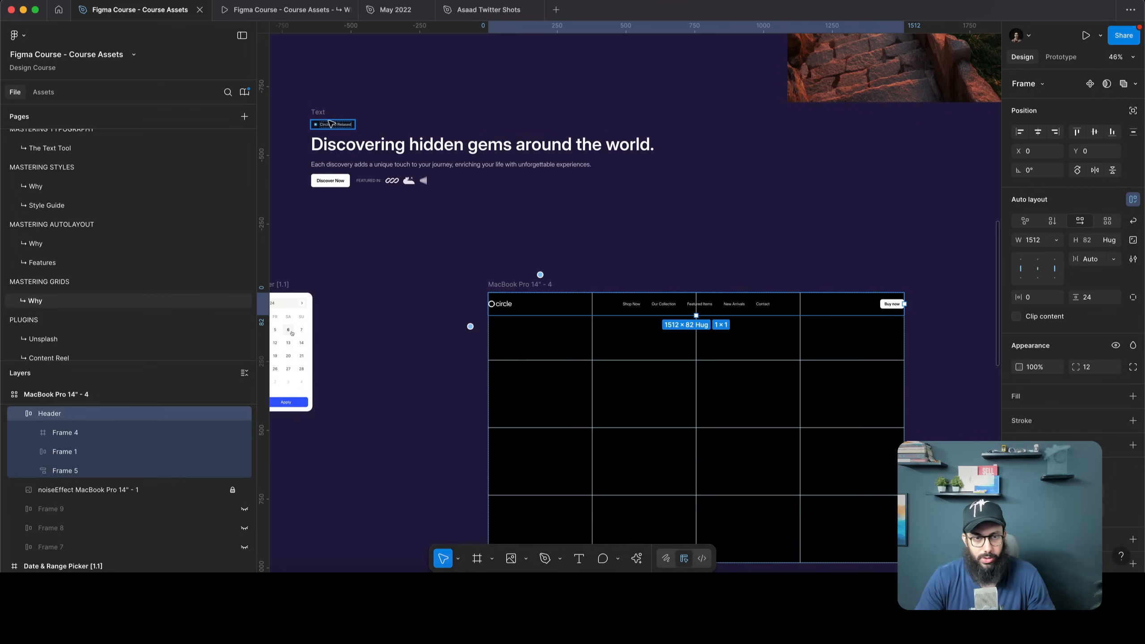
Drag the 'Discovering hidden gems' Text frame into the grid's second row, below the Header
click(331, 124)
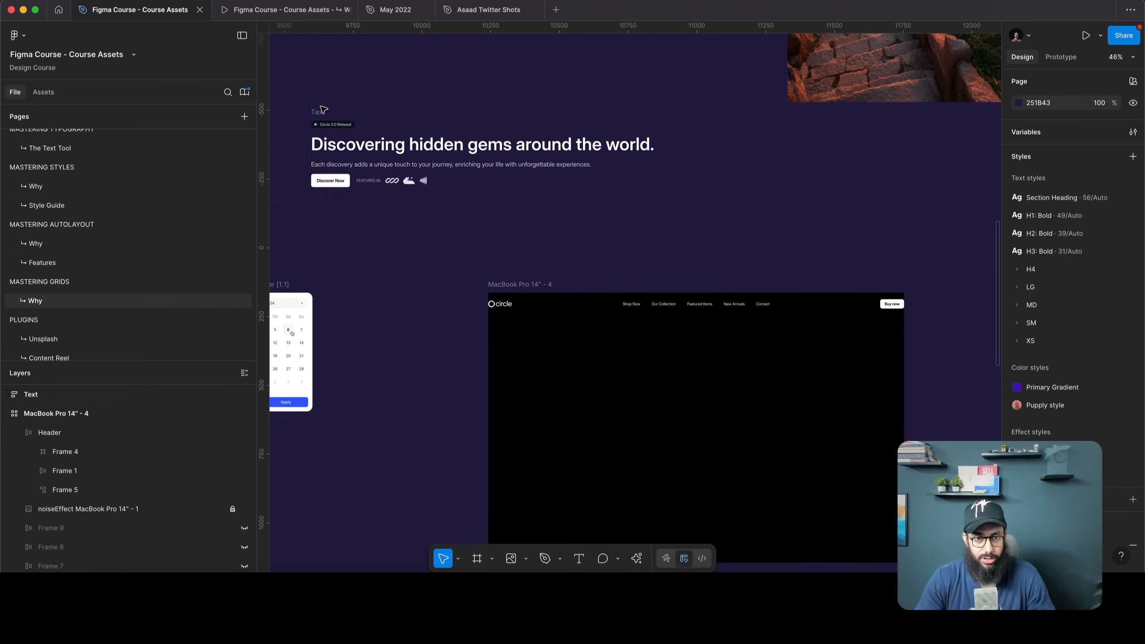
drag(324, 107, 514, 385)
scroll(811, 361, down, 2)
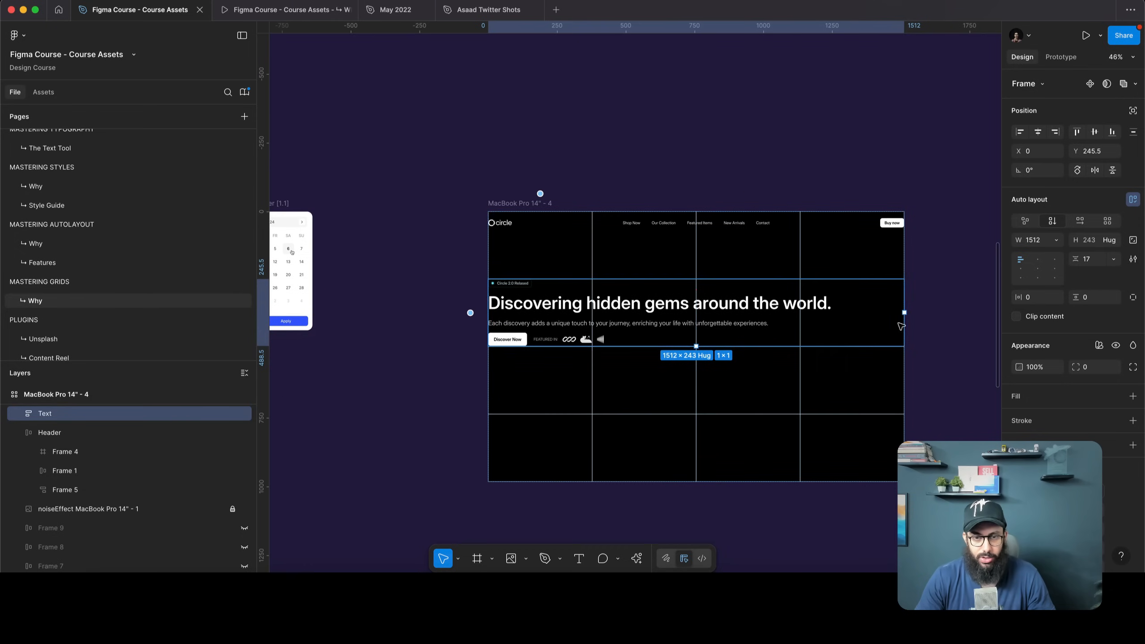
key(Tab)
scroll(728, 154, down, 3)
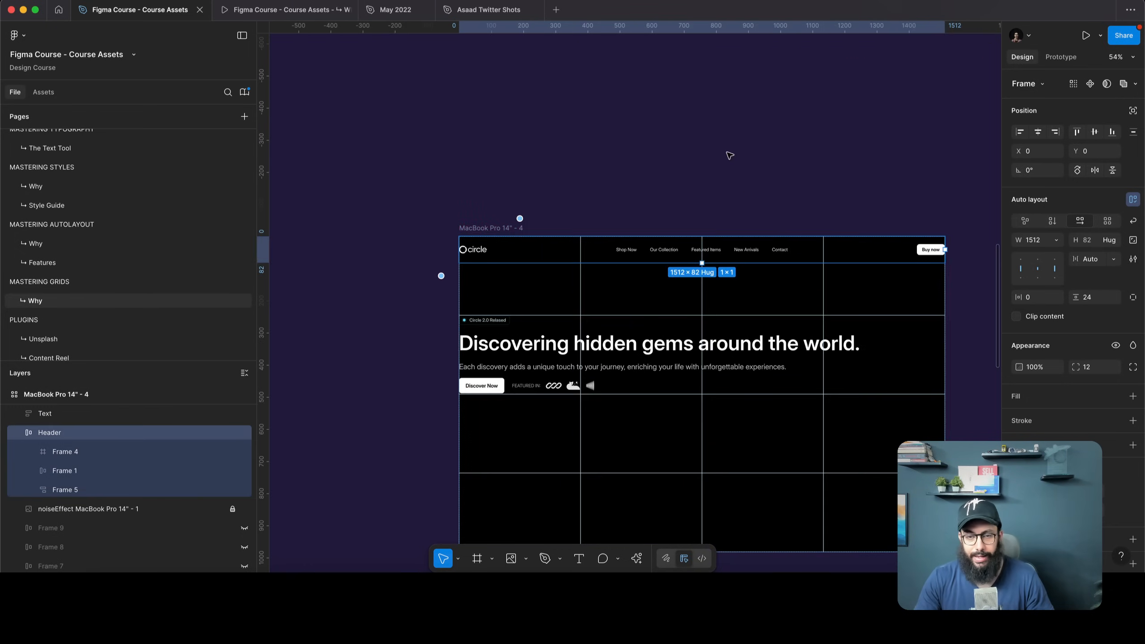
scroll(743, 135, up, 3)
click(782, 100)
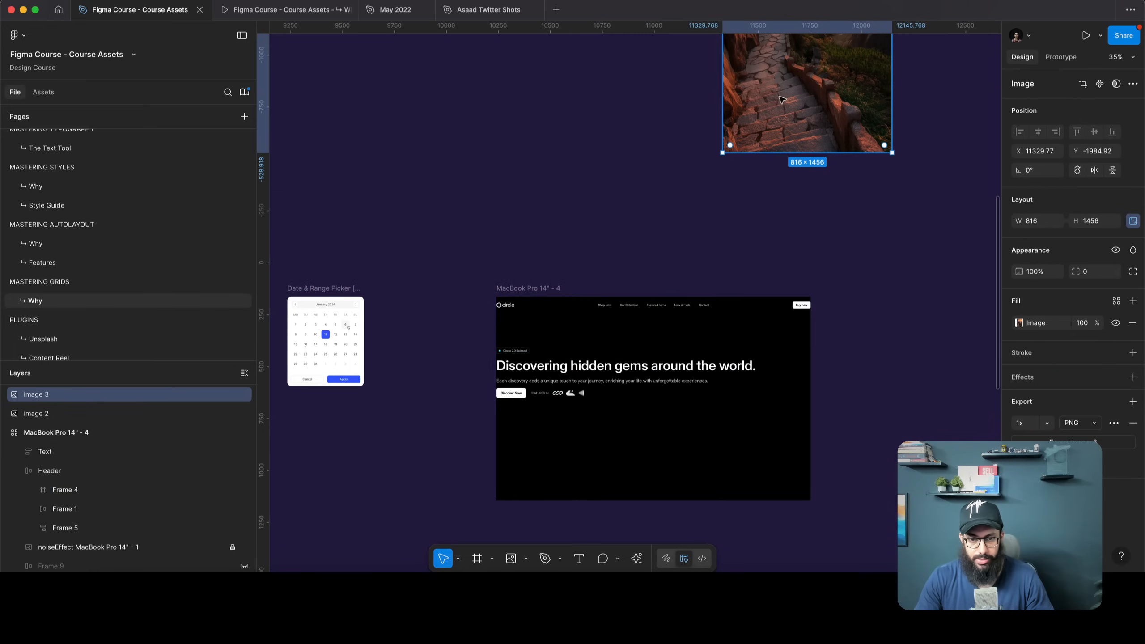
Move the stairway photo into the grid and shrink the fjord photo to one grid row
drag(781, 89, 600, 444)
scroll(581, 430, up, 5)
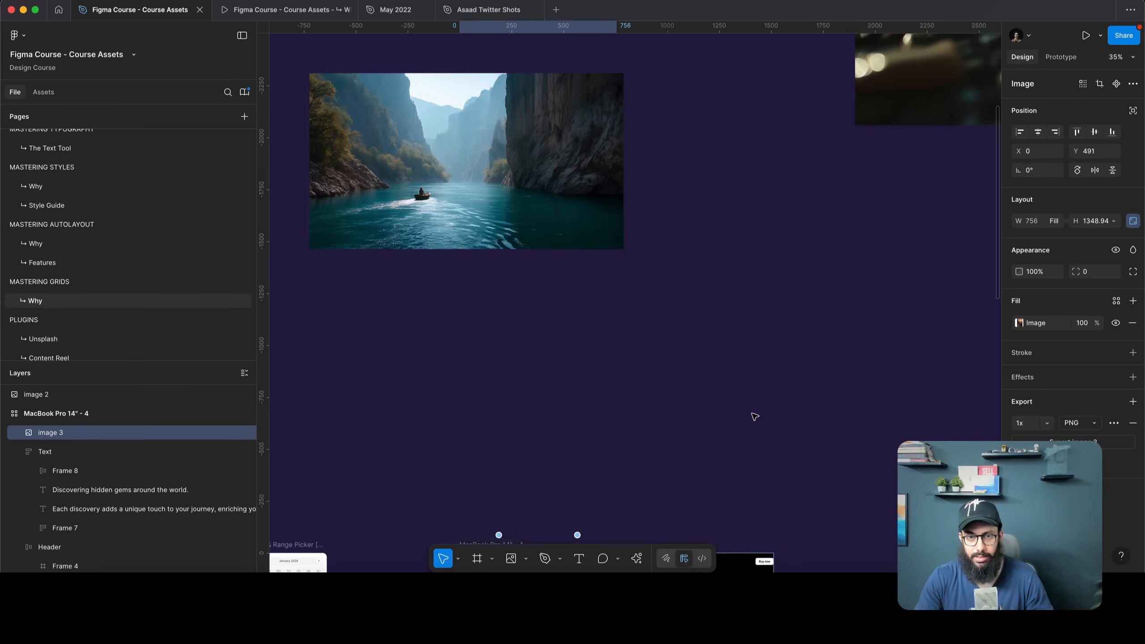
scroll(754, 414, down, 5)
scroll(723, 391, down, 5)
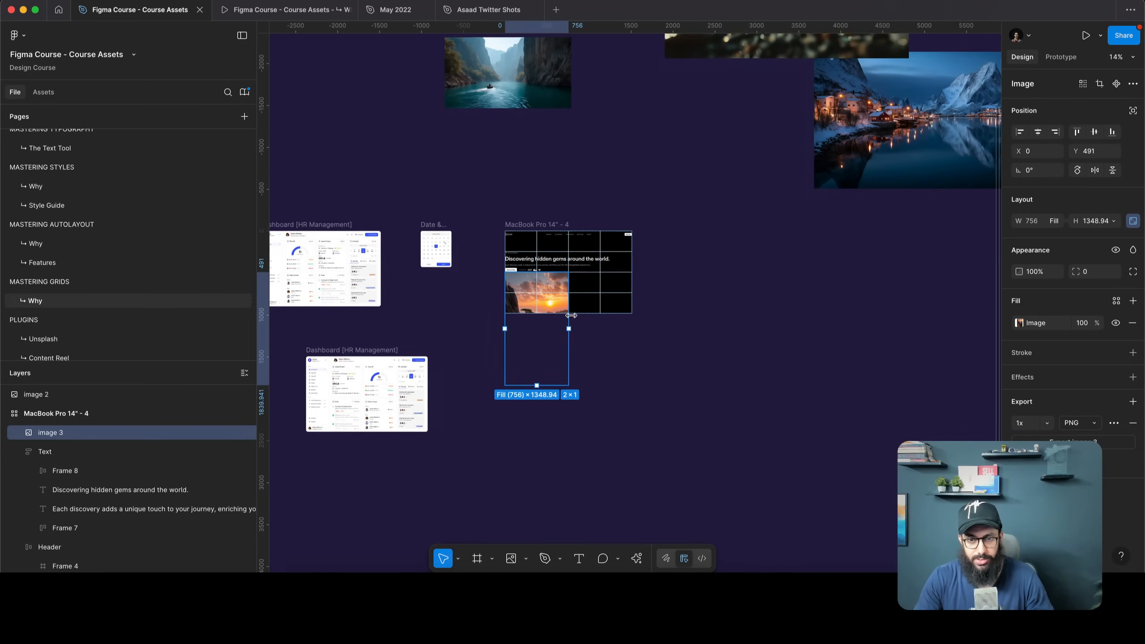
drag(534, 97, 585, 258)
scroll(626, 291, up, 5)
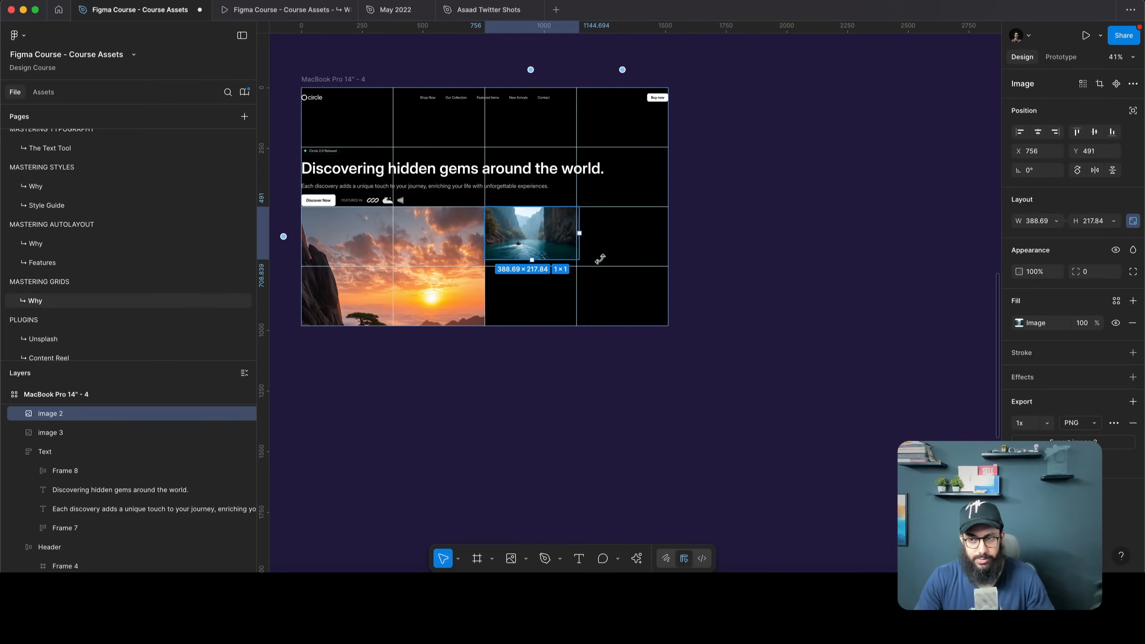
key(super+z)
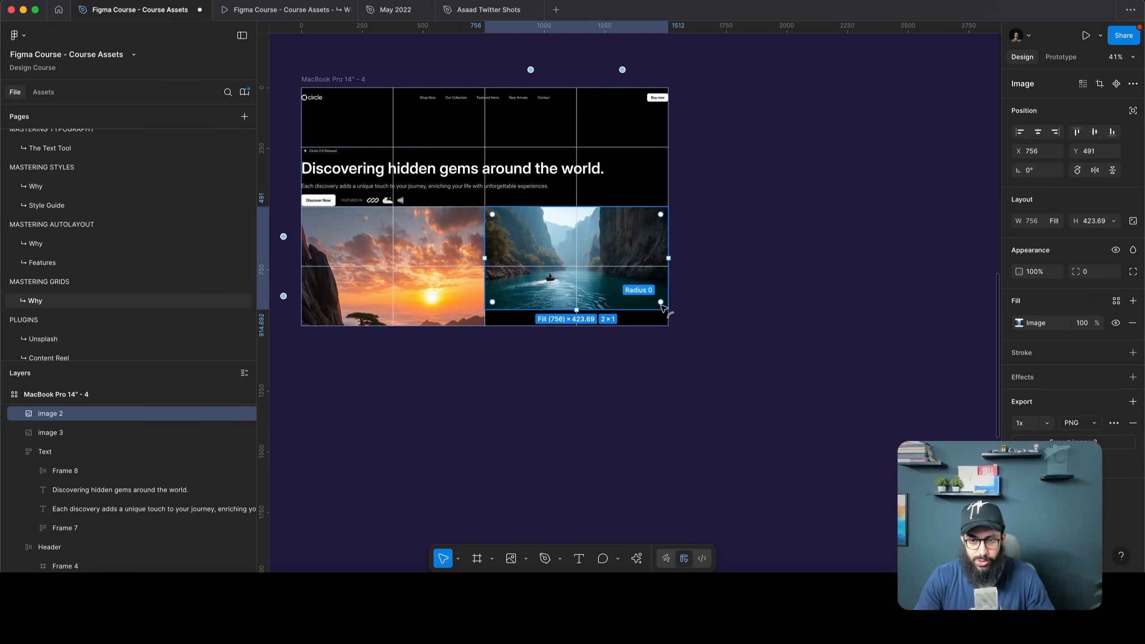
drag(646, 291, 646, 267)
Drop the mountain lake photo into the grid and shrink it to a single cell
scroll(737, 267, down, 5)
scroll(905, 186, up, 2)
scroll(905, 185, right, 2)
drag(923, 161, 598, 372)
scroll(779, 304, up, 3)
drag(770, 179, 745, 487)
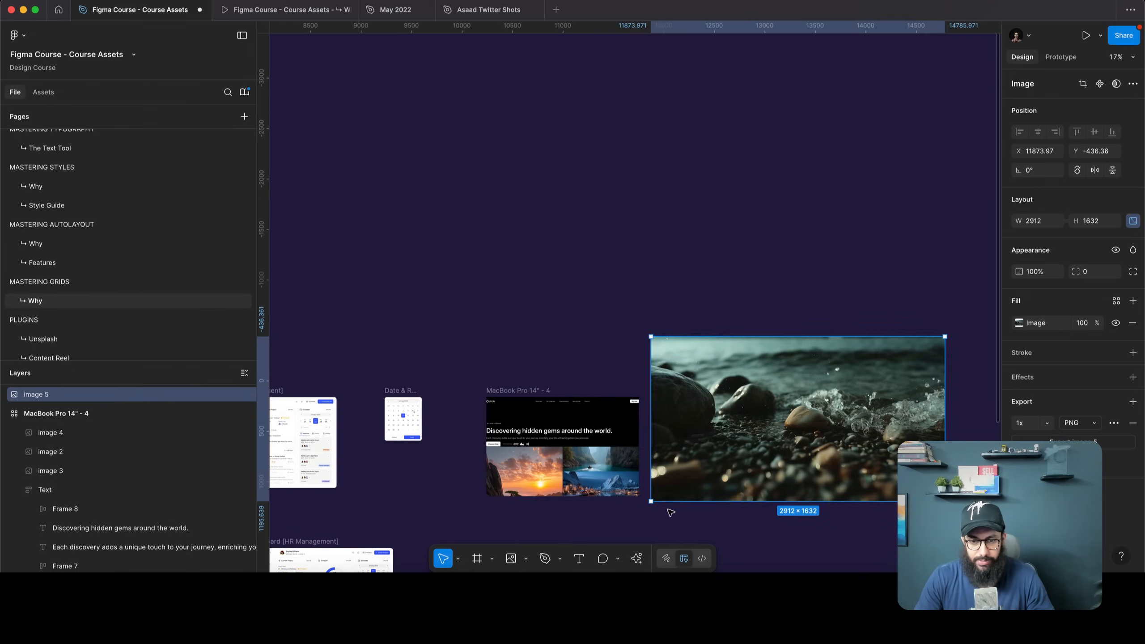
scroll(669, 512, up, 5)
click(550, 498)
drag(657, 495, 535, 422)
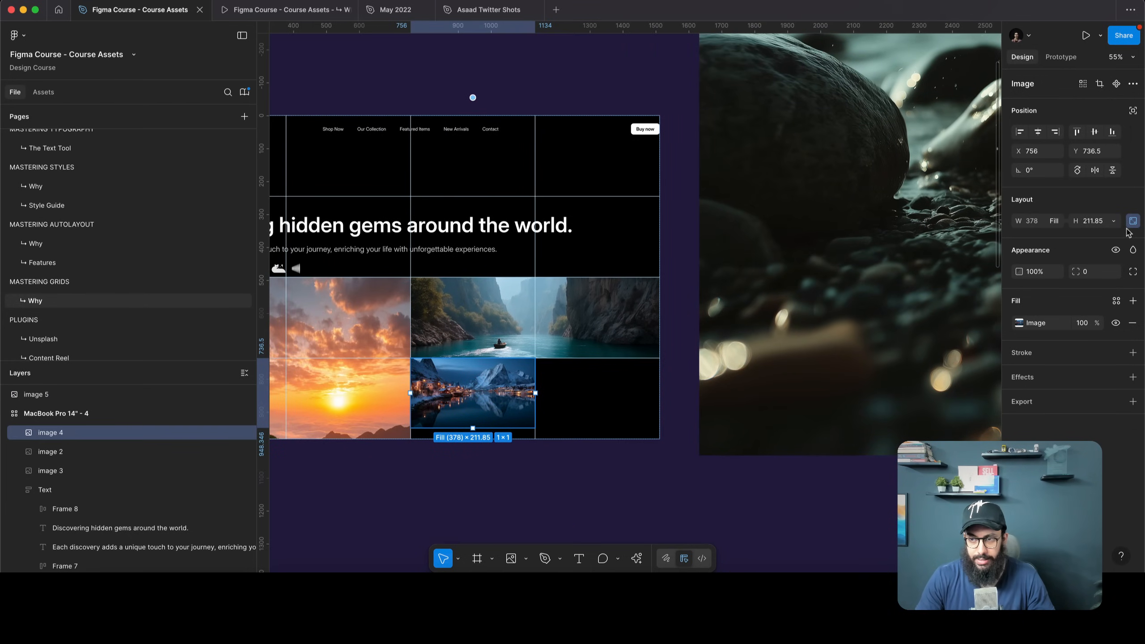
Move the rocks photo into the grid and set its height to Fill
drag(870, 307, 625, 392)
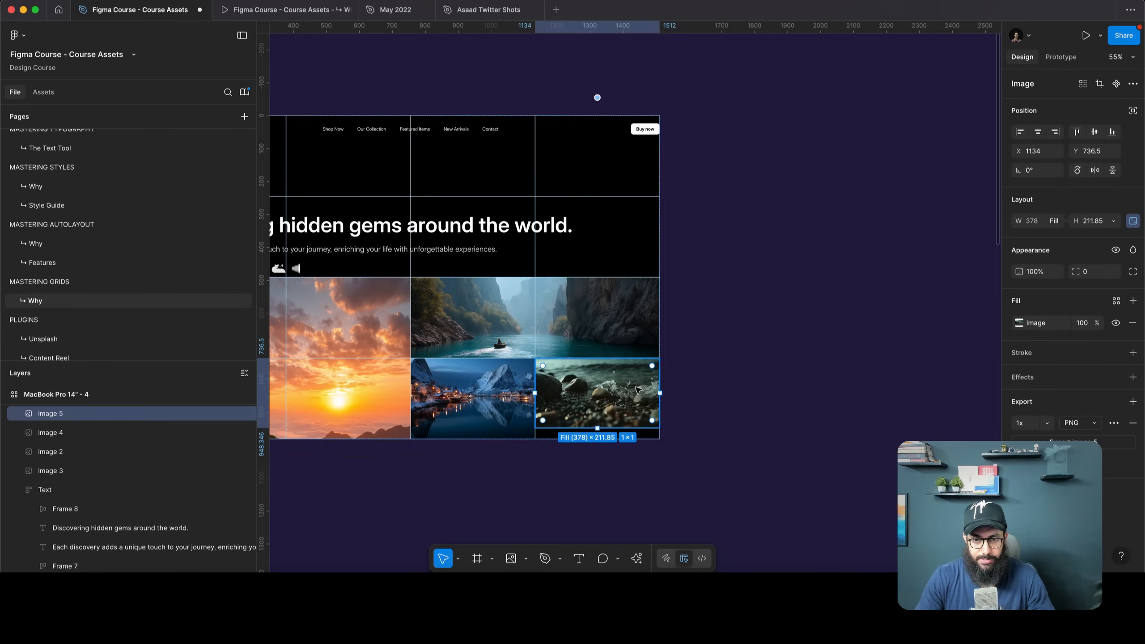
scroll(625, 392, down, 3)
double_click(619, 421)
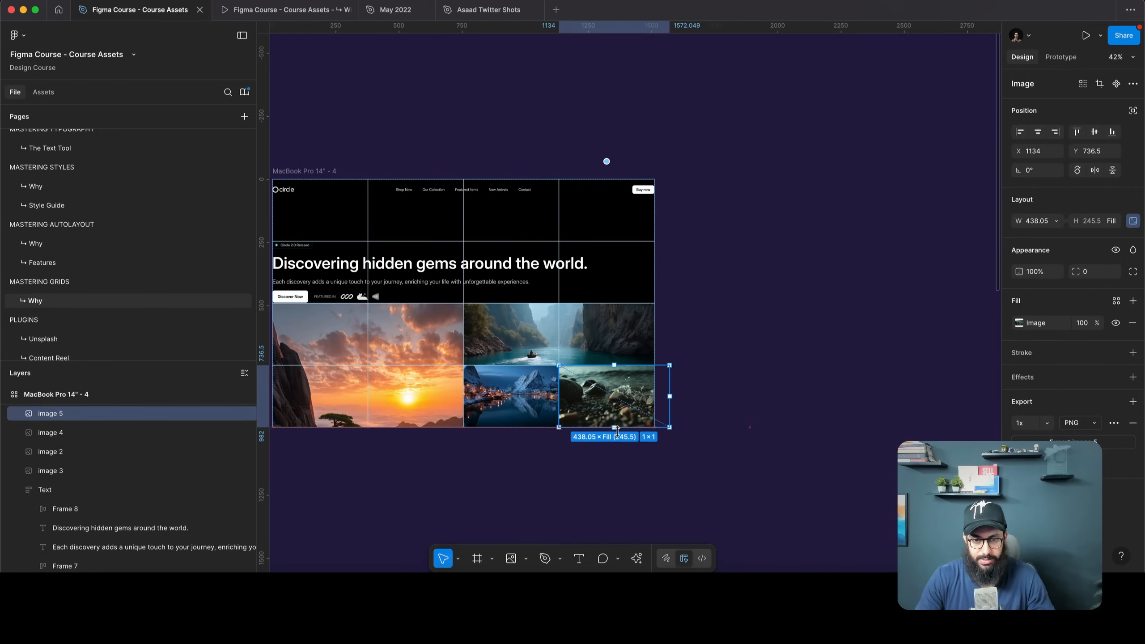
click(1132, 220)
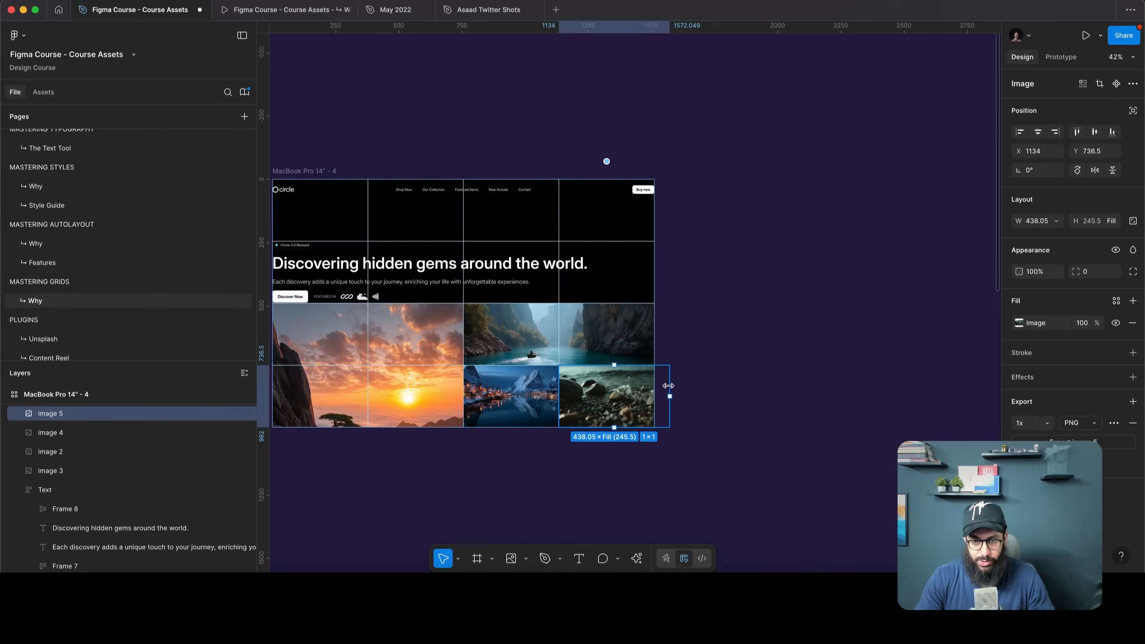
click(706, 374)
scroll(705, 294, up, 2)
scroll(706, 293, left, 3)
scroll(544, 284, up, 1)
Resize the stairway photo to span the left two columns of the image rows, 756×491
click(544, 287)
scroll(529, 336, down, 2)
scroll(529, 336, down, 5)
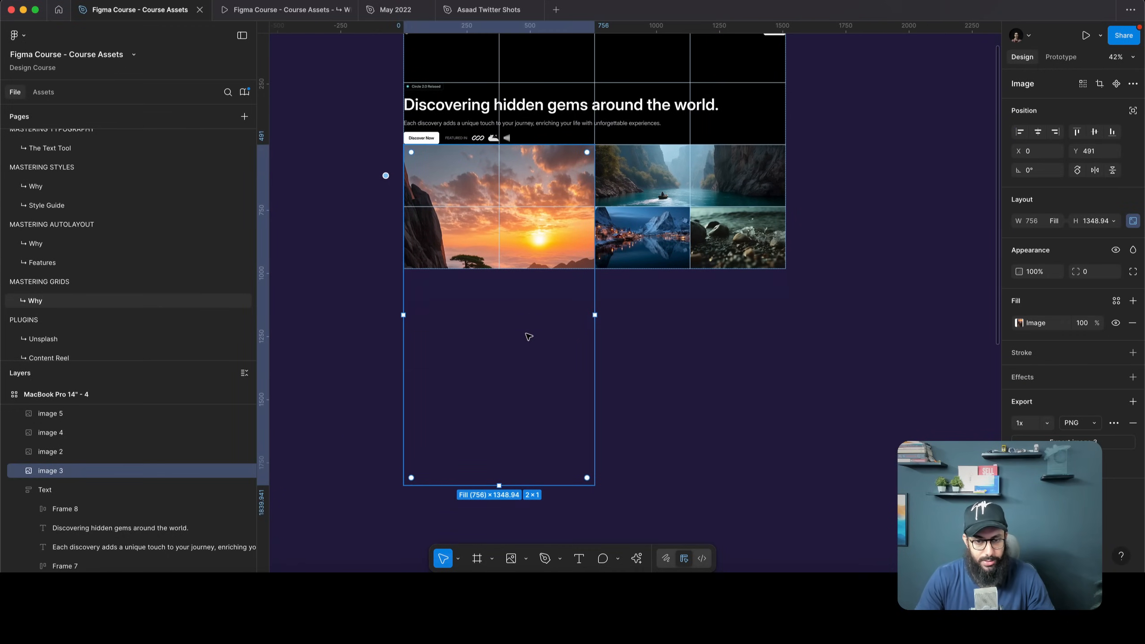
drag(534, 484, 523, 265)
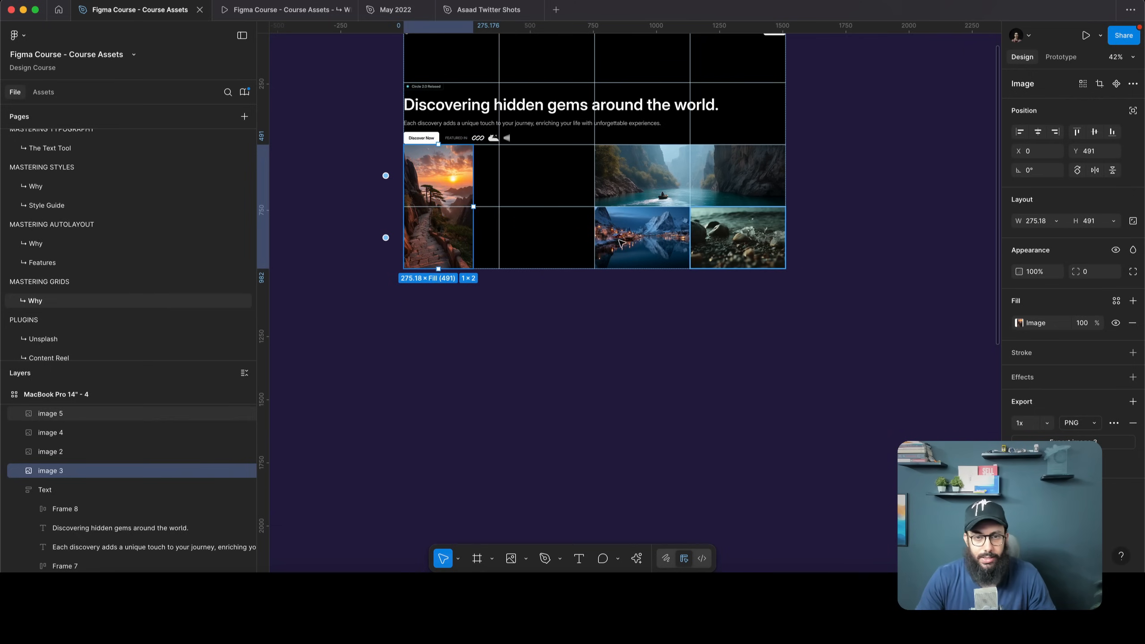
drag(473, 233, 593, 224)
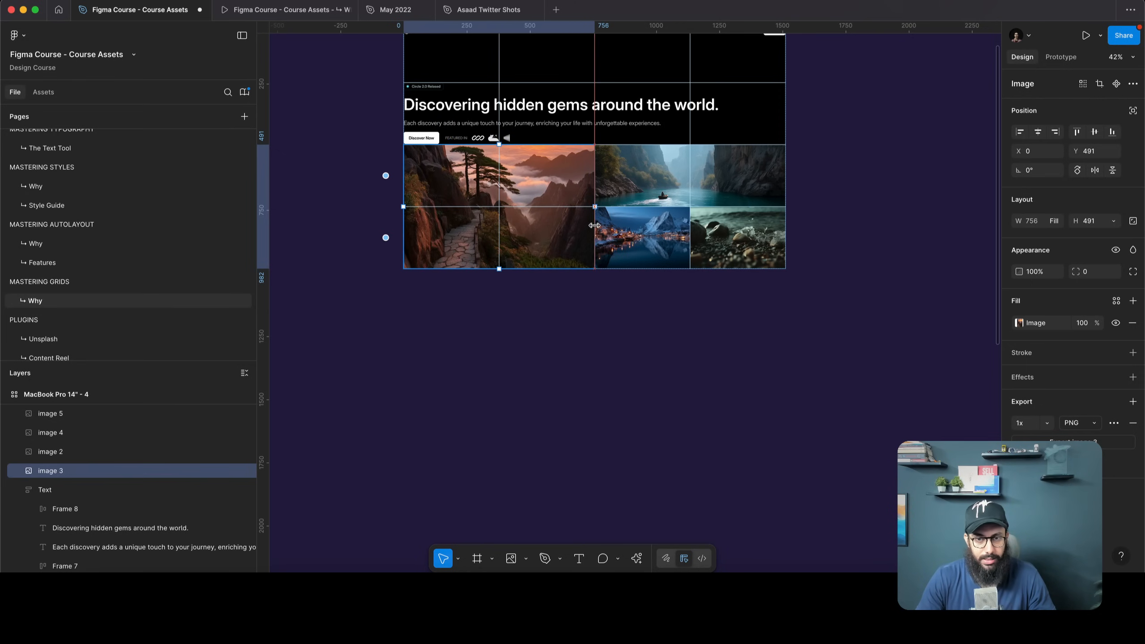
Set the landing page grid's first row height to 82
click(667, 318)
scroll(667, 322, up, 5)
click(472, 191)
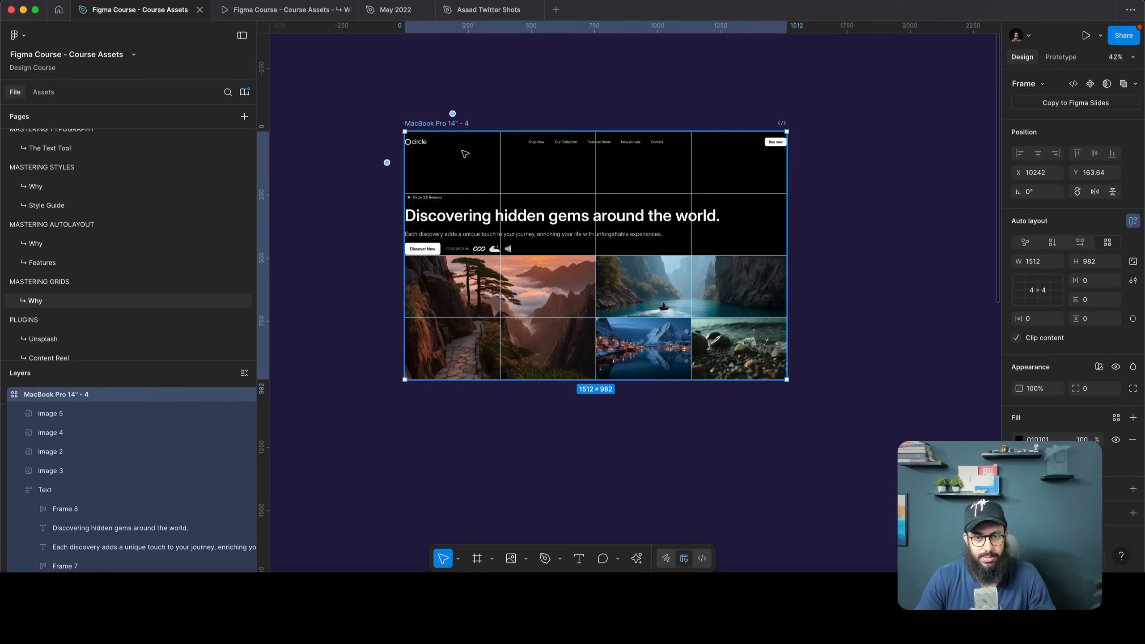
click(450, 140)
scroll(408, 143, up, 3)
scroll(408, 143, up, 1)
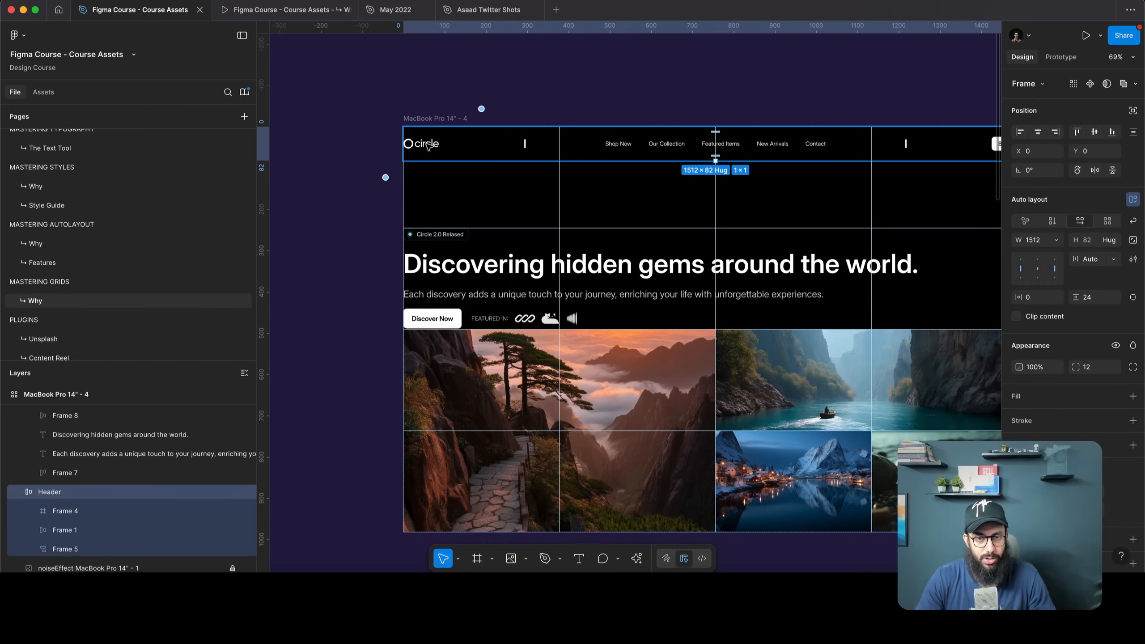
click(389, 177)
text(82)
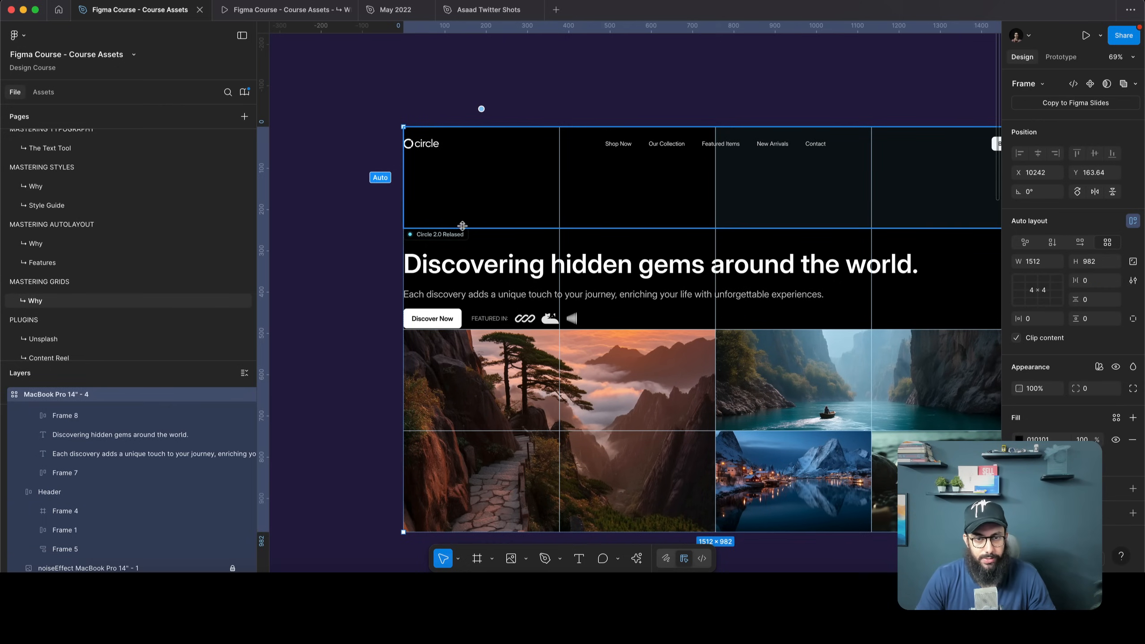
key(Return)
Wrap the hero text items in auto layout and give the Header 80 horizontal padding
scroll(465, 197, right, 3)
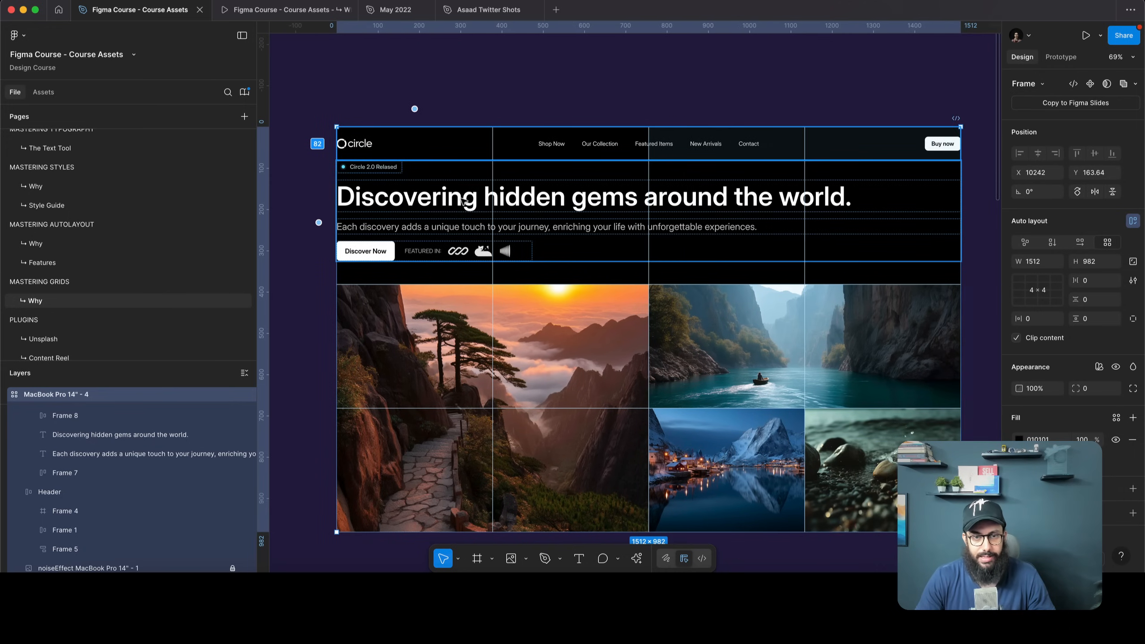
click(319, 222)
key(shift+a)
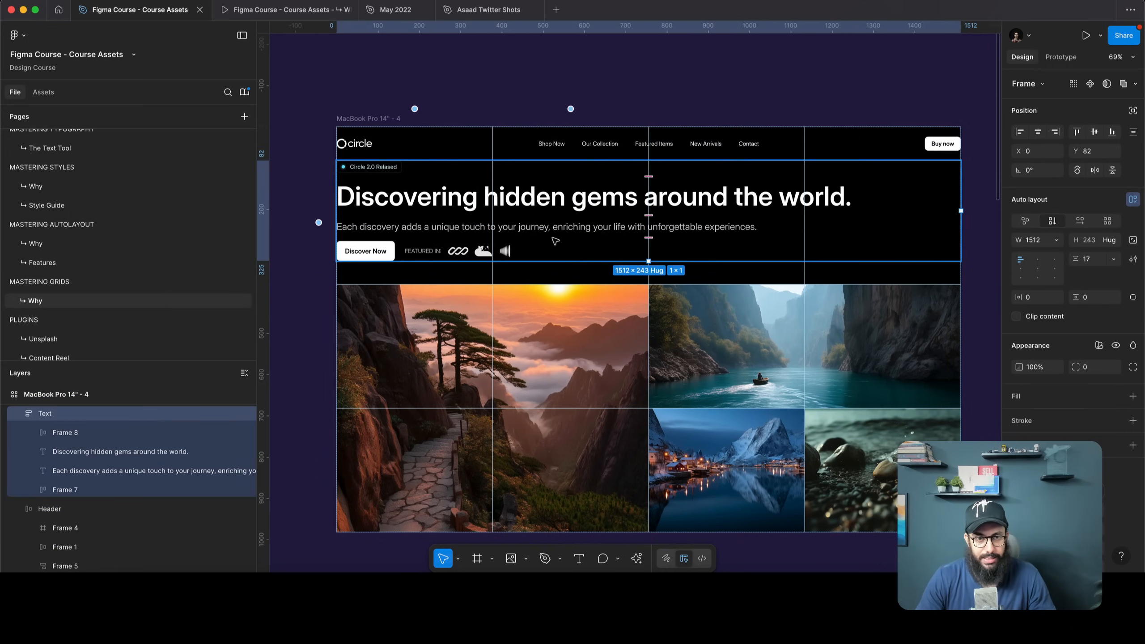
click(451, 151)
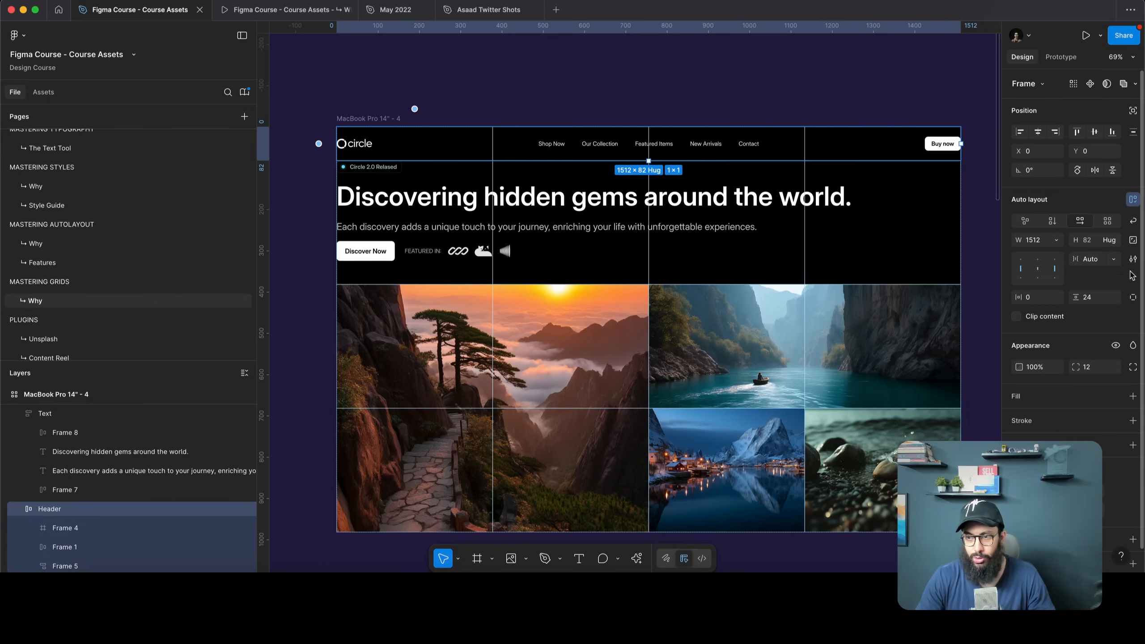
click(1037, 299)
text(80)
key(Return)
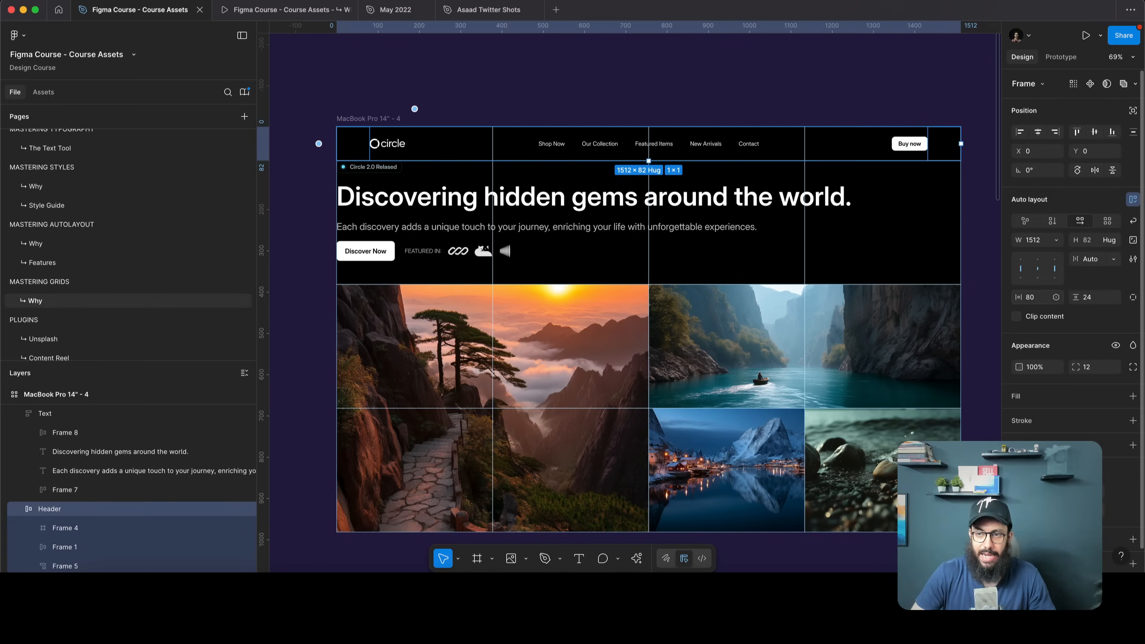
Give the hero Text frame 80 horizontal and vertical padding, then make the hero row taller
click(956, 392)
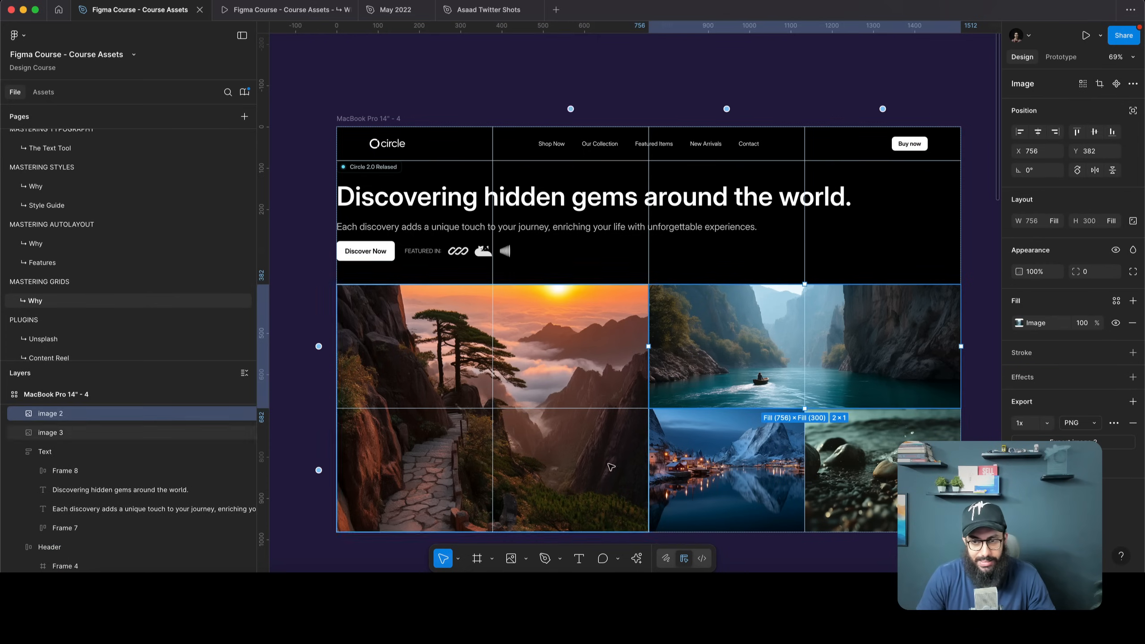
click(985, 377)
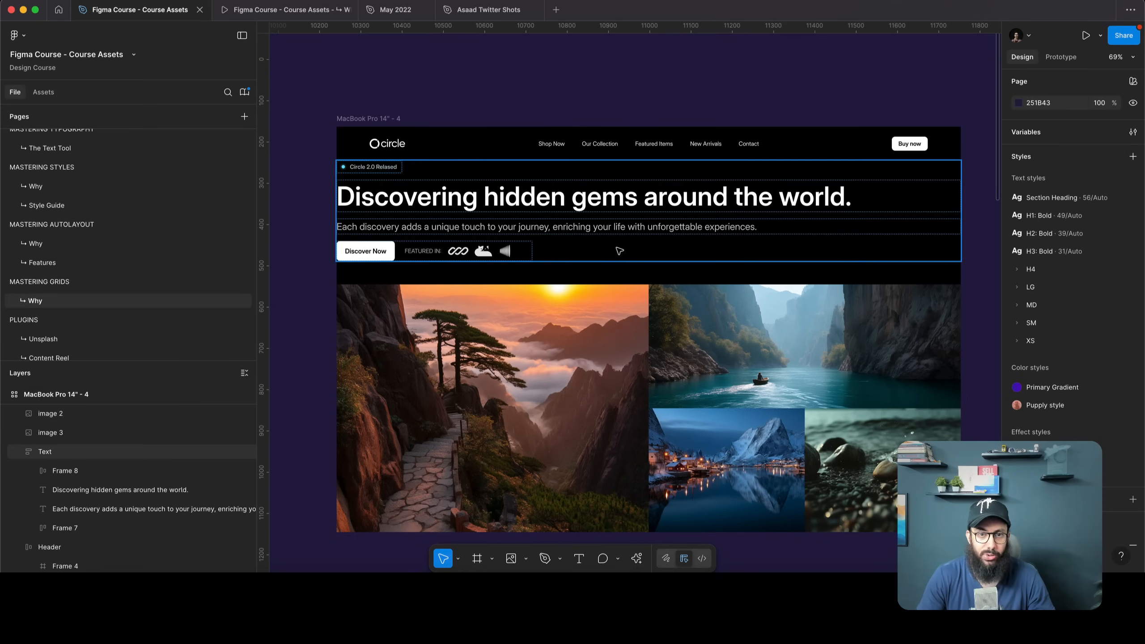
click(471, 167)
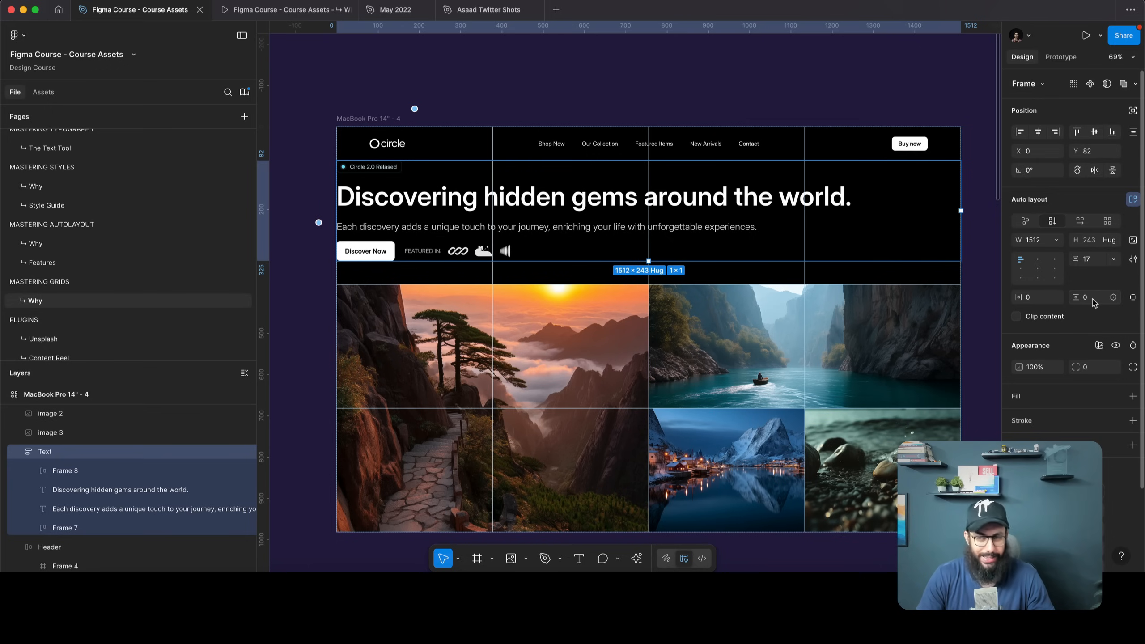
click(1037, 300)
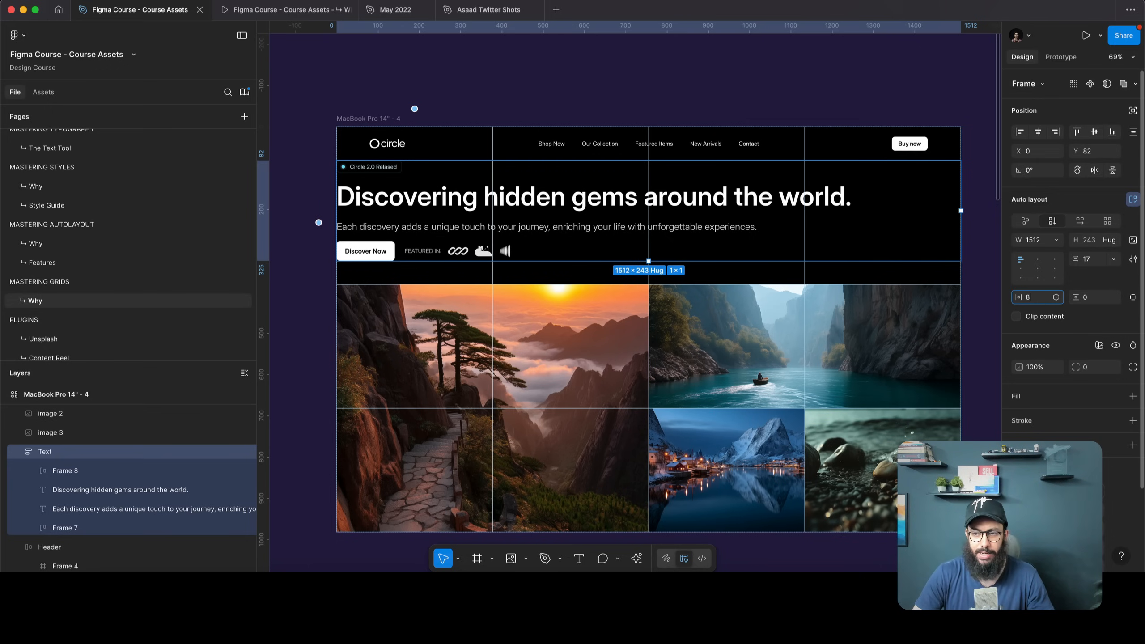
text(80)
key(Return)
click(1087, 298)
text(80)
key(Return)
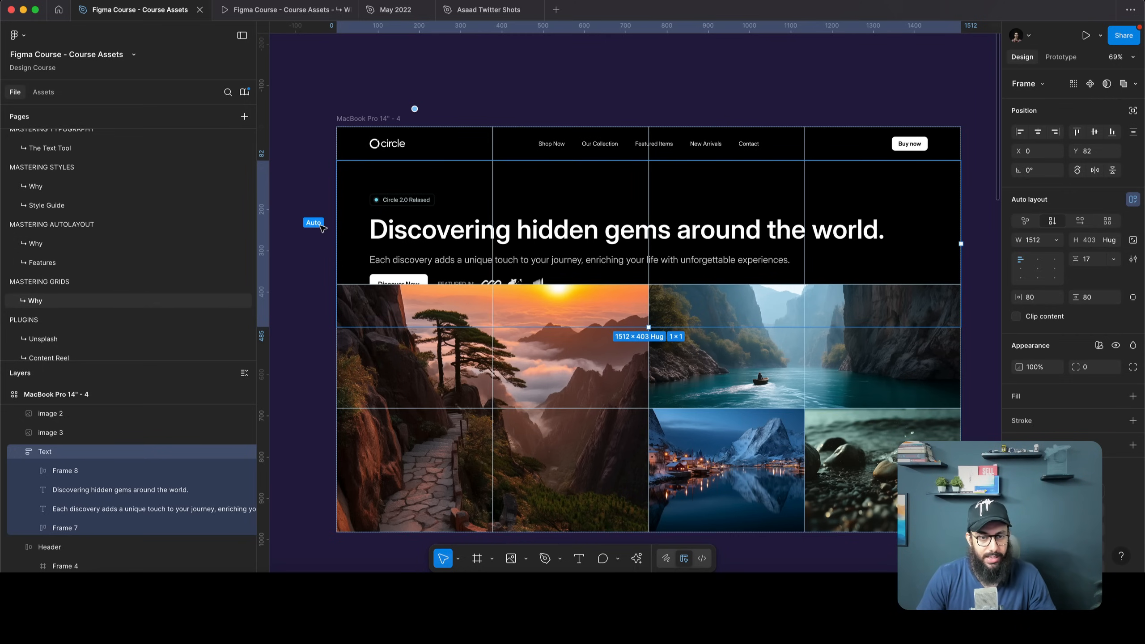
click(321, 228)
drag(361, 284, 361, 335)
Set the landing page frame's grid column and row gaps to 10 px
click(489, 77)
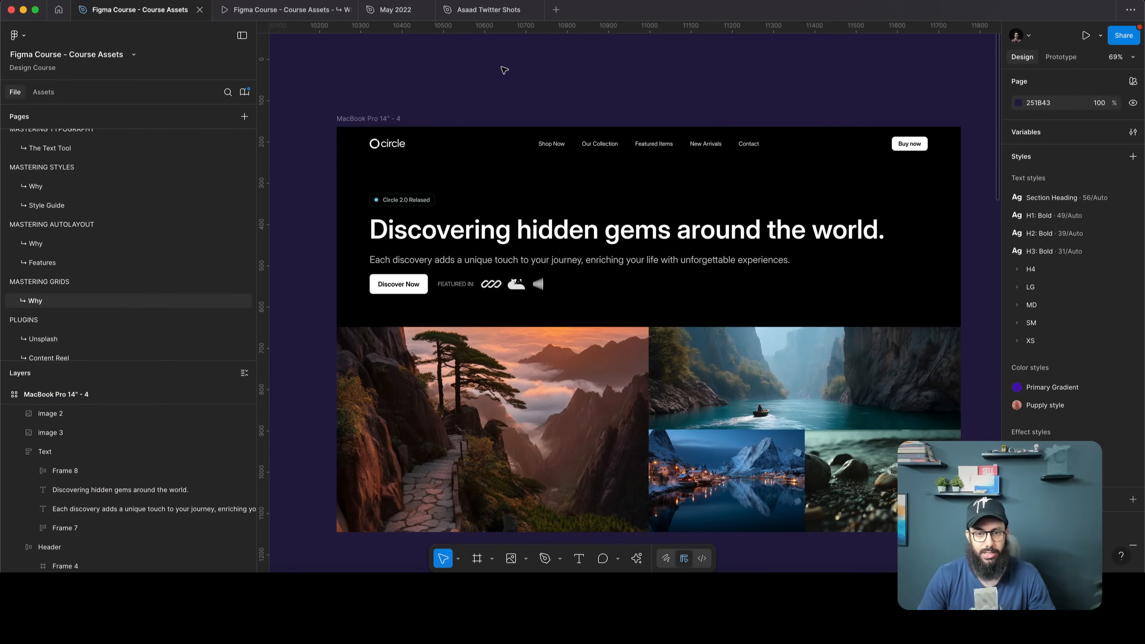
scroll(504, 70, down, 1)
scroll(984, 337, down, 1)
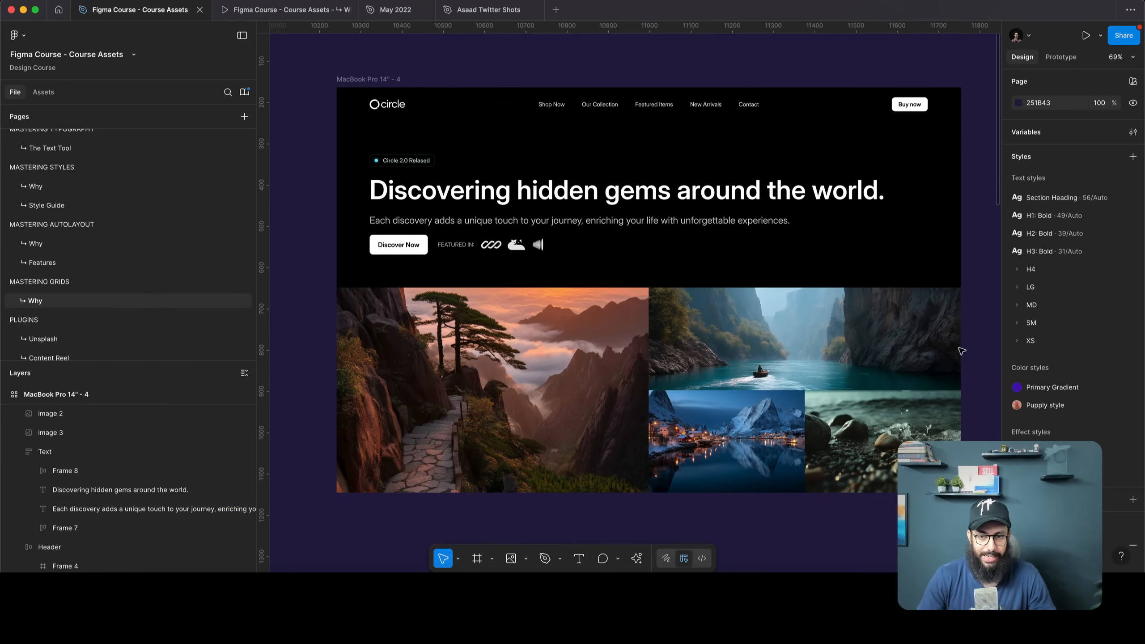
click(358, 81)
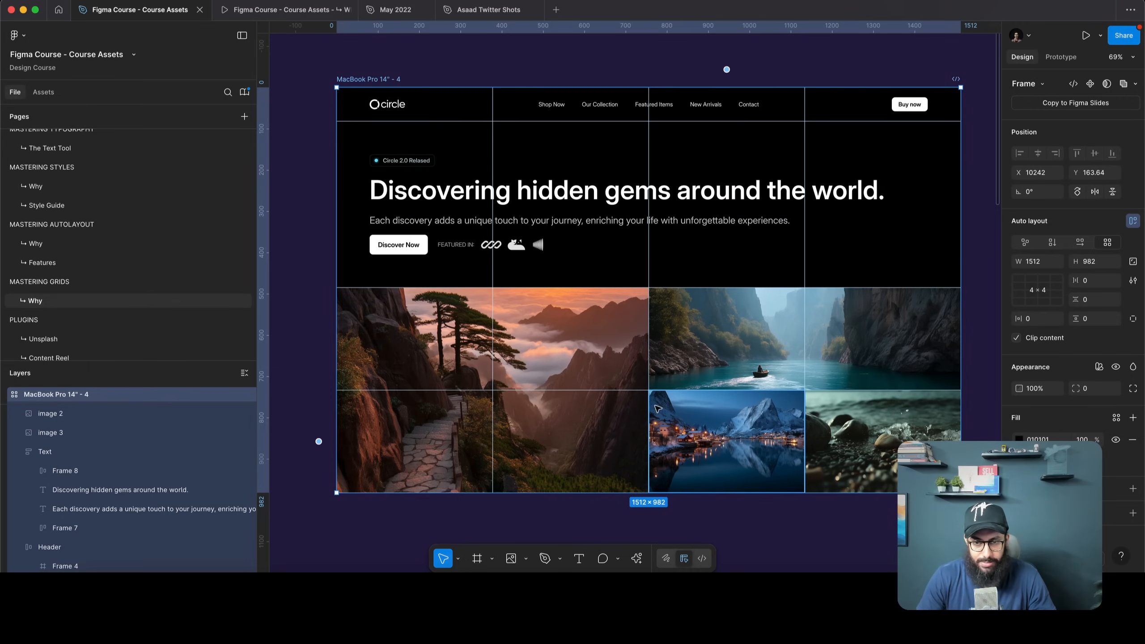
click(1099, 280)
text(10)
key(Return)
click(1094, 300)
text(10)
key(Return)
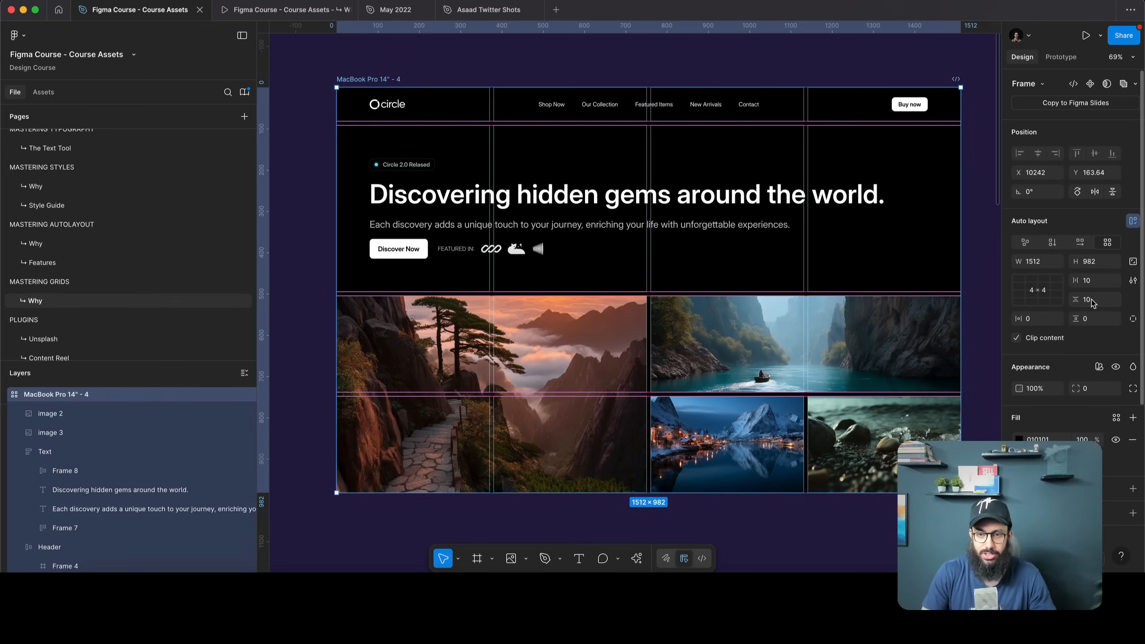
Preview the gaps, undo them back to 0, and reselect the landing page frame
click(964, 283)
scroll(961, 284, right, 2)
scroll(962, 283, down, 1)
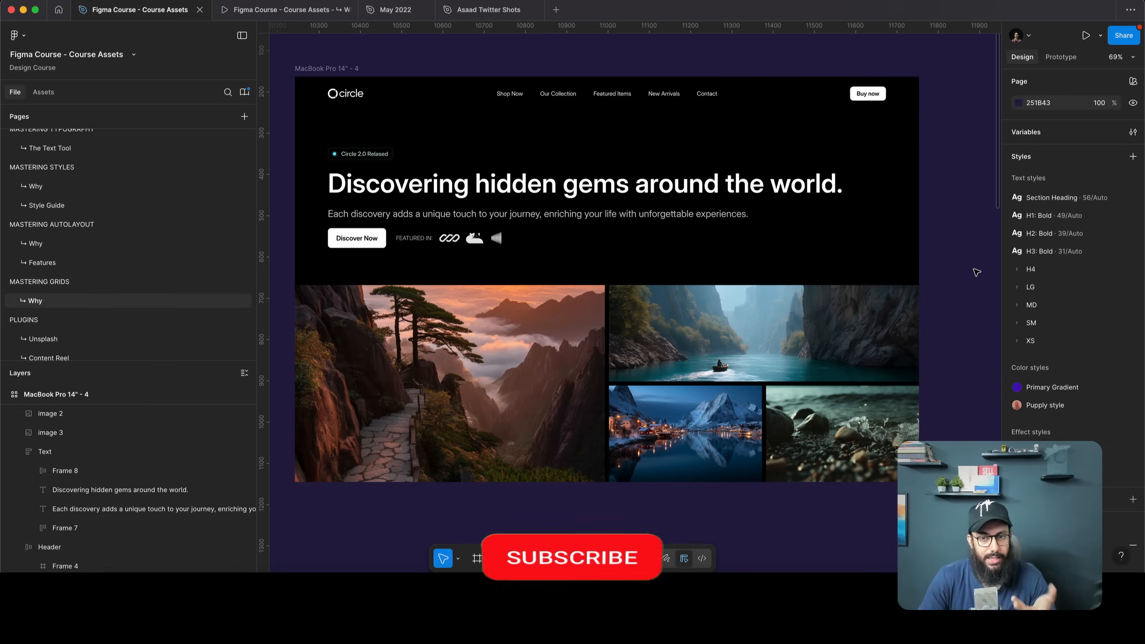
key(ctrl+z)
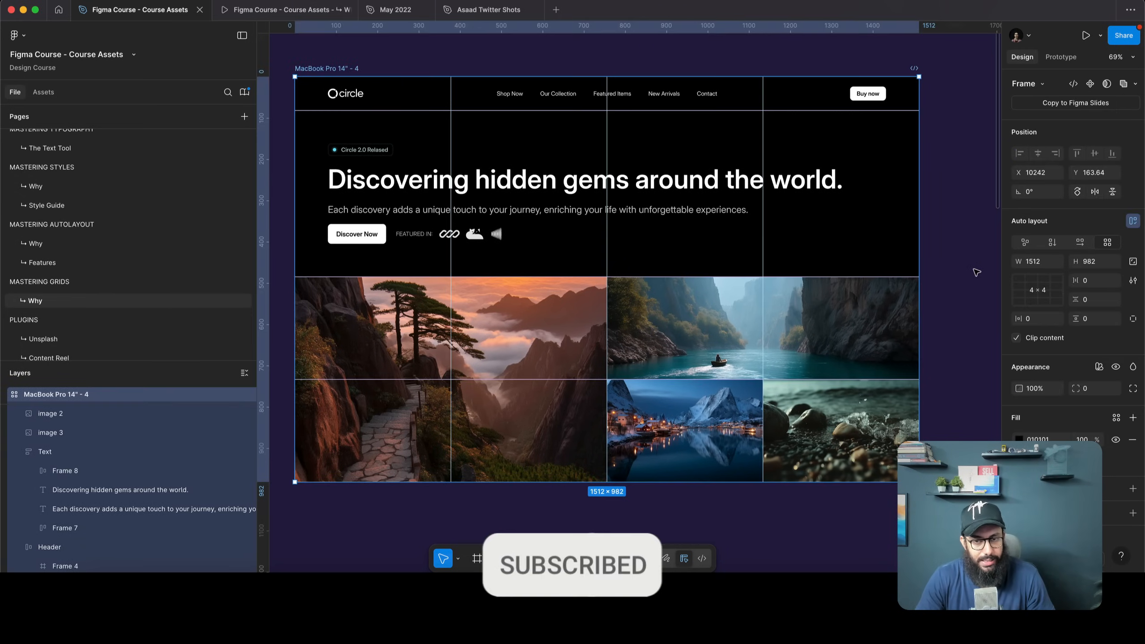
click(966, 273)
scroll(964, 271, down, 3)
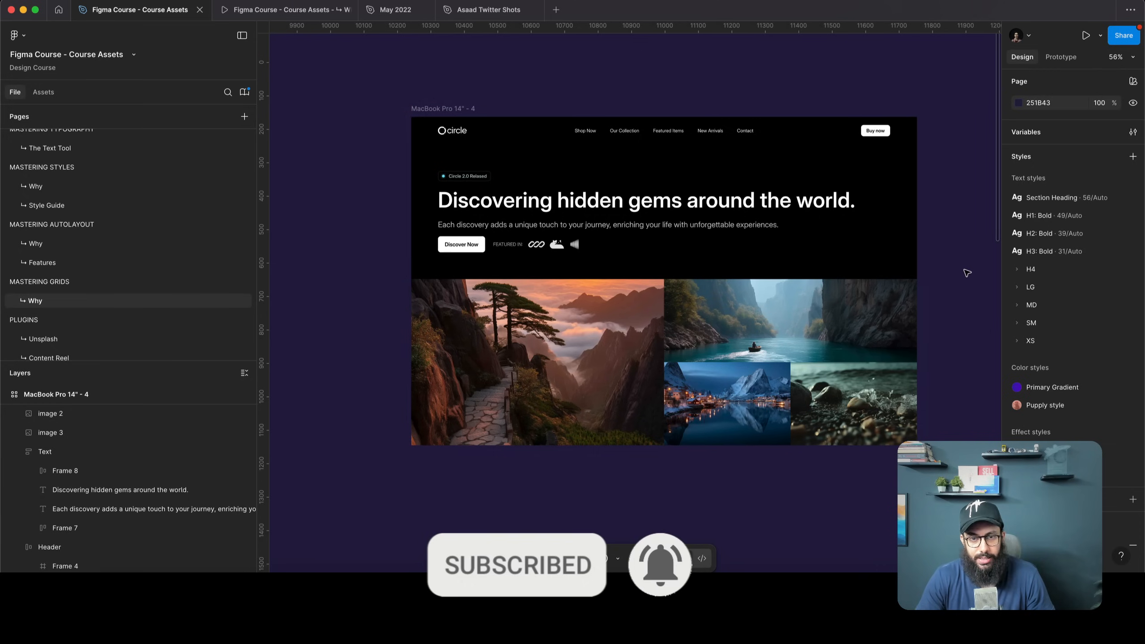
scroll(434, 133, down, 1)
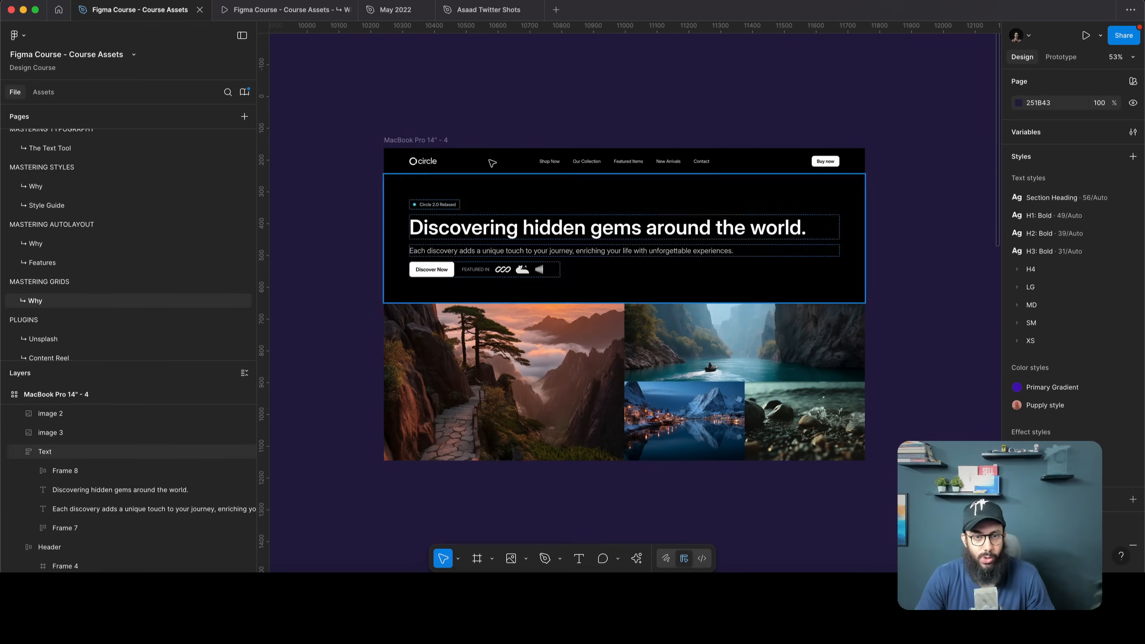
click(393, 138)
Duplicate the landing page frame, move the mountain photo top-right, and shrink the sunset path photo to one column
key(ctrl+d)
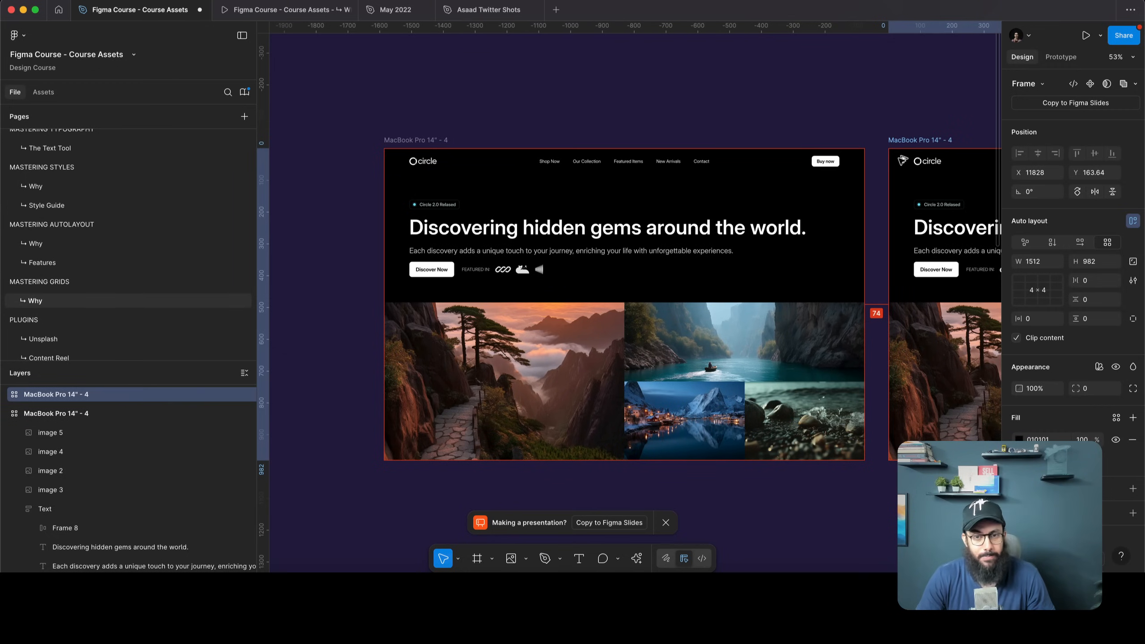
scroll(473, 77, right, 10)
click(622, 289)
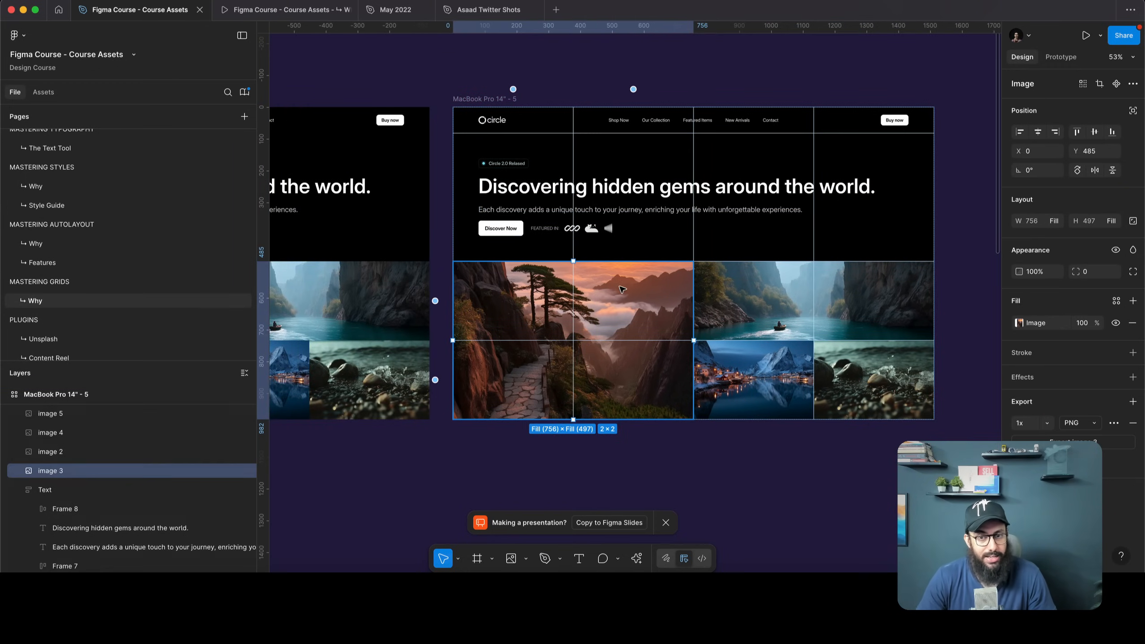
drag(601, 296, 818, 178)
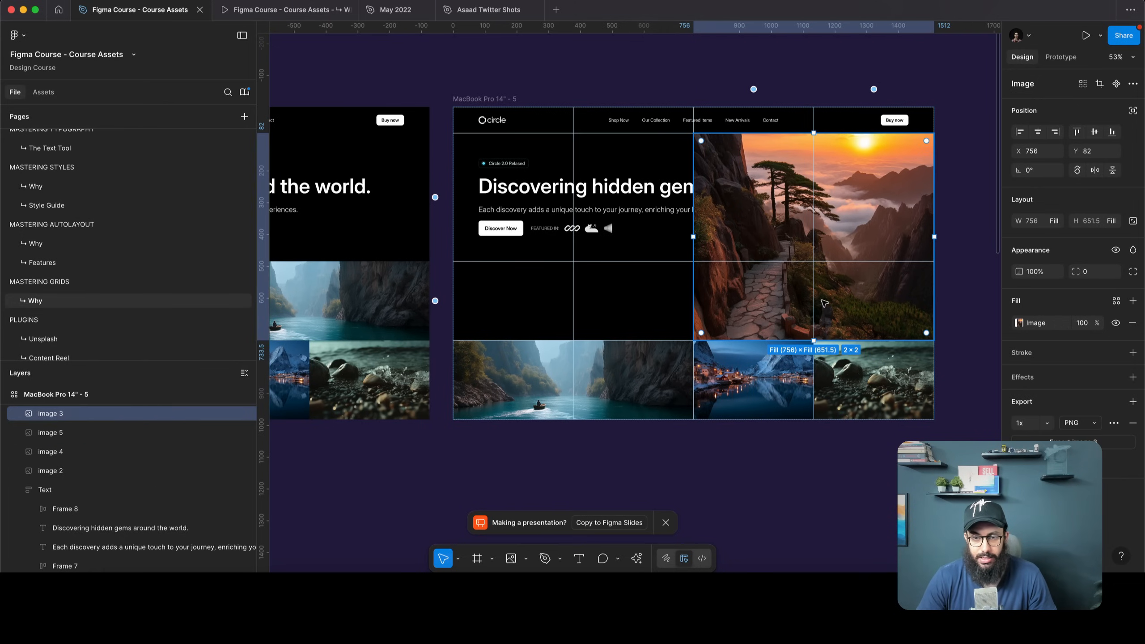
drag(933, 297, 816, 303)
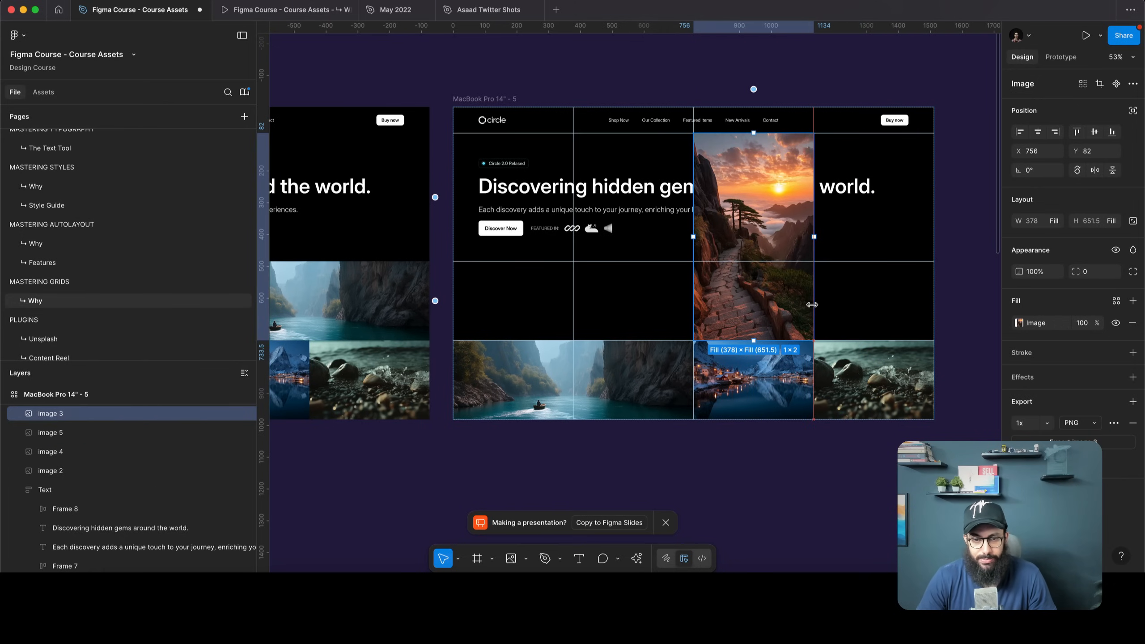
Move the river photo to top-right and rocks to middle-right, and widen the lake photo across two columns
click(570, 364)
drag(570, 365, 907, 253)
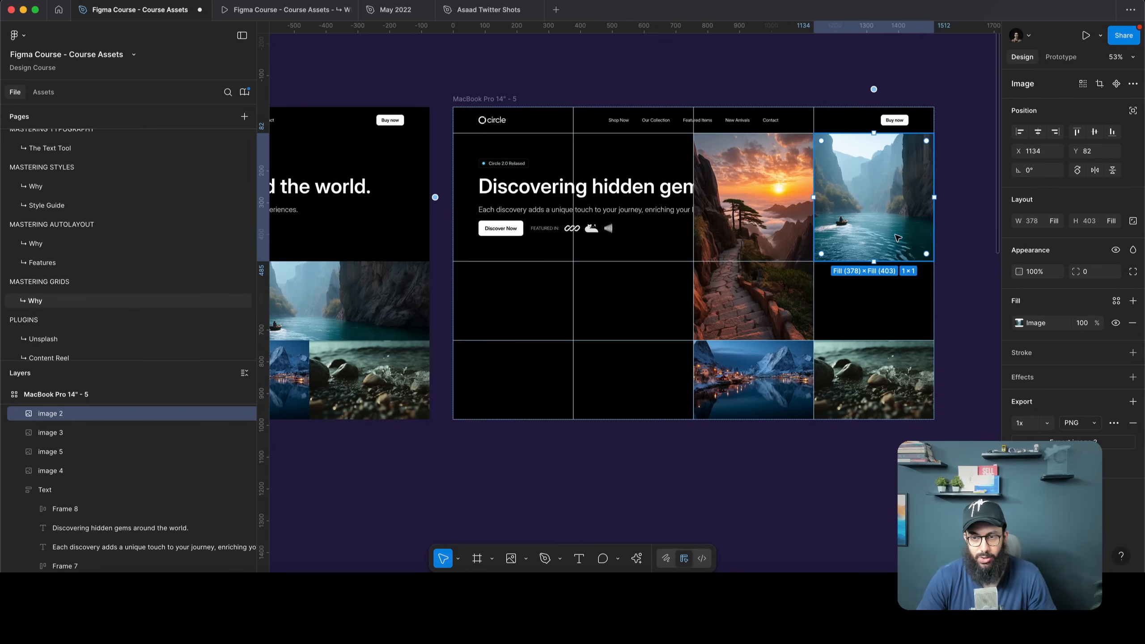
drag(869, 366, 869, 332)
click(811, 380)
drag(815, 380, 931, 367)
click(982, 311)
scroll(981, 311, right, 1)
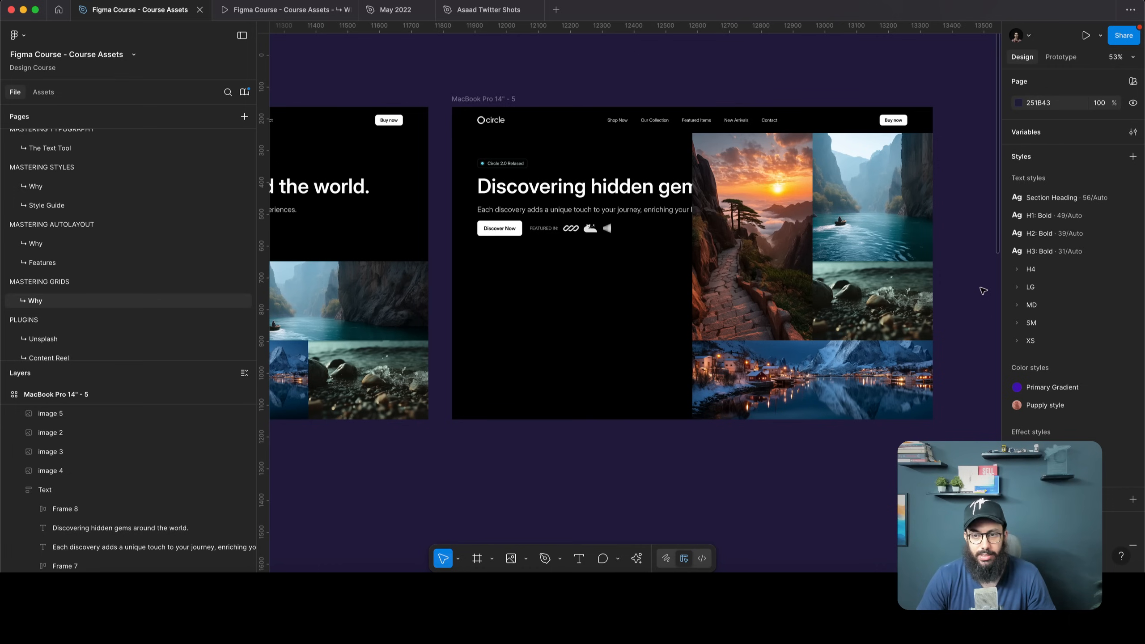
Narrow the hero Text frame so the heading wraps, and extend it down over more rows
click(537, 226)
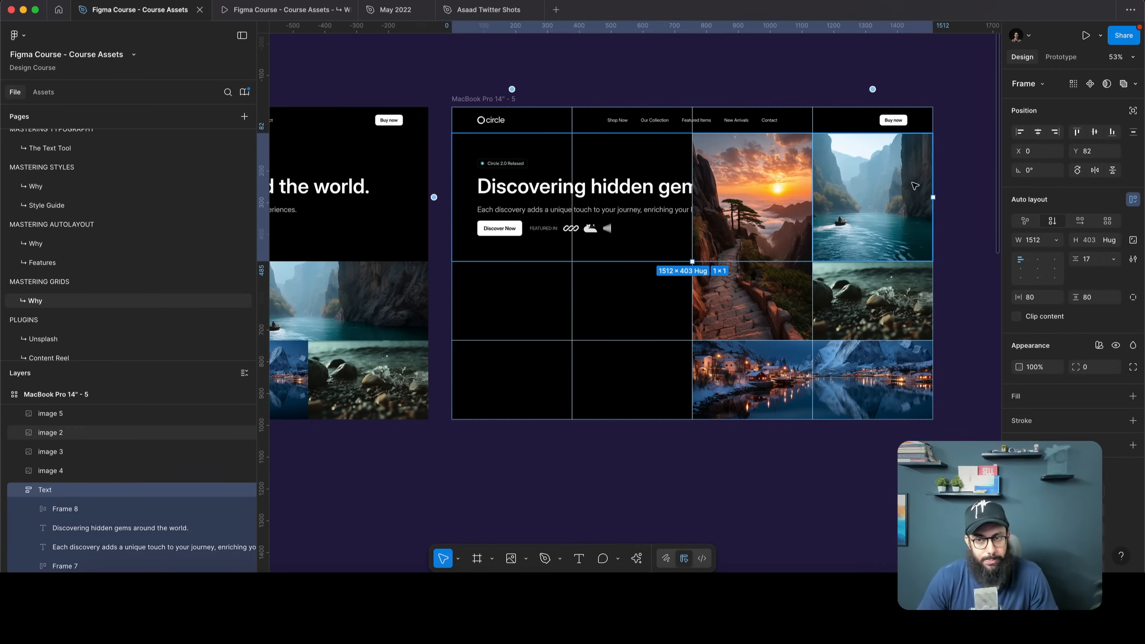
drag(865, 194, 689, 196)
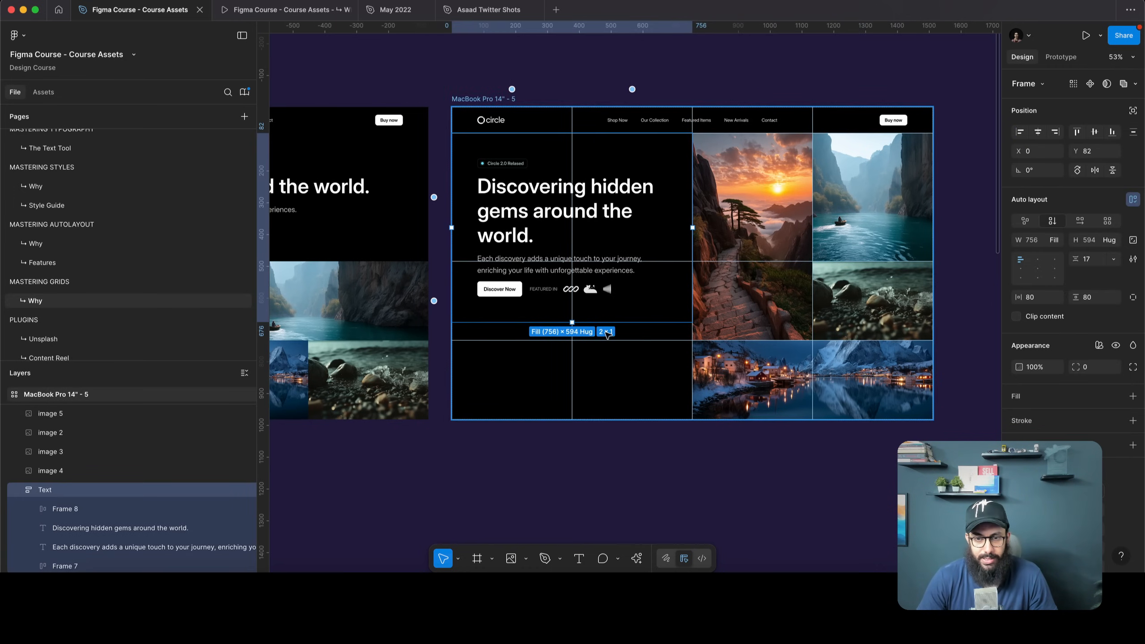
drag(606, 323, 598, 409)
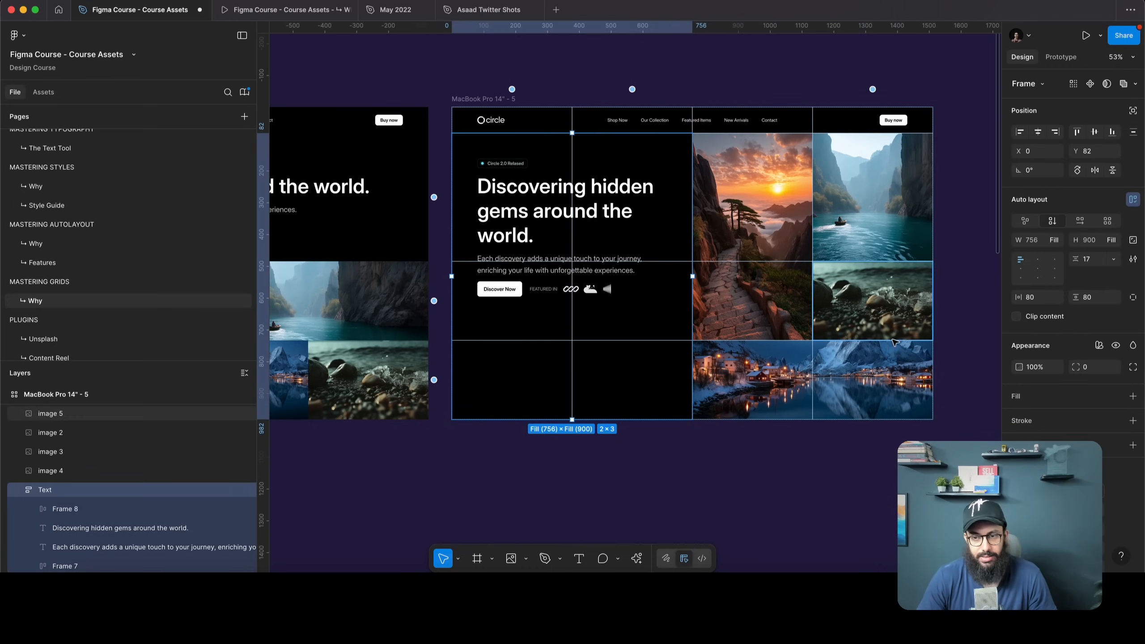
Try stretching the lake photo across the whole bottom row, then undo it
key(Escape)
scroll(586, 374, down, 1)
click(705, 388)
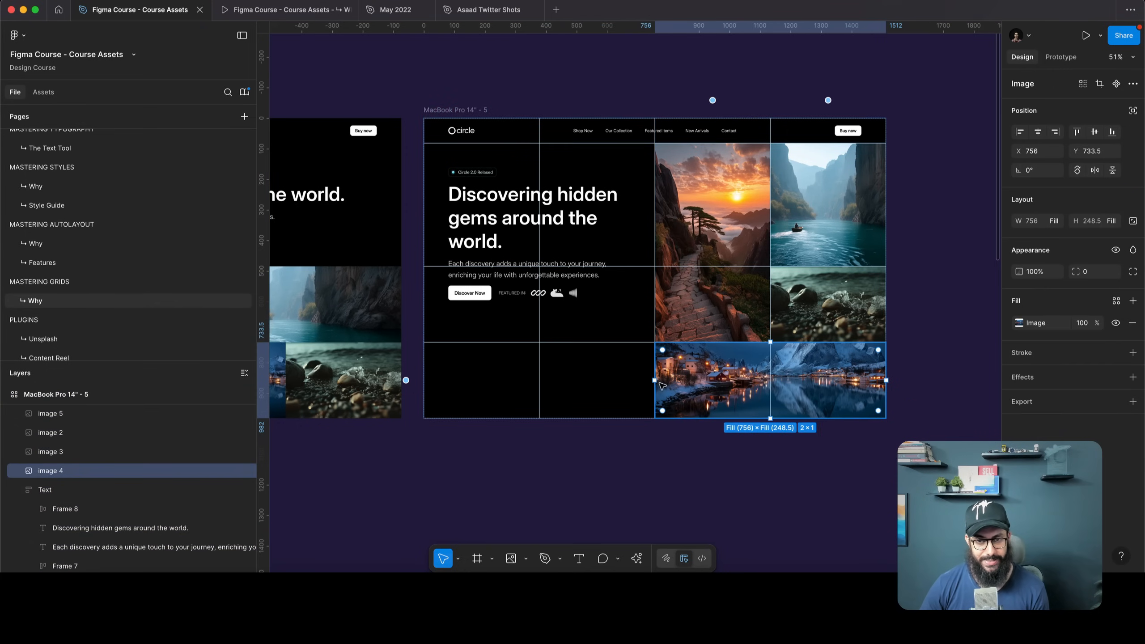
drag(654, 380, 425, 380)
key(Escape)
key(Escape)
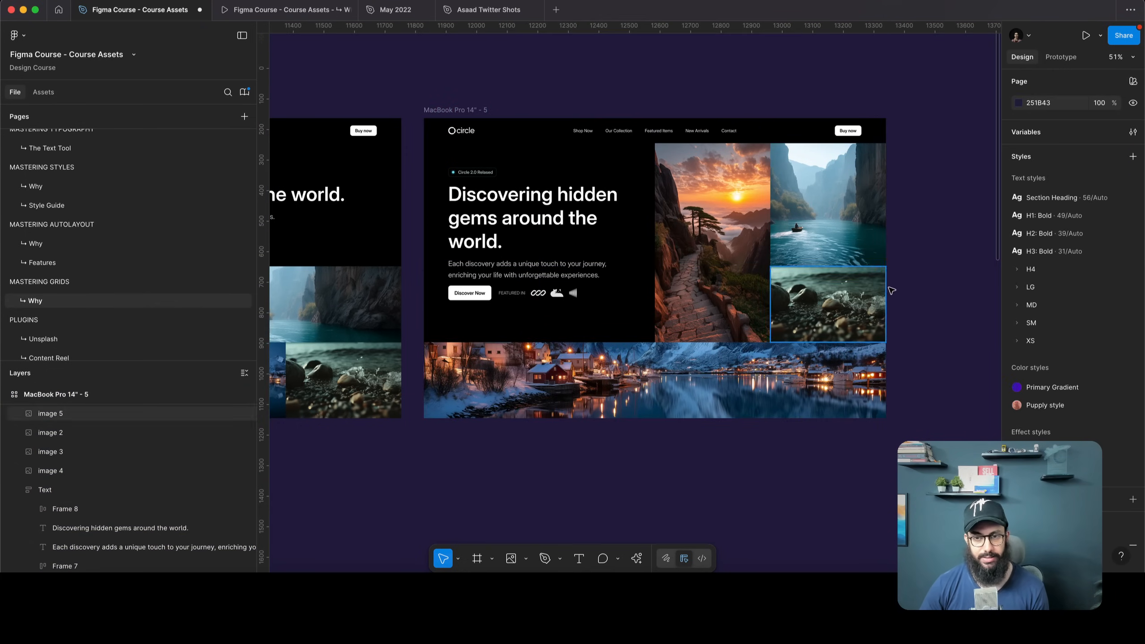
key(super+z)
Wrap the Circle 2.0 Released badge, heading and paragraph in an auto layout frame
click(519, 297)
scroll(498, 261, up, 2)
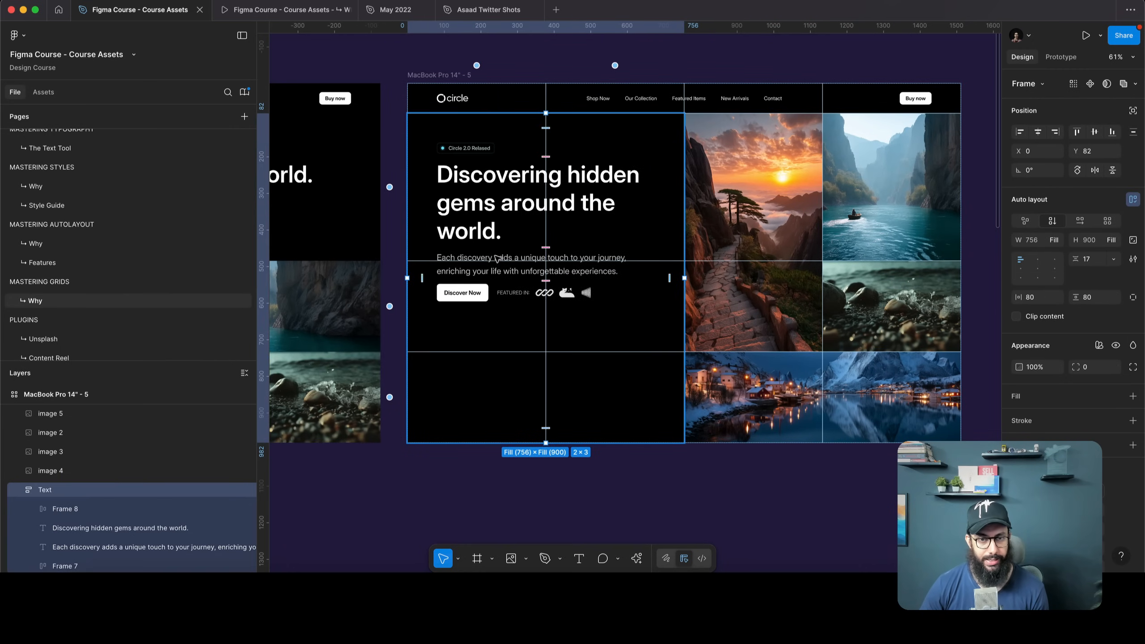
double_click(484, 240)
click(531, 266)
shift+click(478, 180)
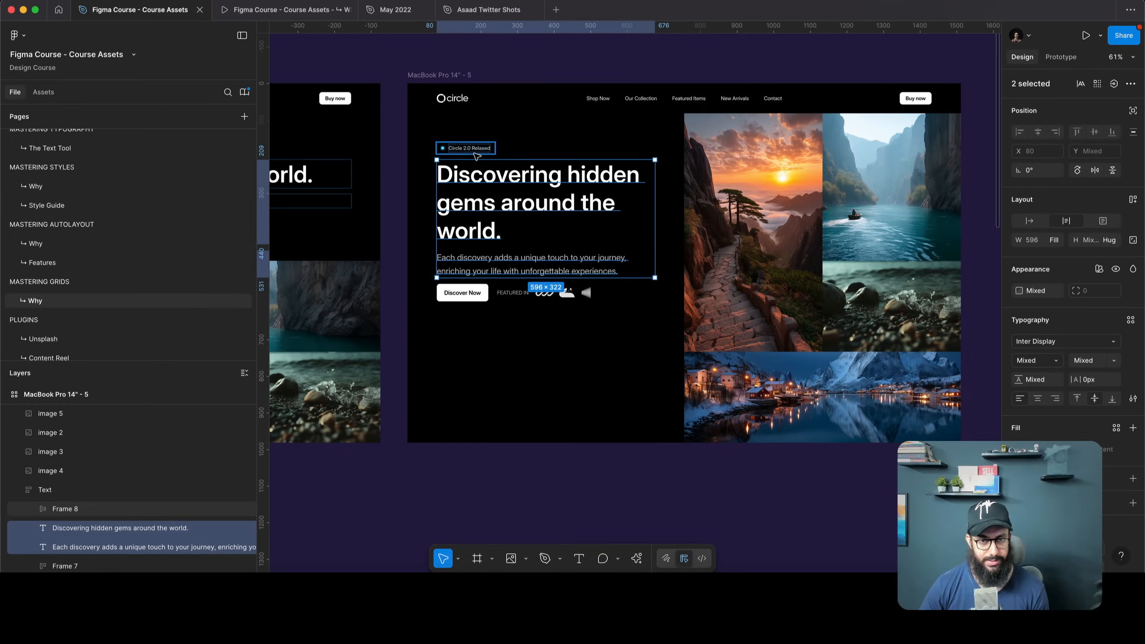
shift+click(474, 152)
key(shift+a)
Set the Text frame's gap to Auto so the Discover Now row drops to the bottom
key(Escape)
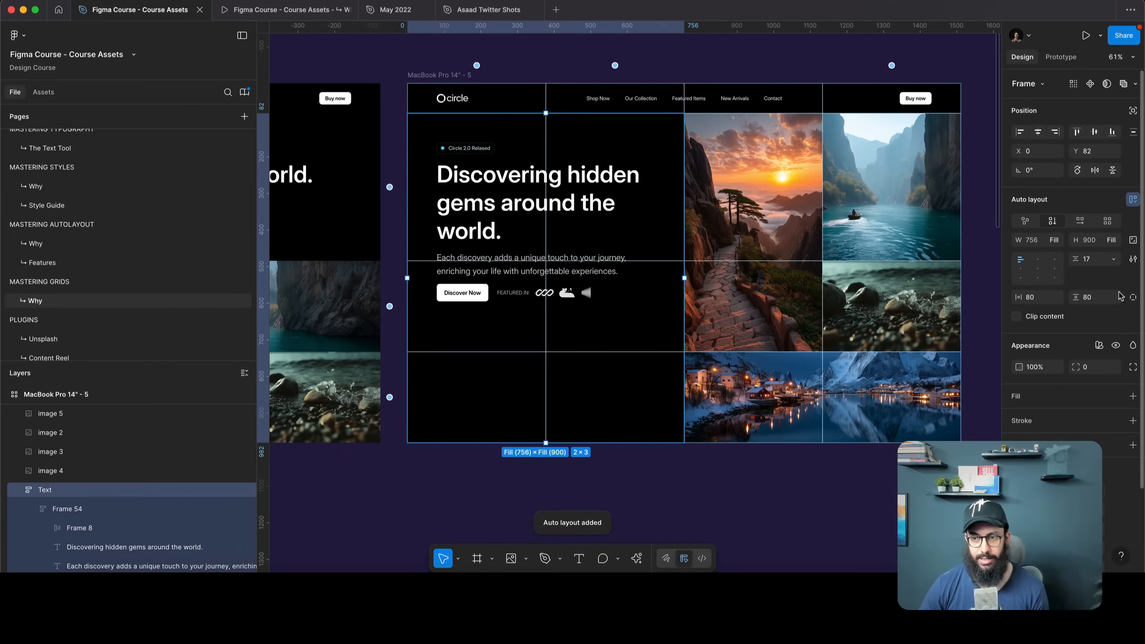
double_click(1030, 266)
click(864, 481)
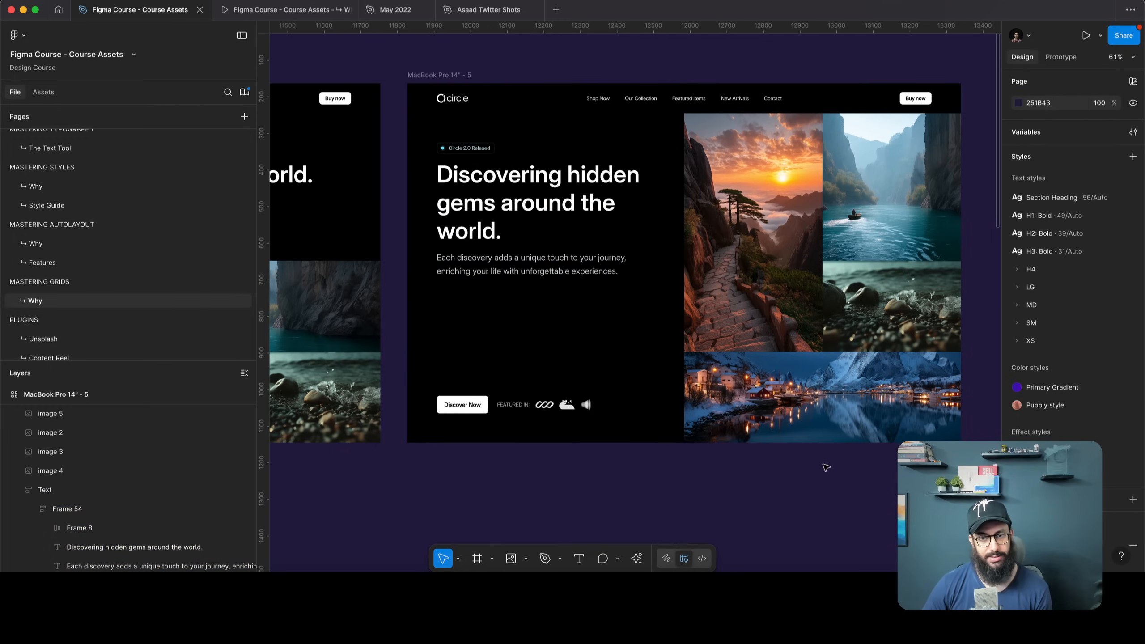
scroll(820, 463, right, 3)
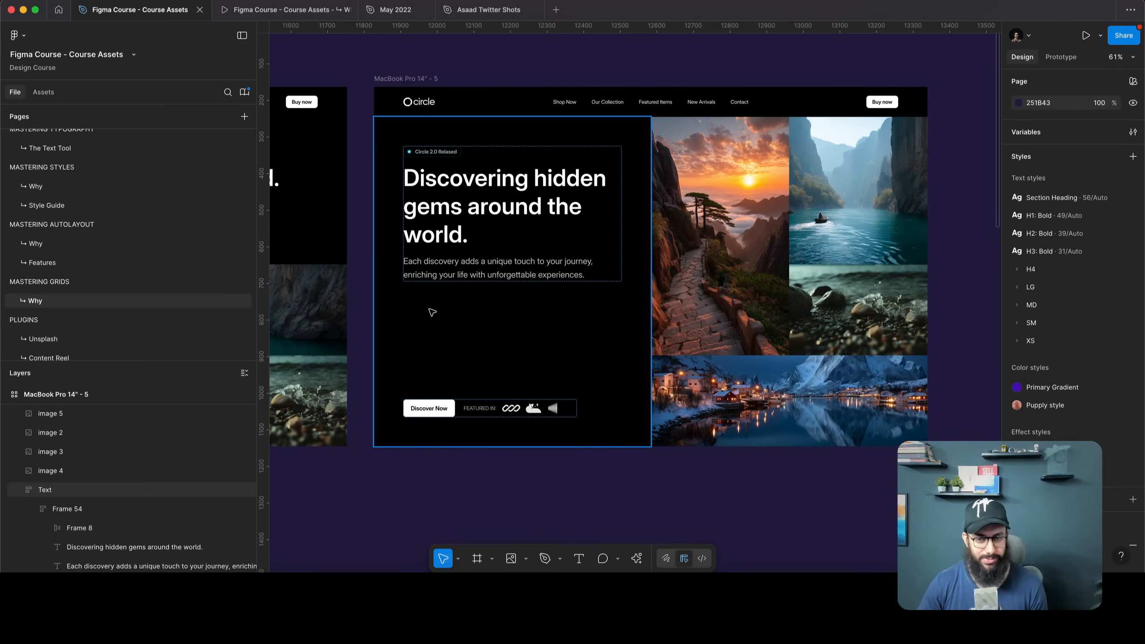
Give the landing page grid 10 px column and row gaps
click(786, 429)
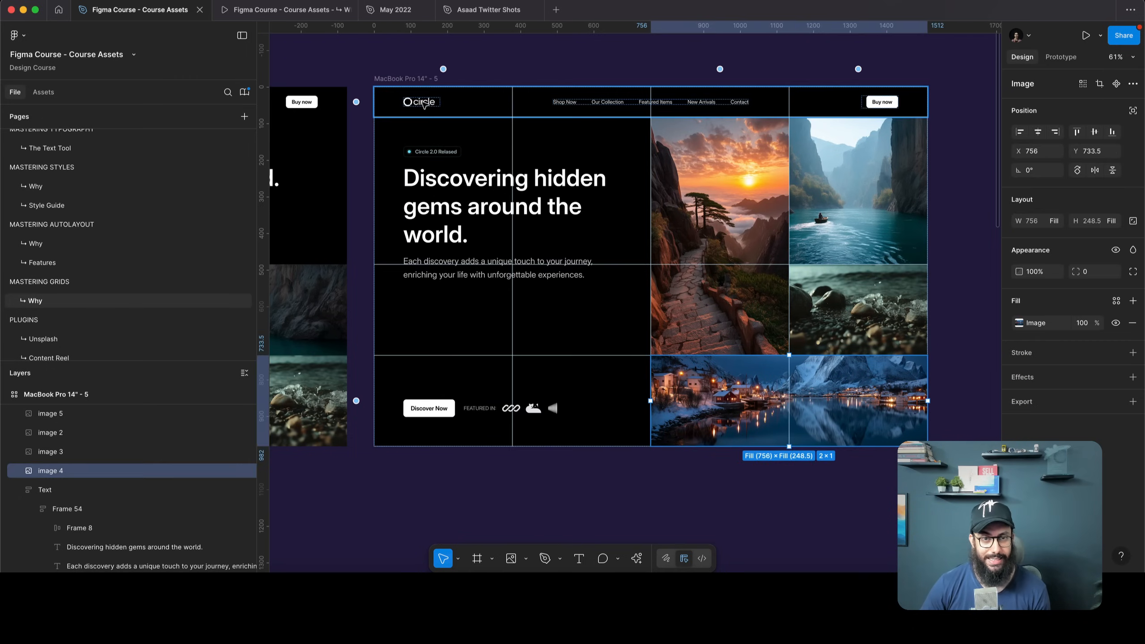
key(Escape)
click(1092, 280)
text(1)
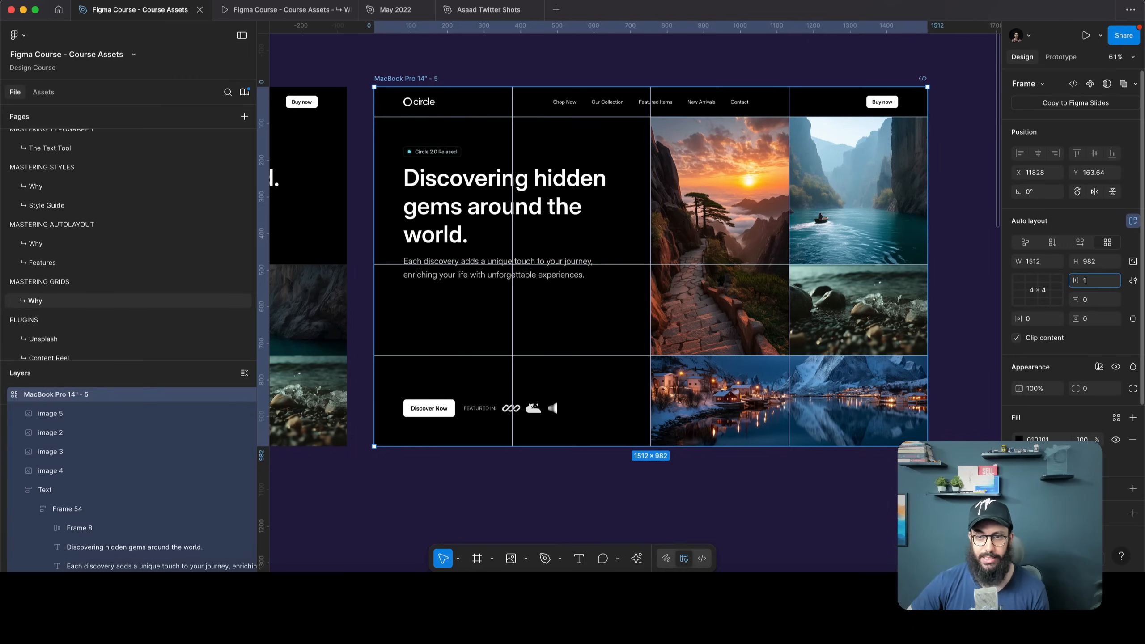
key(Tab)
text(10)
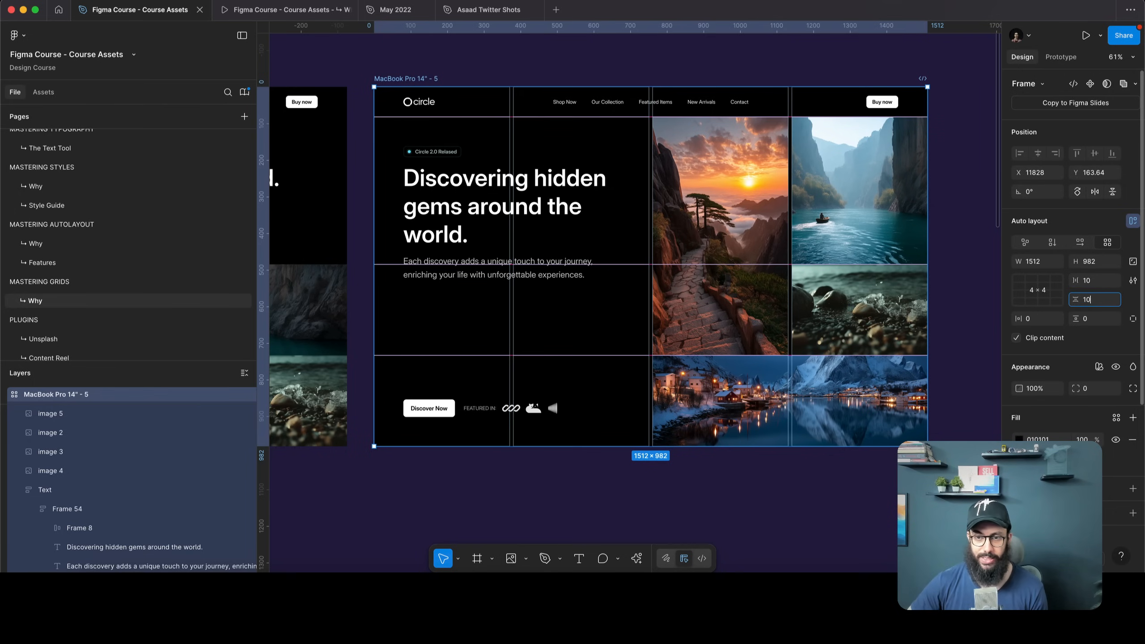
key(Return)
click(976, 230)
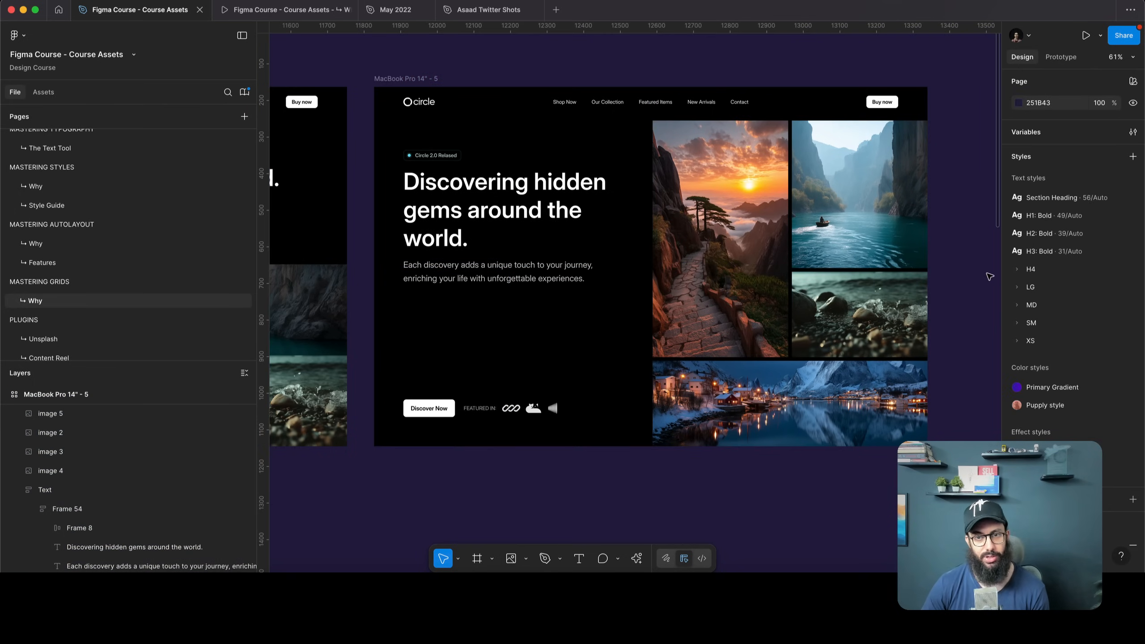
scroll(988, 275, up, 2)
scroll(989, 276, right, 2)
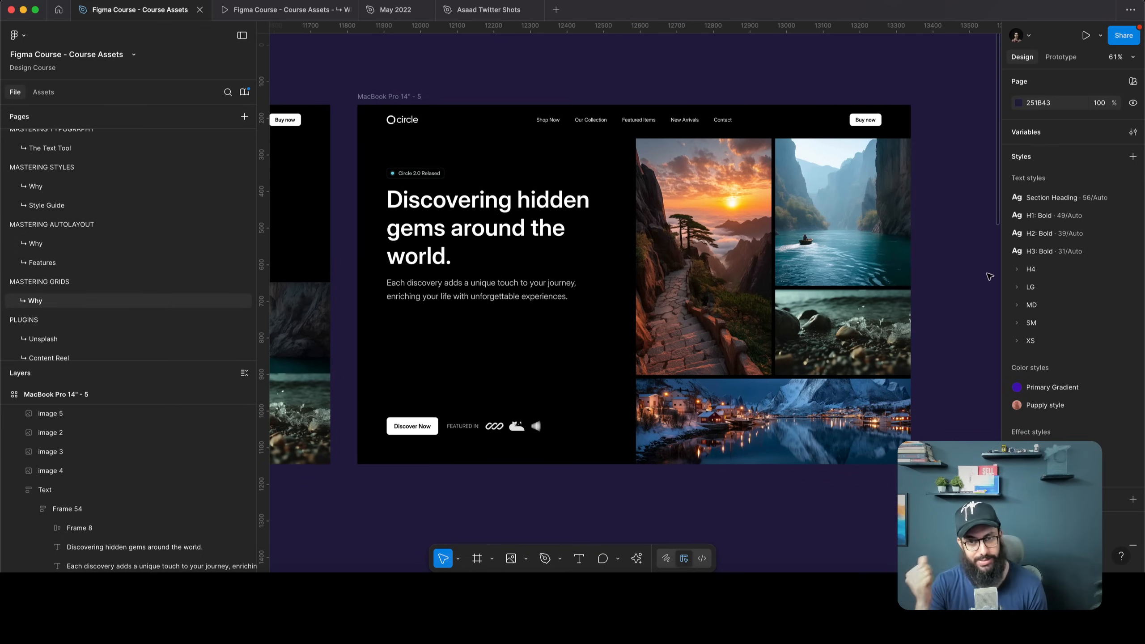
Try hero Text block spacing values of 80, 64 and 48
click(467, 294)
click(1090, 260)
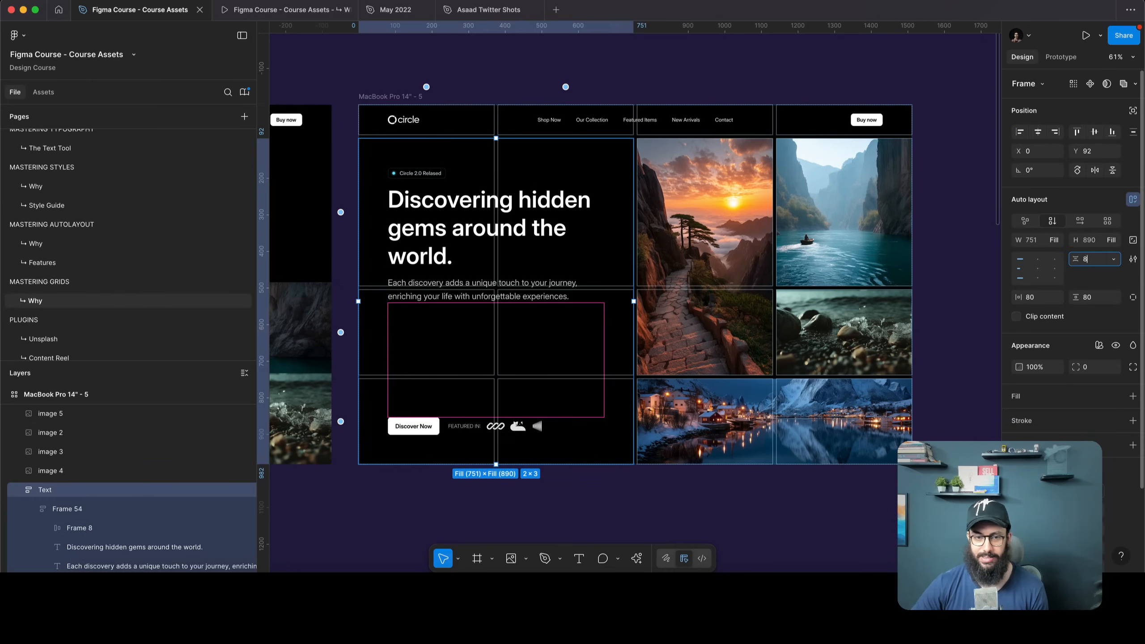
text(80)
key(Return)
click(1099, 260)
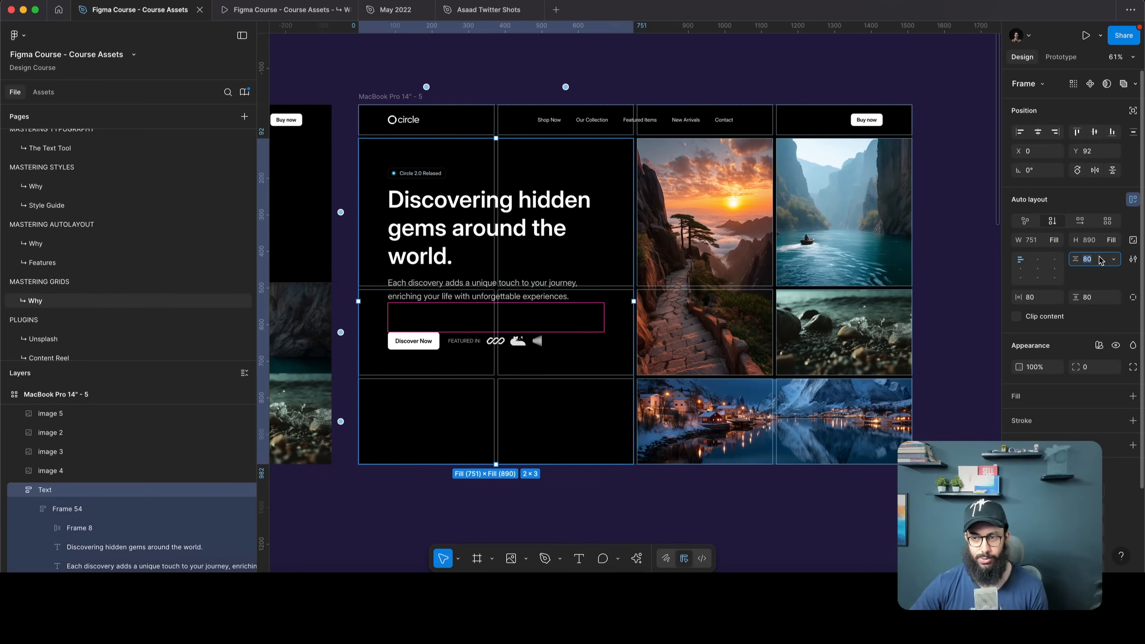
text(64)
key(Return)
click(1090, 259)
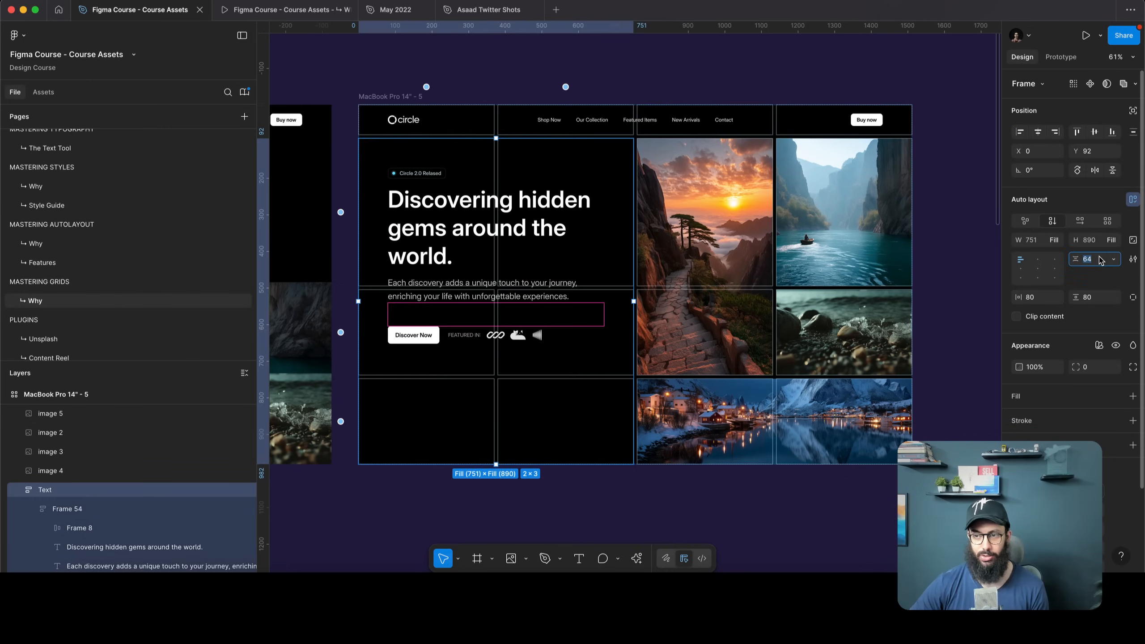
text(48)
key(Return)
Undo the spacing change so the hero block returns to Auto with Discover Now at the bottom
click(970, 224)
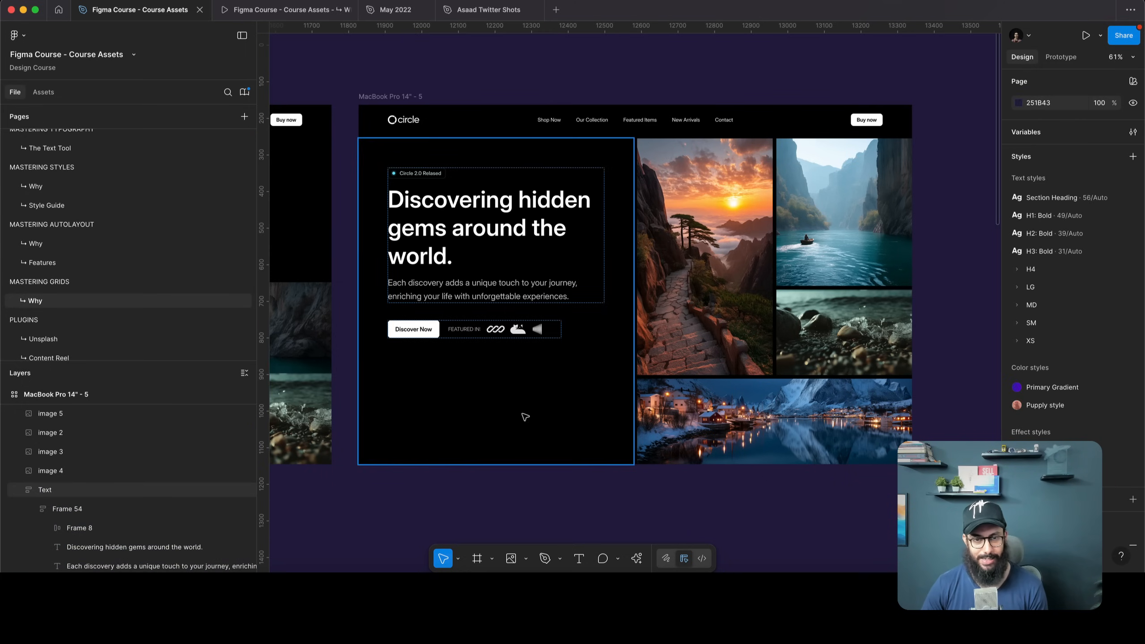
key(super+z)
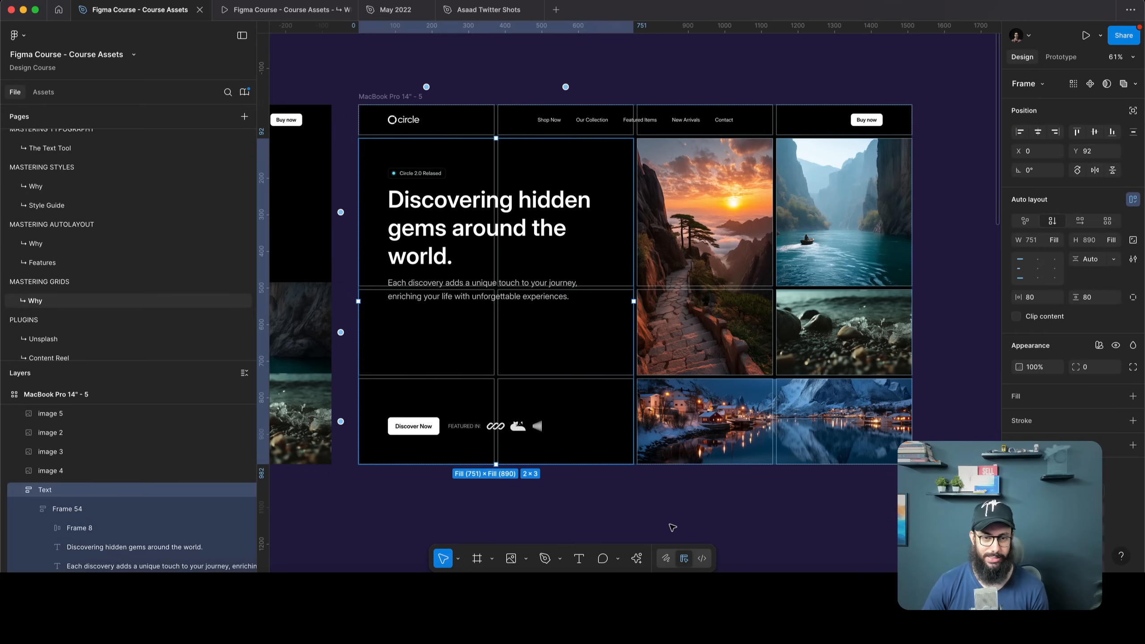
click(856, 501)
scroll(859, 502, left, 4)
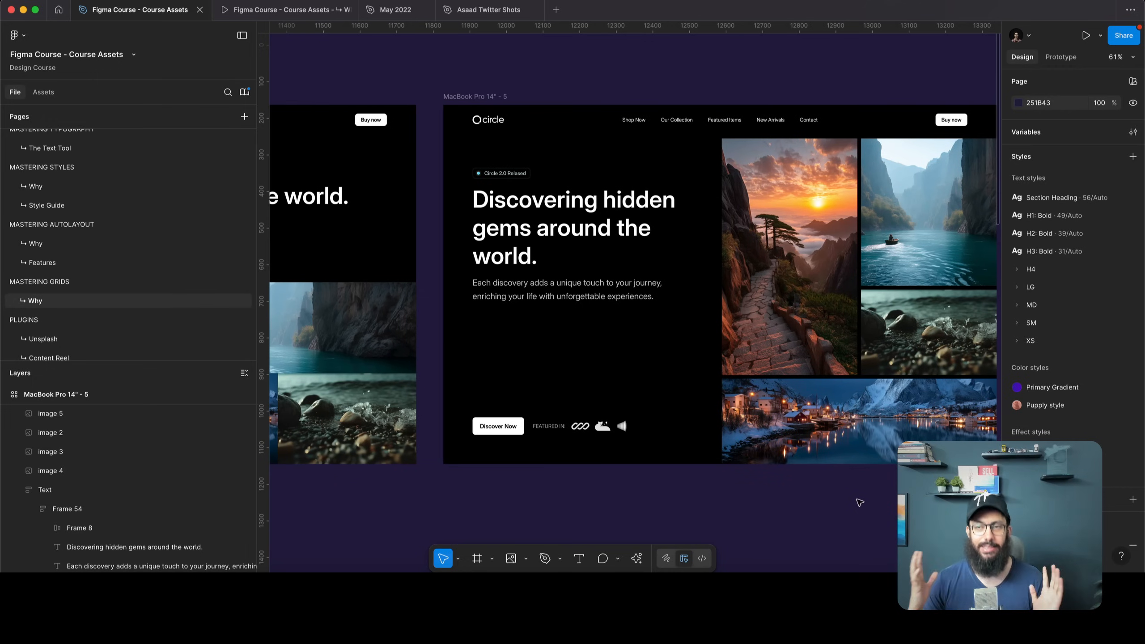